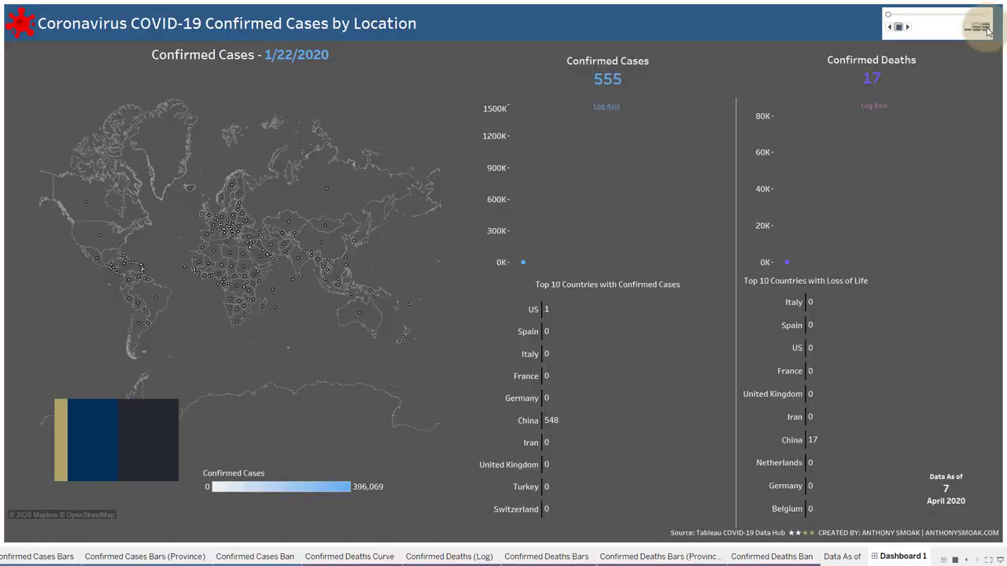
# - Play the dashboard's date animation from 1/22/2020 forward and view the dashboard in presentation mode
pyautogui.click(909, 29)
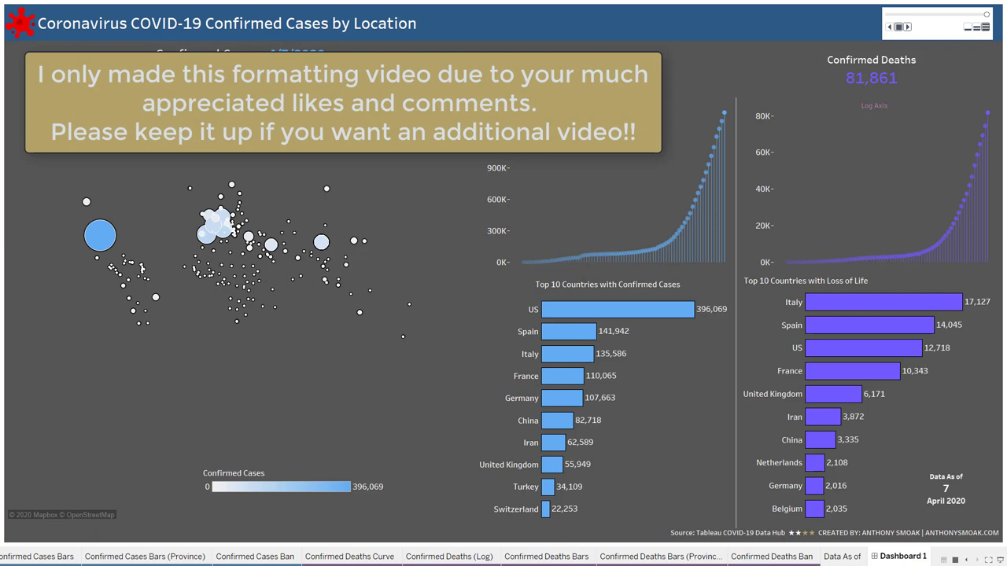
pyautogui.moveTo(533, 122); pyautogui.dragTo(321, 338)
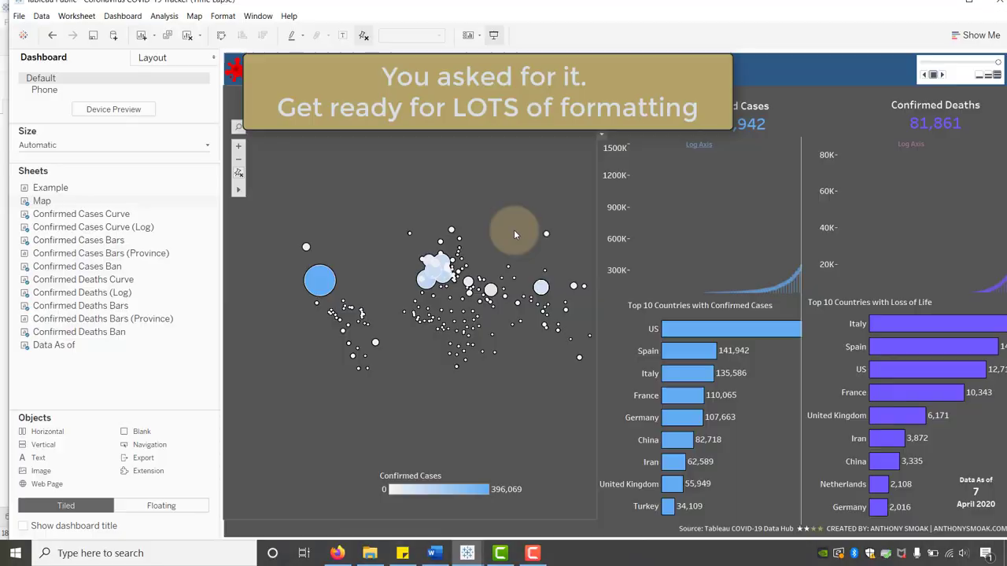
pyautogui.click(494, 36)
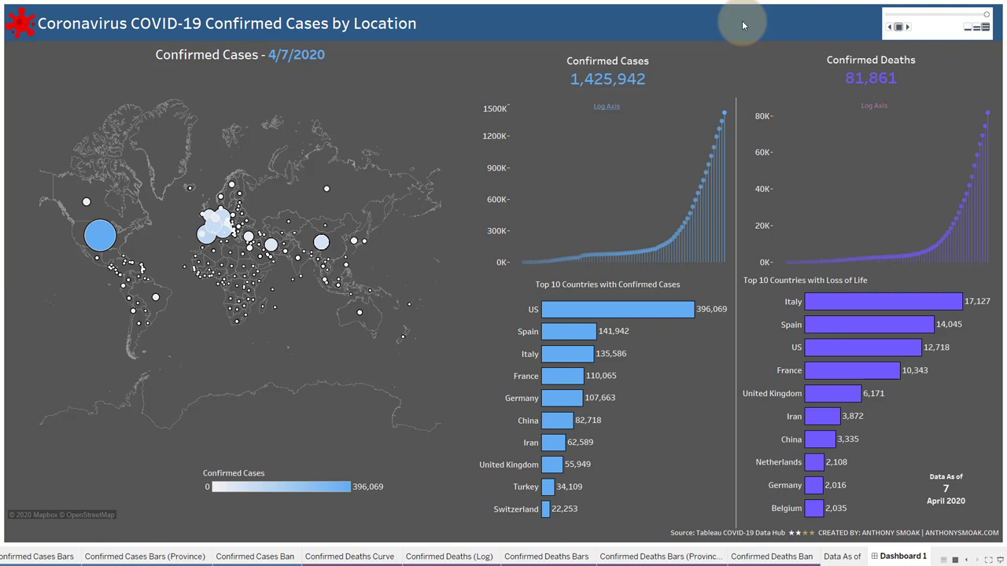
# - Leave presentation mode and switch to the Covid Worksheet workbook window
pyautogui.press('Escape')
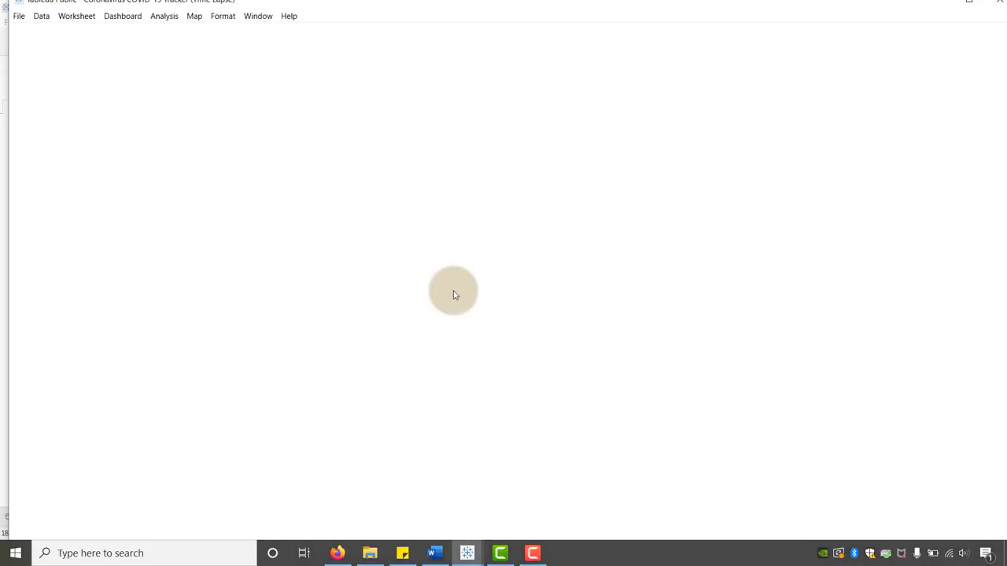
pyautogui.moveTo(468, 557)
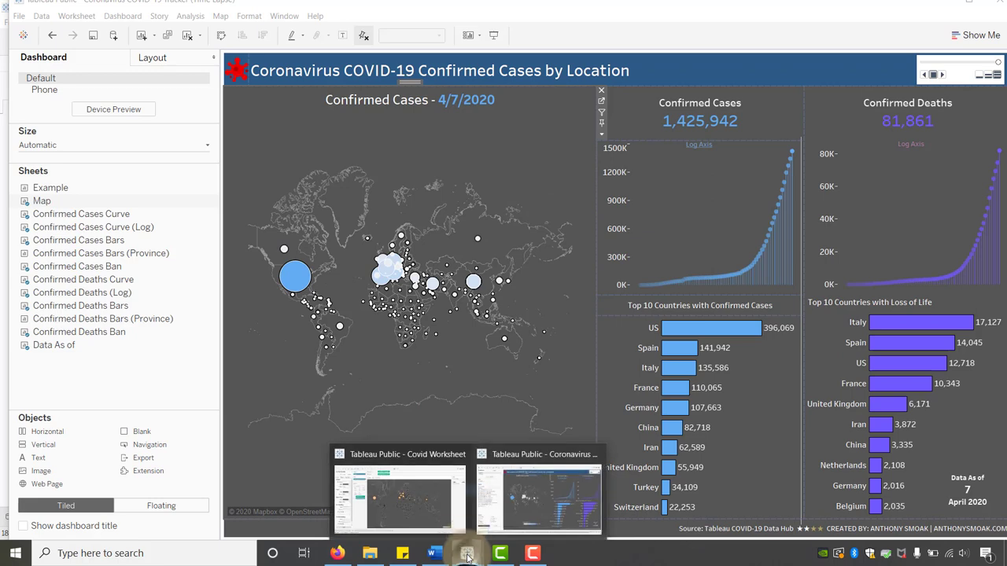
pyautogui.click(429, 492)
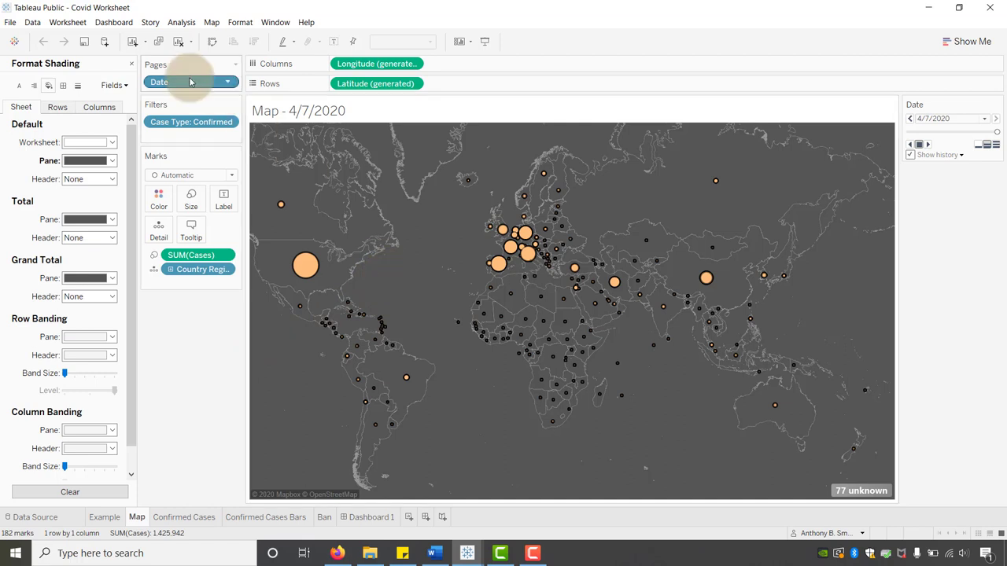
# - Set the Map sheet's worksheet shading to dark gray to match the map pane
pyautogui.click(131, 64)
pyautogui.rightClick(405, 280)
pyautogui.click(429, 332)
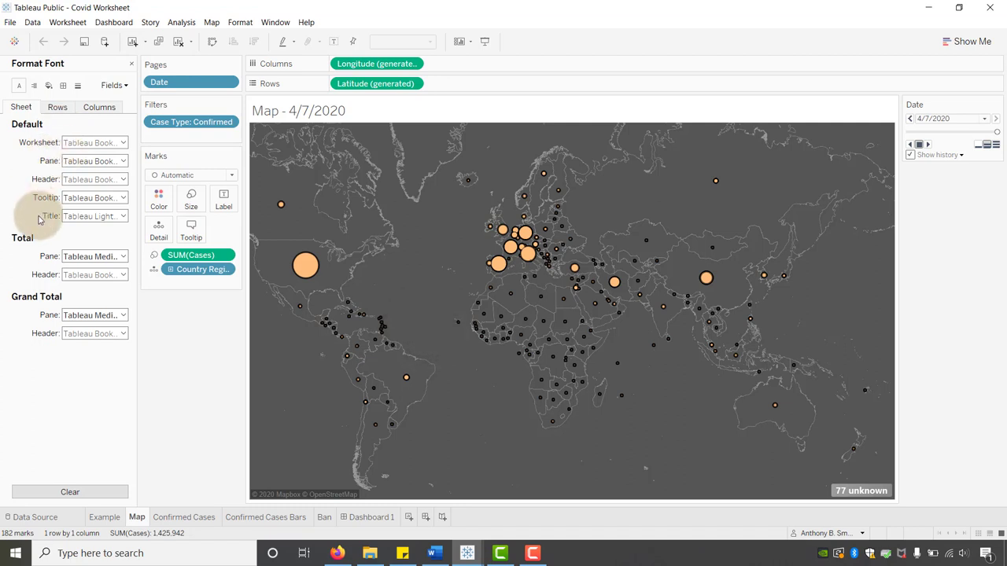
pyautogui.click(48, 86)
pyautogui.click(107, 142)
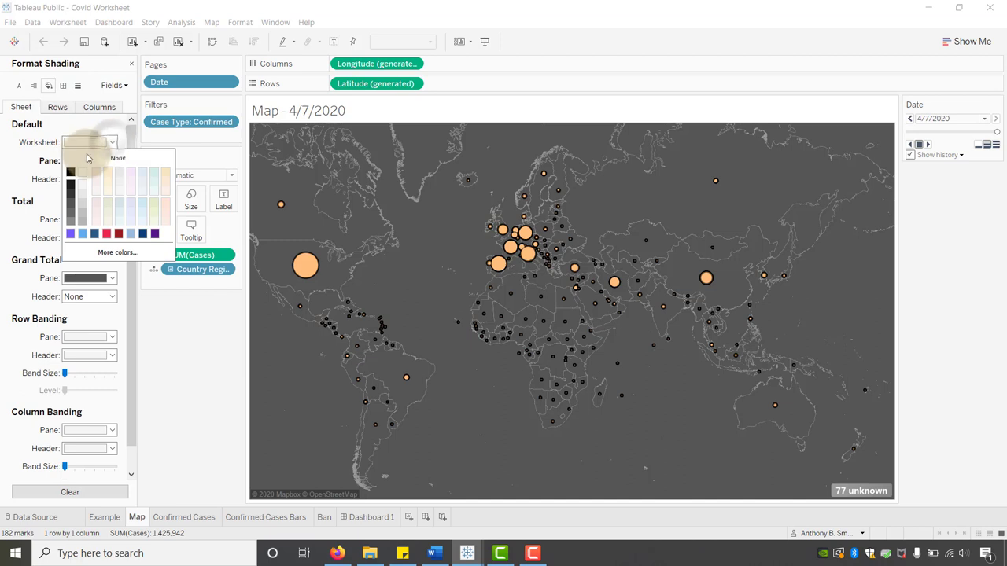
pyautogui.click(71, 206)
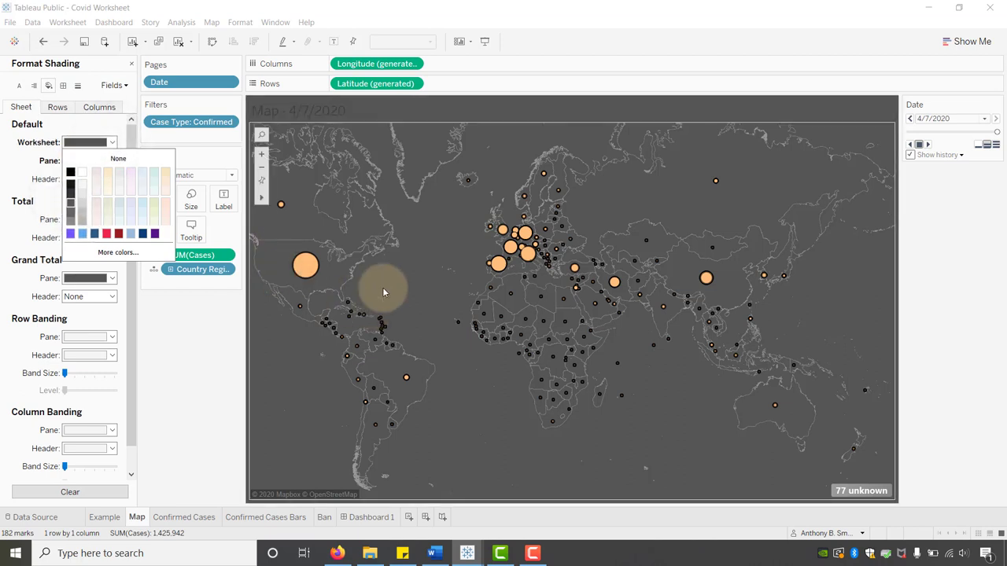
# - Replace the sheet name field in the map title with "Confirmed Cases", keeping the dash and page name
pyautogui.doubleClick(338, 109)
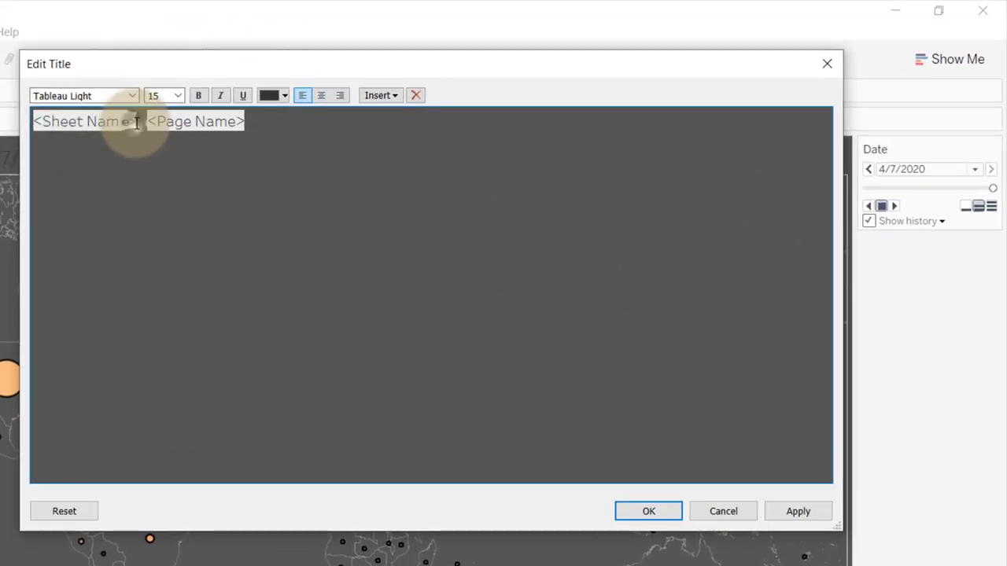
pyautogui.moveTo(133, 129); pyautogui.dragTo(33, 123)
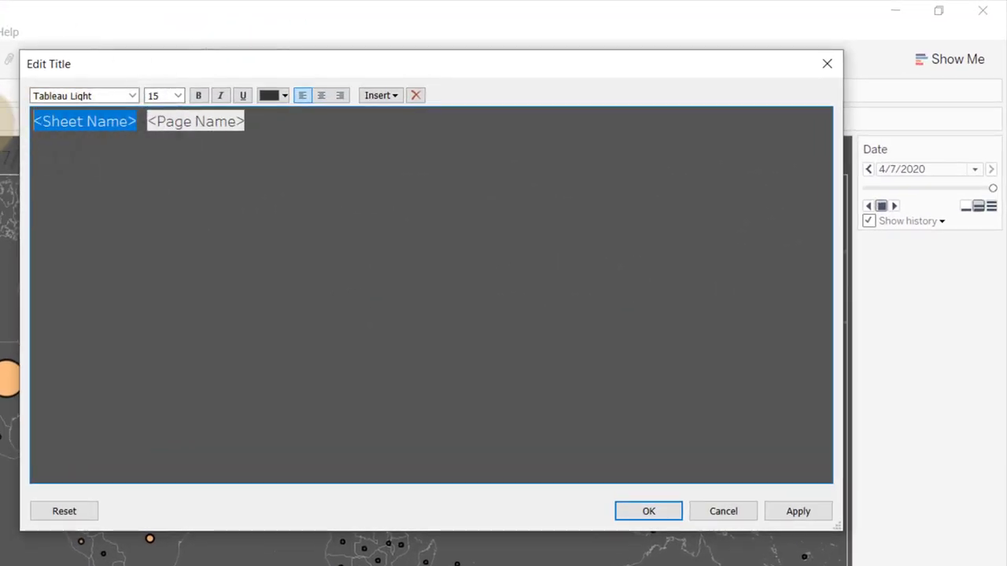
pyautogui.write('Confirmed')
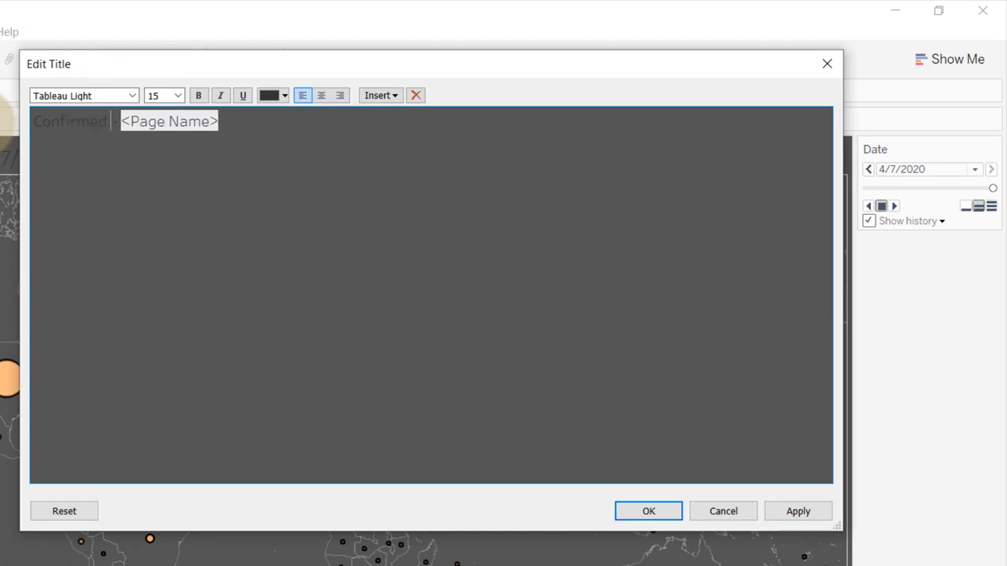
pyautogui.write(' Cases')
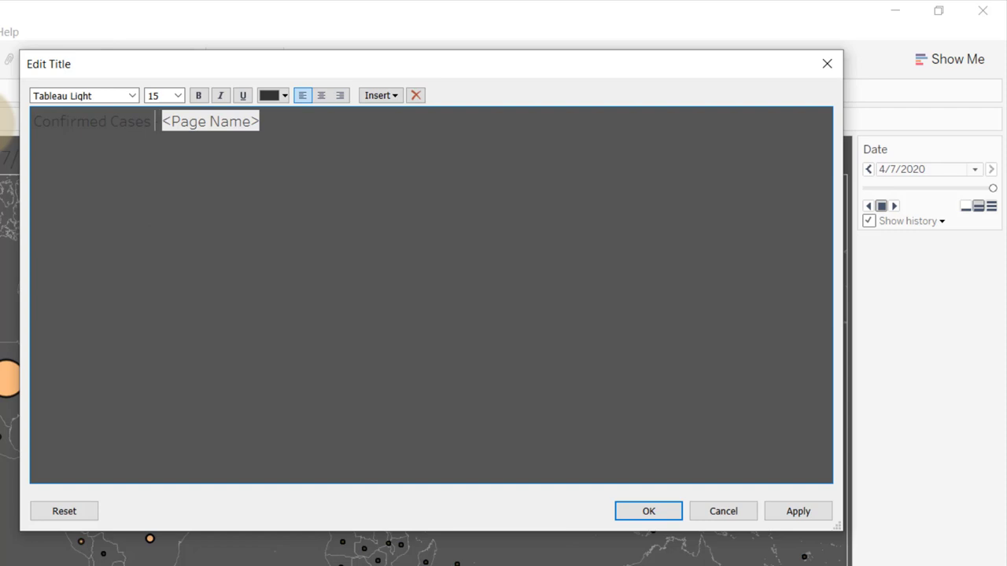
# - Color the "Confirmed Cases -" part of the map title white
pyautogui.moveTo(6, 118); pyautogui.dragTo(9, 119)
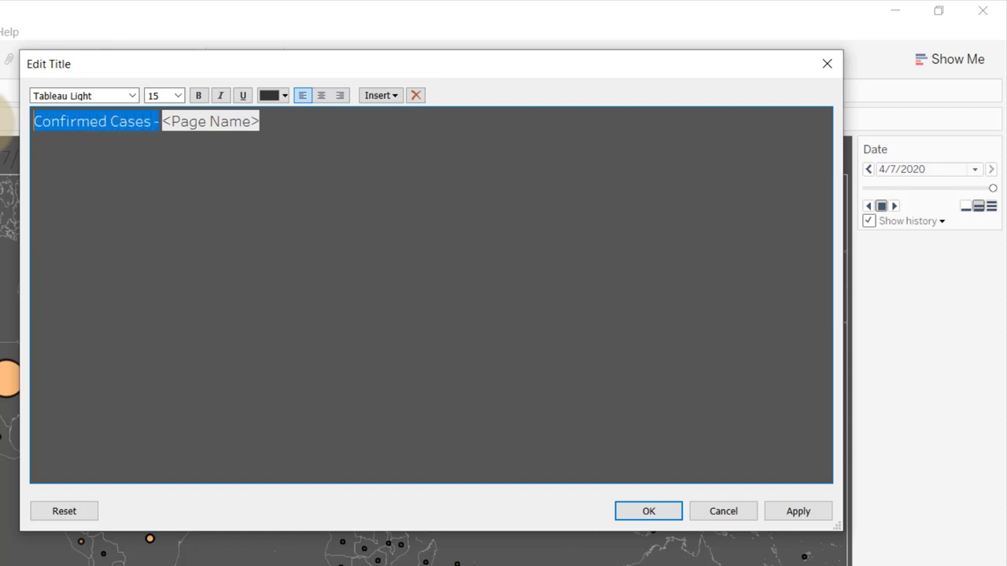
pyautogui.click(284, 95)
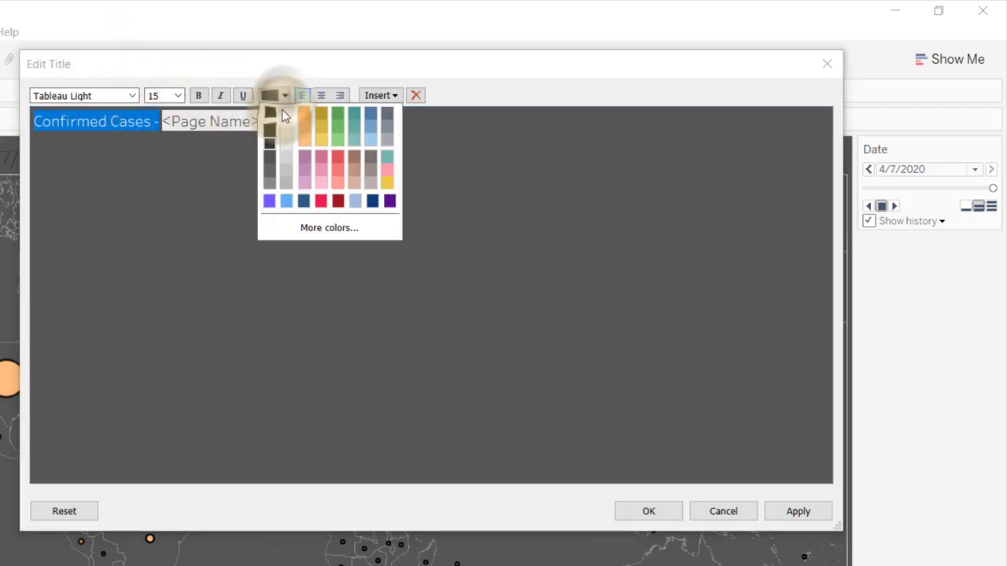
pyautogui.click(281, 110)
# - Color the <Page Name> field in the map title light blue, HTML code #63adf2
pyautogui.moveTo(259, 122); pyautogui.dragTo(166, 121)
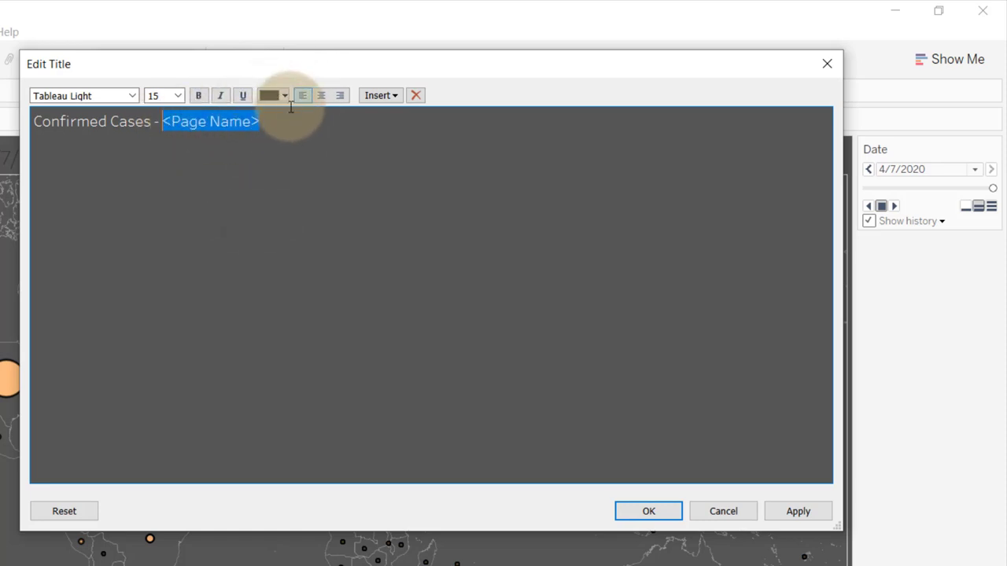
pyautogui.click(285, 98)
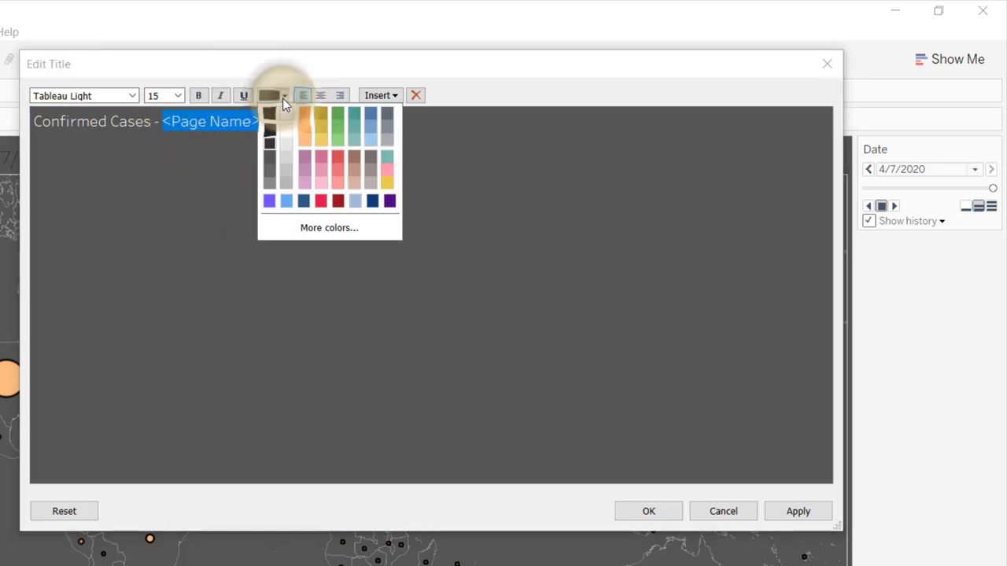
pyautogui.click(285, 201)
pyautogui.moveTo(269, 124); pyautogui.dragTo(165, 118)
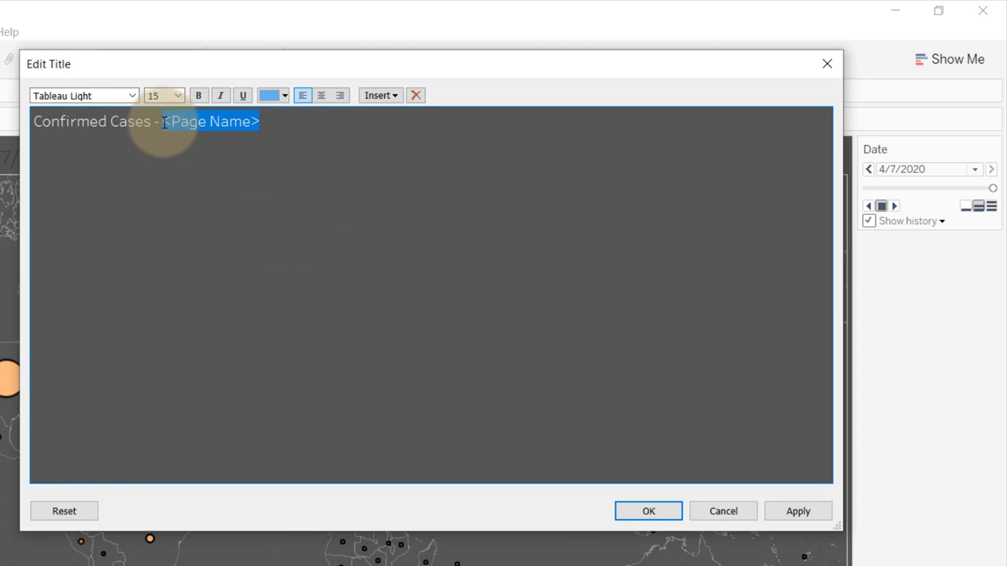
pyautogui.click(284, 96)
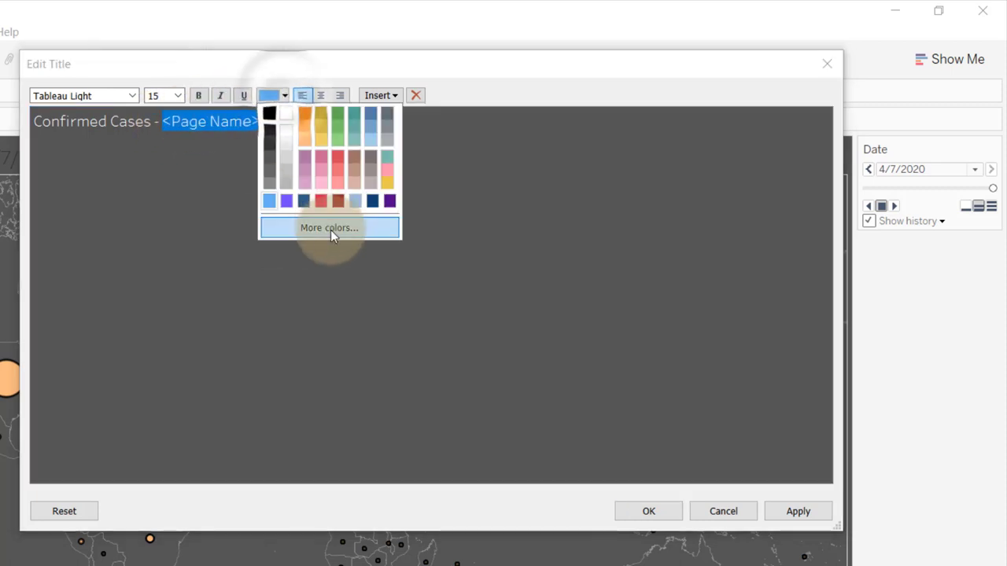
pyautogui.click(330, 229)
pyautogui.click(546, 417)
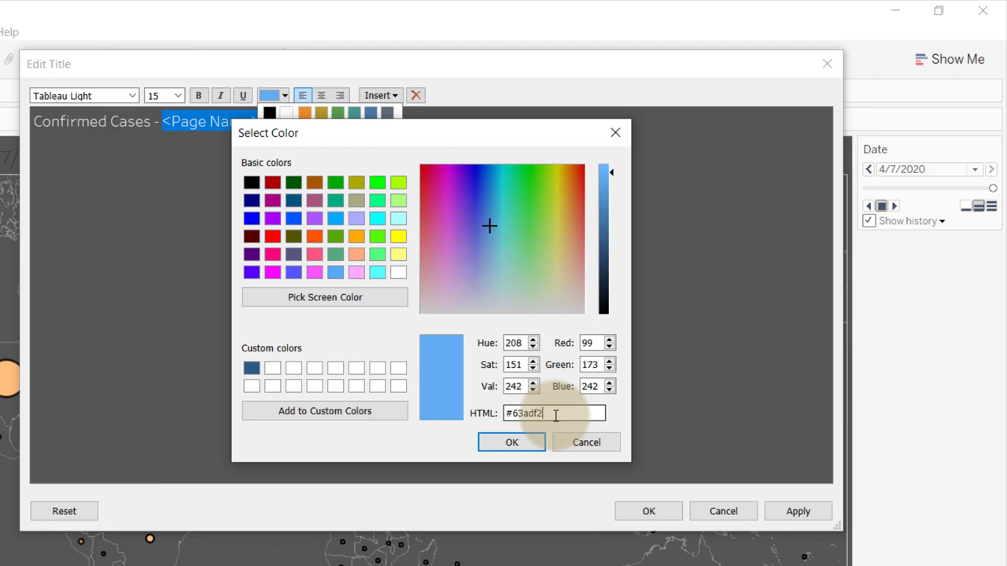
pyautogui.click(511, 442)
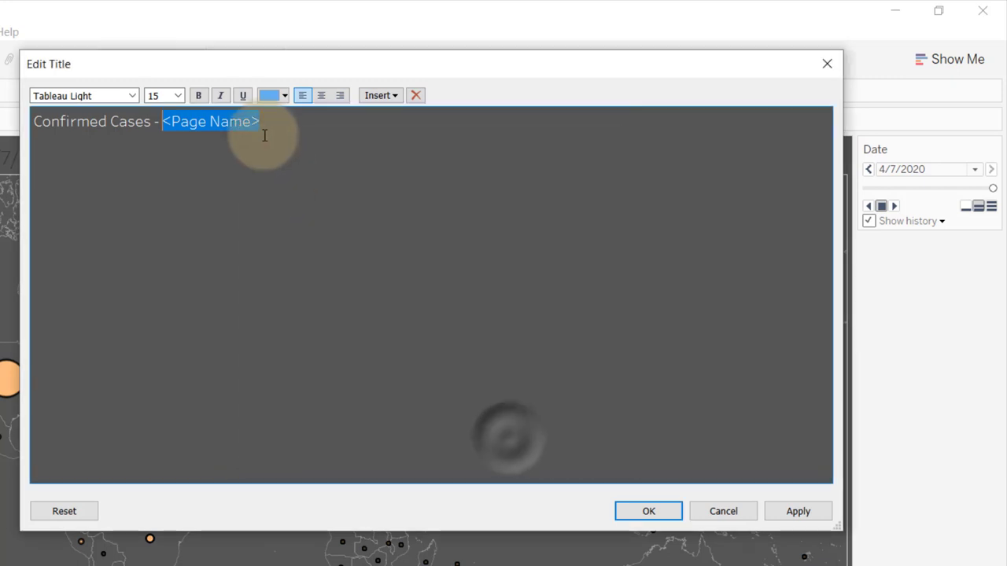
# - Make the <Page Name> field bold and accept the edited map title
pyautogui.moveTo(252, 122); pyautogui.dragTo(163, 122)
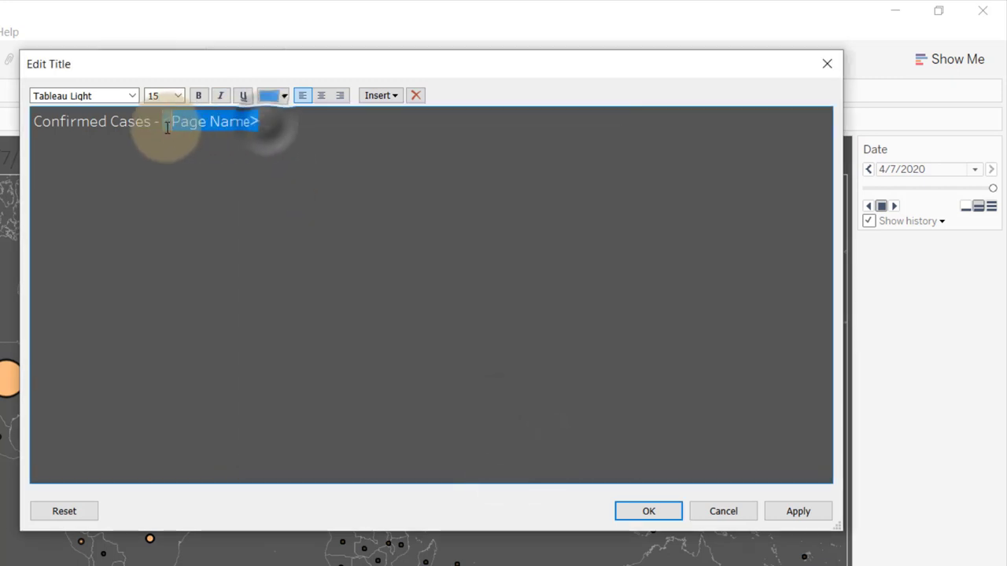
pyautogui.click(197, 96)
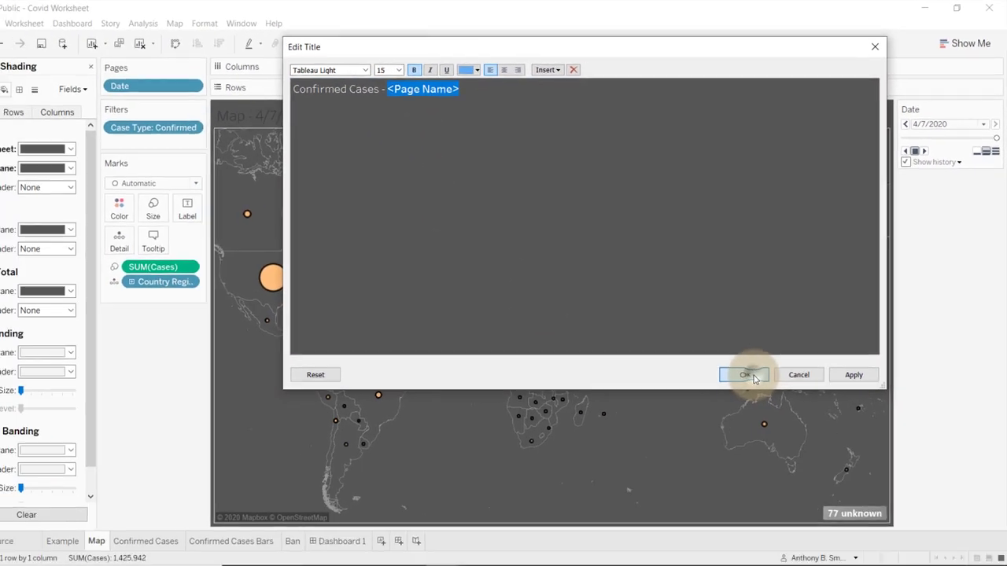
pyautogui.click(648, 511)
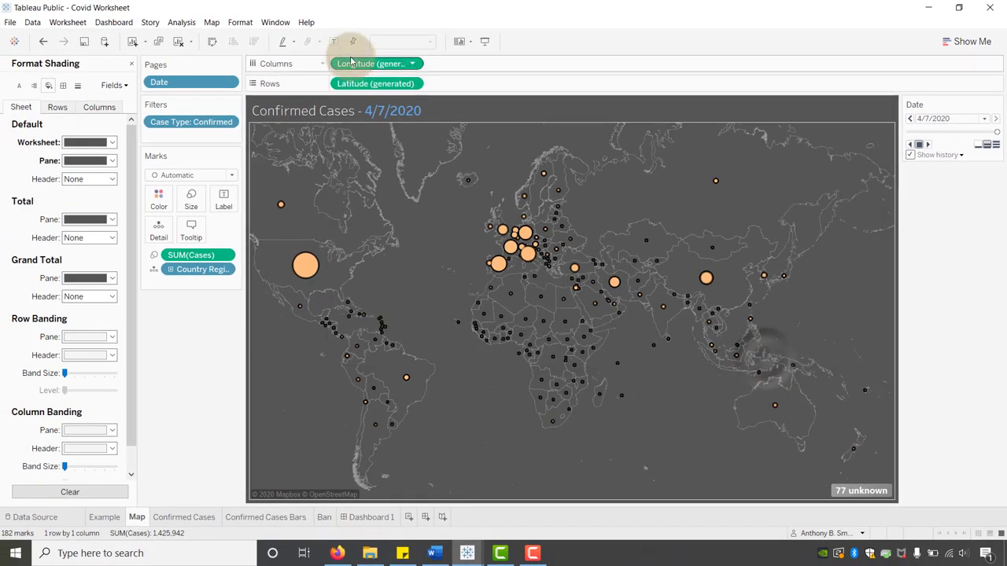
# - Change the font of the entire workbook to Tableau Medium
pyautogui.click(238, 23)
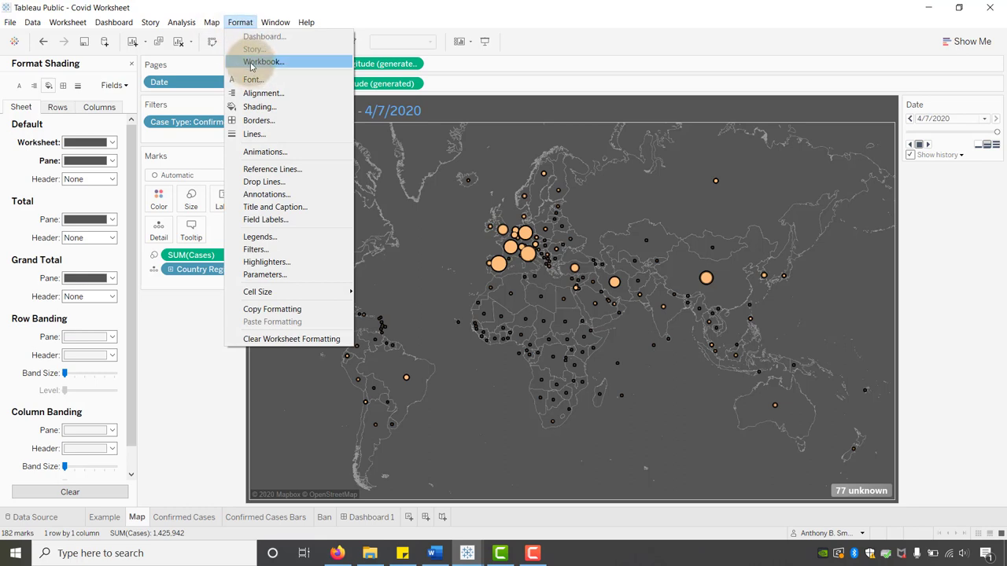
pyautogui.click(250, 62)
pyautogui.click(124, 114)
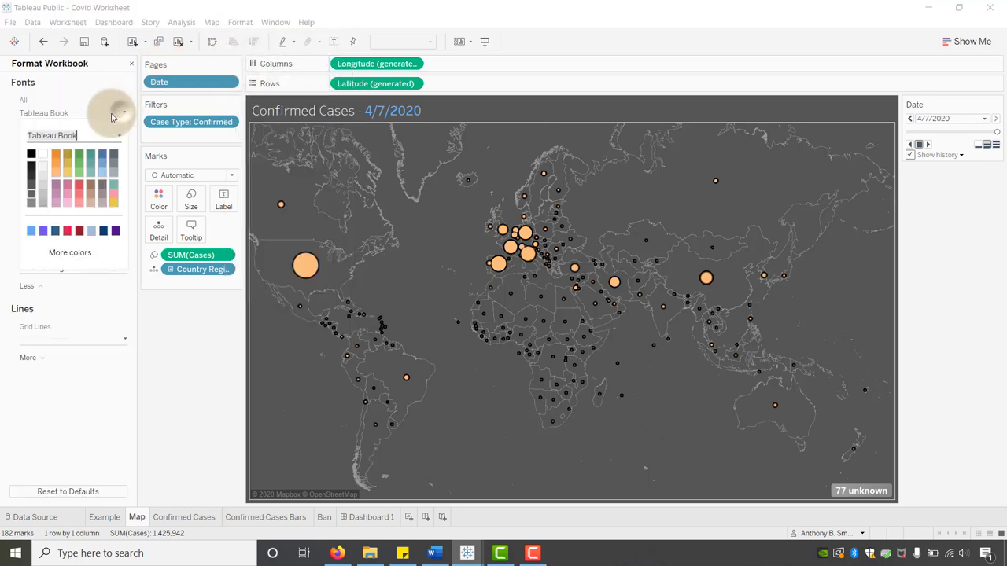
pyautogui.click(119, 135)
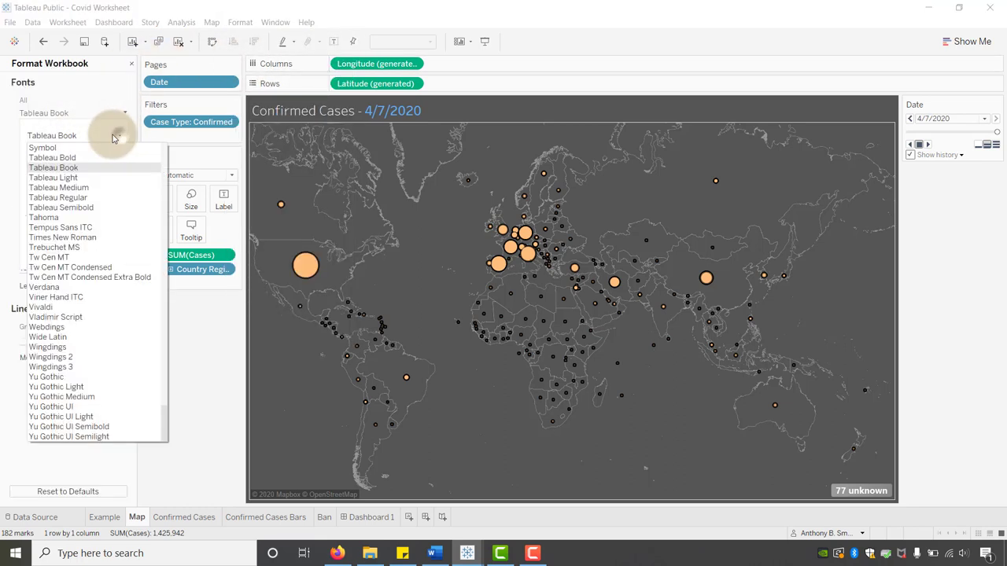
pyautogui.click(60, 187)
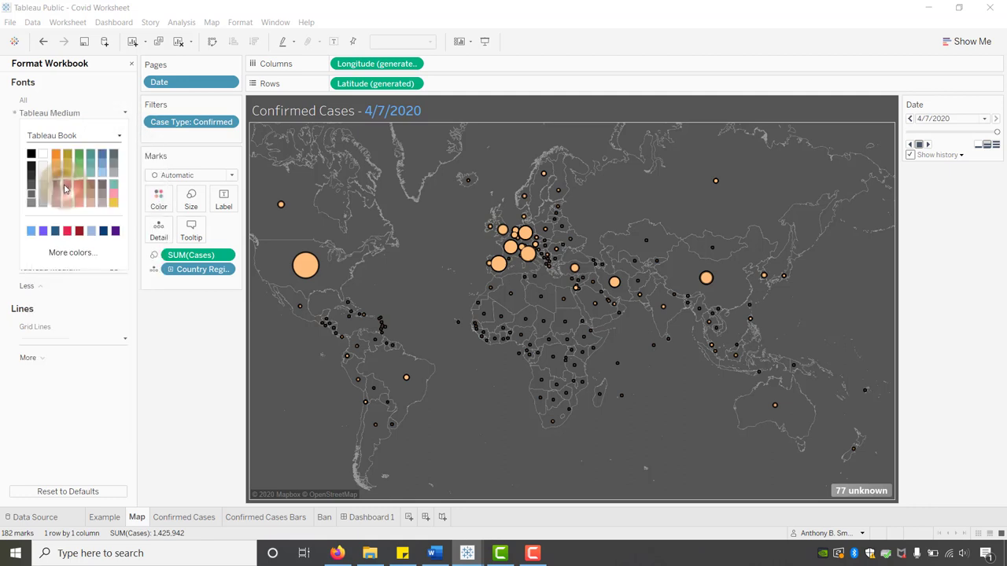
pyautogui.click(192, 370)
# - Center the whole "Confirmed Cases - <Page Name>" title above the map
pyautogui.doubleClick(324, 110)
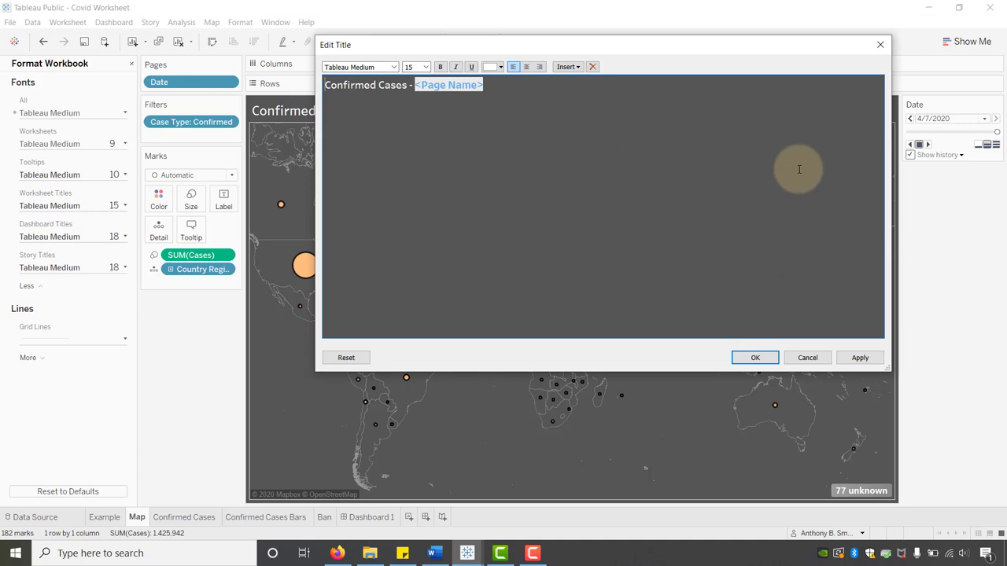
pyautogui.click(881, 44)
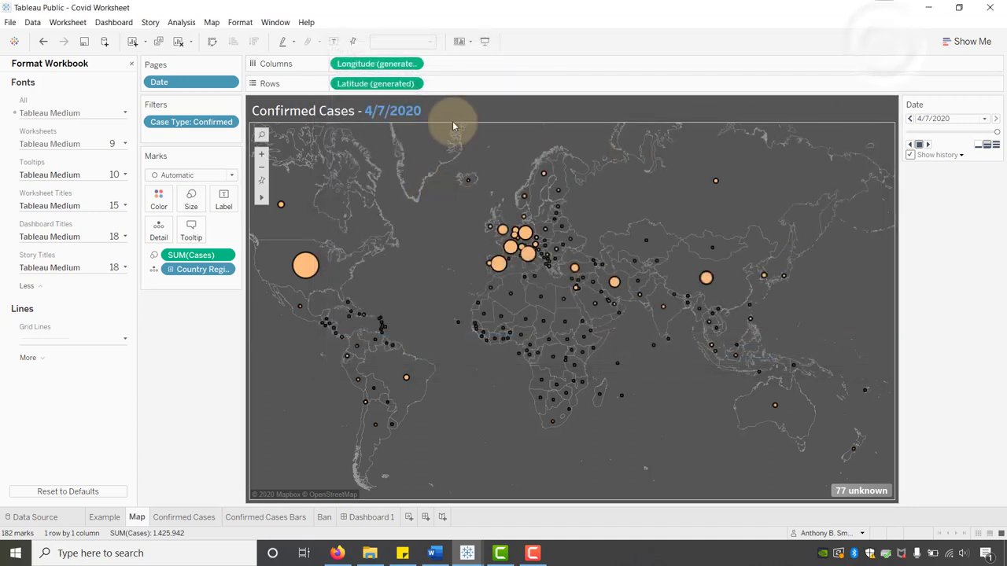
pyautogui.doubleClick(427, 116)
pyautogui.moveTo(494, 85); pyautogui.dragTo(315, 83)
pyautogui.click(526, 66)
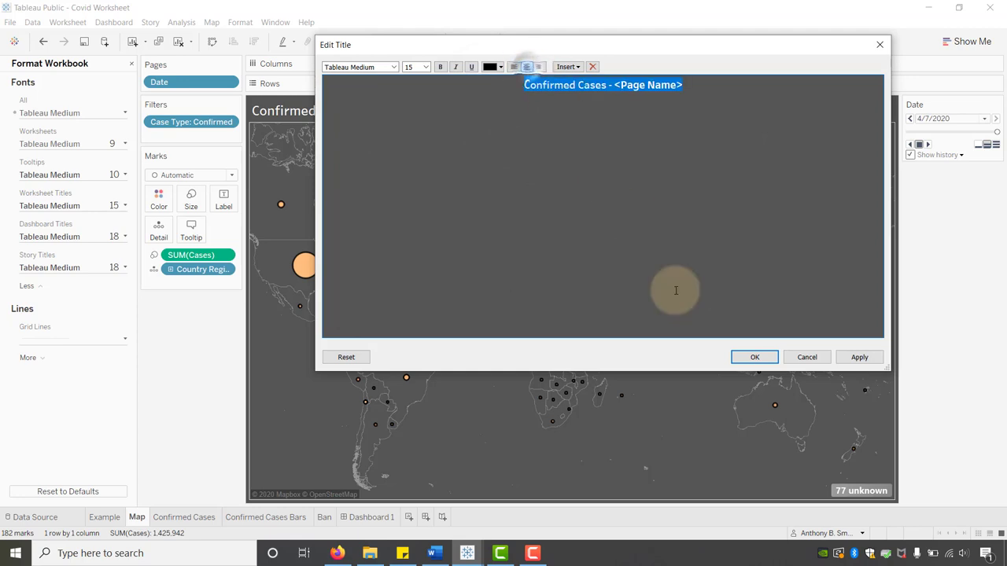
pyautogui.click(755, 360)
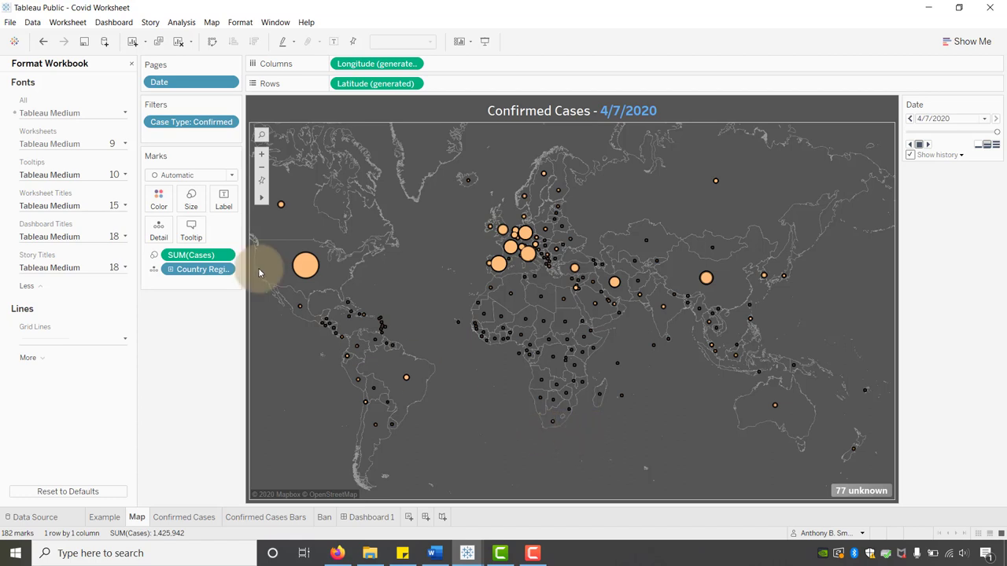
# - Remove the row divider lines from the map sheet by setting the Row Divider pane border to None
pyautogui.rightClick(492, 408)
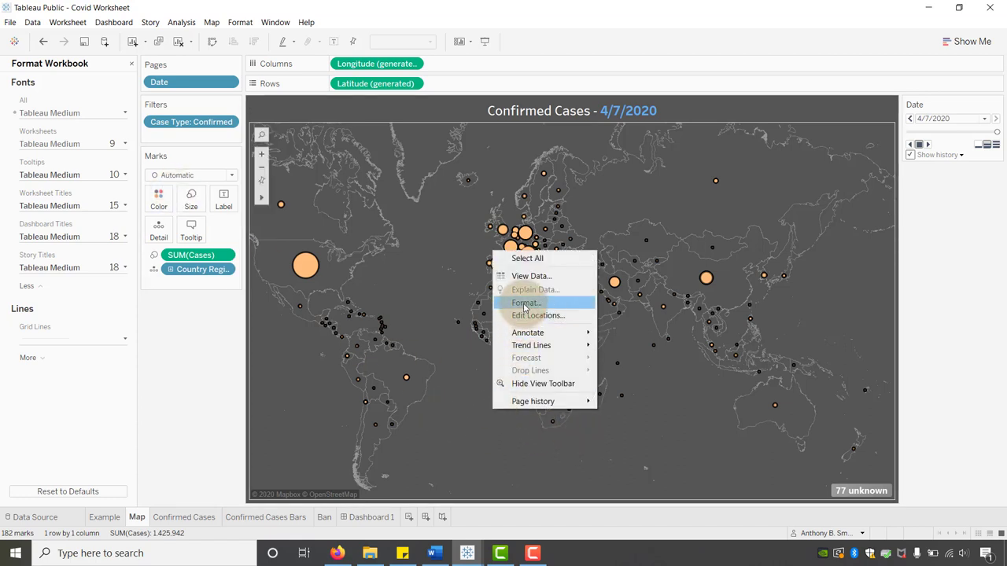
pyautogui.click(512, 302)
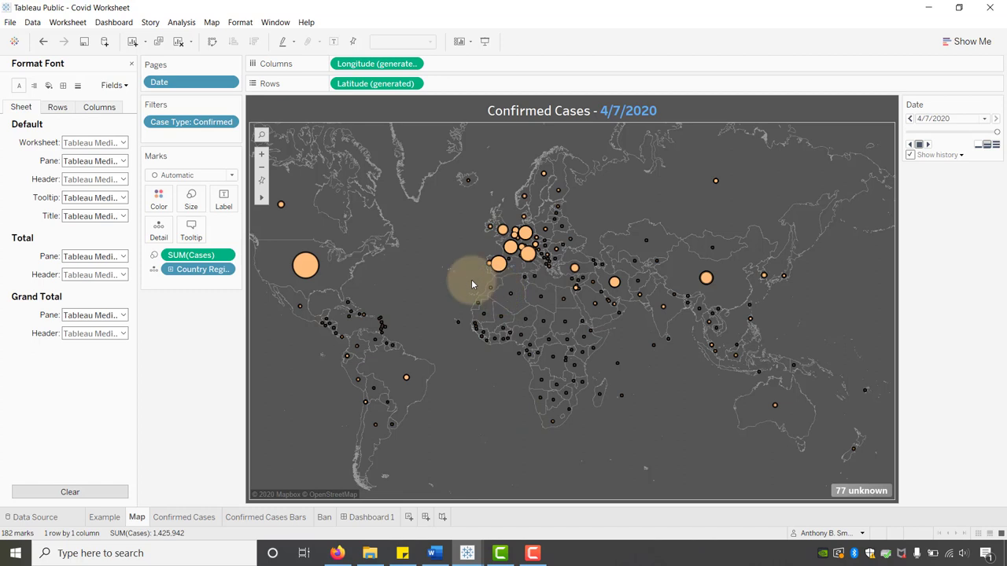
pyautogui.click(65, 87)
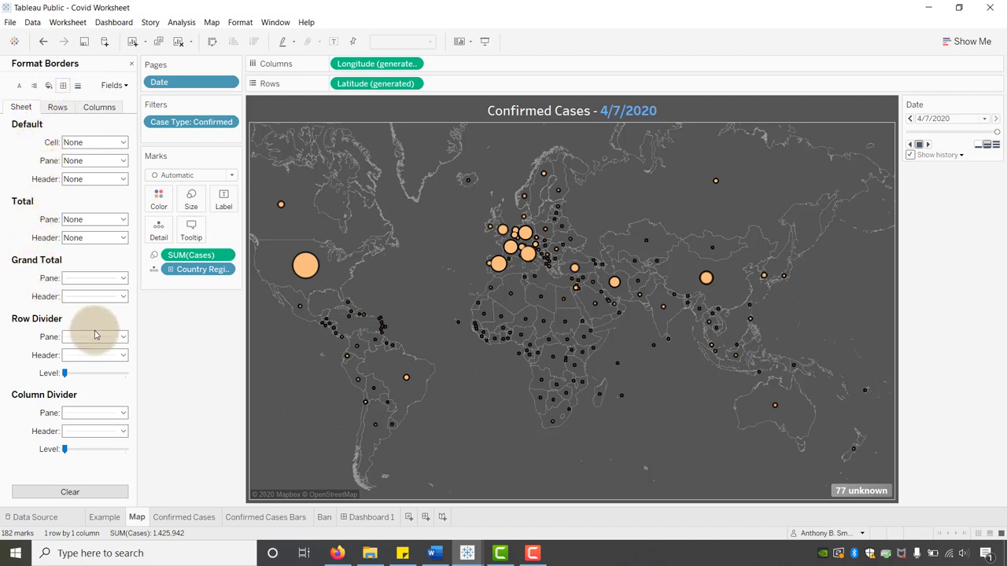
pyautogui.click(124, 337)
pyautogui.click(103, 352)
pyautogui.click(197, 327)
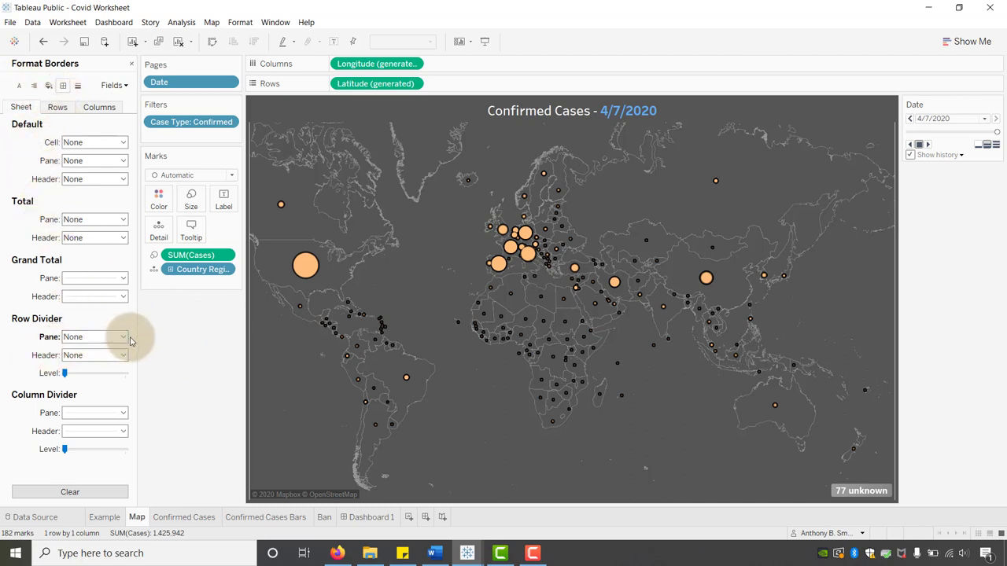
# - Set the Column Divider pane border to None, check the sheet's line formatting and close the formatting options
pyautogui.click(123, 415)
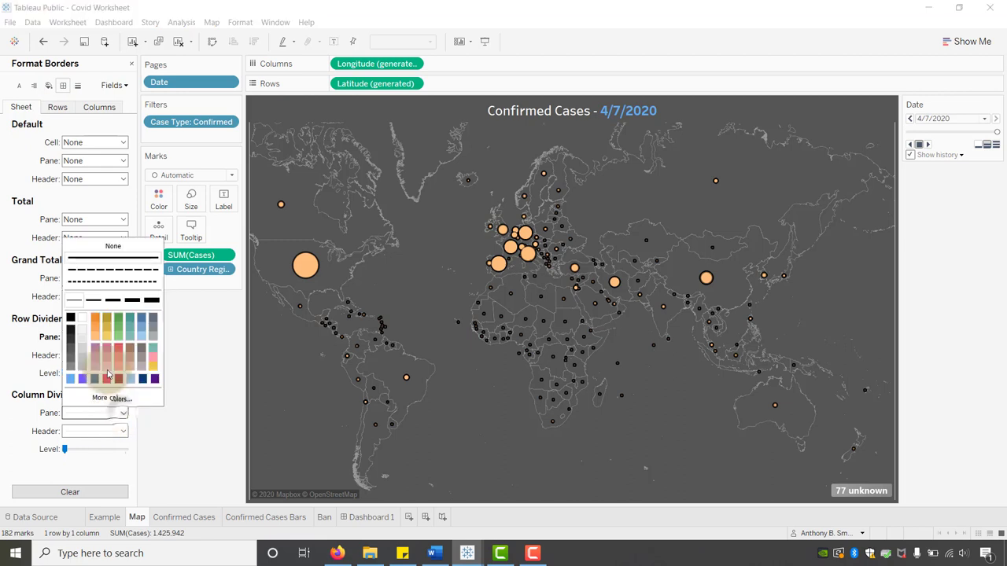
pyautogui.click(152, 320)
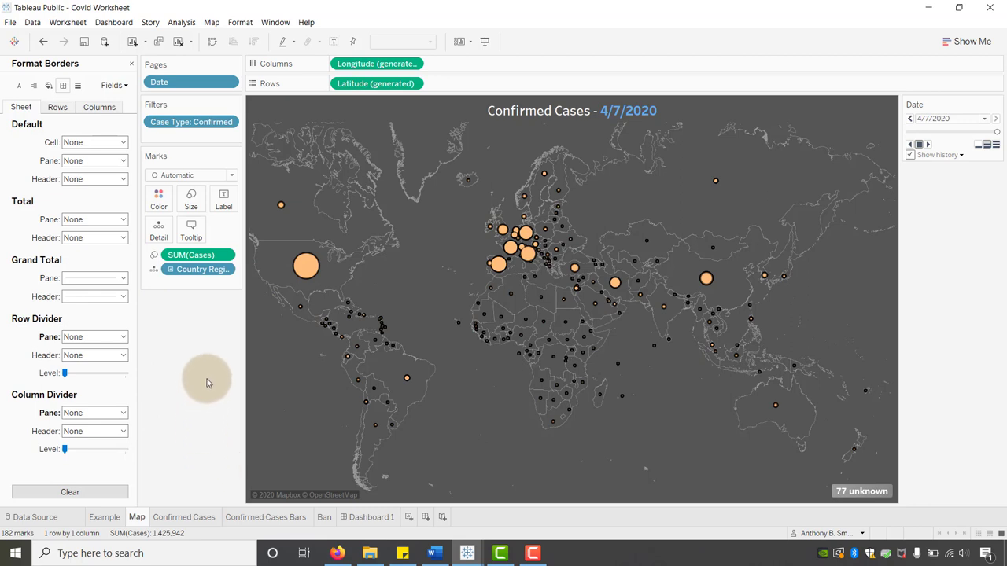
pyautogui.click(77, 85)
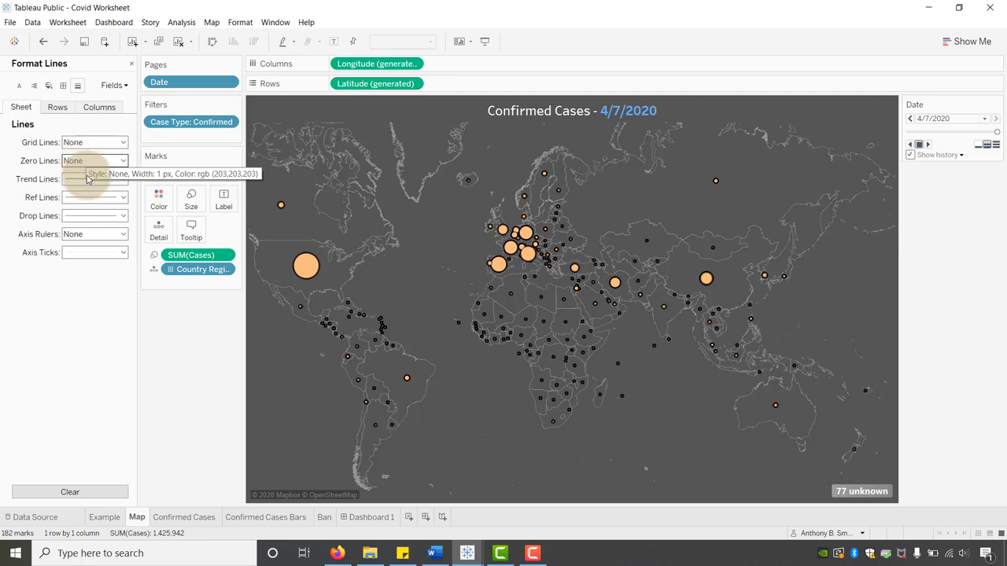
pyautogui.click(184, 368)
pyautogui.click(131, 63)
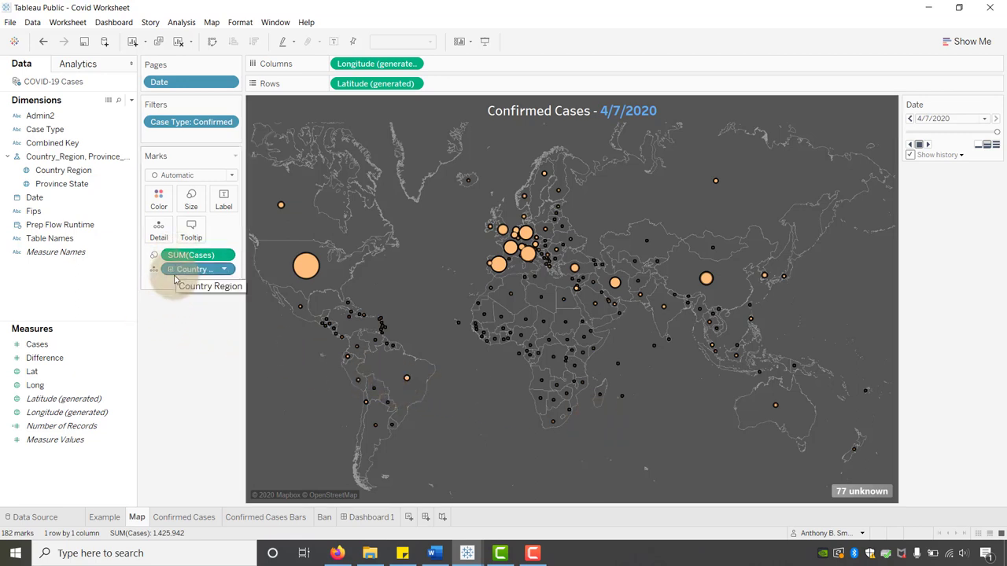
# - Color the map marks by the Cases measure
pyautogui.click(77, 351)
pyautogui.moveTo(78, 351); pyautogui.dragTo(257, 253)
pyautogui.moveTo(38, 345); pyautogui.dragTo(162, 209)
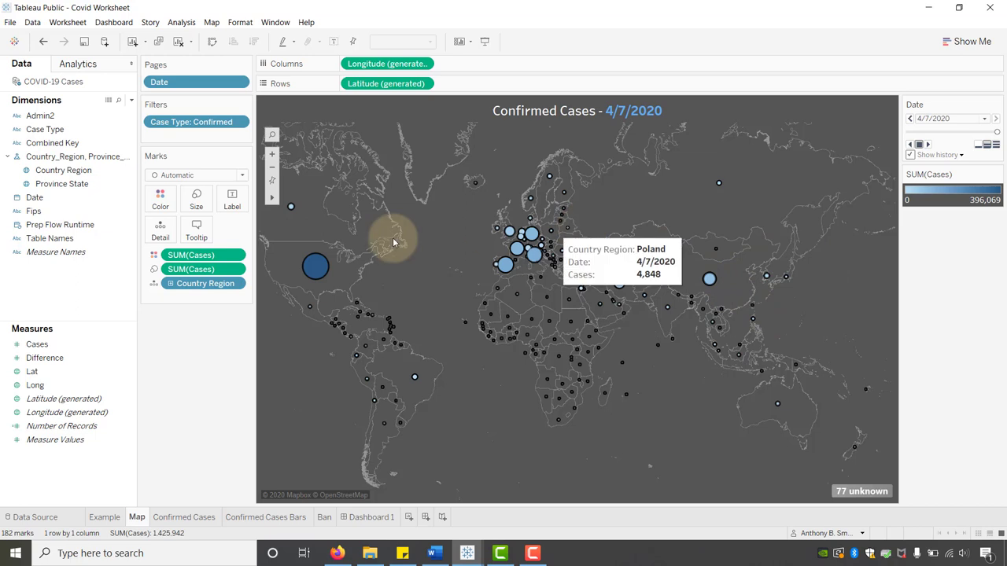
# - Switch the color palette of the Cases marks to Custom Sequential
pyautogui.click(161, 202)
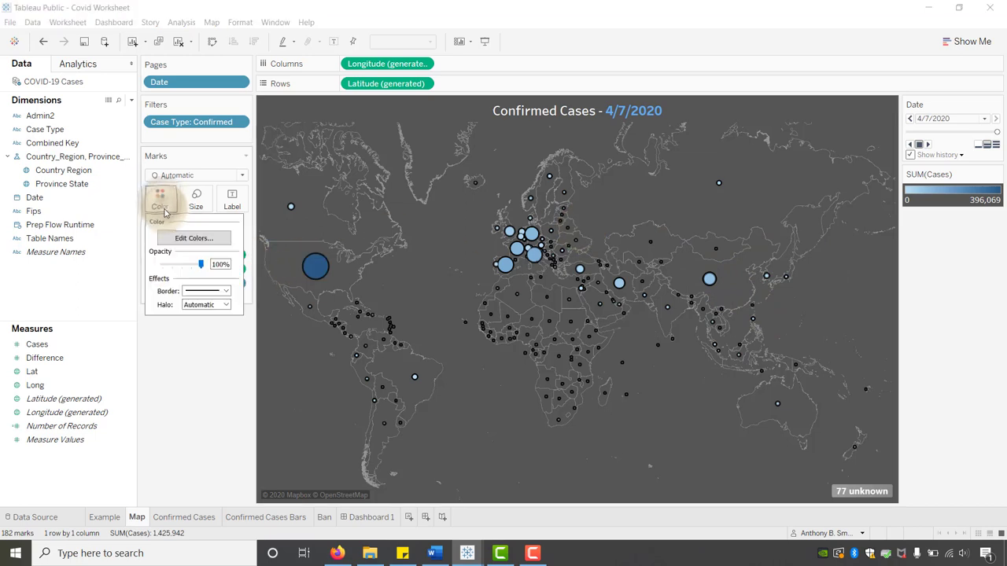
pyautogui.click(179, 238)
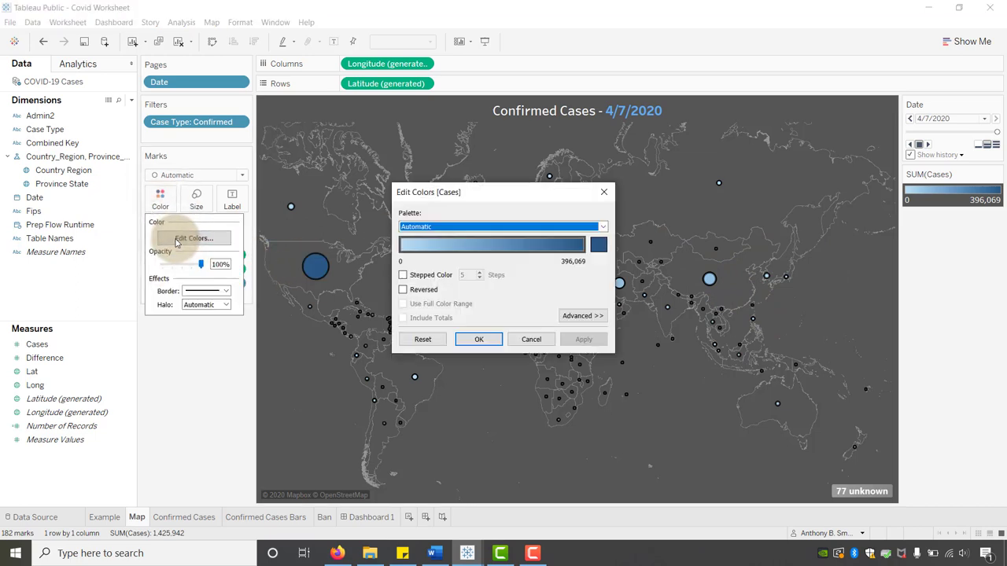
pyautogui.click(603, 227)
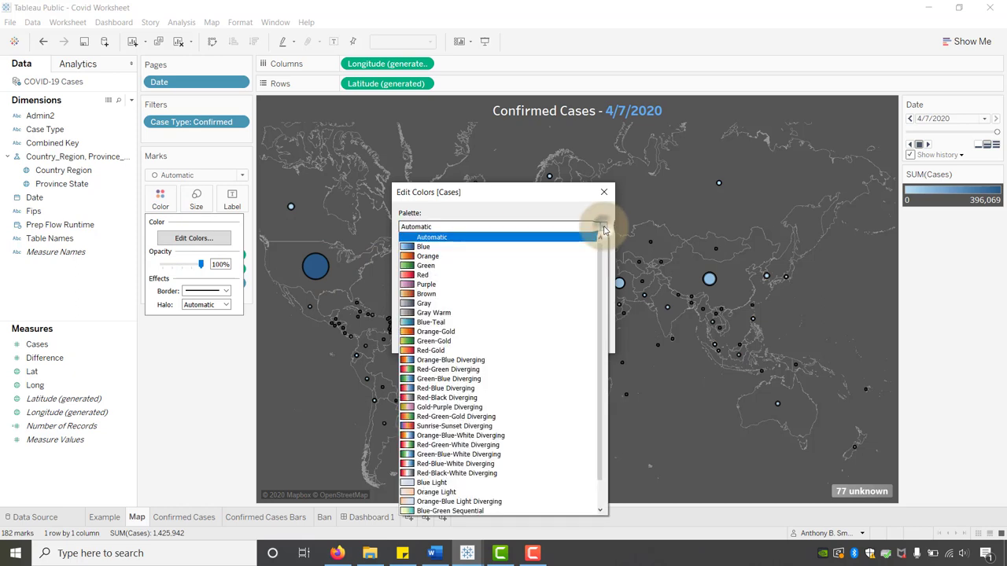
pyautogui.scroll(-1, 456, 495)
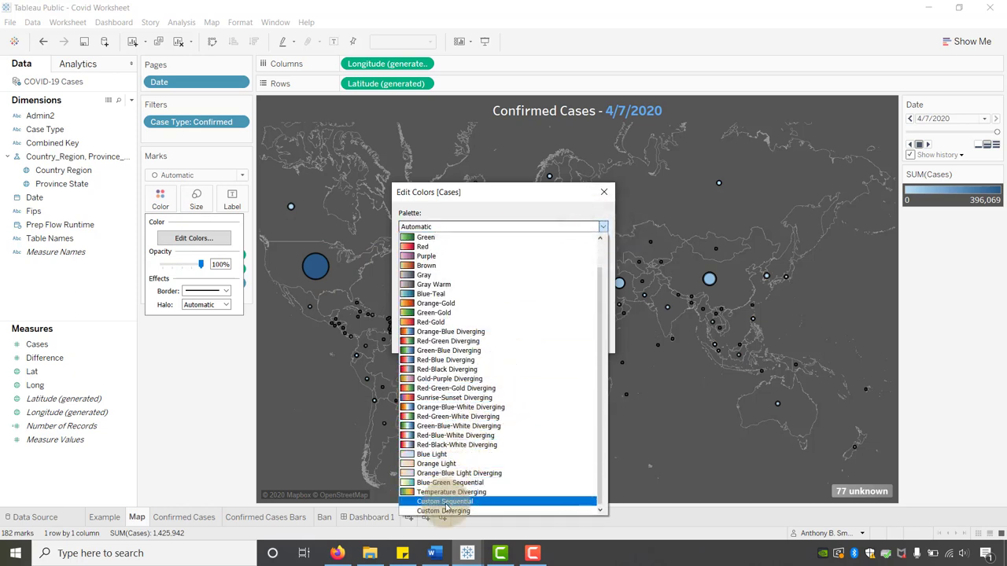
pyautogui.click(441, 504)
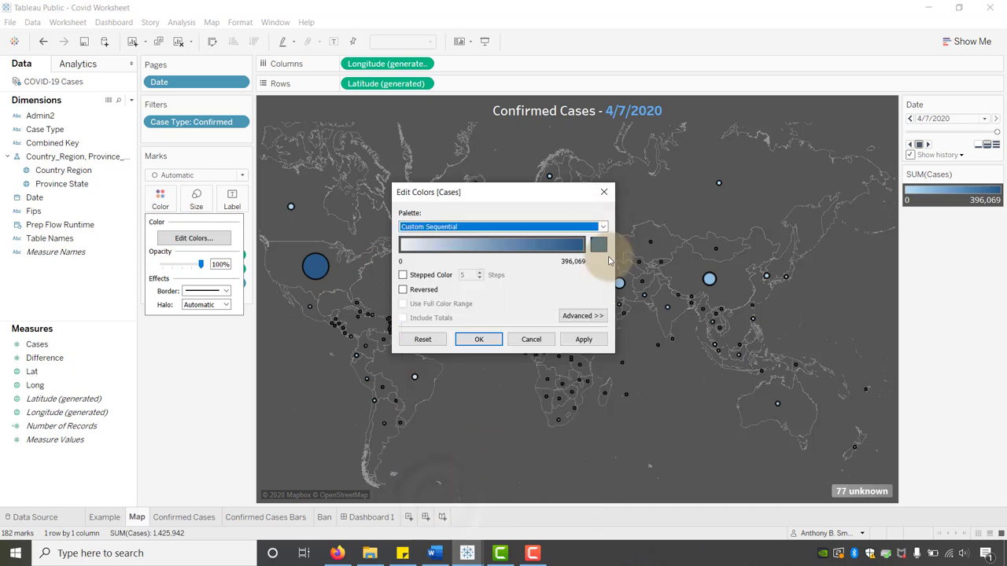
# - Set the custom sequential palette's color to light blue, HTML code #63adf2, and apply it to the map marks
pyautogui.click(600, 247)
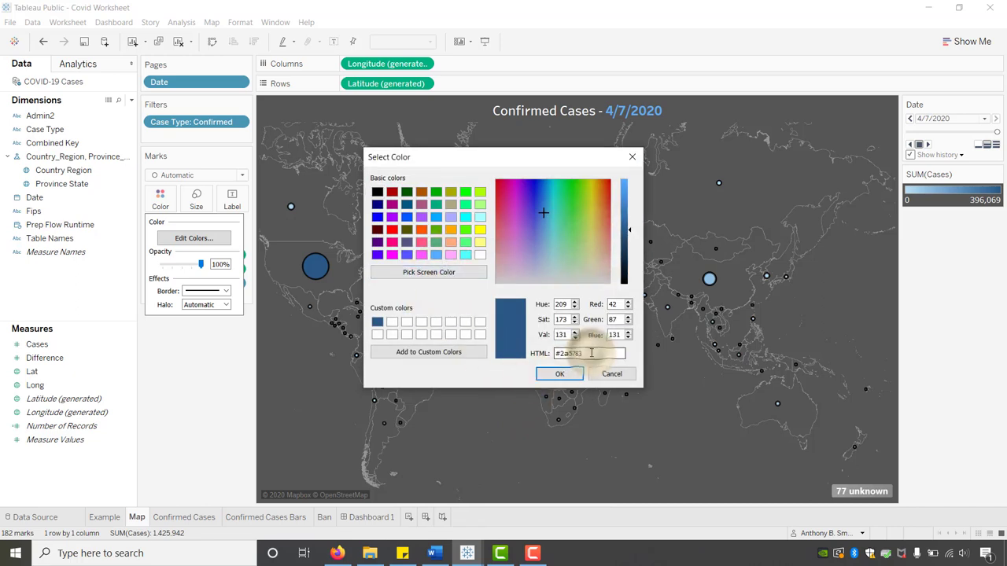
pyautogui.write('5')
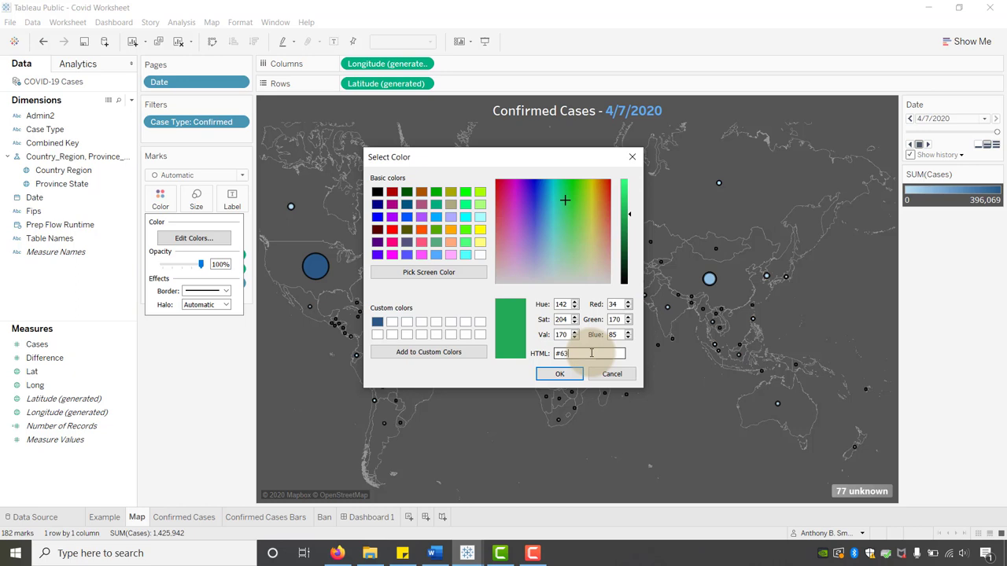
pyautogui.write('adf2')
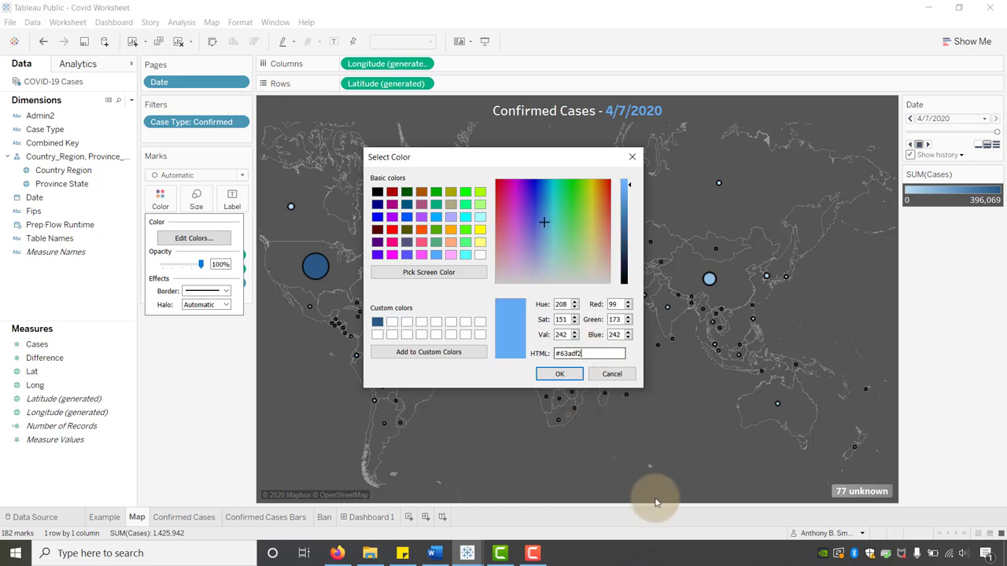
pyautogui.click(559, 375)
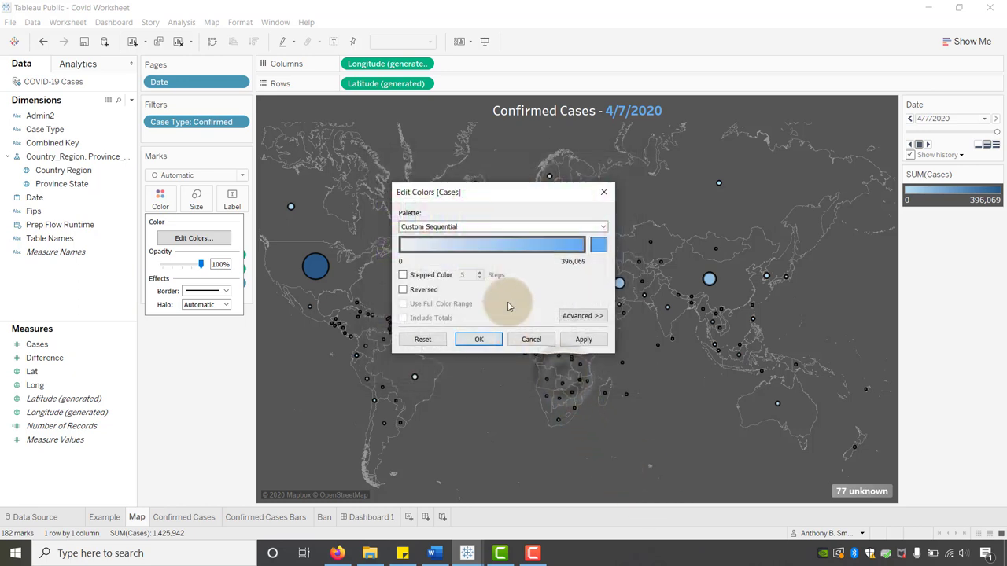
pyautogui.click(582, 339)
pyautogui.click(484, 343)
pyautogui.click(427, 205)
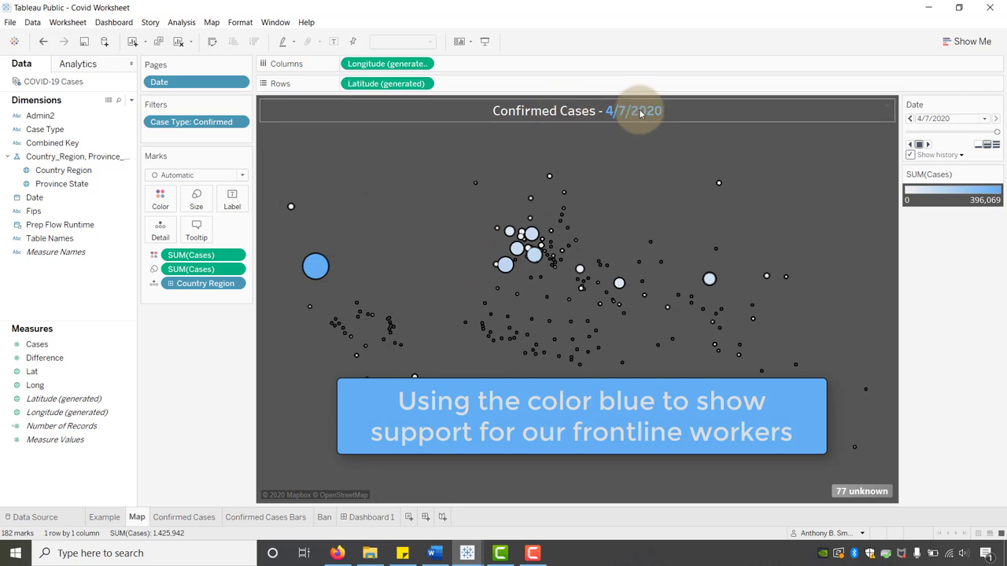
pyautogui.click(959, 7)
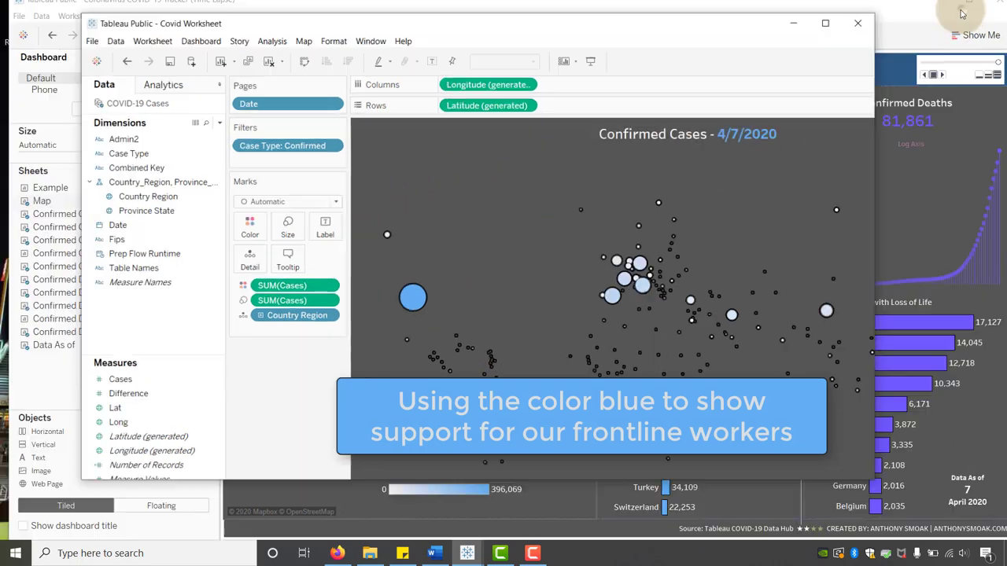
pyautogui.click(836, 49)
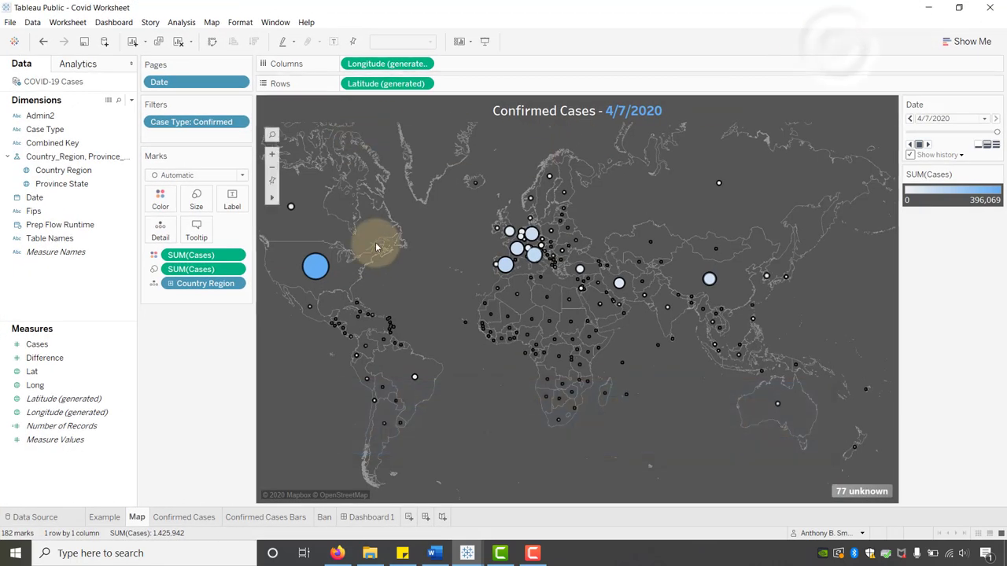
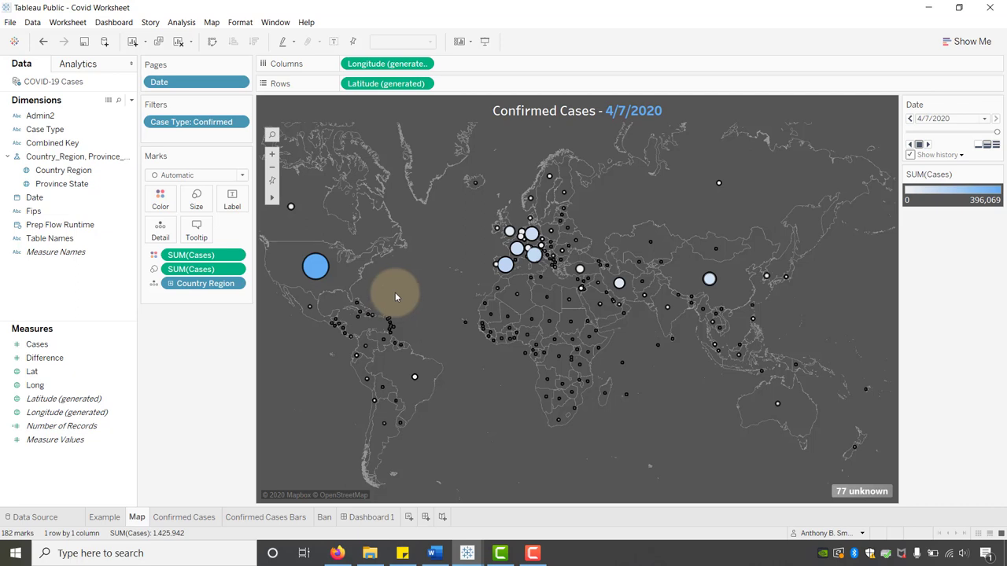
pyautogui.click(161, 200)
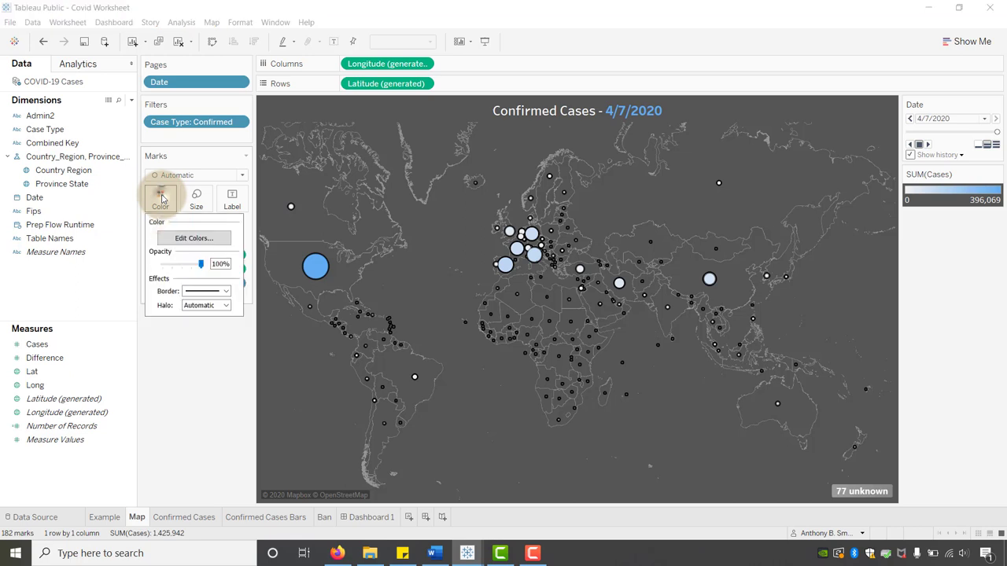
pyautogui.click(195, 238)
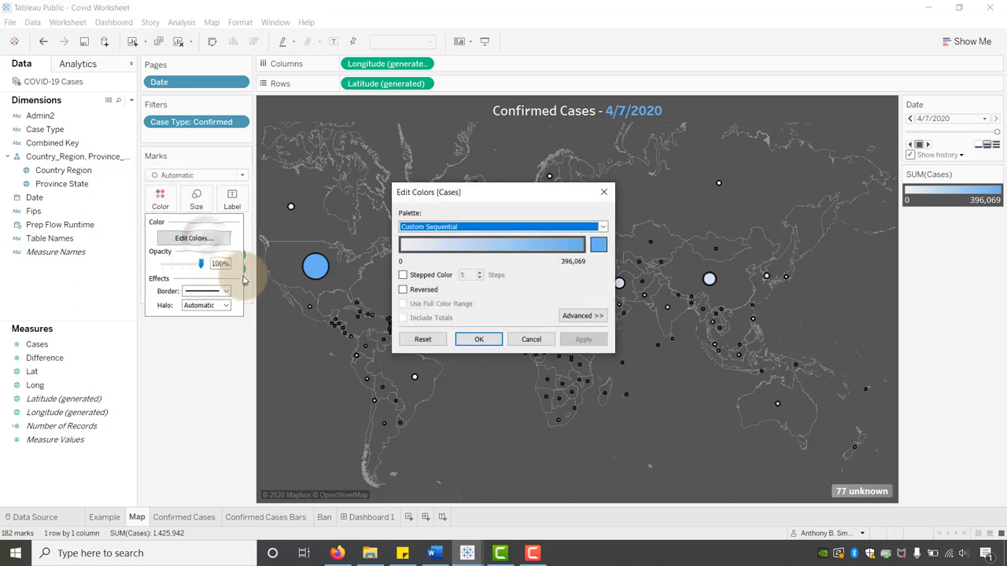
pyautogui.click(529, 338)
# - Give the map's circle marks a black border
pyautogui.click(160, 201)
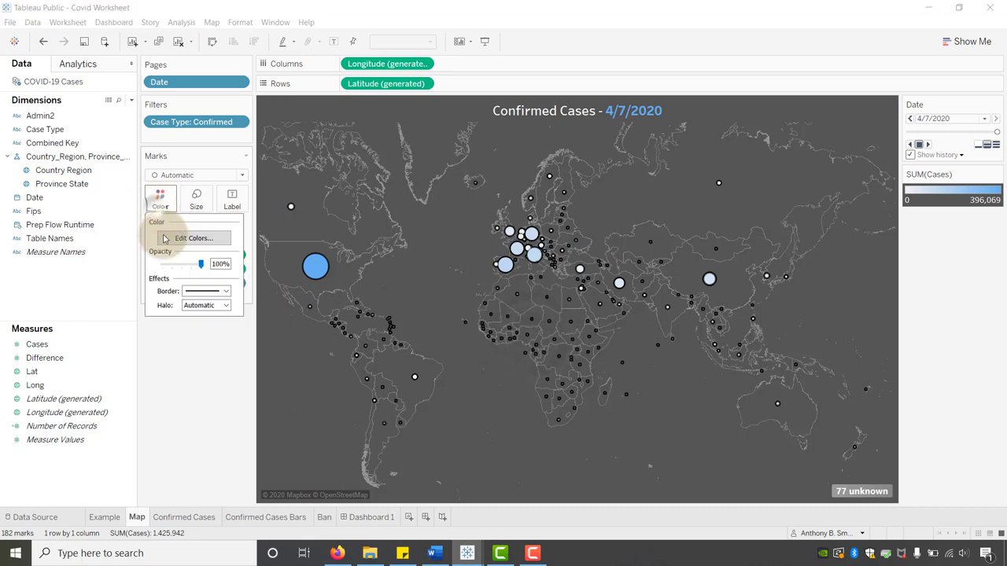
pyautogui.click(228, 291)
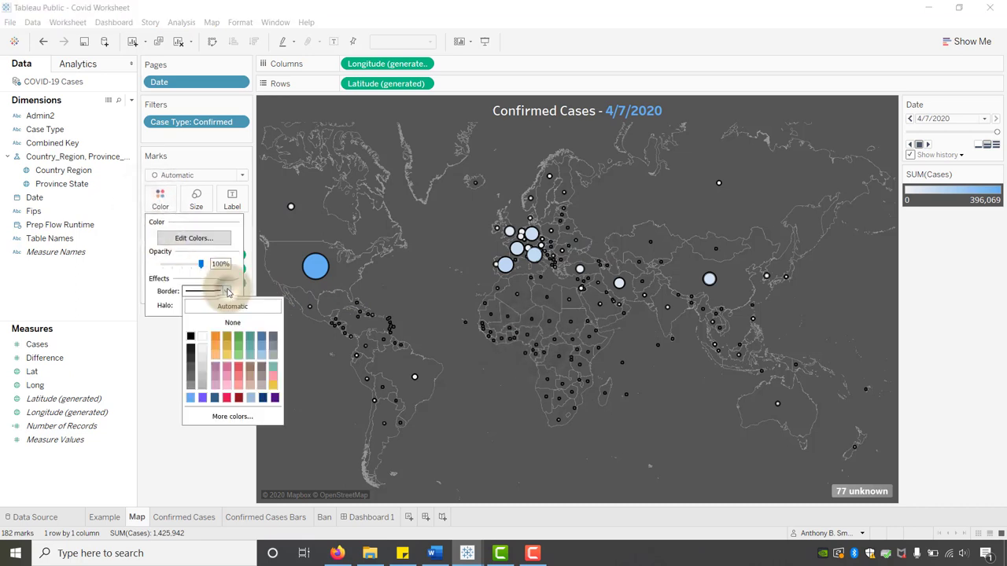
pyautogui.click(193, 339)
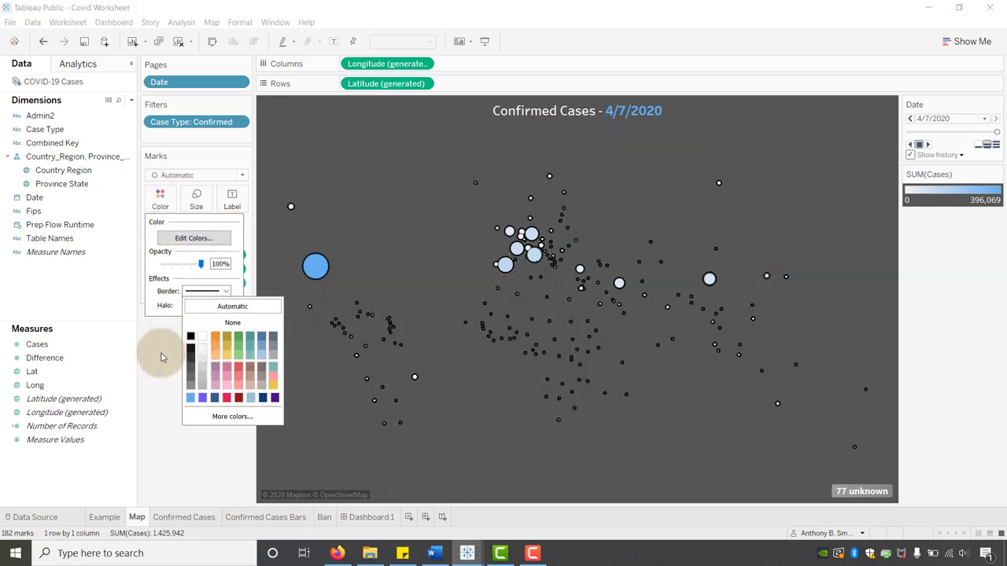
pyautogui.click(161, 353)
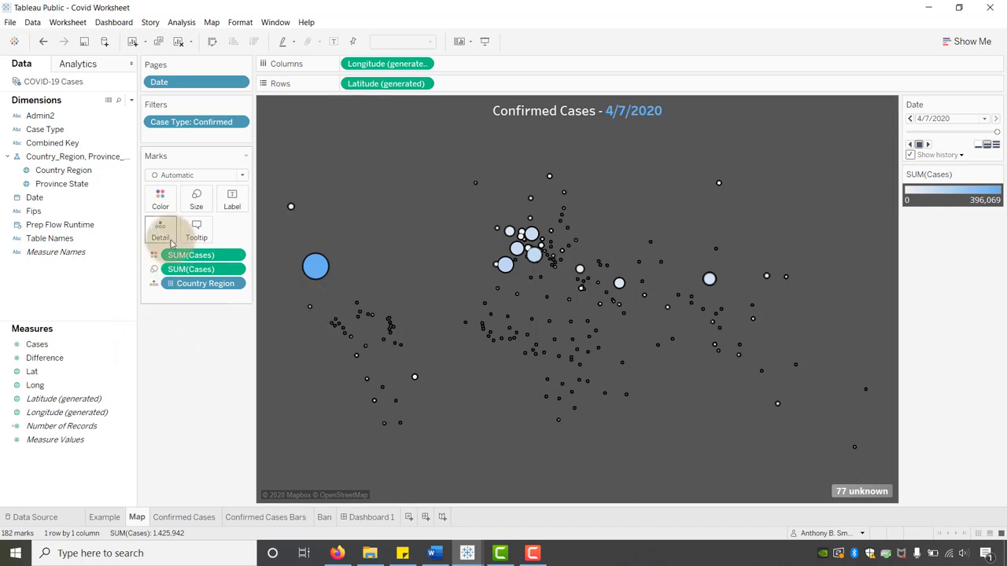
# - Try a light blue halo on the map marks, settle on a white halo, and slightly widen the map view
pyautogui.click(160, 198)
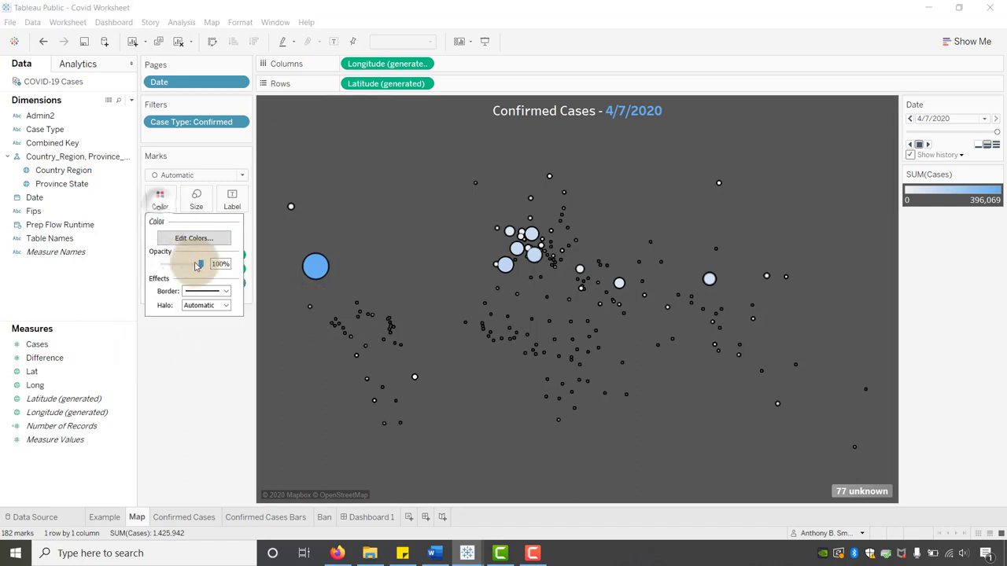
pyautogui.click(226, 306)
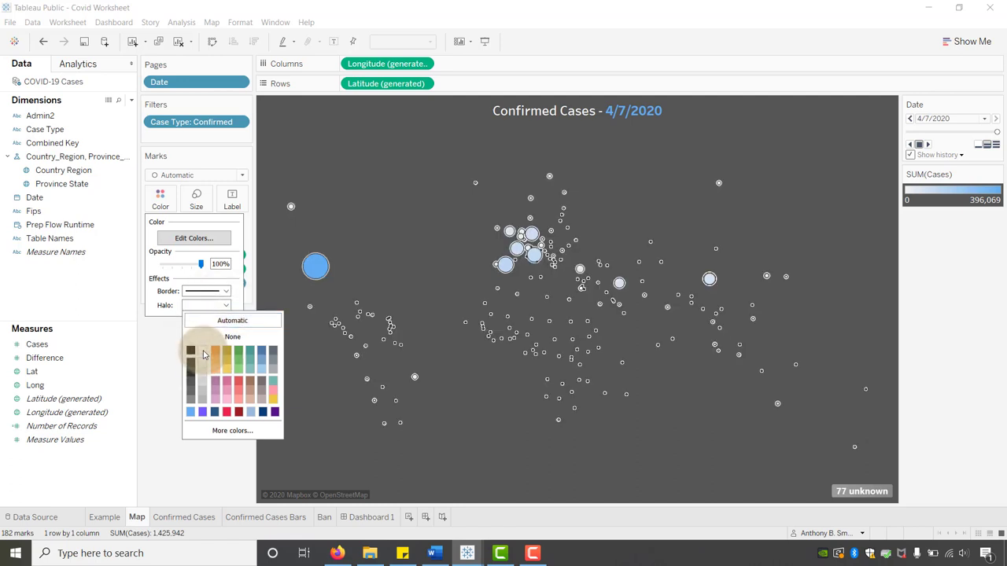
pyautogui.click(190, 413)
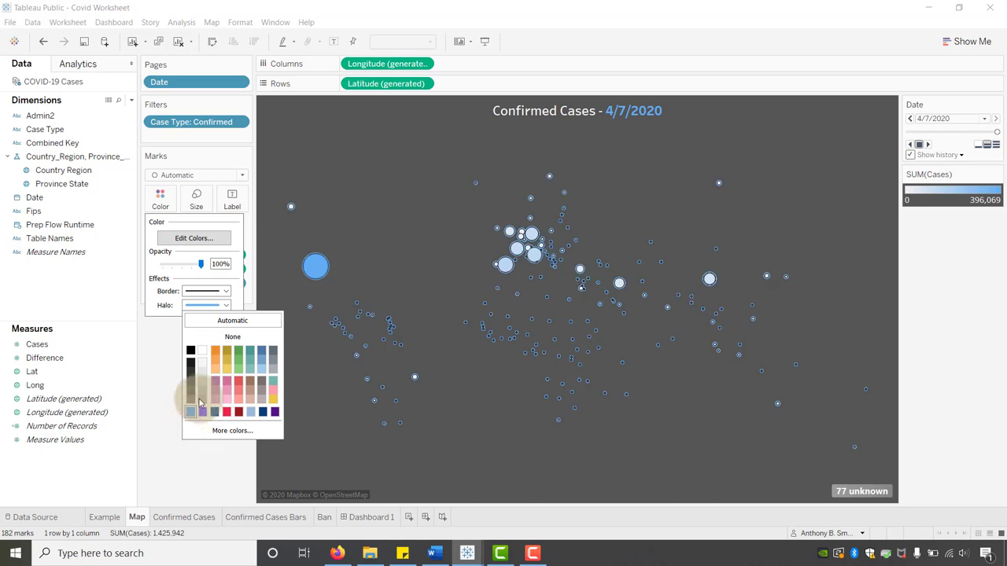
pyautogui.click(204, 354)
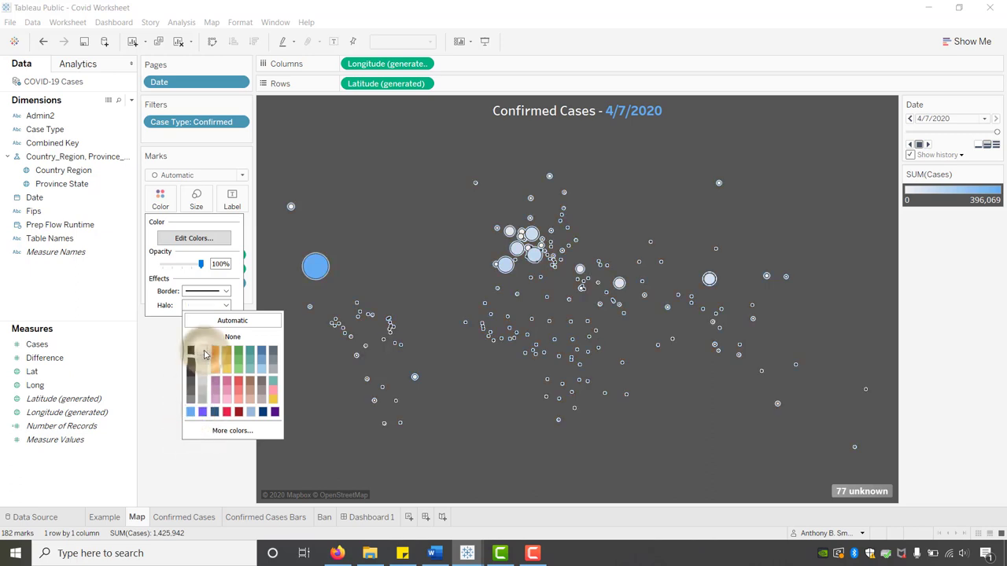
pyautogui.click(168, 346)
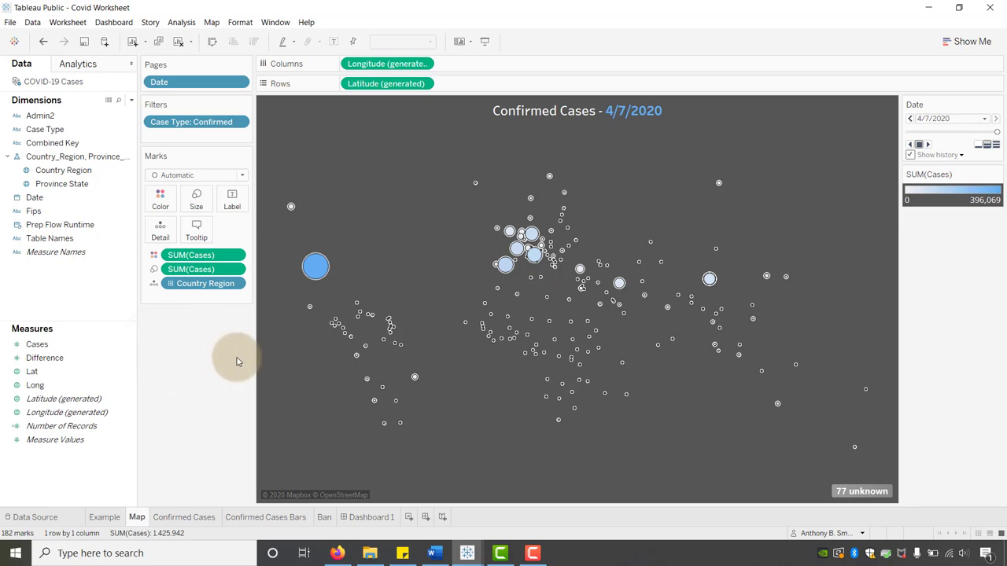
pyautogui.moveTo(252, 350); pyautogui.dragTo(243, 350)
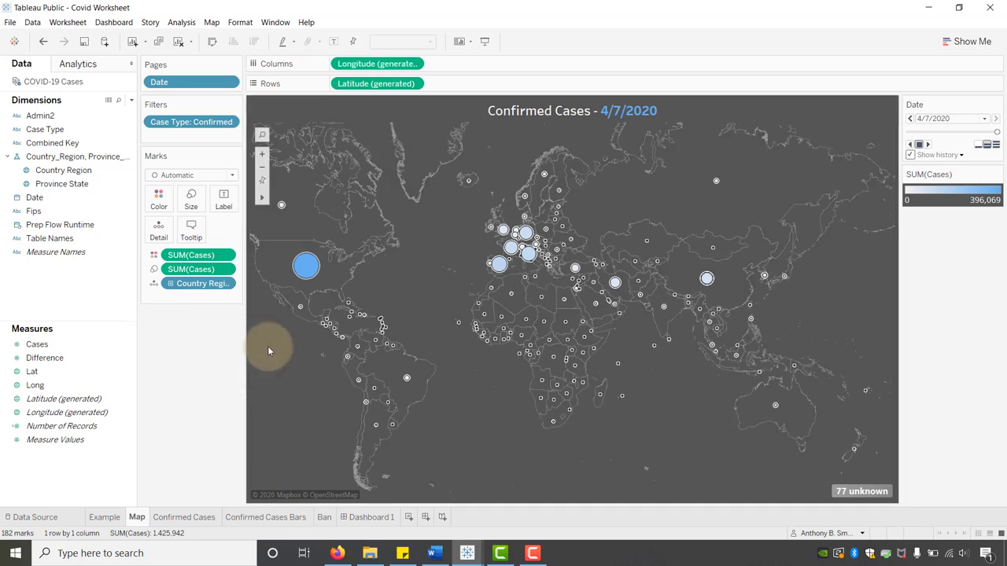
# - Check which country values are unmatched on the map without changing any locations, and hide the unknown-locations indicator
pyautogui.click(861, 492)
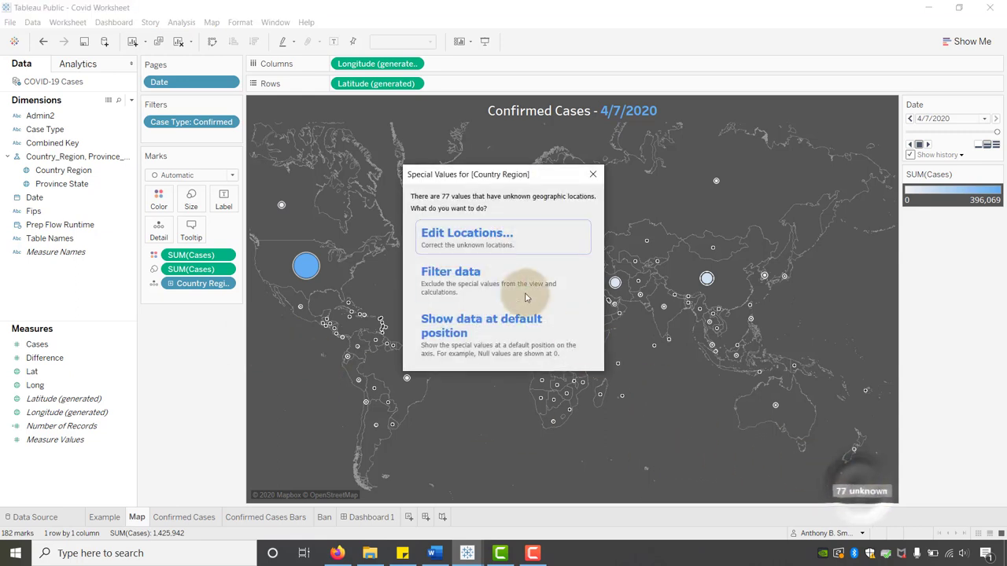
pyautogui.click(488, 238)
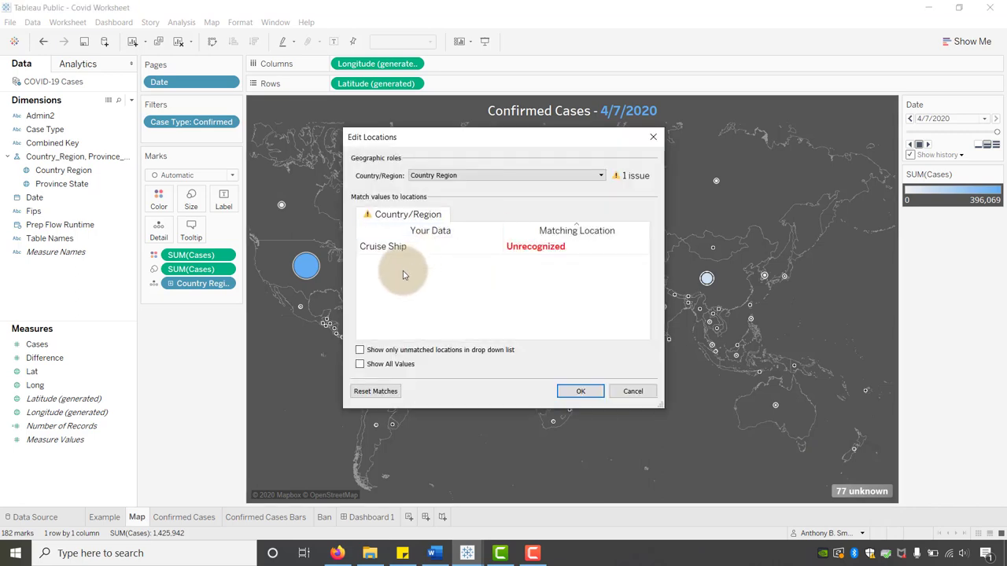
pyautogui.click(633, 391)
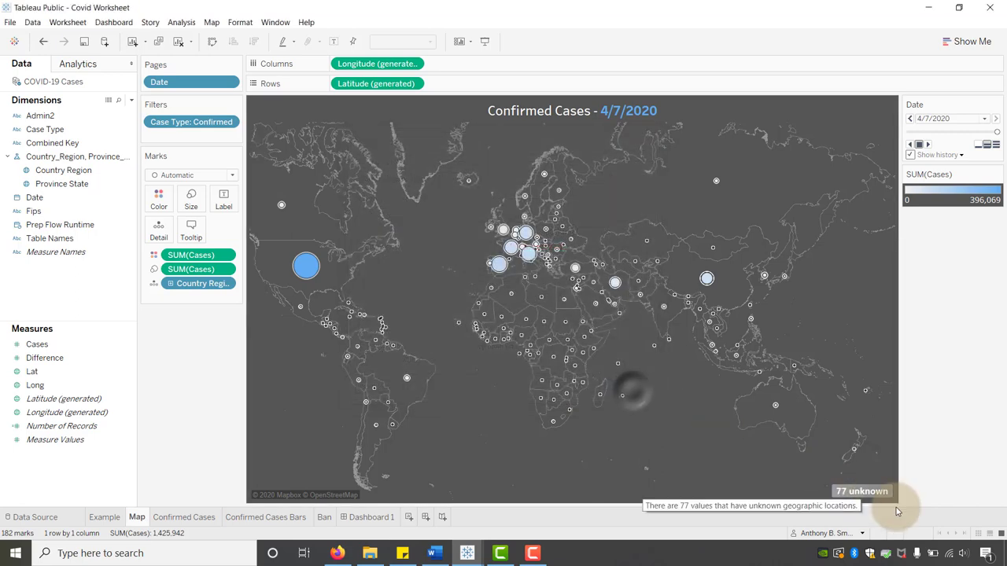
pyautogui.rightClick(870, 491)
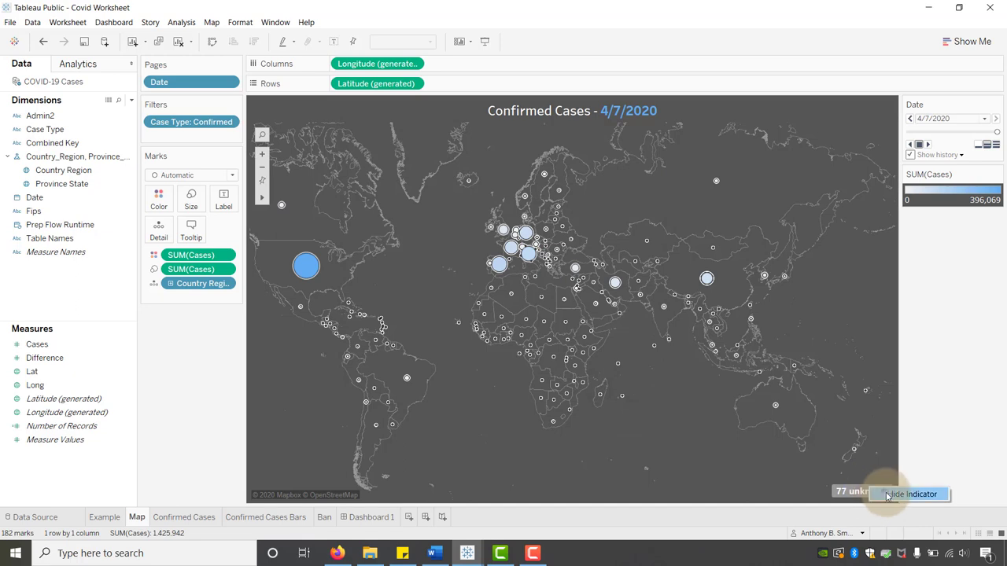
pyautogui.click(904, 494)
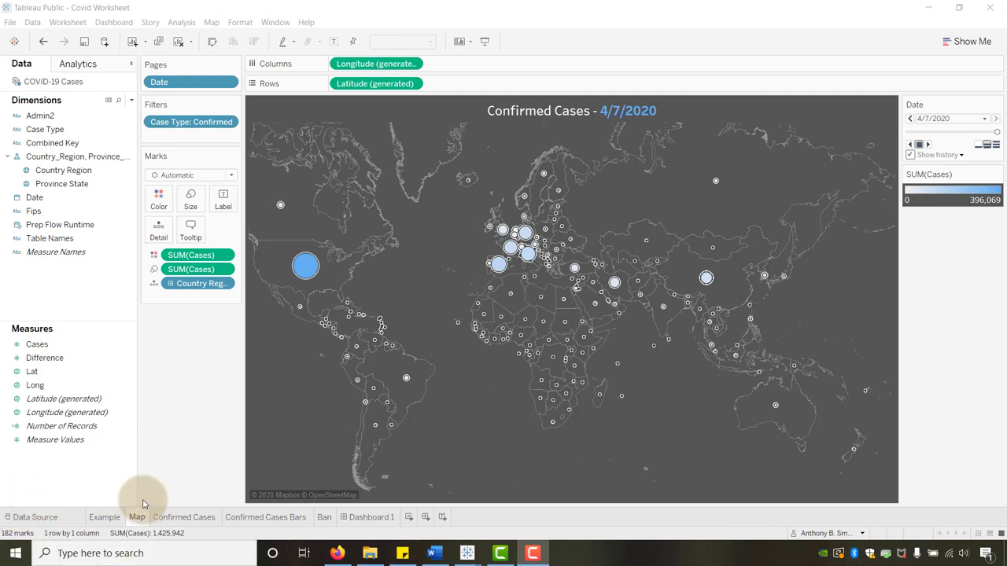
# - Rename the Confirmed Cases sheet as Confirmed Cases Line
pyautogui.click(186, 519)
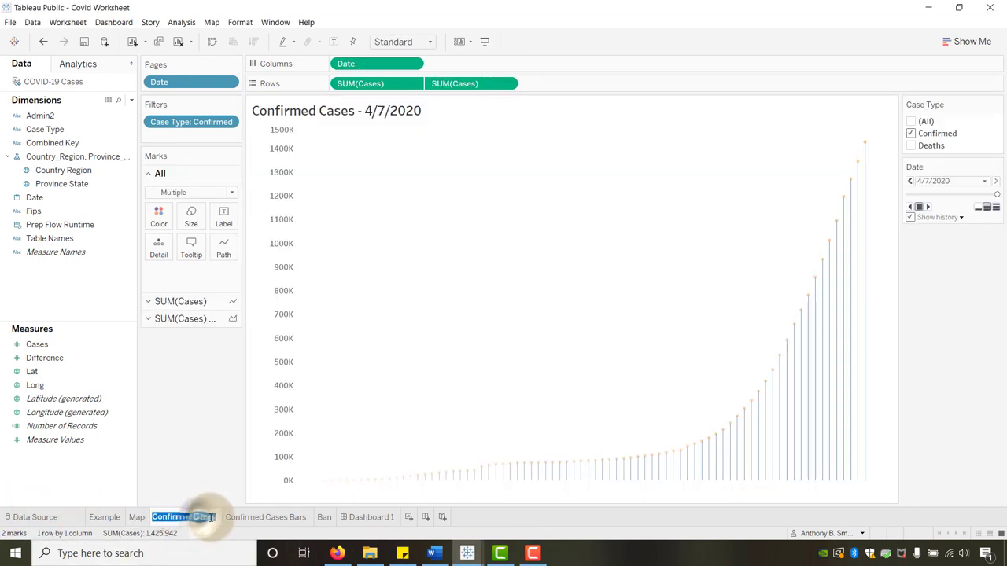
pyautogui.write('Line')
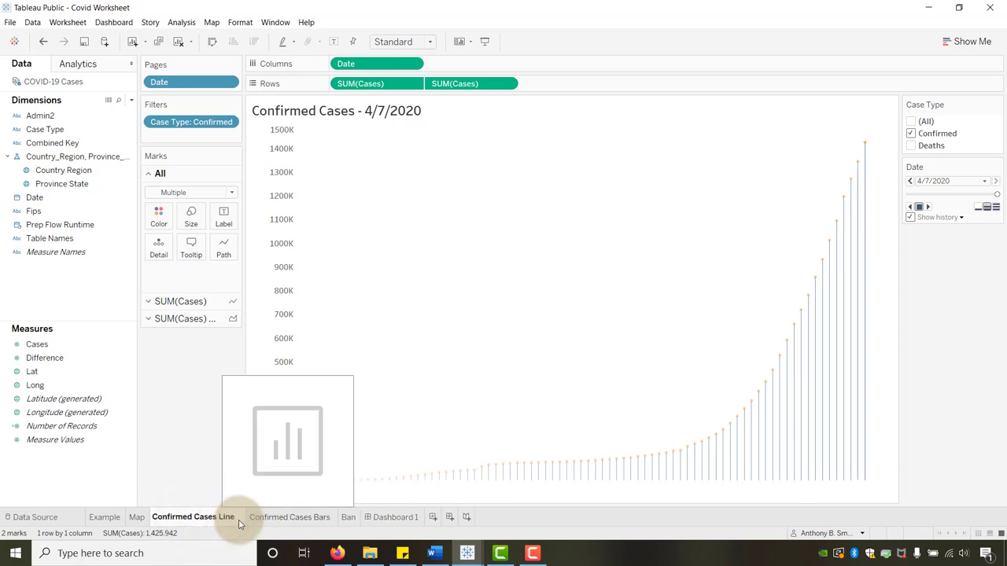
pyautogui.click(192, 399)
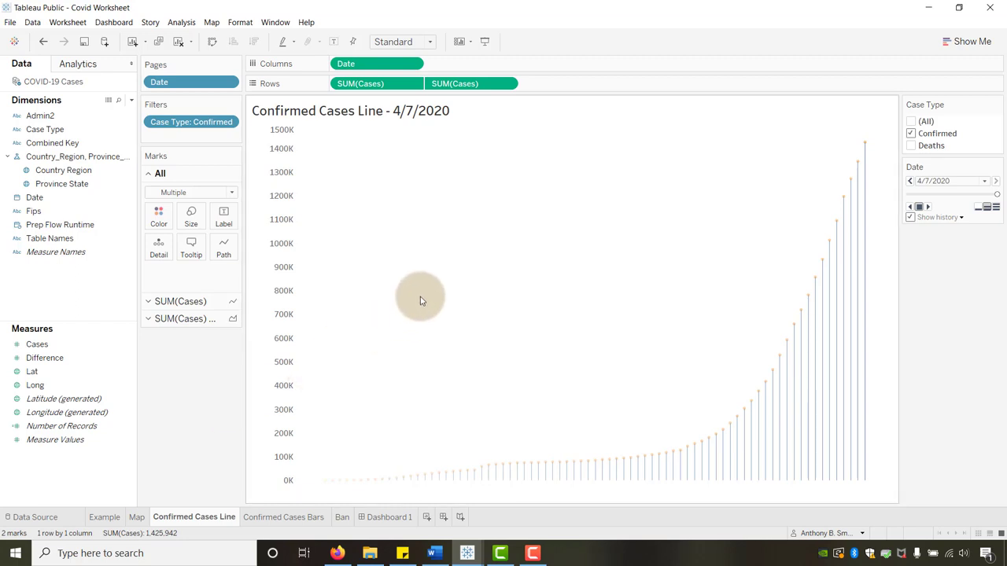
# - Shade the Confirmed Cases Line worksheet background dark gray
pyautogui.rightClick(399, 236)
pyautogui.click(438, 288)
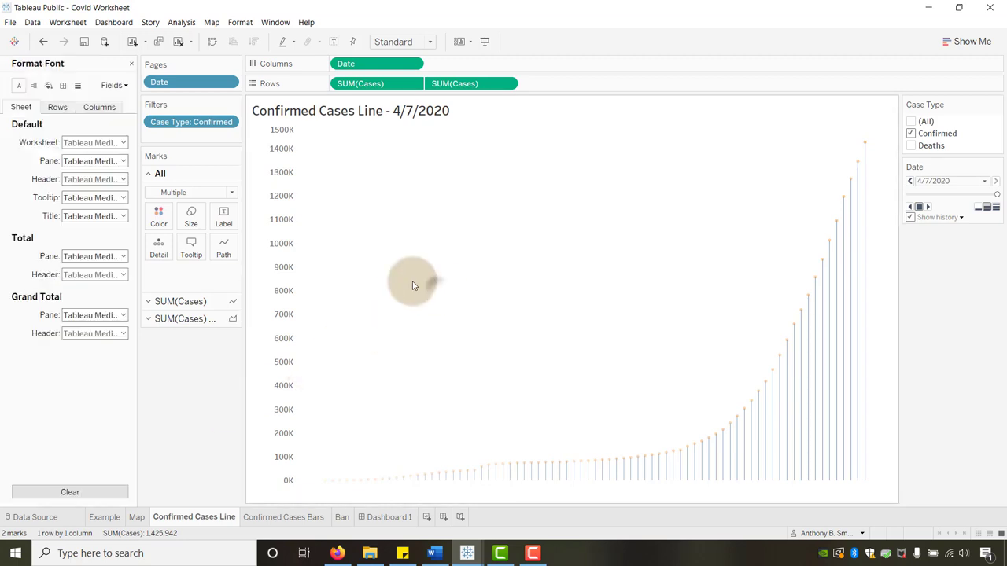
pyautogui.click(49, 86)
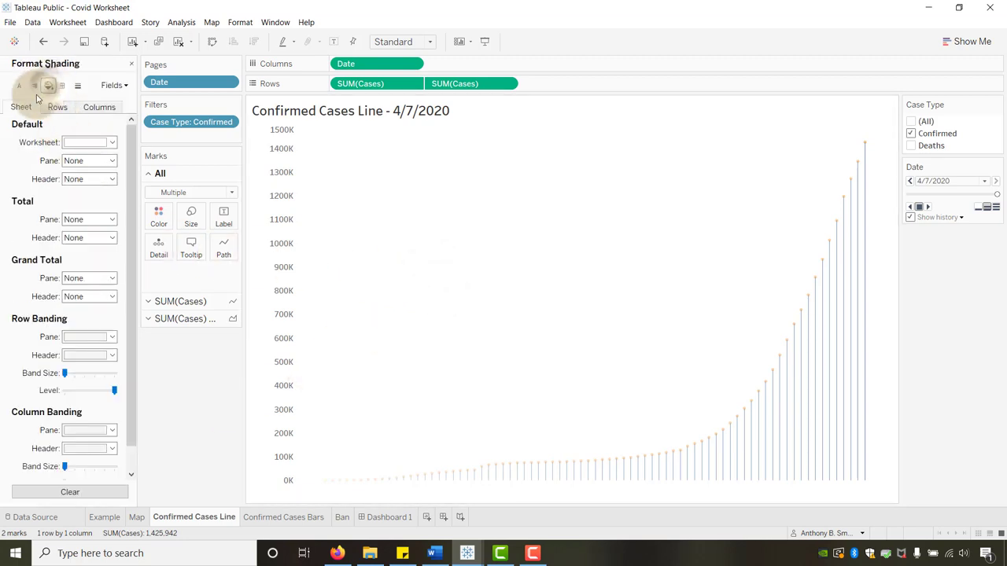
pyautogui.click(111, 144)
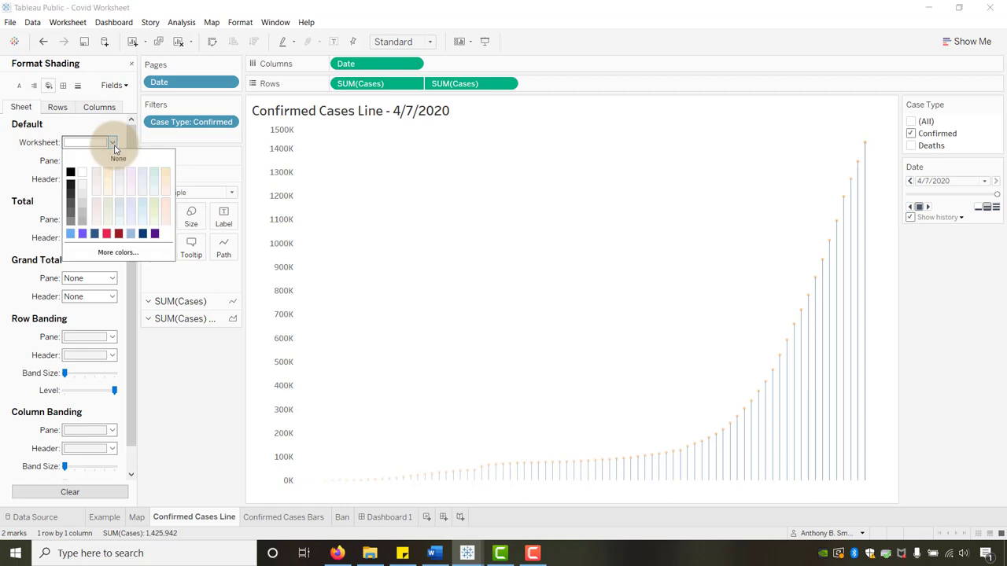
pyautogui.click(70, 207)
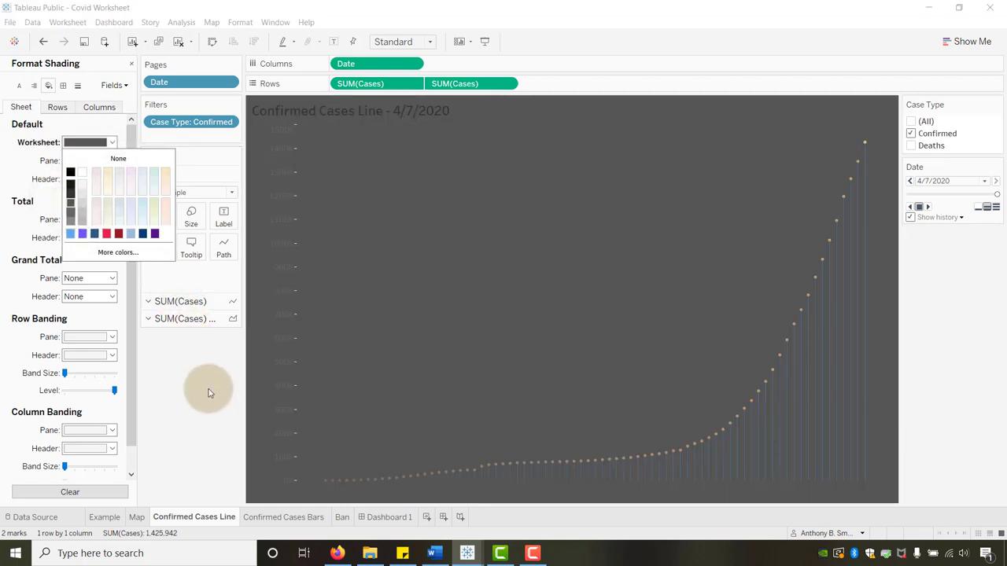
pyautogui.click(208, 392)
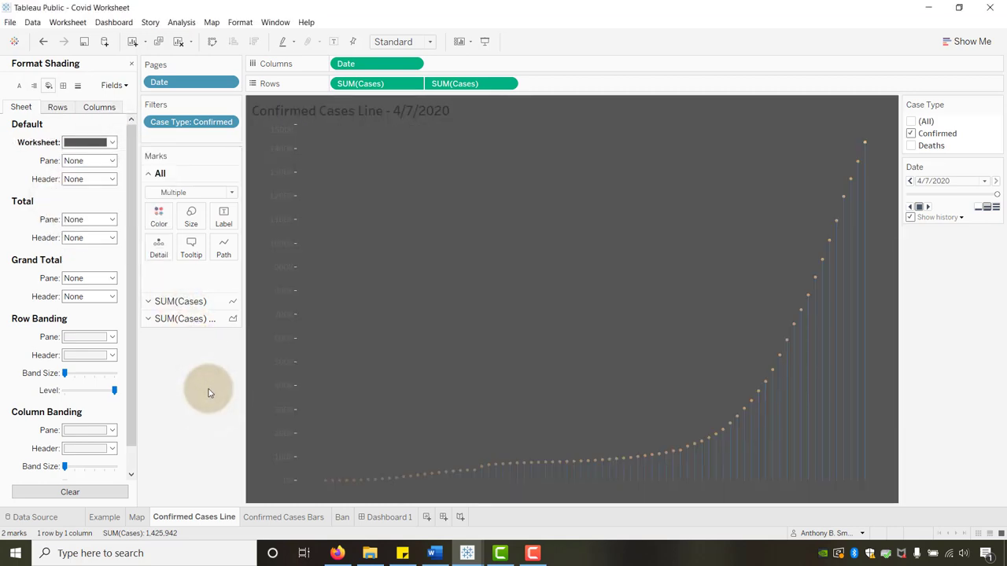
# - Format the Cases axis labels in white with a smaller font size
pyautogui.rightClick(278, 240)
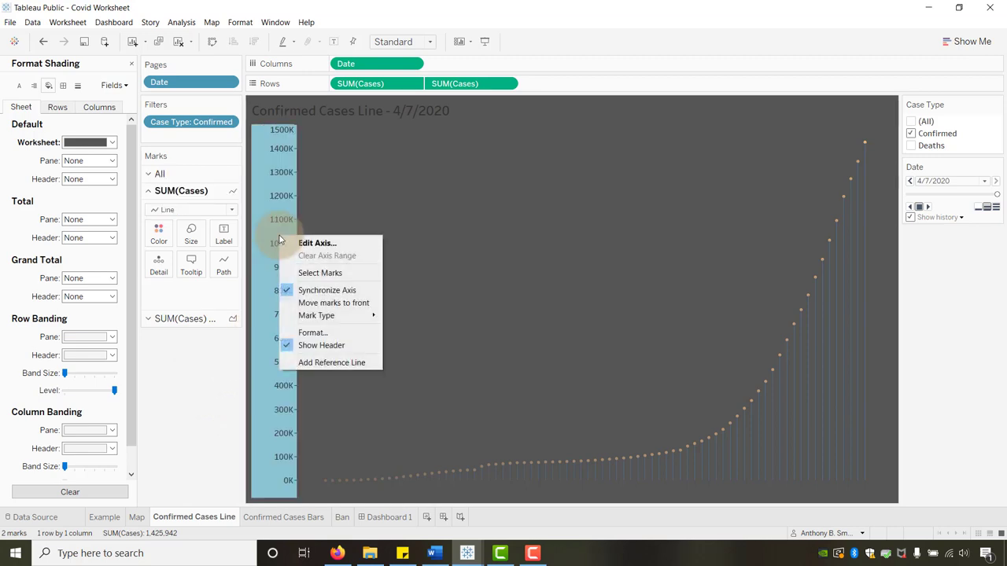
pyautogui.click(321, 333)
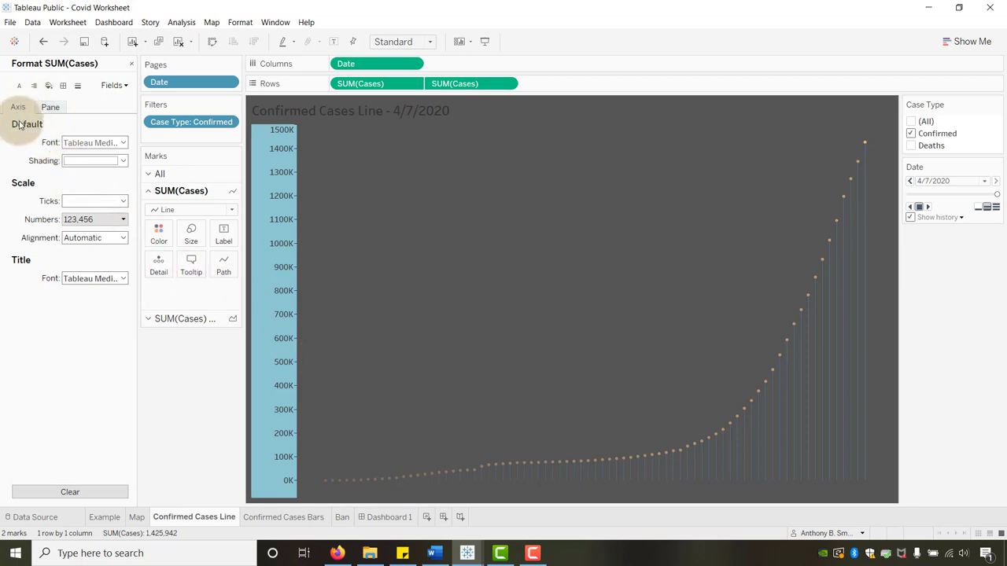
pyautogui.click(122, 144)
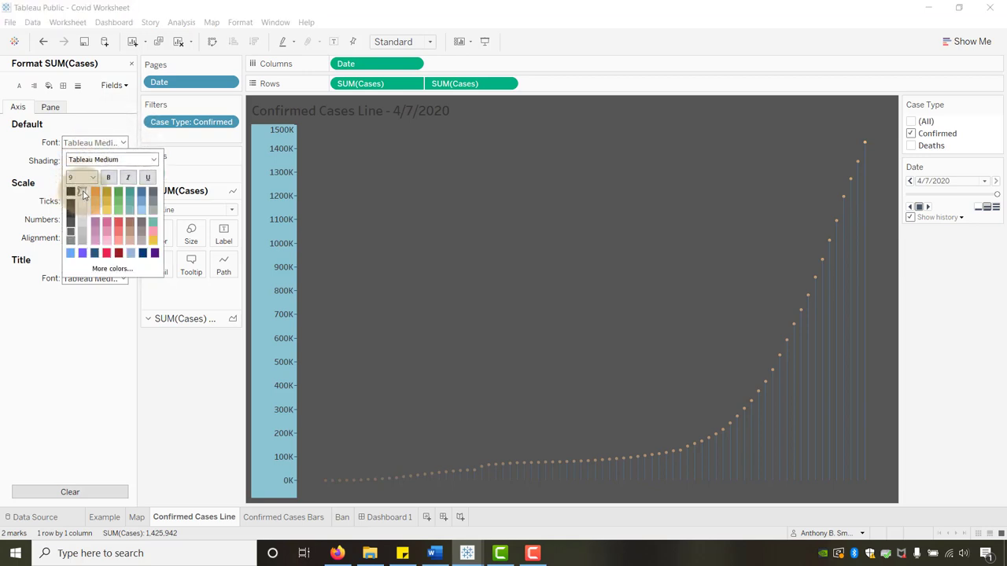
pyautogui.click(162, 371)
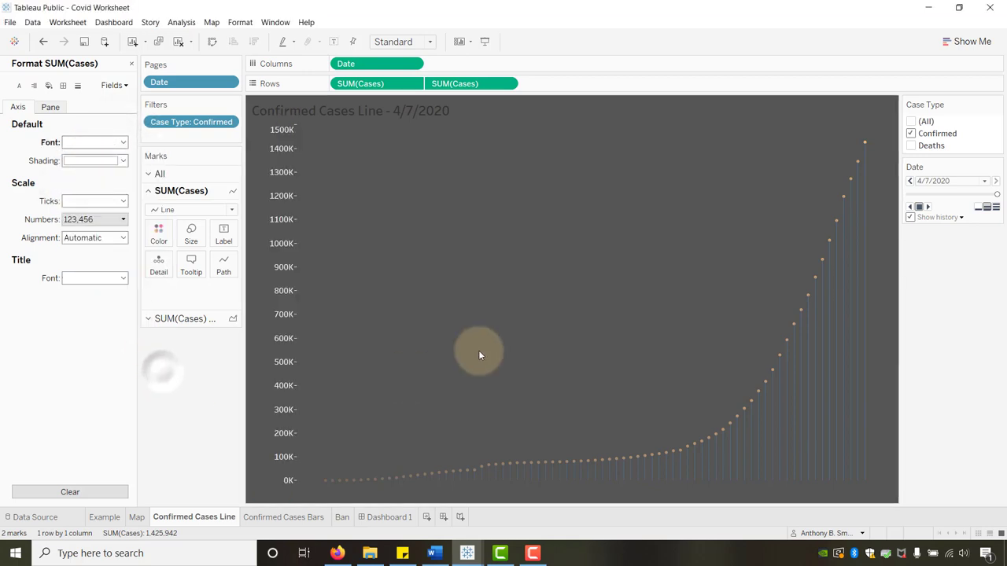
pyautogui.click(122, 142)
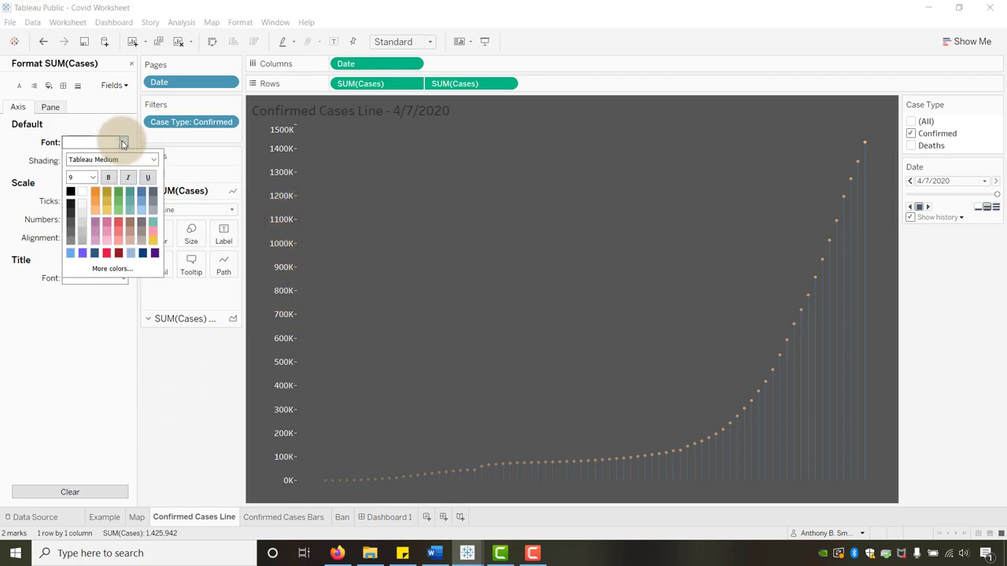
pyautogui.click(81, 176)
pyautogui.click(76, 194)
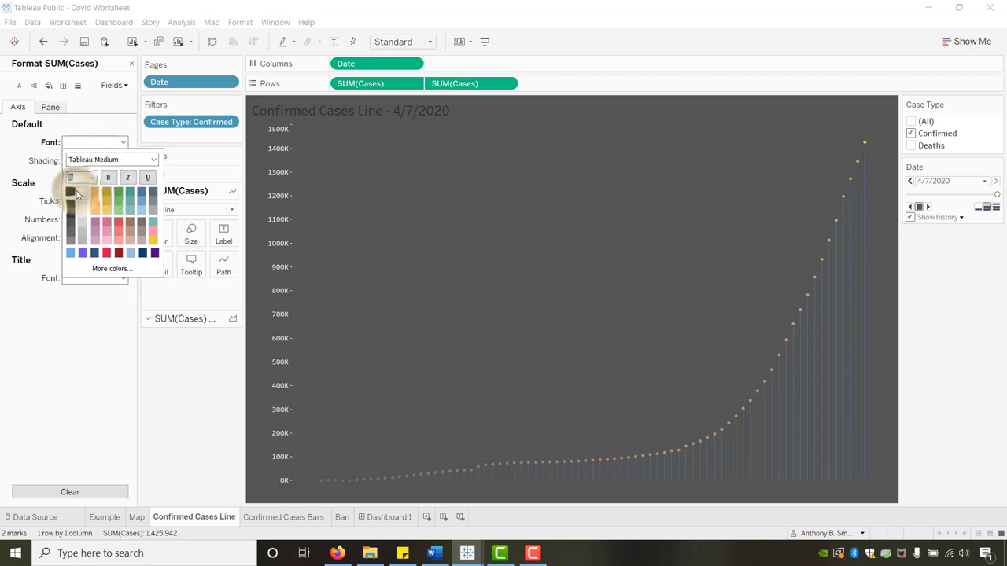
pyautogui.click(192, 382)
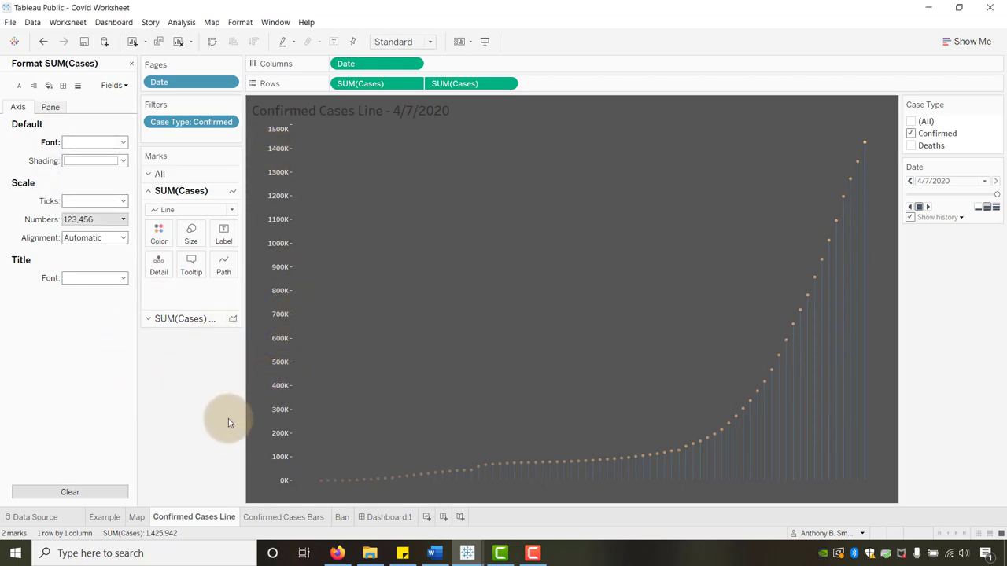
# - Hide the worksheet title and set the Cases axis's major tick marks to a fixed interval of 300,000
pyautogui.rightClick(382, 114)
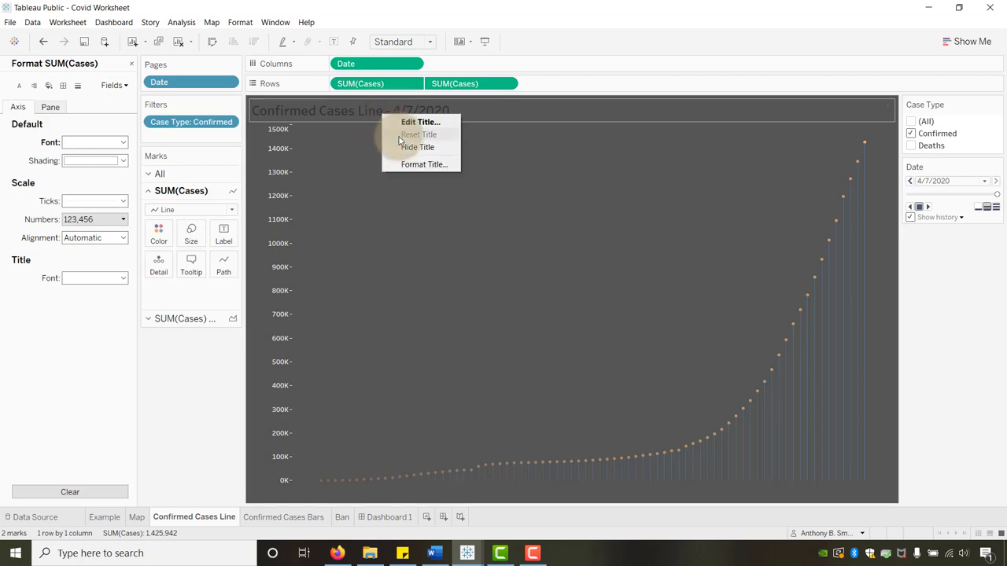
pyautogui.click(402, 150)
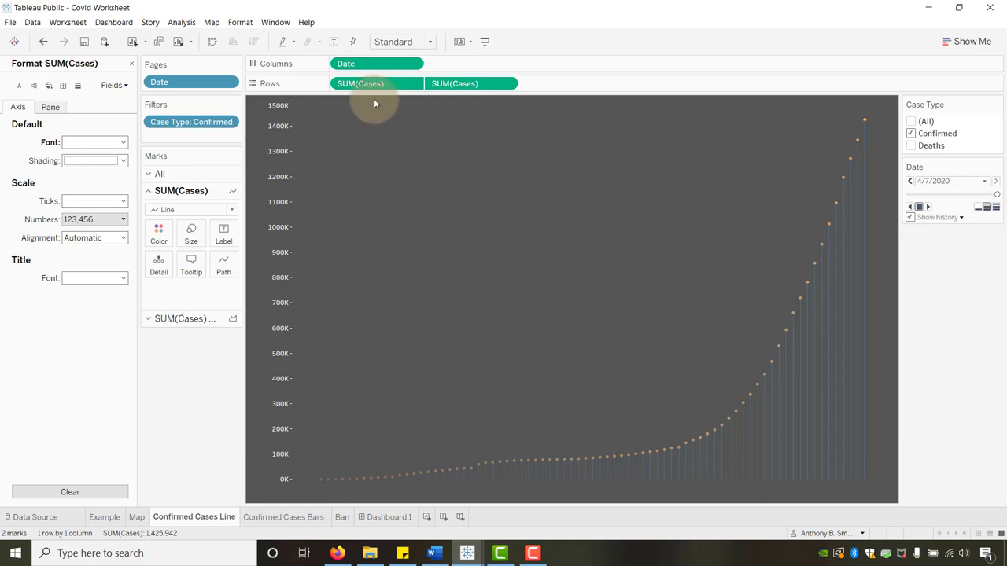
pyautogui.rightClick(278, 151)
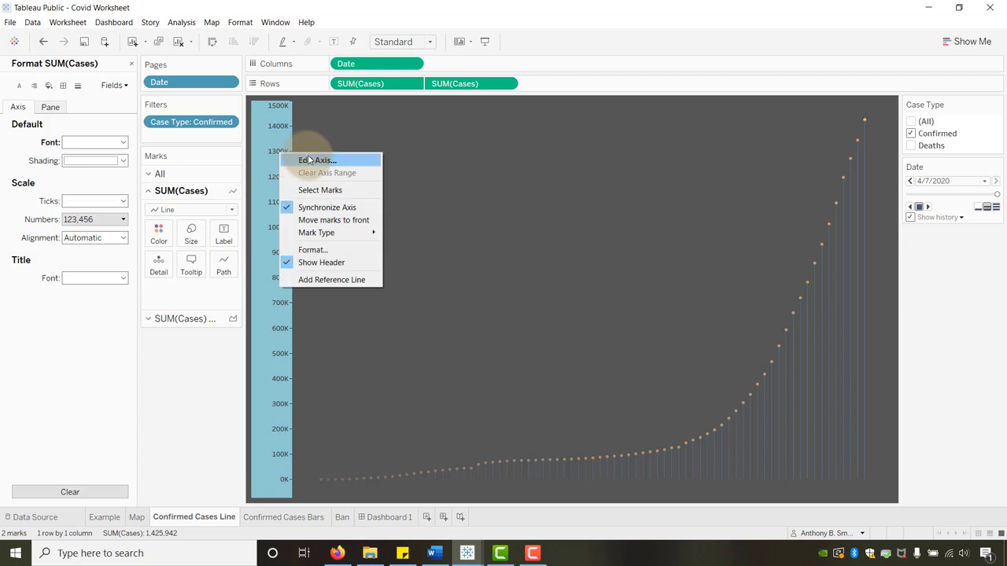
pyautogui.click(309, 157)
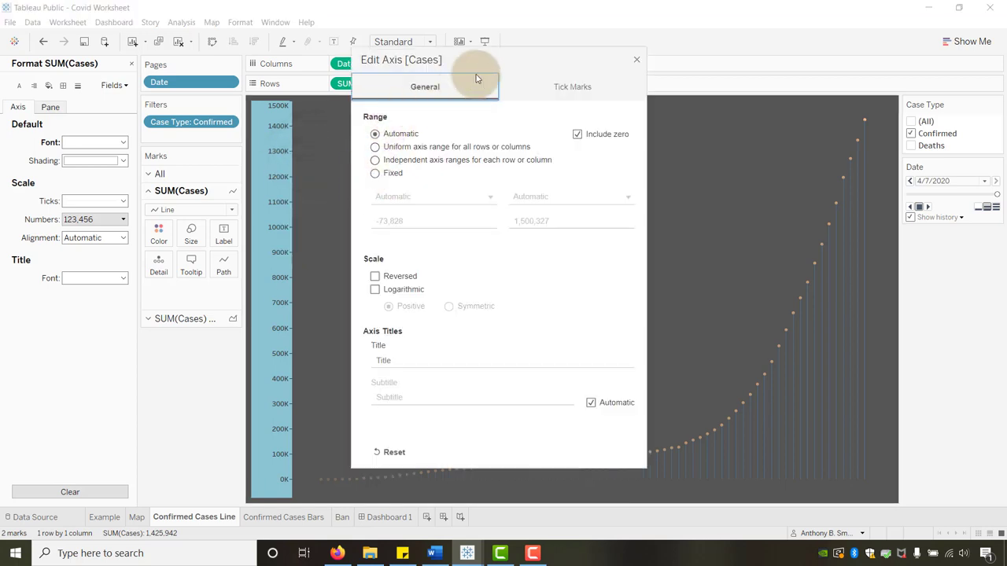
pyautogui.click(568, 87)
pyautogui.click(375, 146)
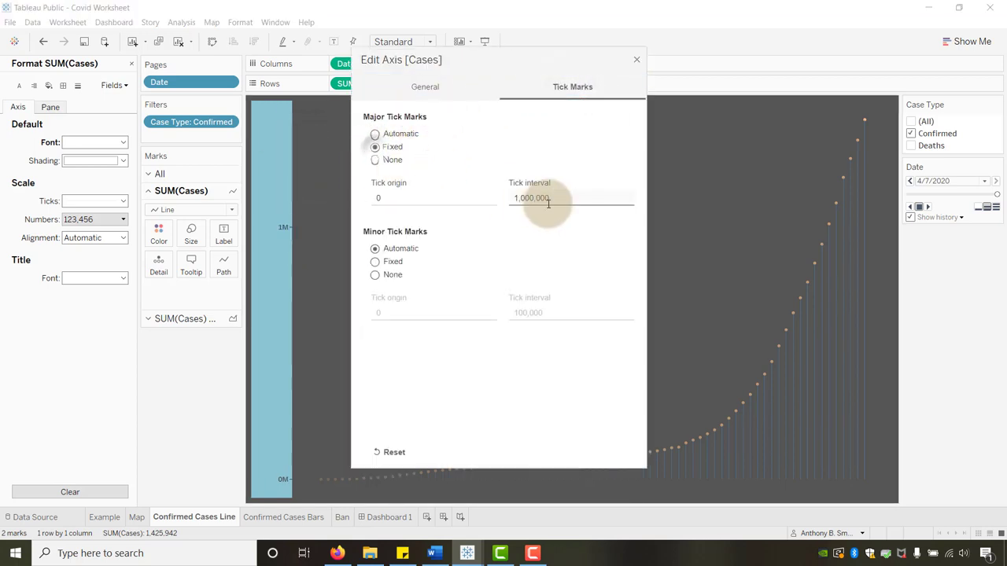
pyautogui.moveTo(532, 198); pyautogui.dragTo(501, 201)
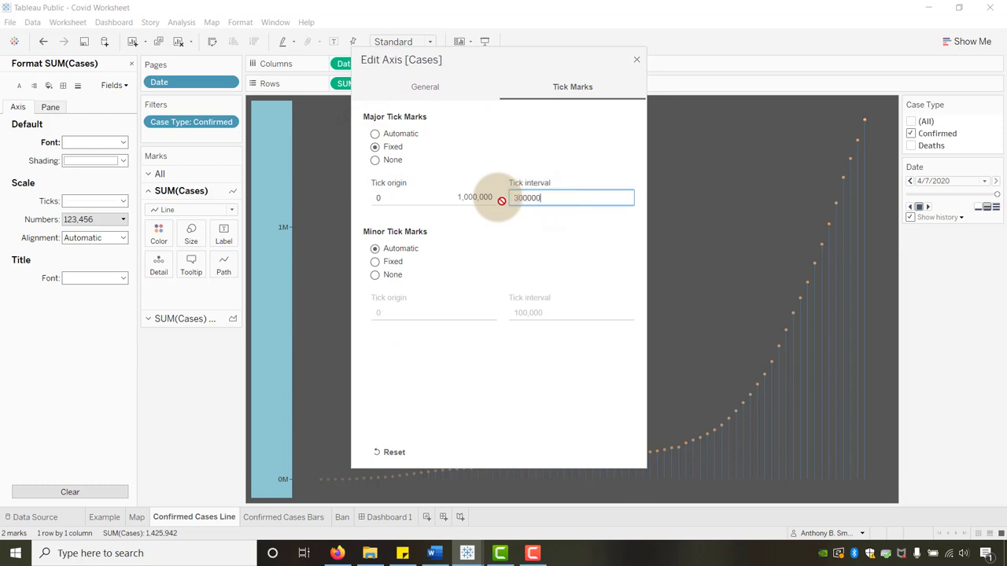
pyautogui.click(478, 365)
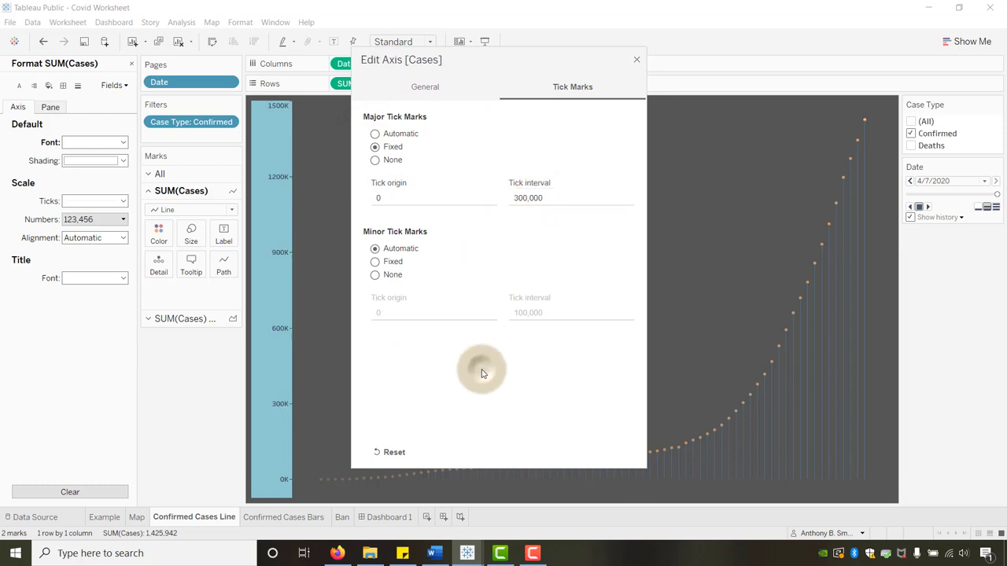
pyautogui.click(637, 61)
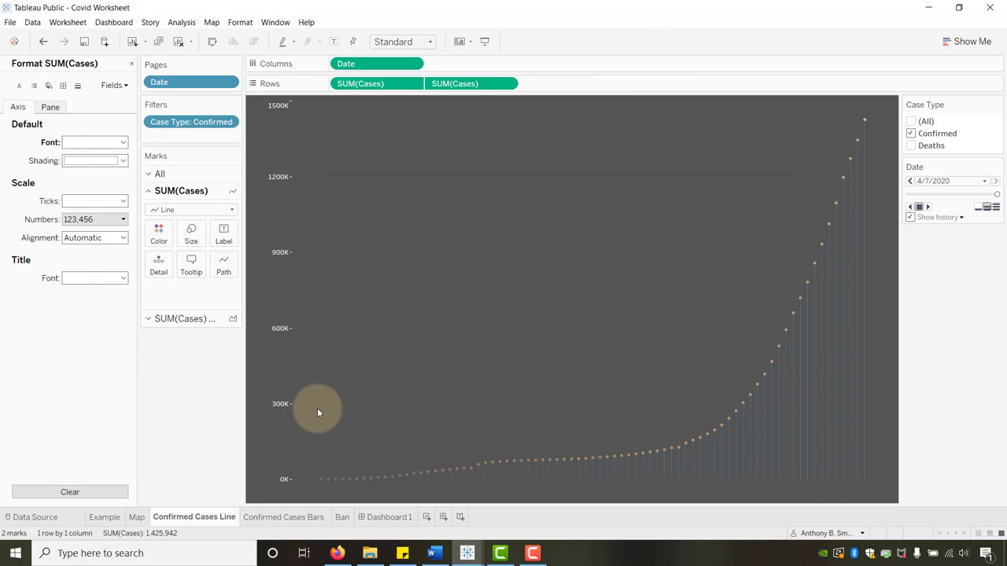
# - Color all marks of the line chart light blue
pyautogui.click(148, 174)
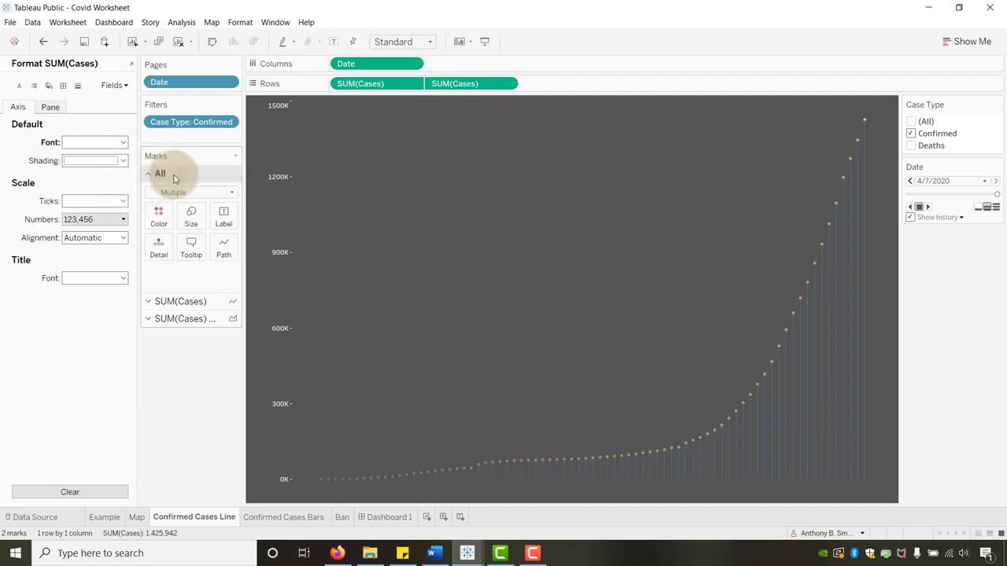
pyautogui.click(160, 224)
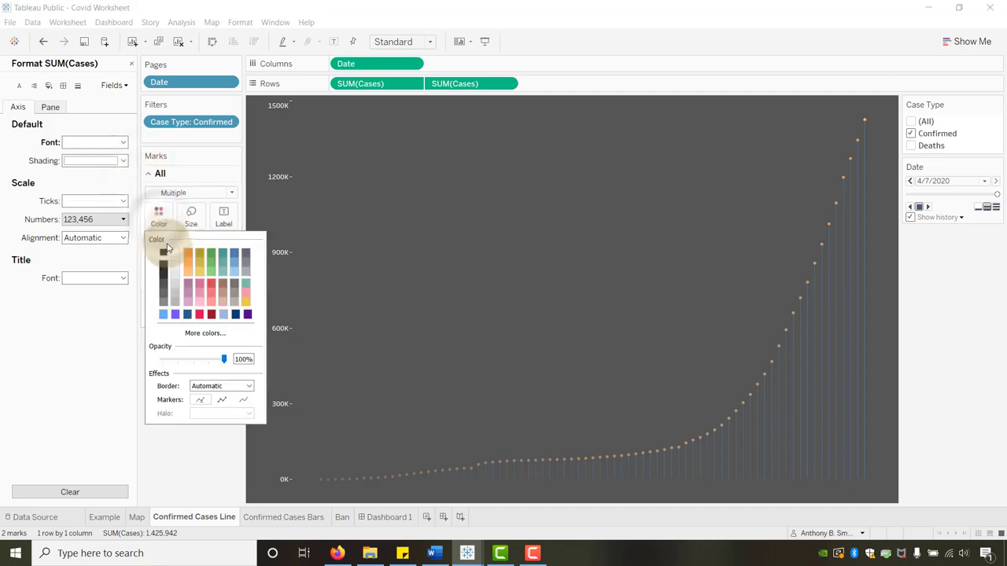
pyautogui.click(163, 316)
pyautogui.click(194, 456)
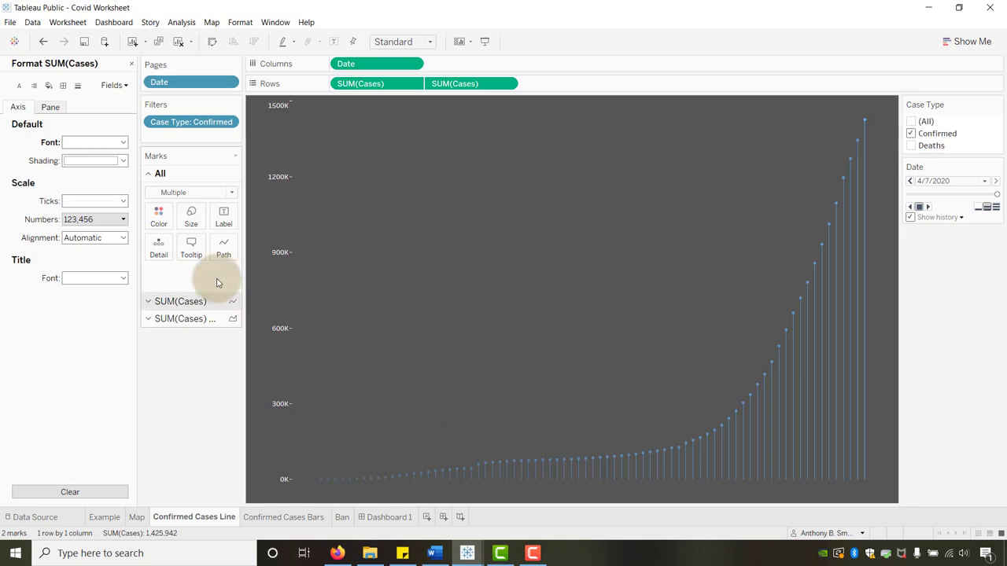
# - Increase the size of all marks on the line chart to about the middle of the size range
pyautogui.click(191, 217)
pyautogui.moveTo(208, 246); pyautogui.dragTo(236, 248)
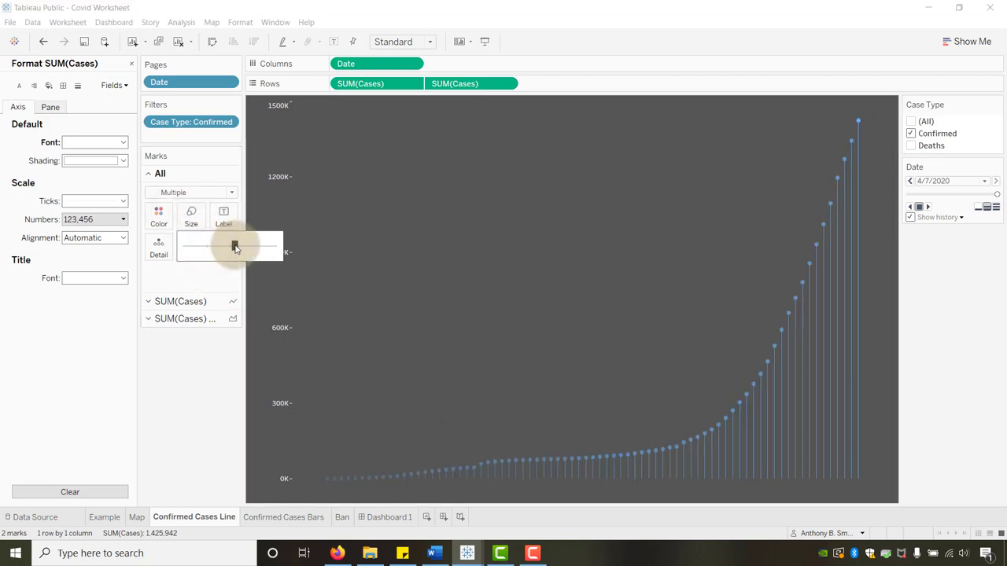
pyautogui.click(184, 417)
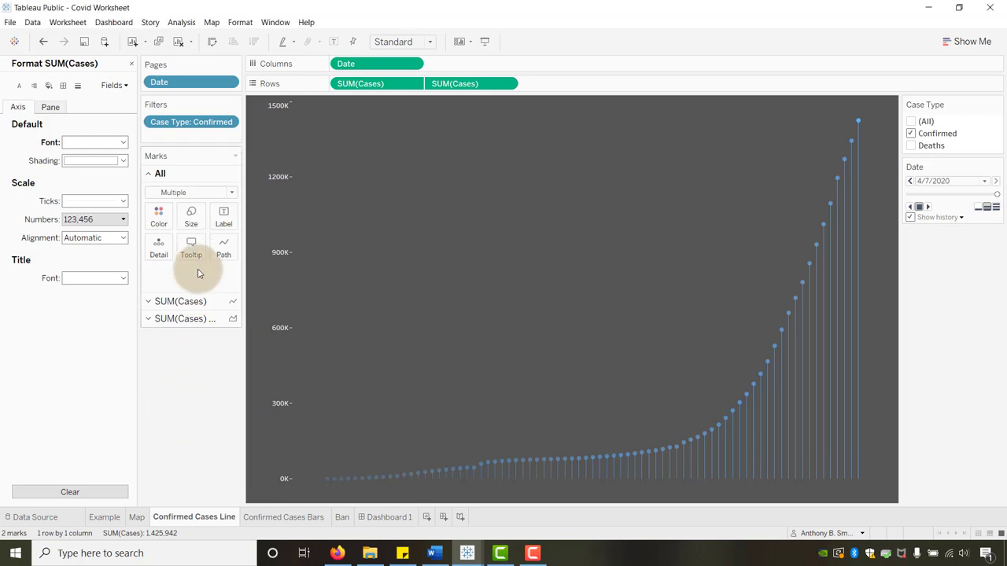
# - Replace the default tooltip text for all marks with <Date>, Confirmed Cases: and <SUM(Cases)> on separate lines
pyautogui.click(191, 246)
pyautogui.moveTo(405, 152); pyautogui.dragTo(275, 128)
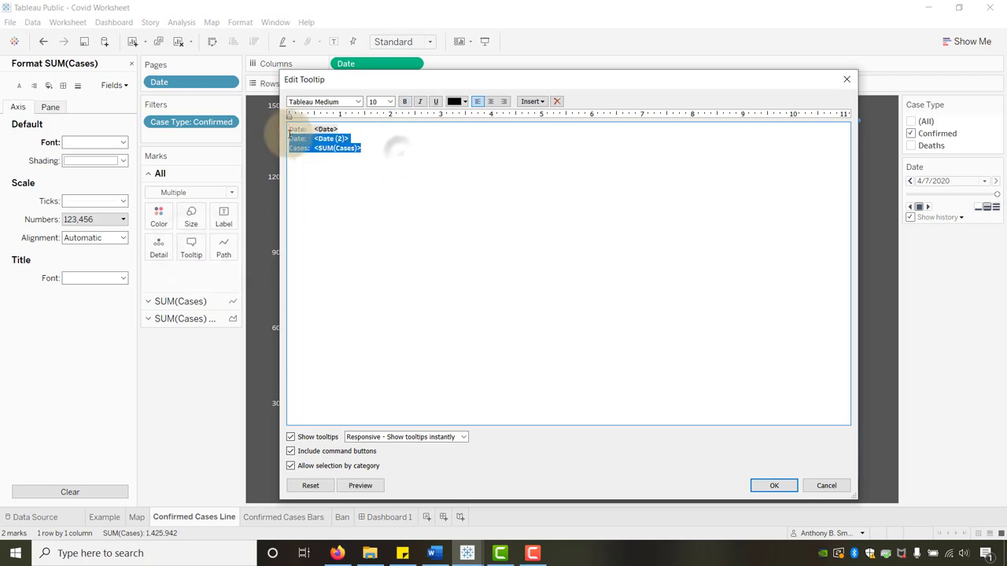
pyautogui.press('BackSpace')
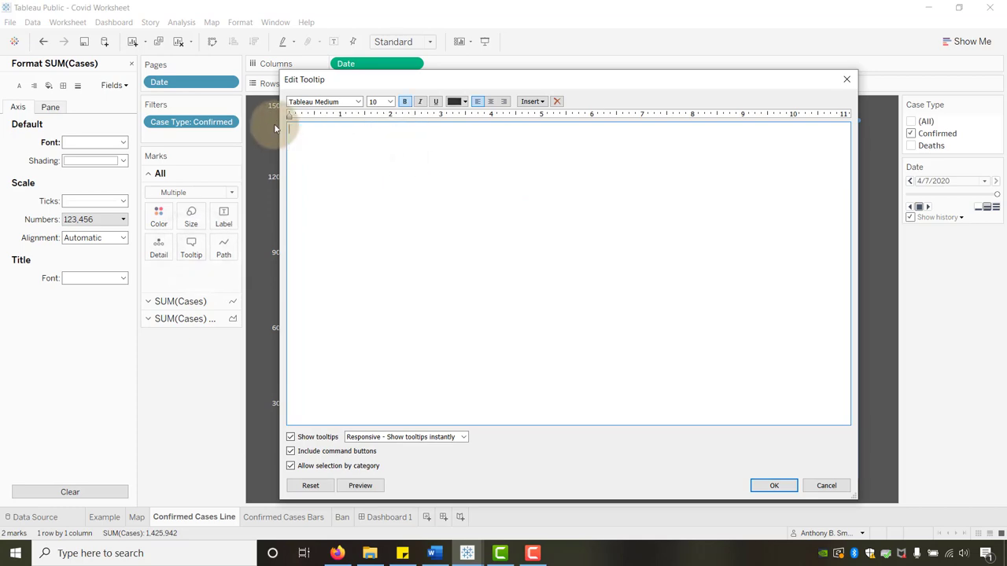
pyautogui.write('<Date> Confirmed Cases: <SUM(Cases)>')
# - Center the <Date> line above the Confirmed Cases and <SUM(Cases)> lines and apply the tooltip
pyautogui.moveTo(276, 129); pyautogui.dragTo(314, 131)
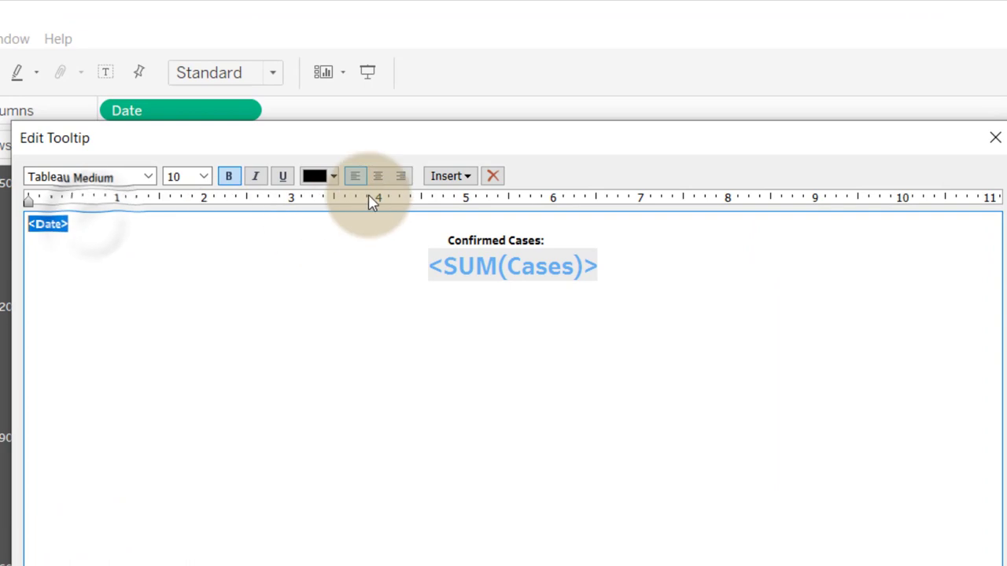
pyautogui.click(377, 178)
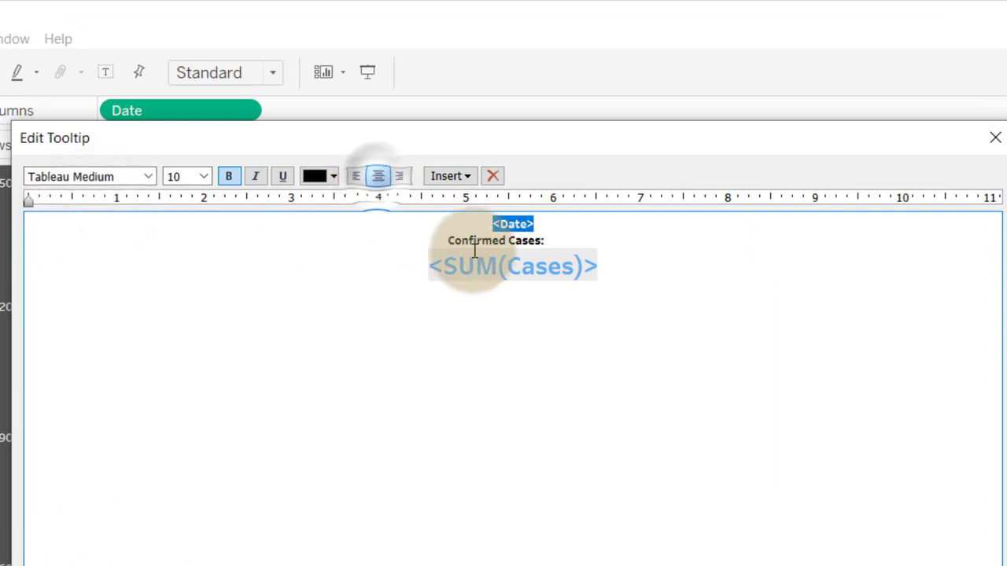
pyautogui.click(541, 225)
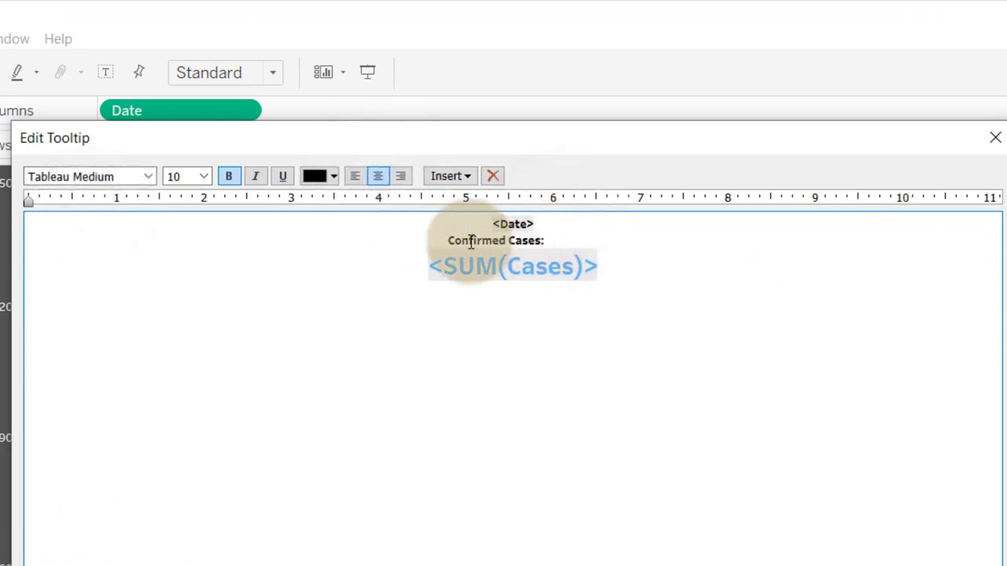
pyautogui.doubleClick(572, 265)
pyautogui.click(634, 258)
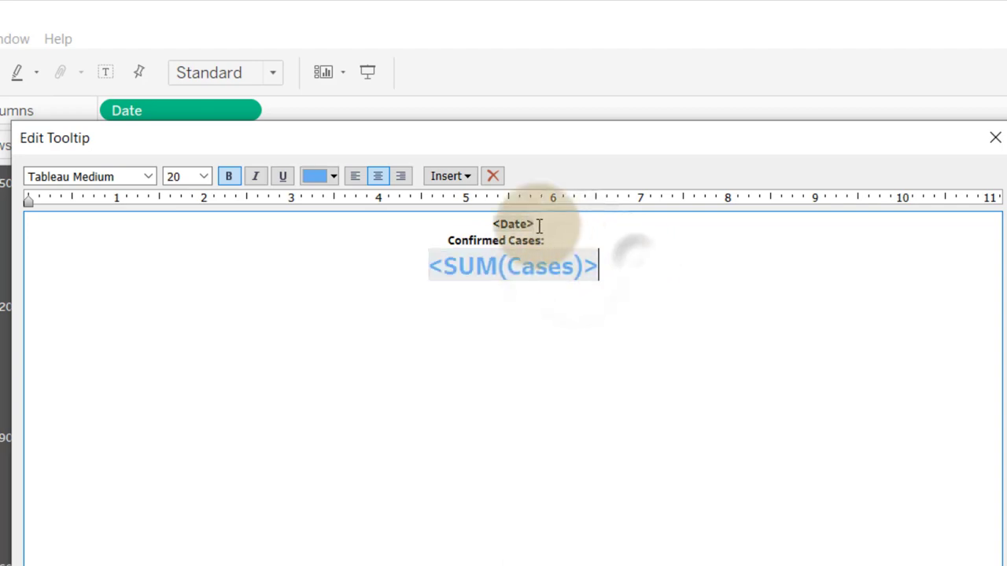
pyautogui.click(465, 178)
pyautogui.moveTo(470, 194)
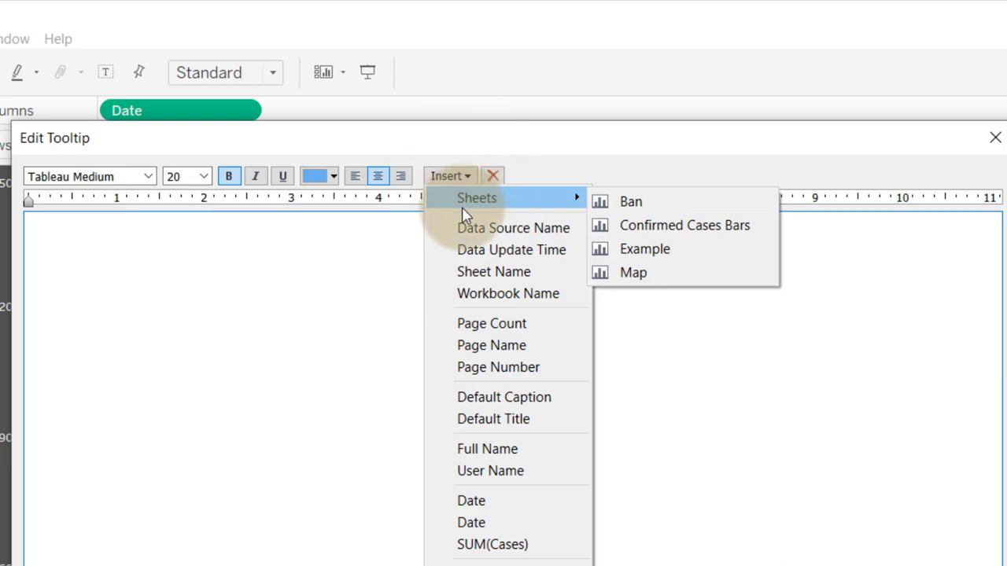
pyautogui.click(487, 544)
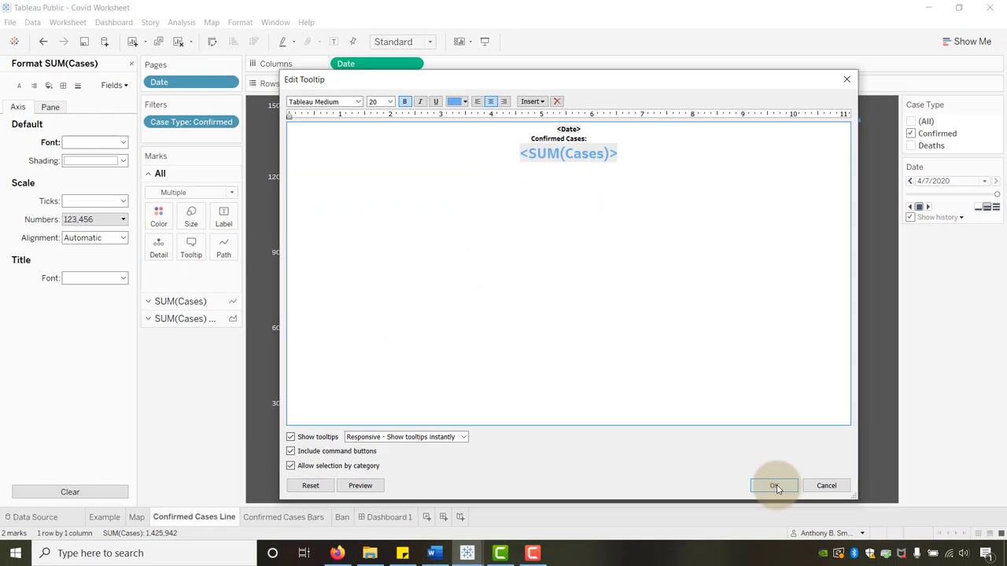
pyautogui.click(771, 486)
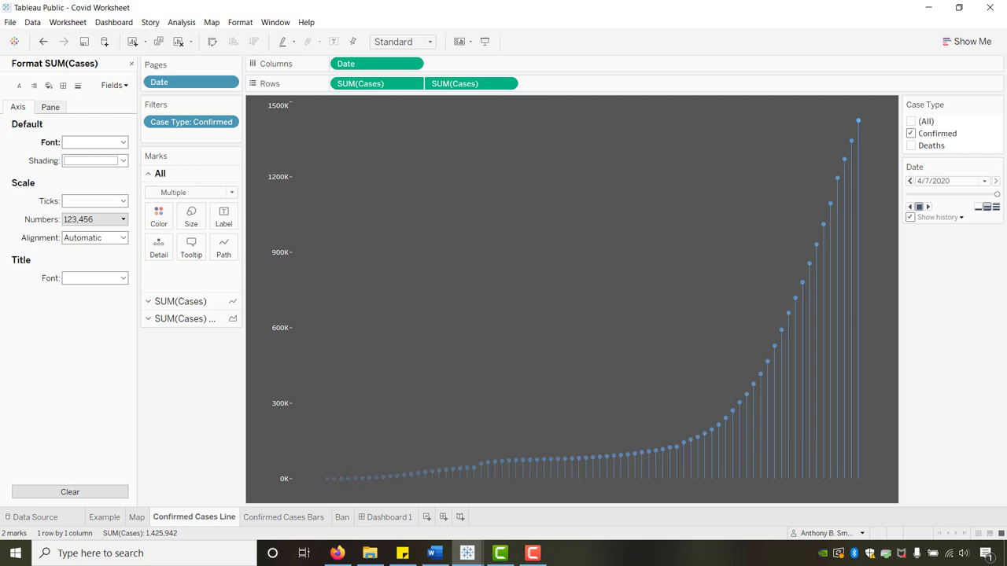
pyautogui.click(532, 553)
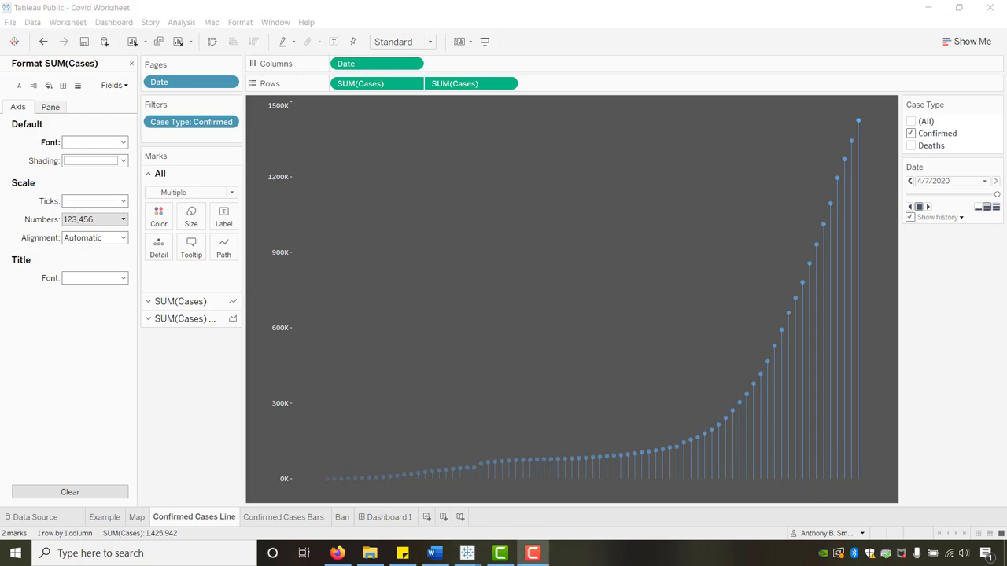
pyautogui.click(474, 262)
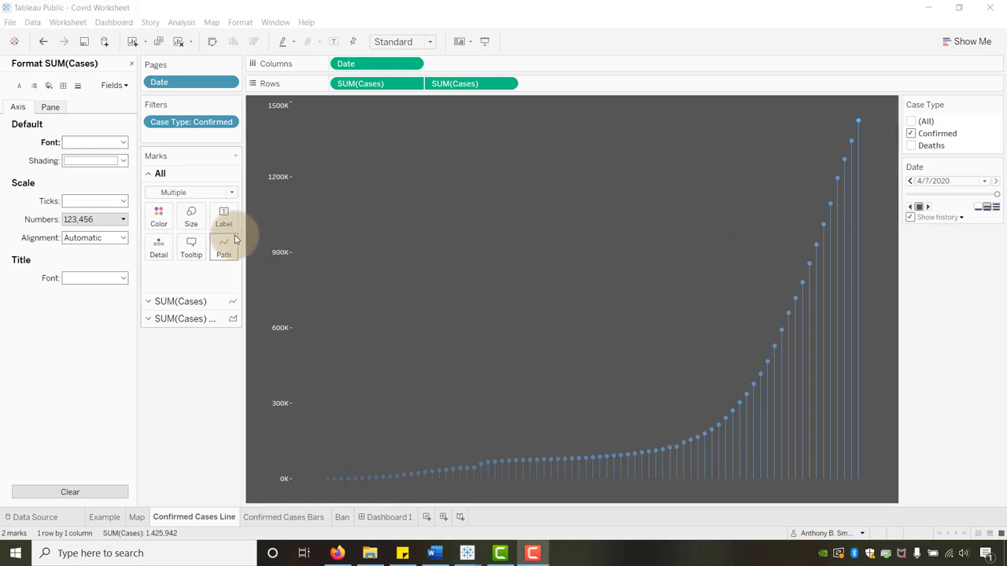
# - Review the font, size and color settings of the Confirmed Cases and <SUM(Cases)> lines in the tooltip editor
pyautogui.click(191, 245)
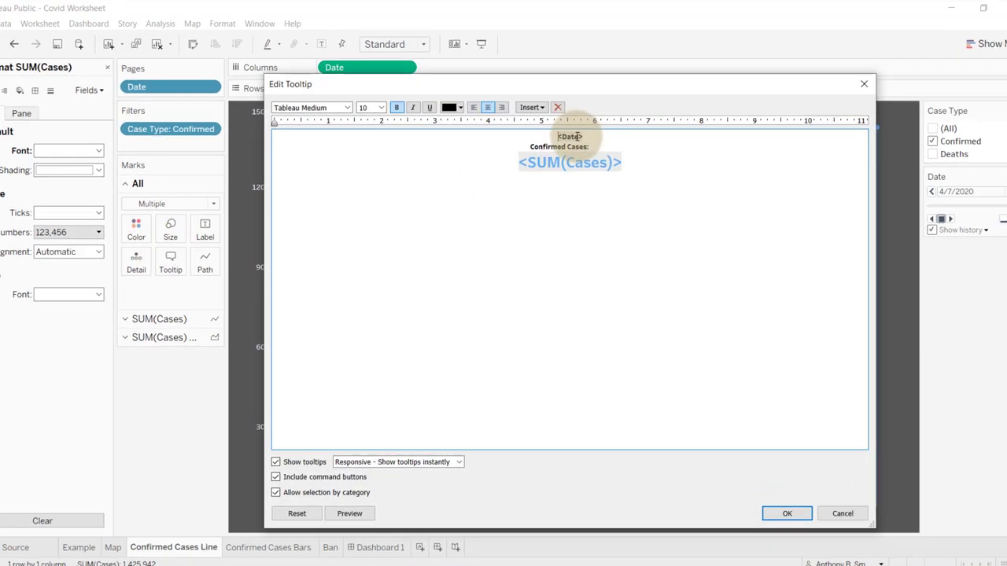
pyautogui.click(565, 147)
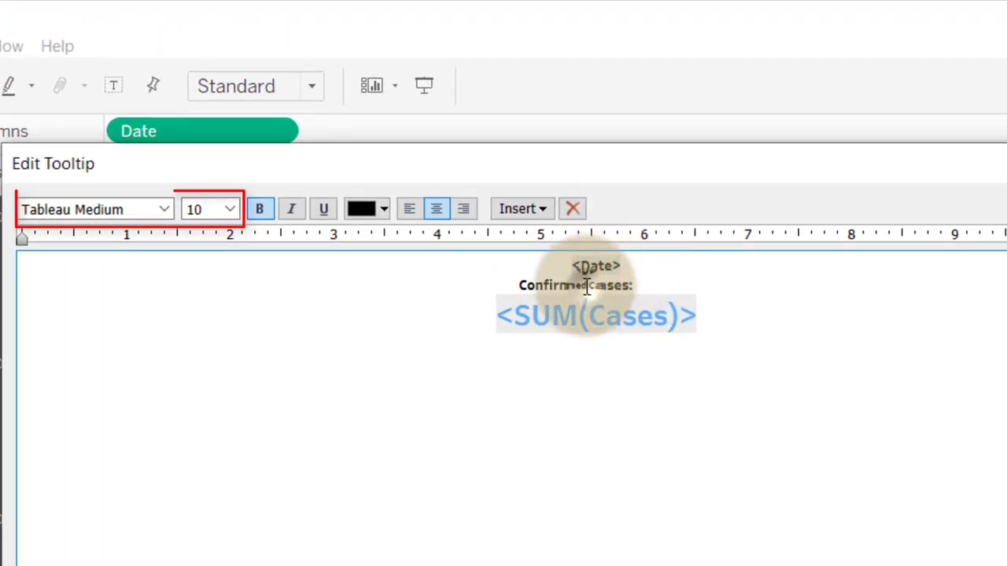
pyautogui.moveTo(616, 308); pyautogui.dragTo(495, 318)
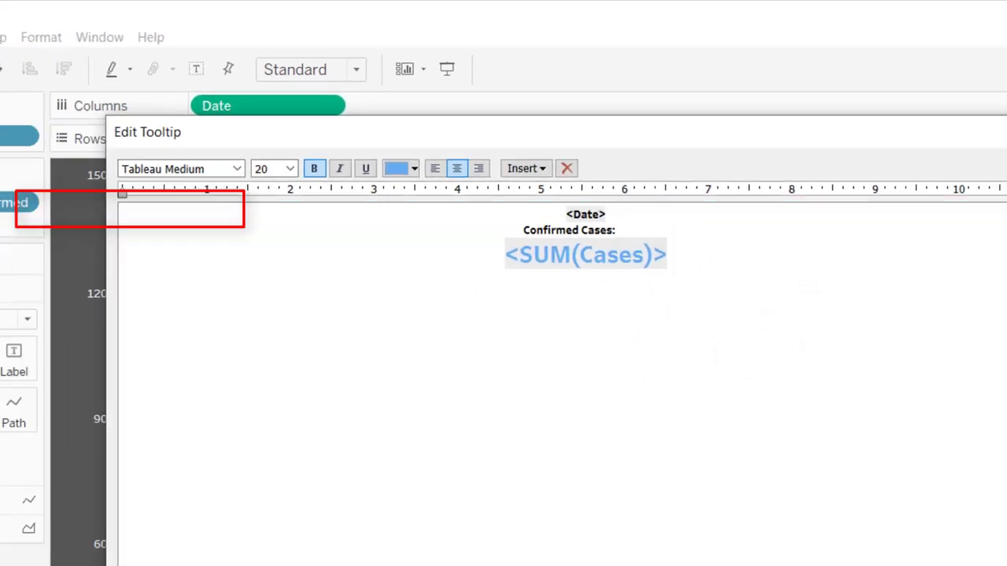
pyautogui.click(915, 419)
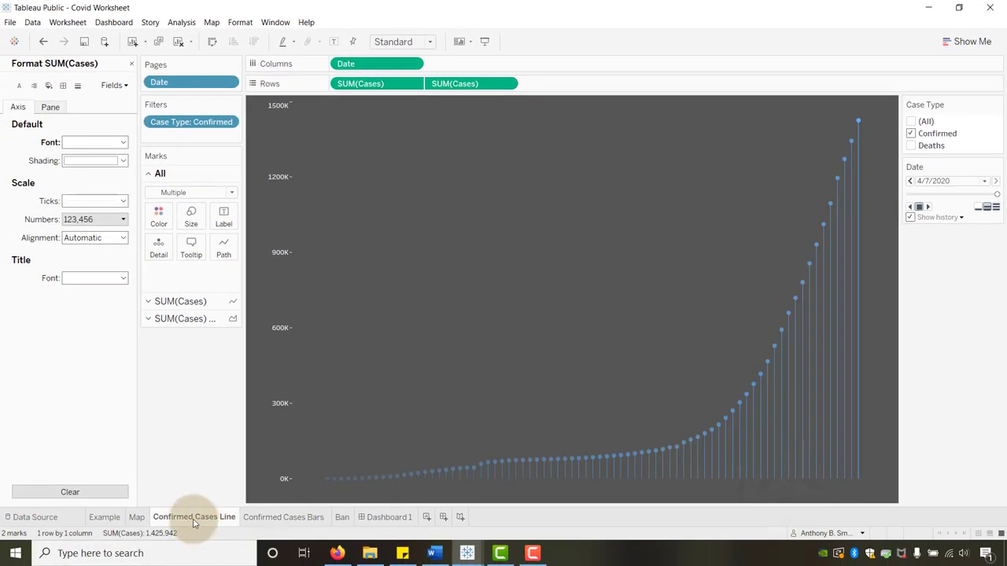
# - Duplicate the Confirmed Cases Line sheet and rename the copy as Confirmed Cases Line (Log)
pyautogui.rightClick(186, 520)
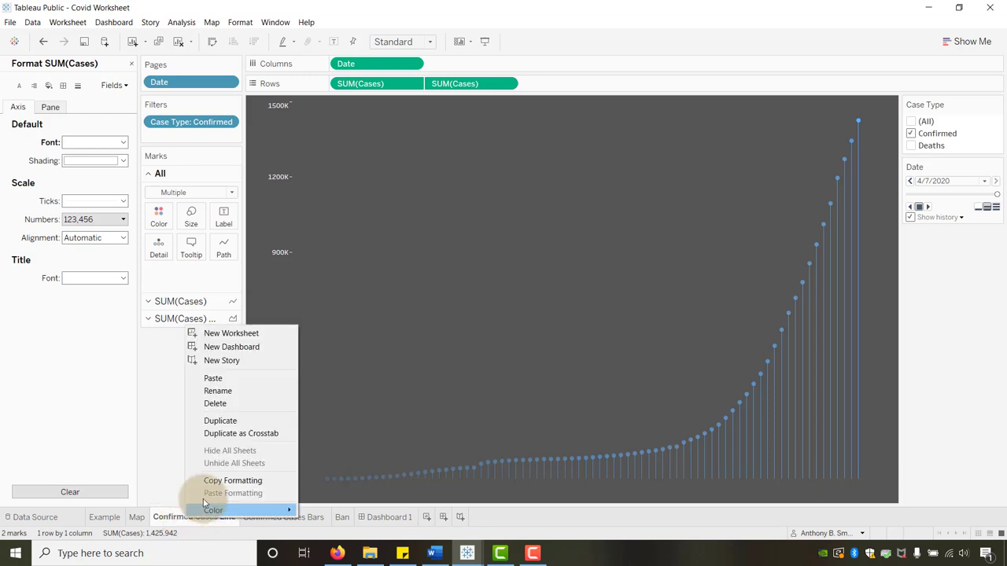
pyautogui.click(228, 422)
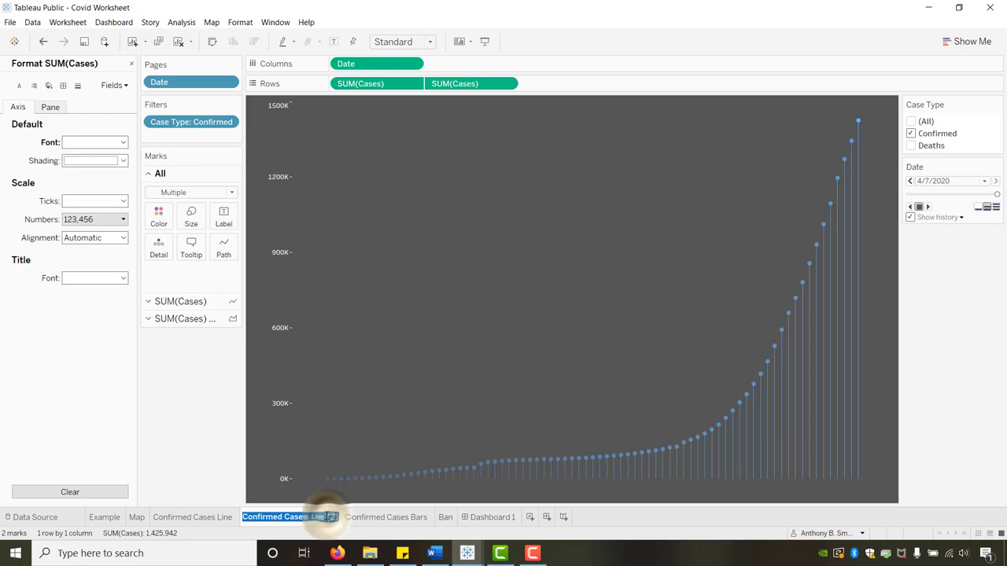
pyautogui.doubleClick(330, 518)
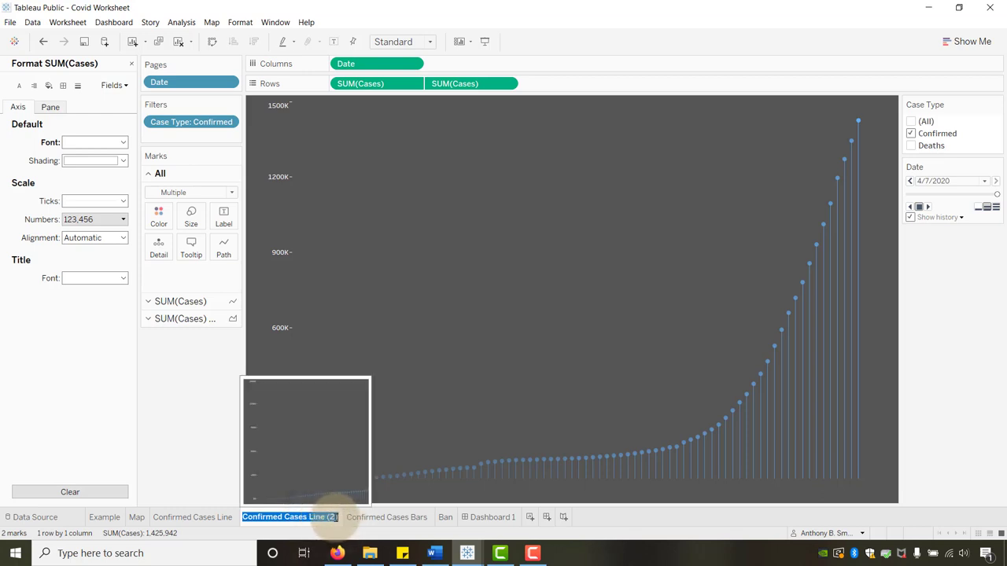
pyautogui.click(331, 517)
pyautogui.press('BackSpace')
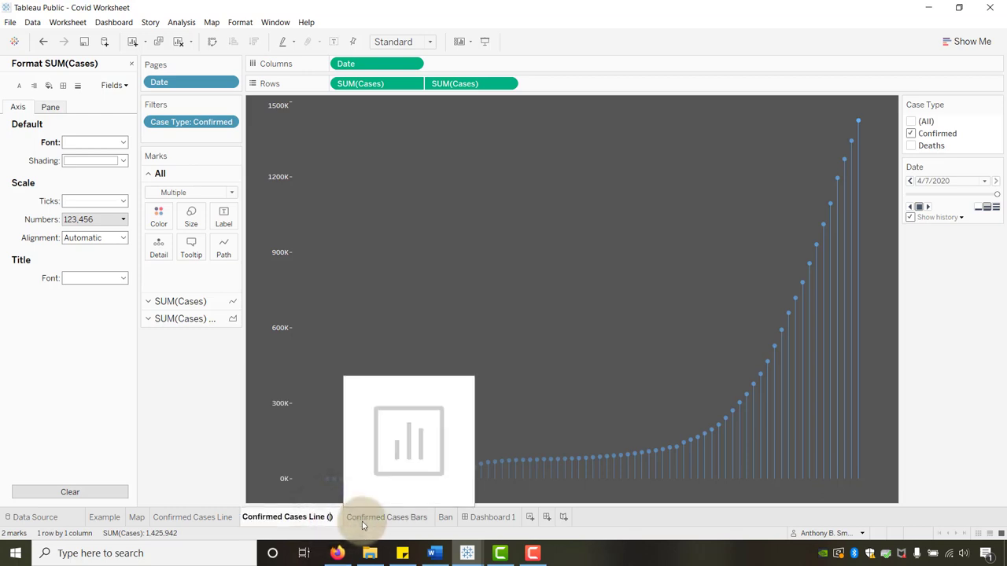
pyautogui.write('Log')
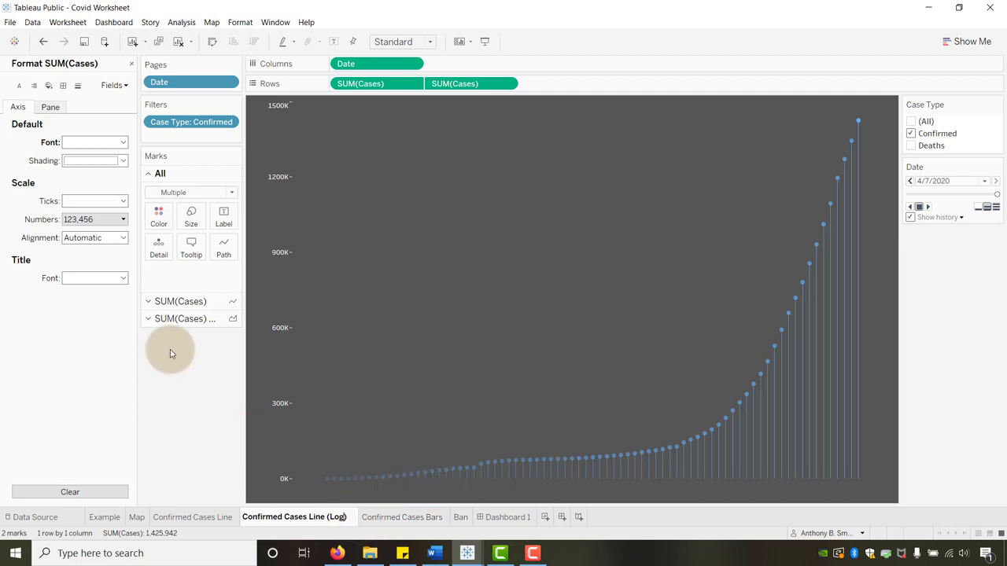
pyautogui.click(189, 367)
# - Set the Cases axis of the duplicated line chart to a positive logarithmic scale
pyautogui.rightClick(278, 297)
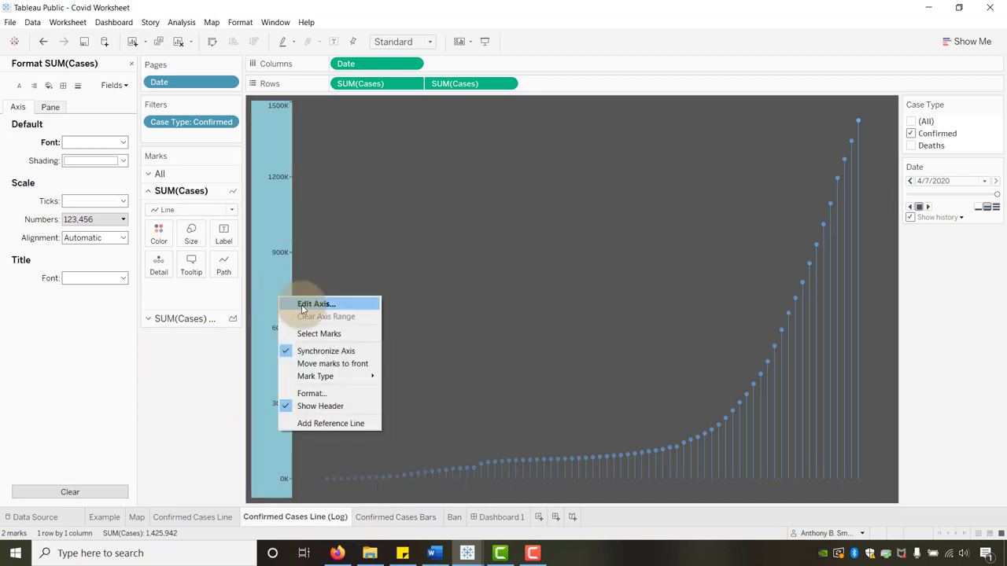
pyautogui.click(307, 303)
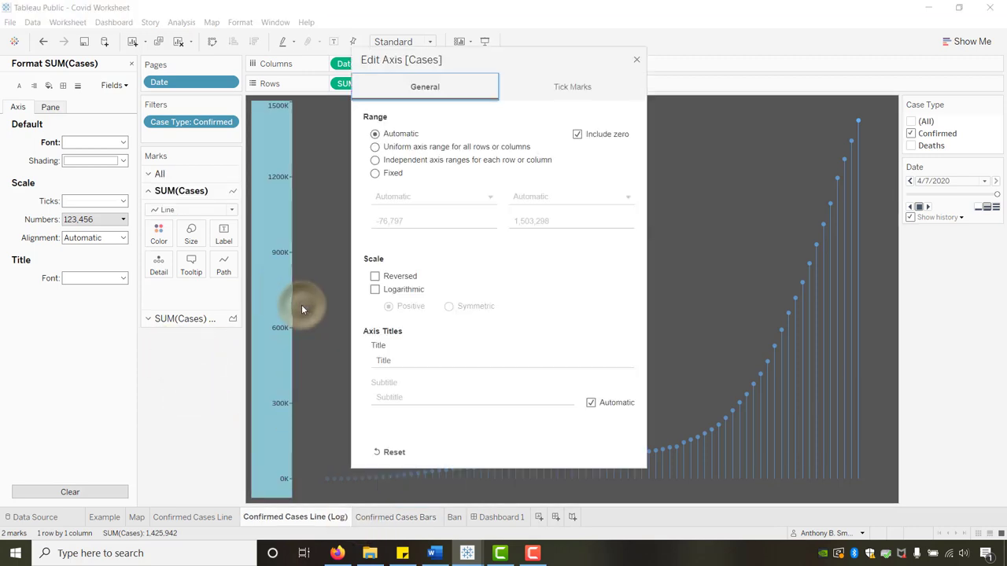
pyautogui.click(374, 289)
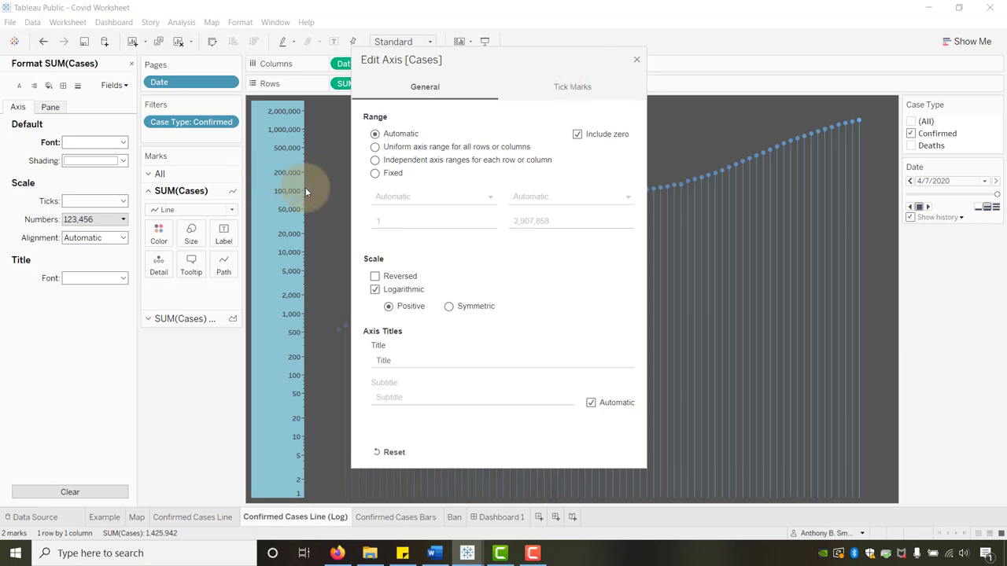
pyautogui.click(636, 60)
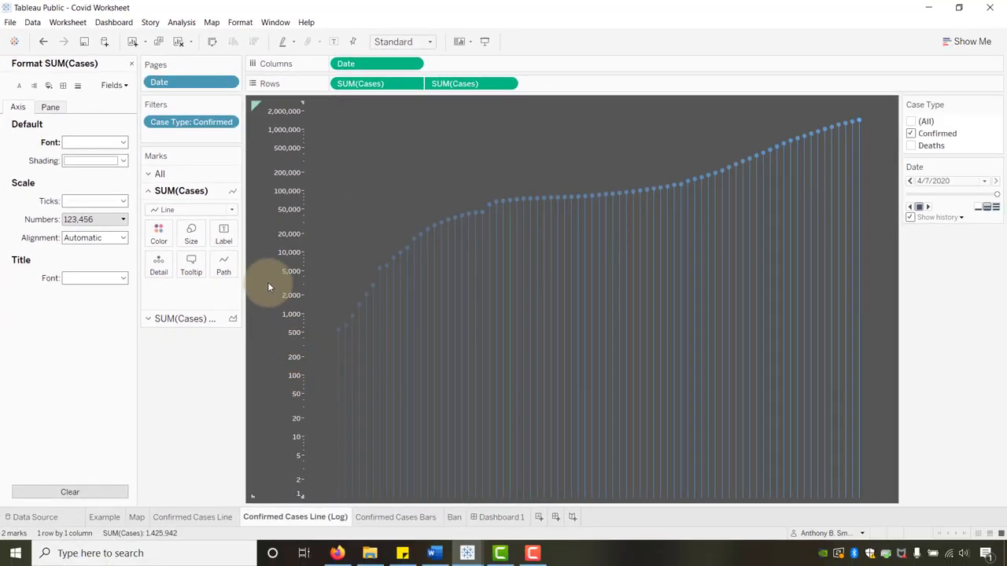
# - Remove the tick marks from the logarithmic Cases axis by setting its scale ticks to None
pyautogui.rightClick(268, 287)
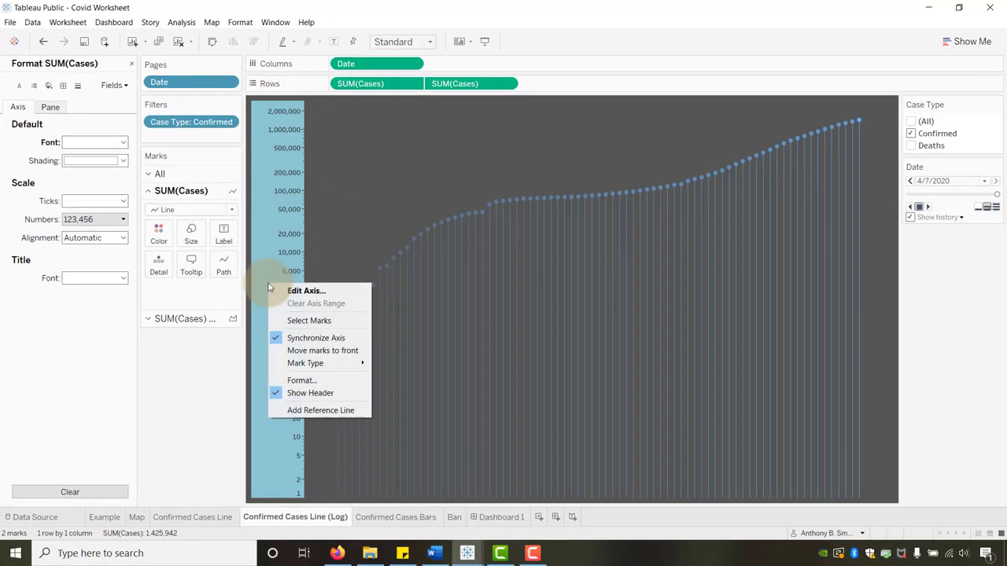
pyautogui.click(296, 384)
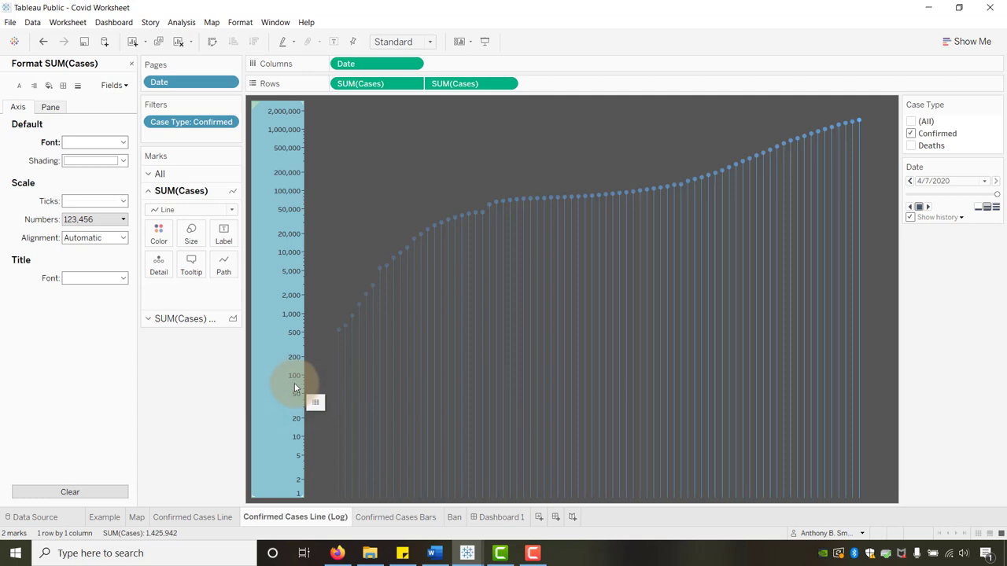
pyautogui.click(112, 202)
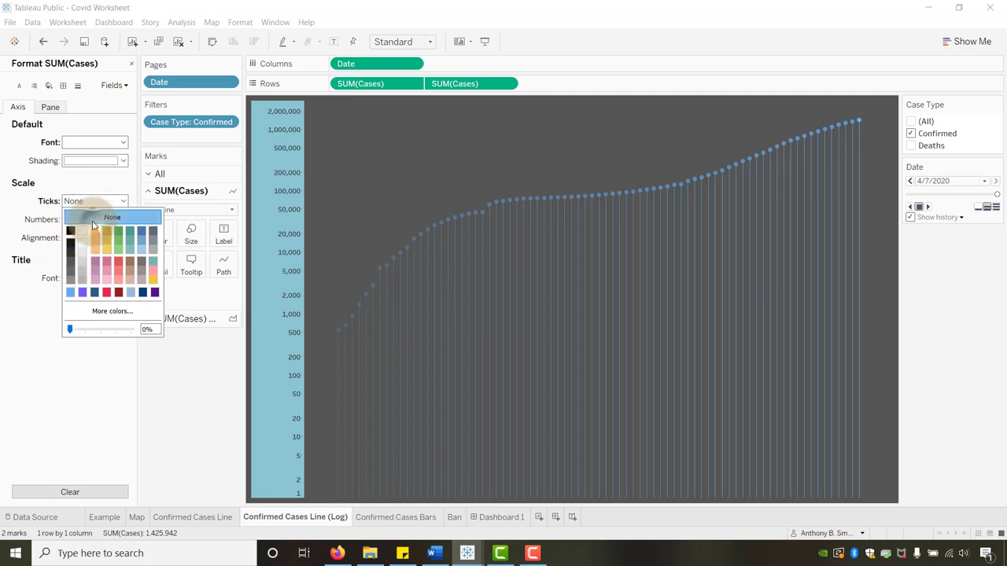
pyautogui.click(174, 397)
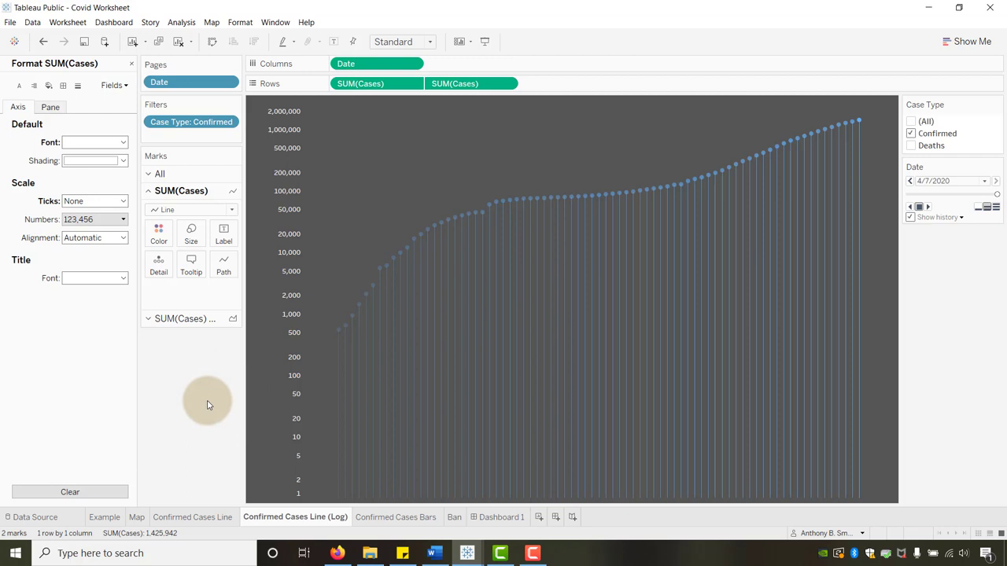
# - Switch to the Coronavirus COVID-19 Tracker (Time Lapse) workbook and open its Dashboard 1
pyautogui.moveTo(467, 553)
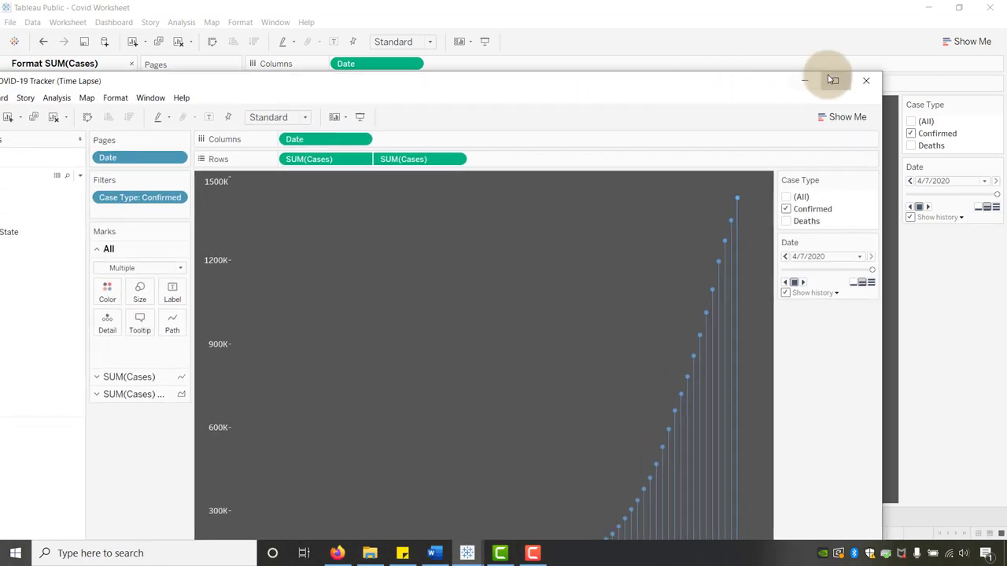
pyautogui.click(832, 79)
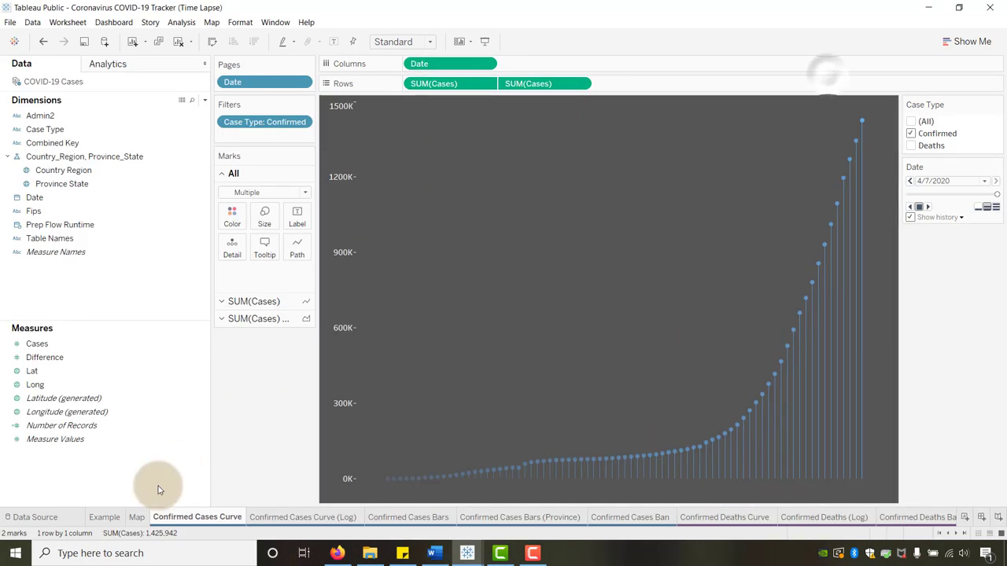
pyautogui.click(947, 518)
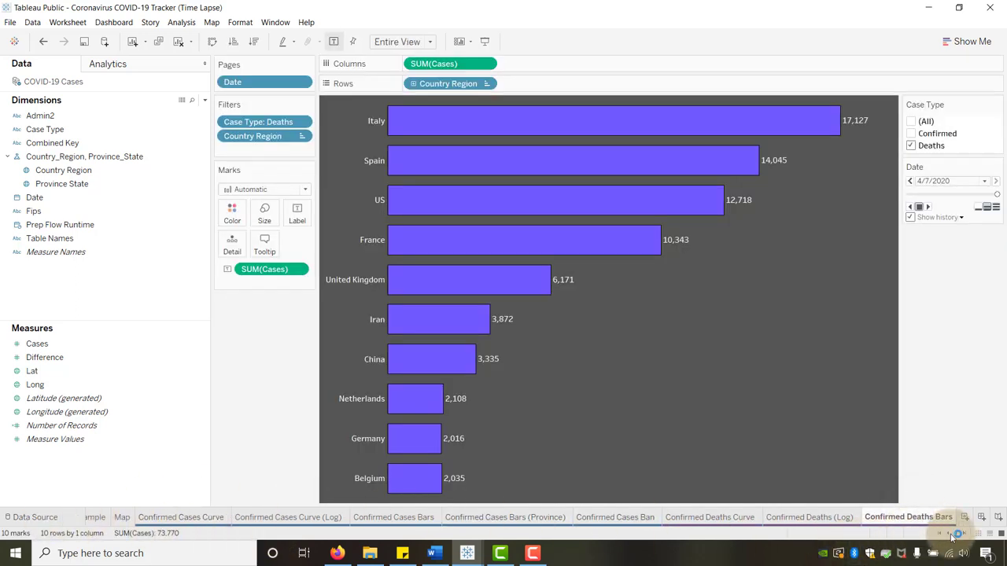
pyautogui.click(953, 535)
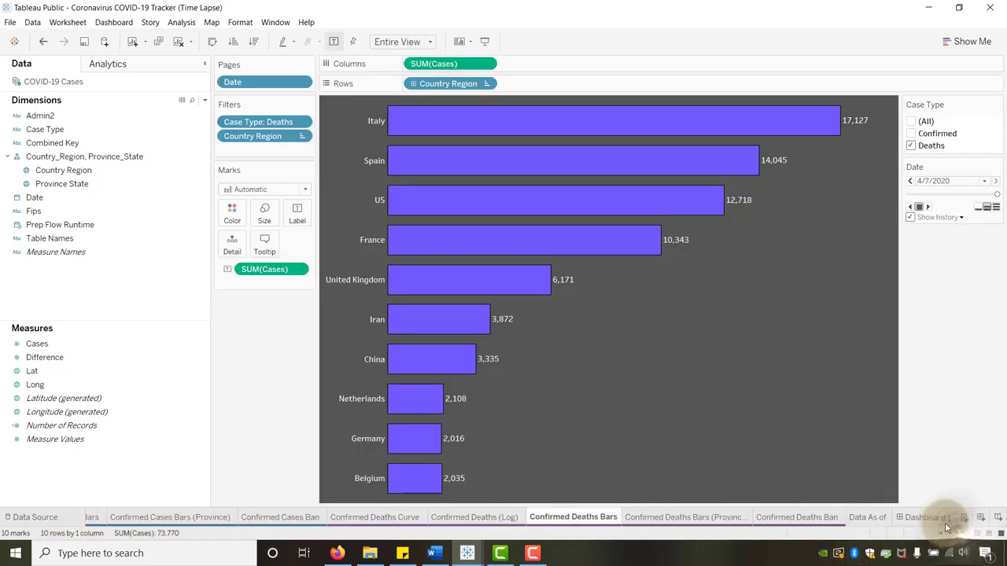
pyautogui.click(944, 519)
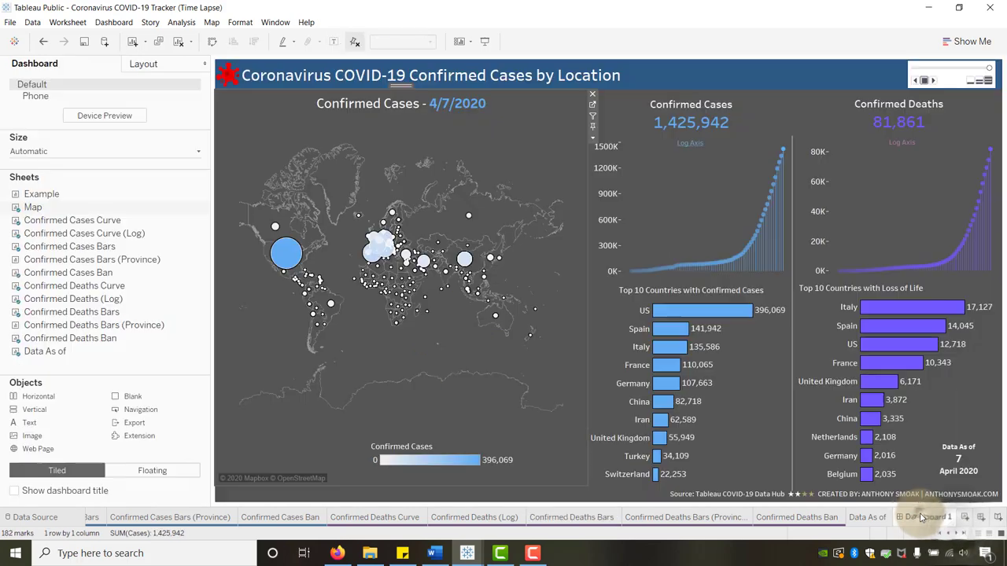
# - Present the finished dashboard and switch its Confirmed Cases chart to the log axis
pyautogui.click(690, 148)
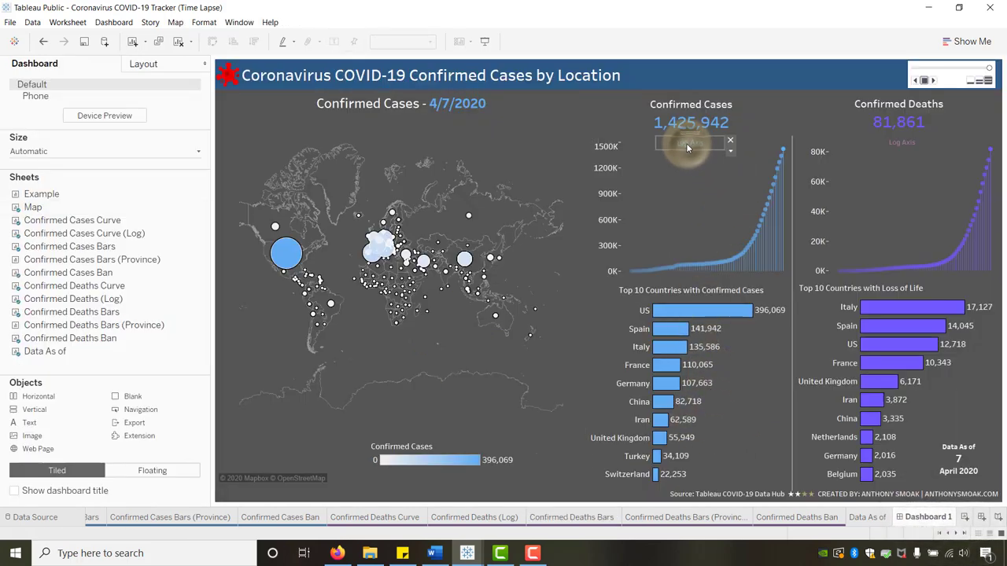
pyautogui.click(483, 43)
pyautogui.click(606, 109)
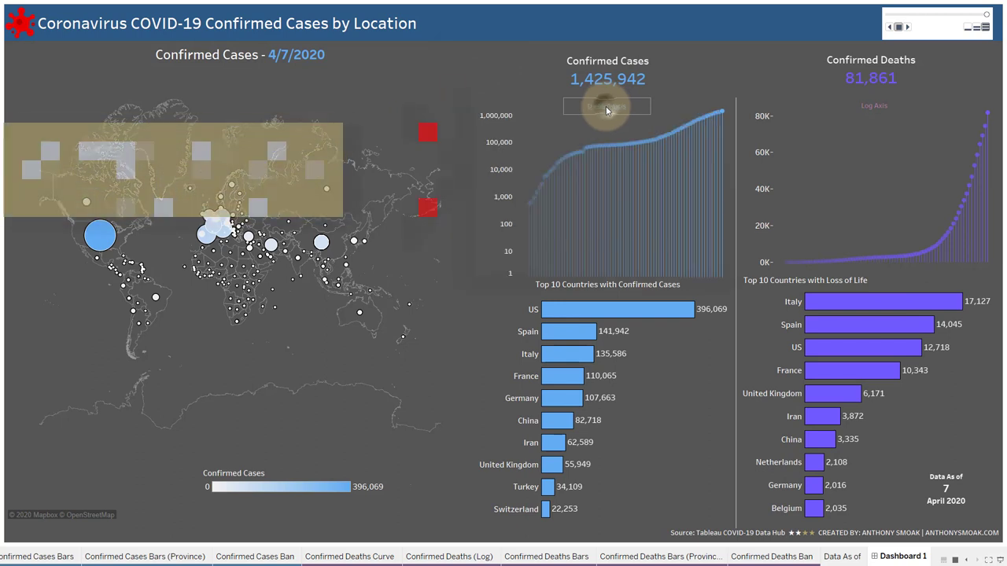
# - Toggle the dashboard's Confirmed Cases chart repeatedly between the logarithmic and default axes to compare the swapped sheets
pyautogui.click(606, 108)
pyautogui.click(606, 108)
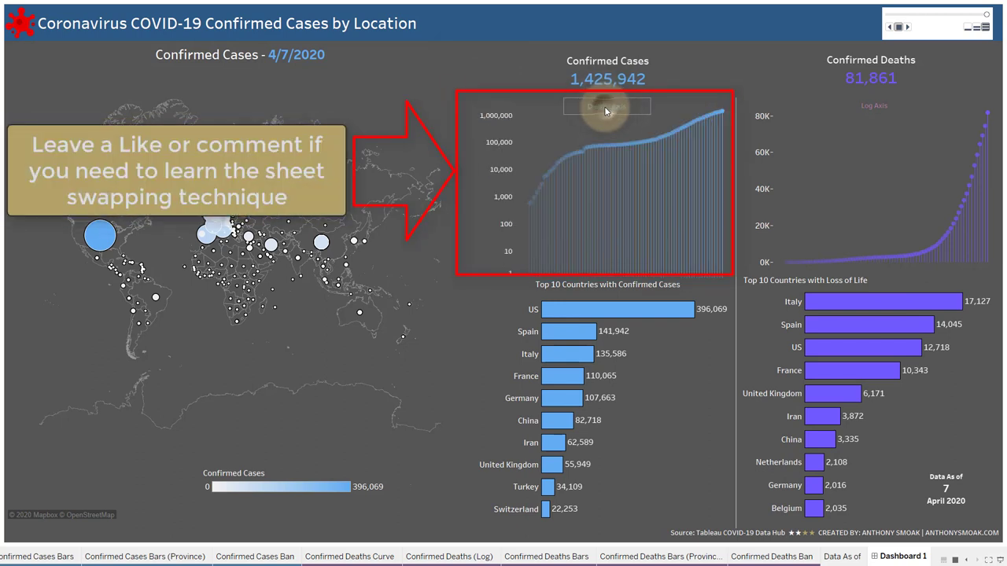
pyautogui.click(605, 106)
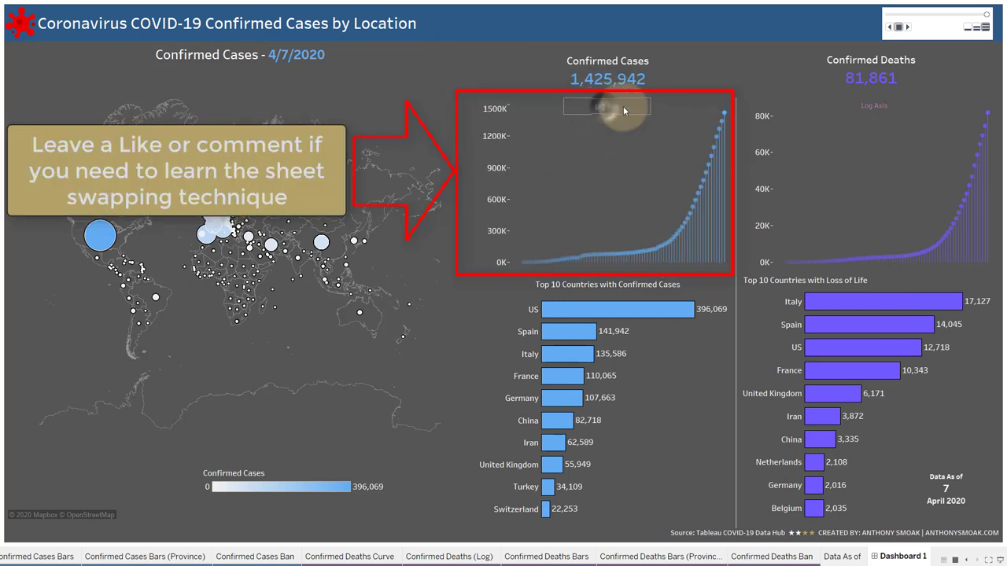
pyautogui.click(867, 107)
pyautogui.click(867, 106)
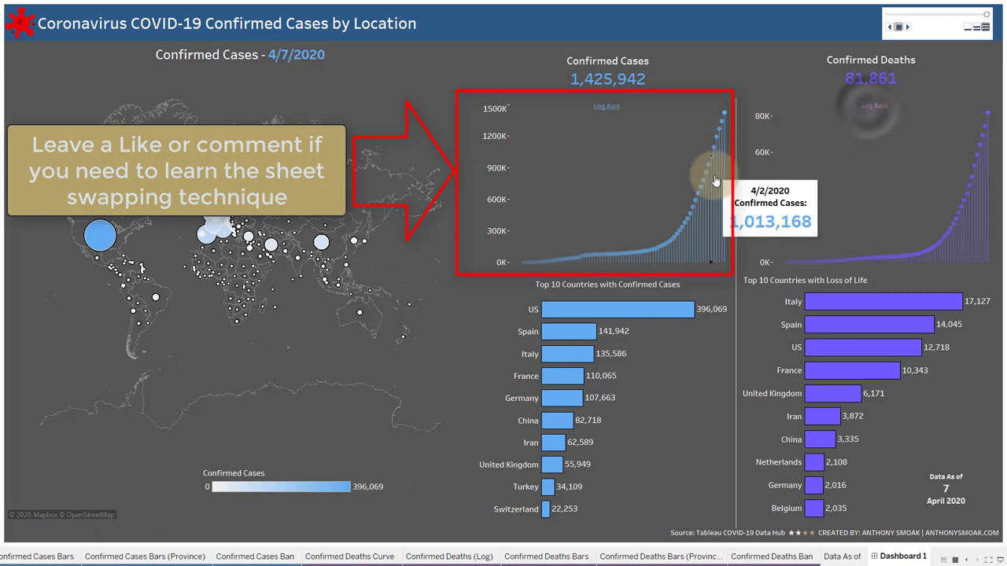
pyautogui.click(602, 107)
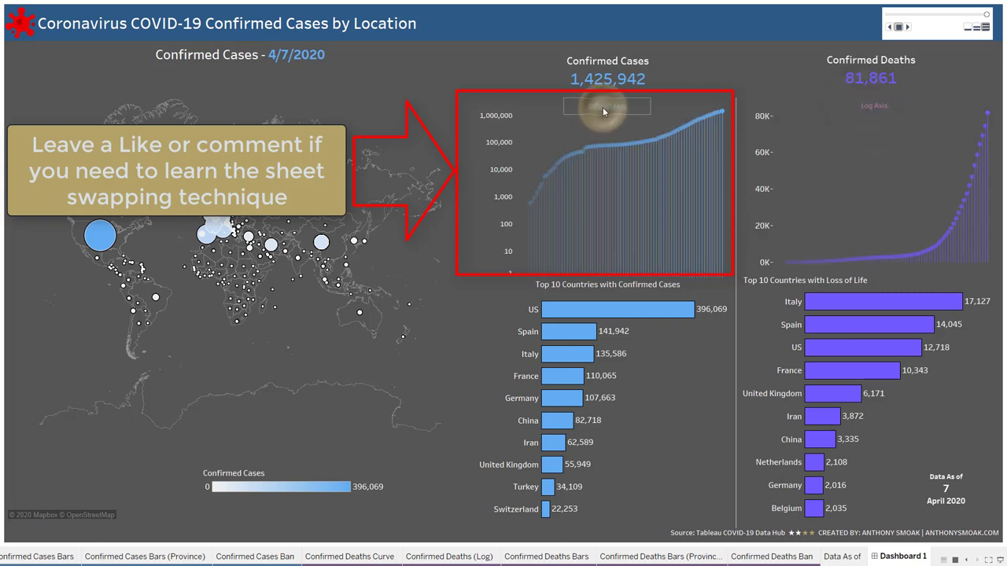
pyautogui.click(606, 106)
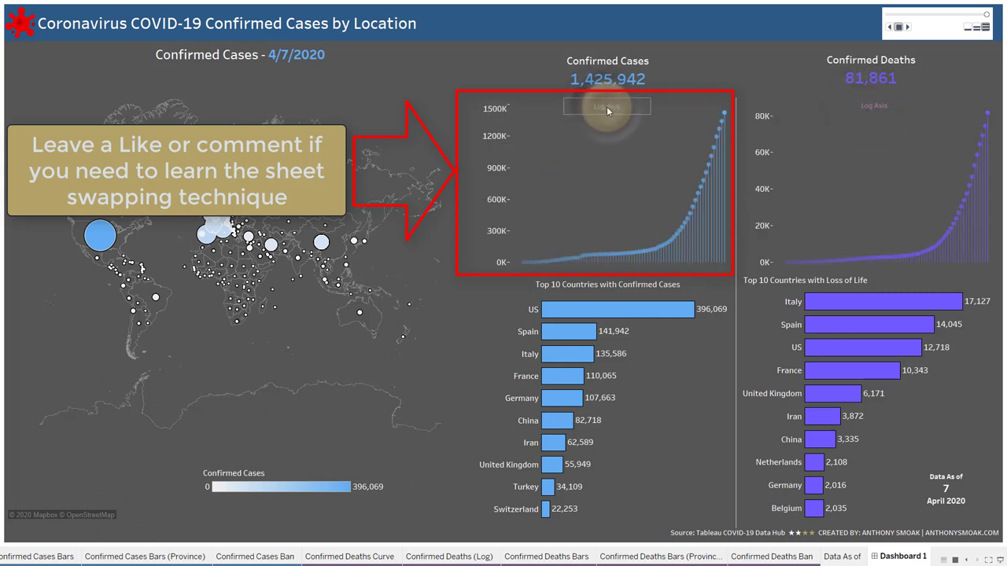
pyautogui.click(606, 106)
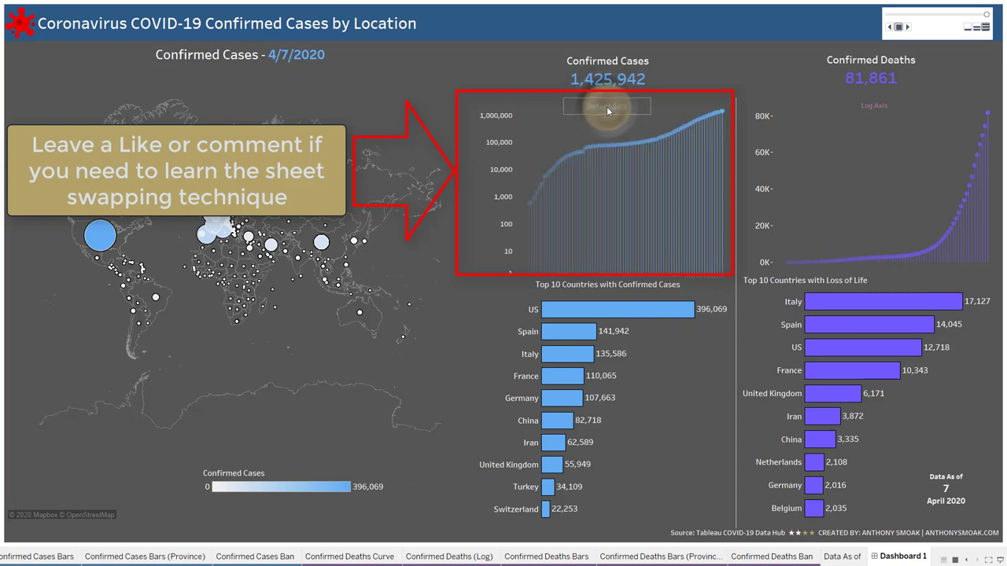
pyautogui.click(606, 106)
pyautogui.click(606, 106)
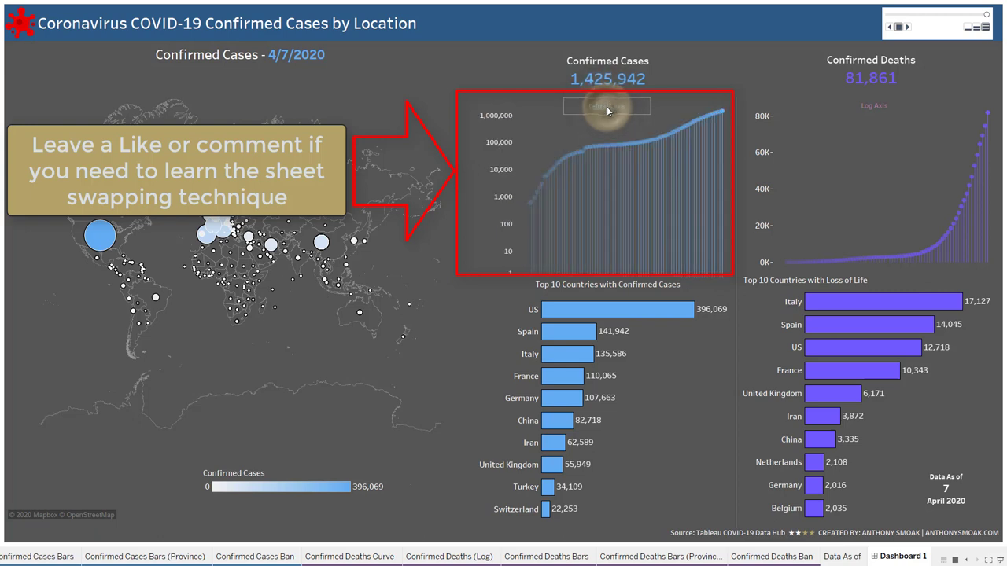
pyautogui.click(606, 106)
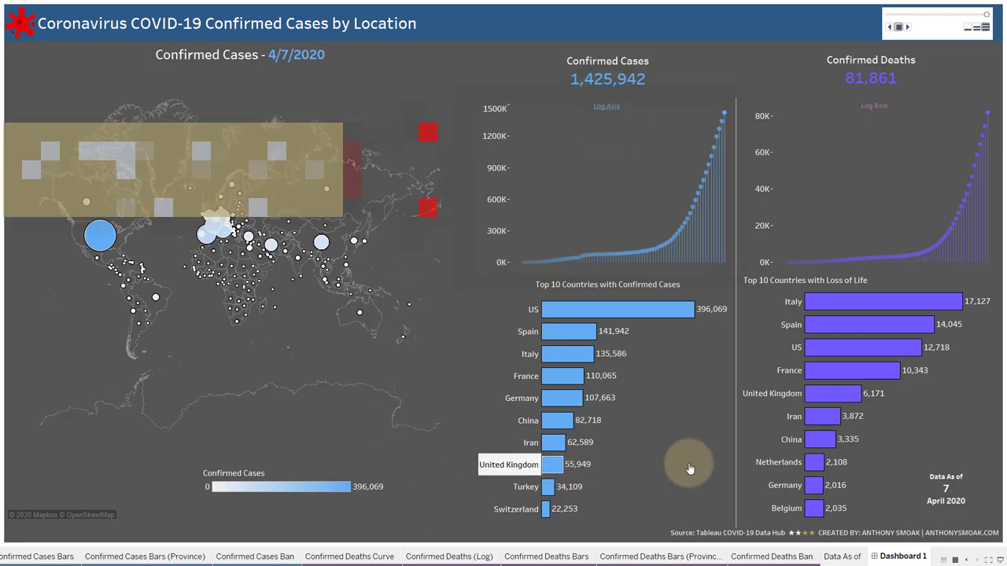
# - Return from the presented dashboard to the Covid Worksheet workbook and open its Confirmed Cases Bars sheet
pyautogui.press('Escape')
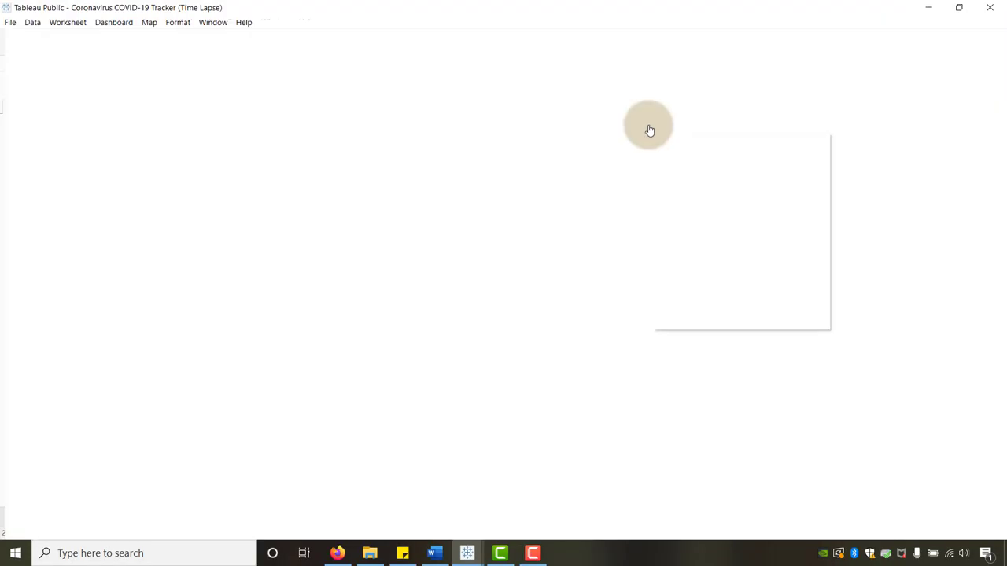
pyautogui.click(925, 6)
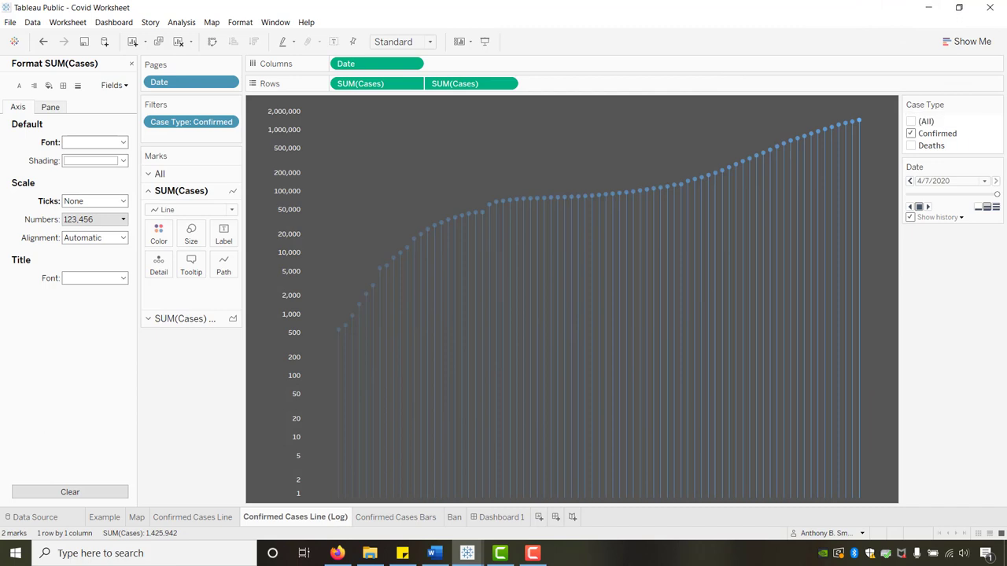
pyautogui.press('F10')
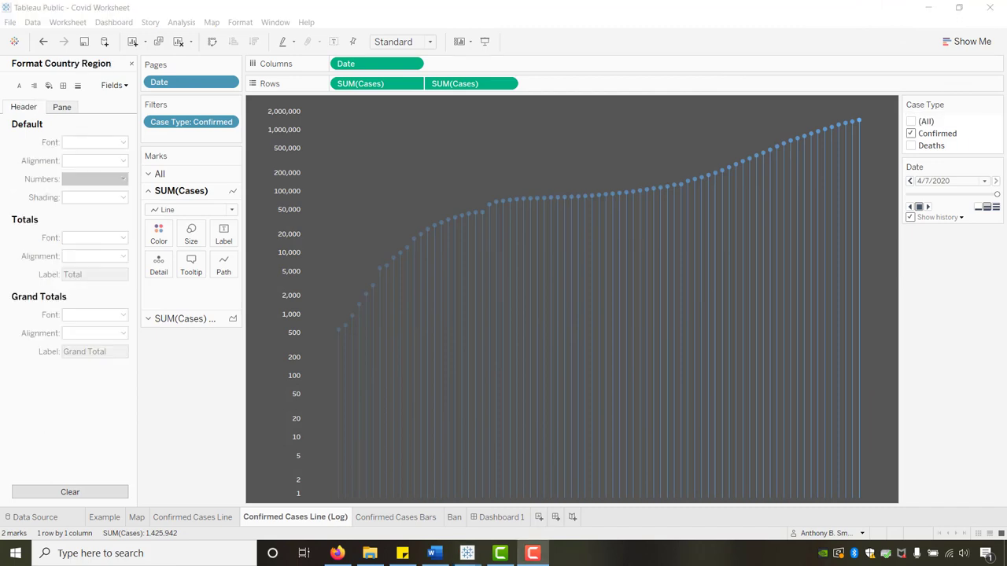
pyautogui.click(396, 518)
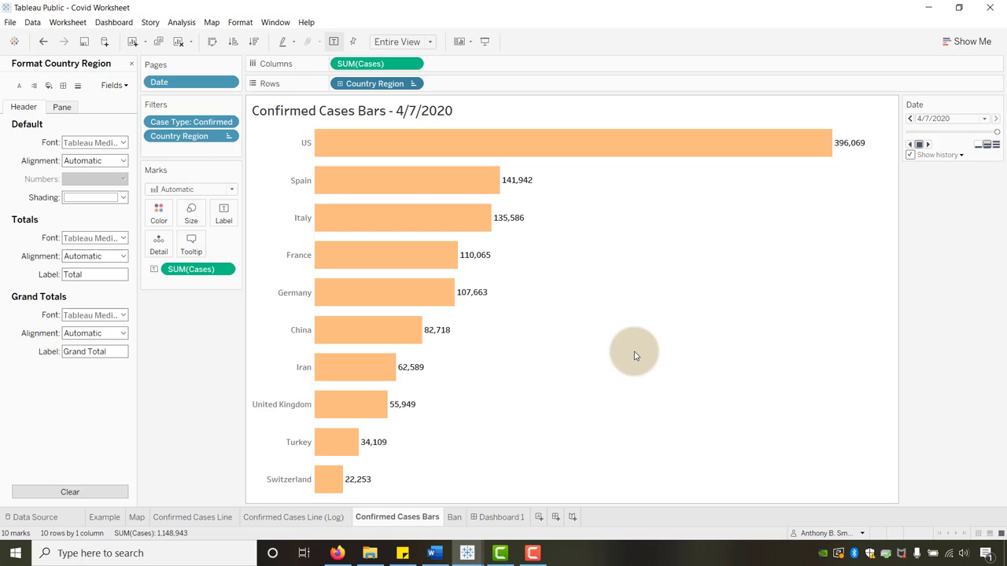
pyautogui.moveTo(996, 131)
pyautogui.mouseDown()
pyautogui.moveTo(905, 133)
pyautogui.moveTo(999, 130)
pyautogui.mouseUp()
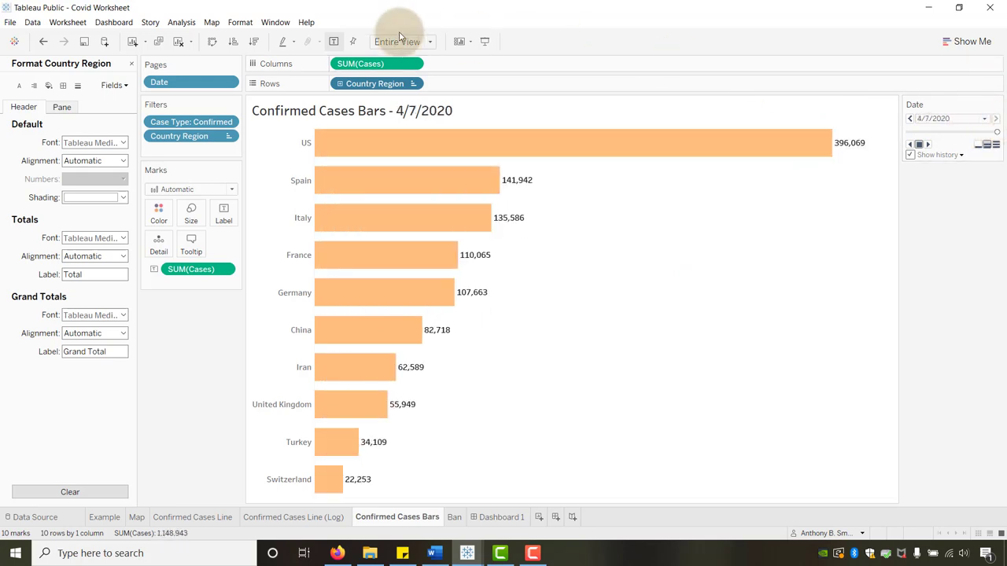
# - Examine the full Top 10 formula in the Country Region filter, then close the filter settings
pyautogui.rightClick(392, 85)
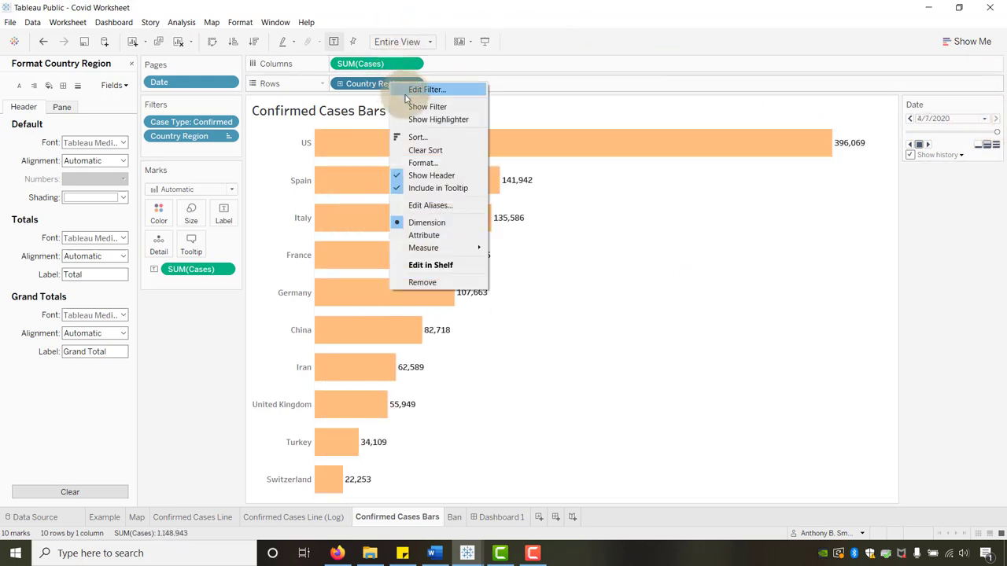
pyautogui.click(421, 92)
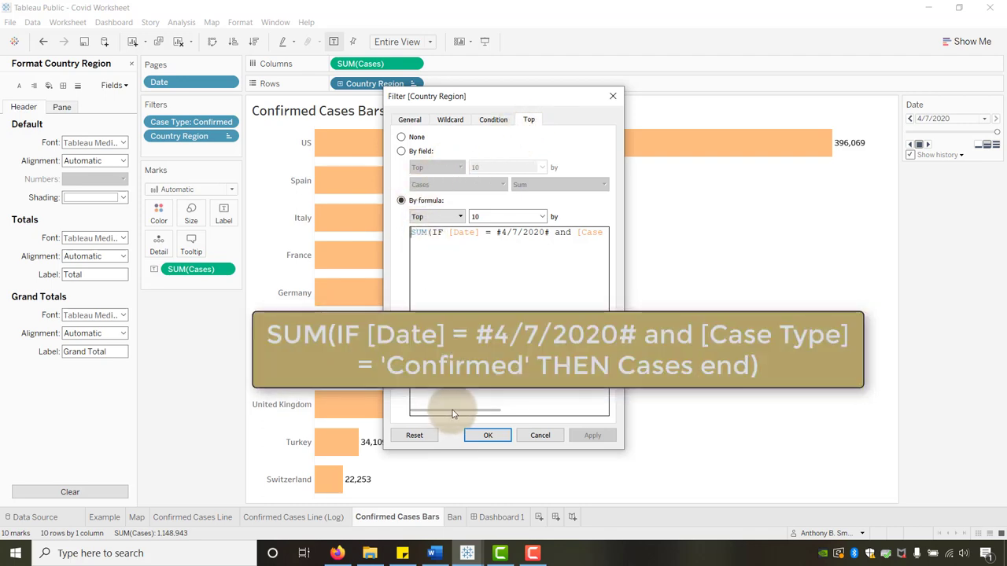
pyautogui.moveTo(452, 415)
pyautogui.mouseDown()
pyautogui.moveTo(543, 414)
pyautogui.moveTo(449, 410)
pyautogui.mouseUp()
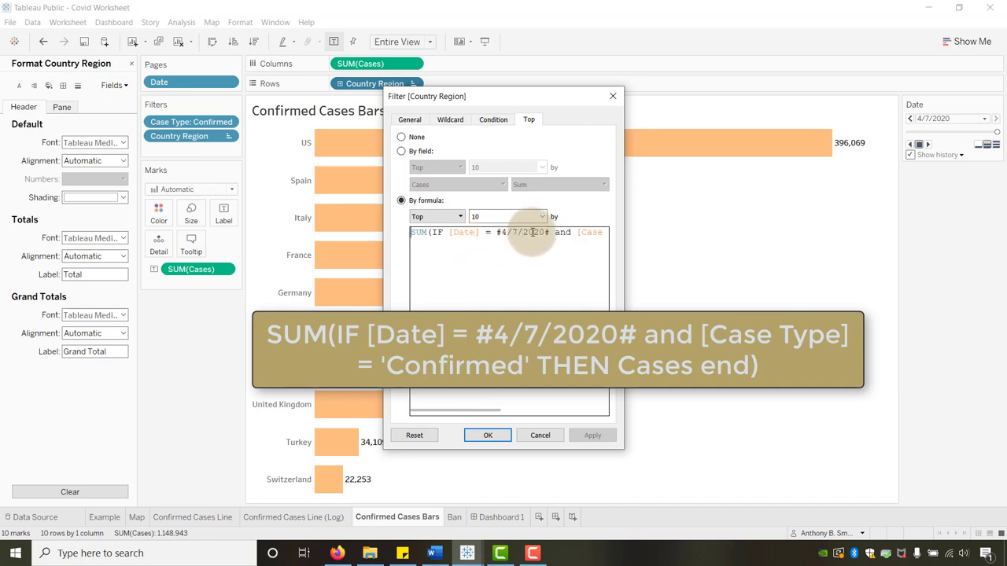
pyautogui.moveTo(472, 412)
pyautogui.mouseDown()
pyautogui.moveTo(539, 411)
pyautogui.moveTo(472, 415)
pyautogui.mouseUp()
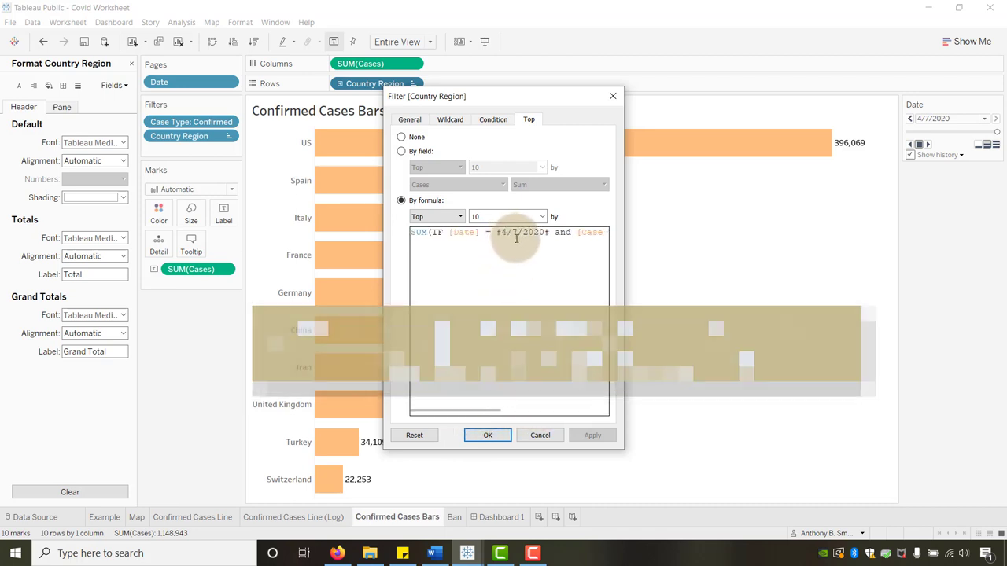
pyautogui.moveTo(461, 410); pyautogui.dragTo(563, 421)
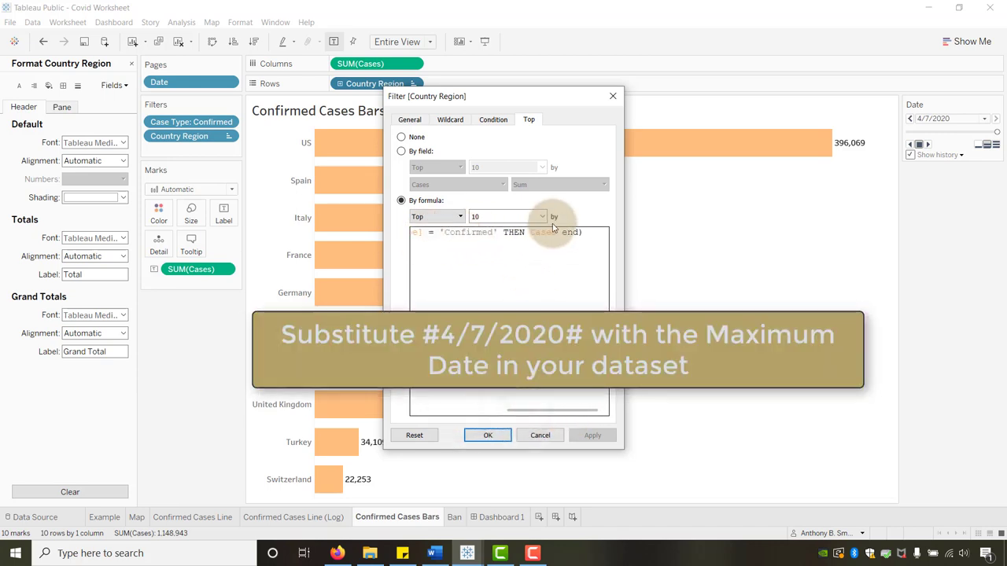
pyautogui.click(613, 97)
# - Review the sort settings of the Country Region field on the bar chart and close them
pyautogui.rightClick(389, 84)
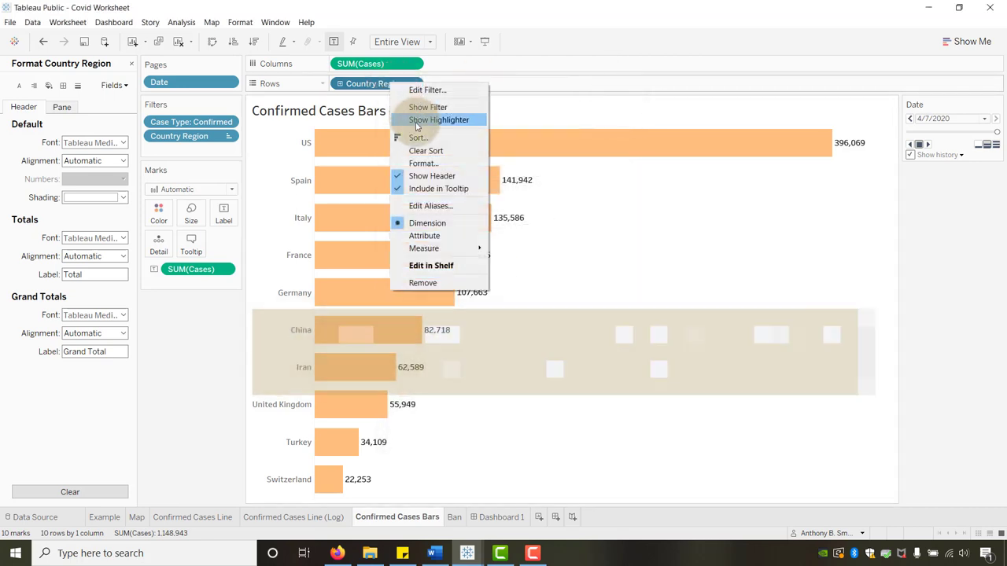
pyautogui.click(416, 136)
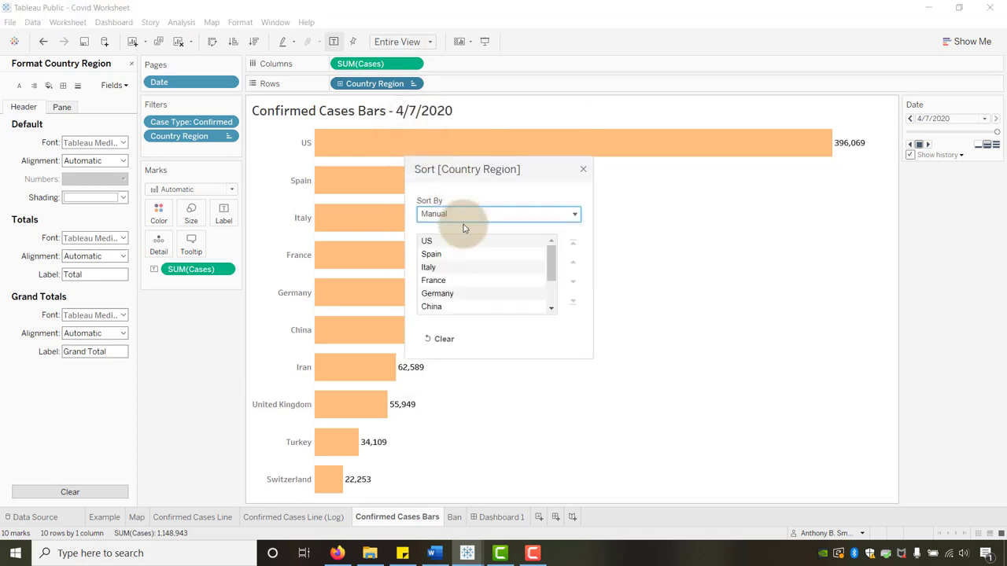
pyautogui.moveTo(548, 265); pyautogui.dragTo(566, 225)
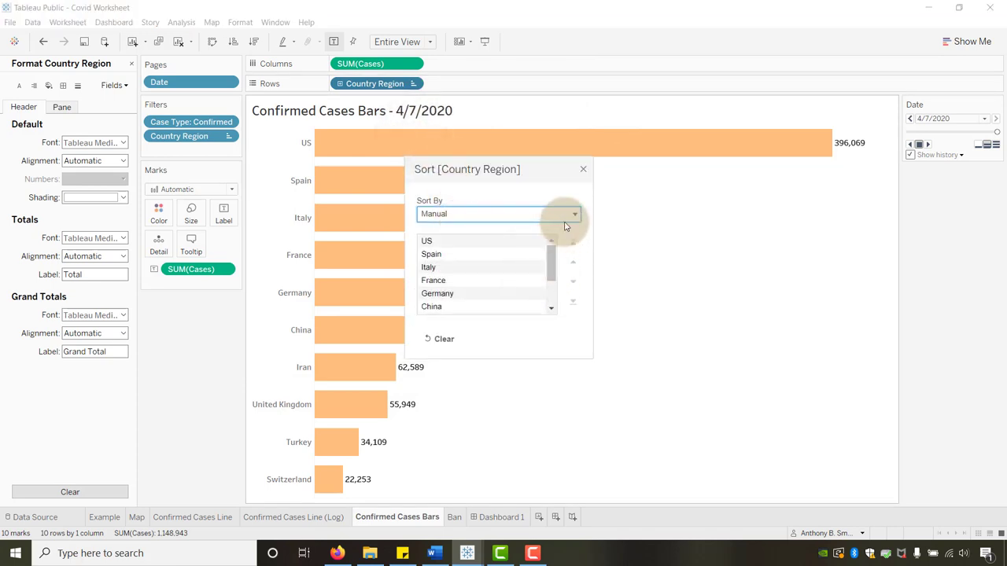
pyautogui.click(583, 171)
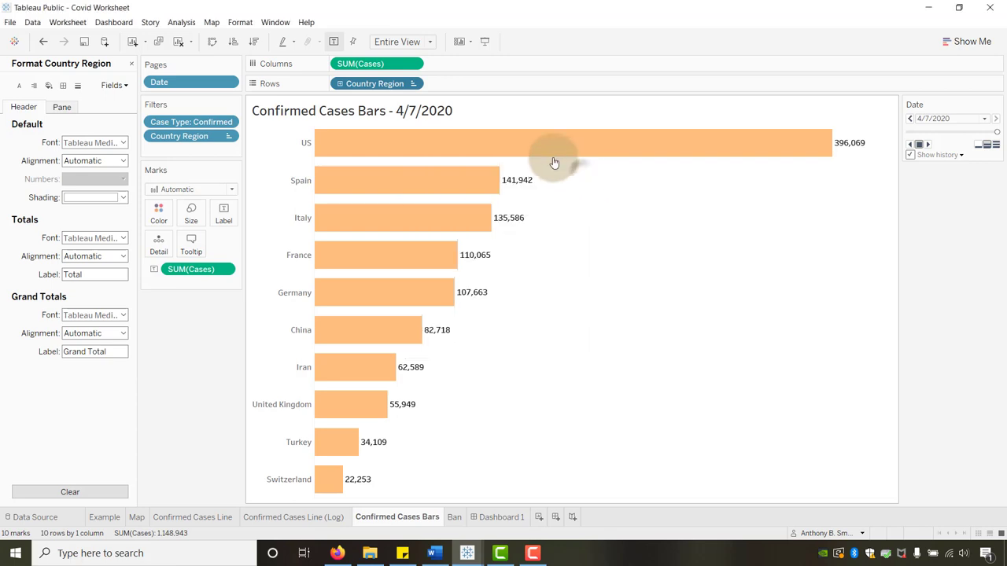
# - Highlight the date literal in the Country Region filter's Top formula, check the formula through to its end and close the filter
pyautogui.rightClick(365, 87)
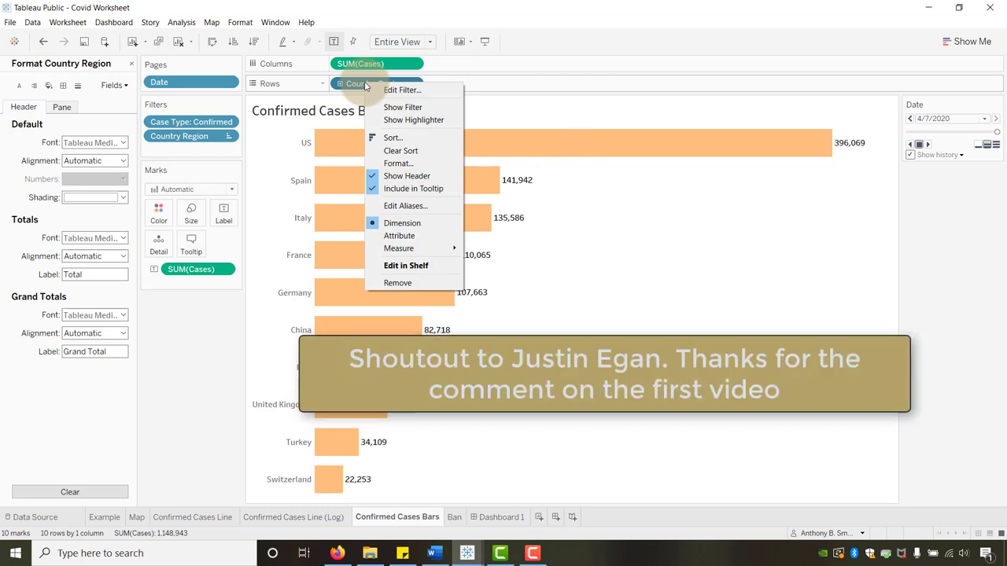
pyautogui.click(409, 90)
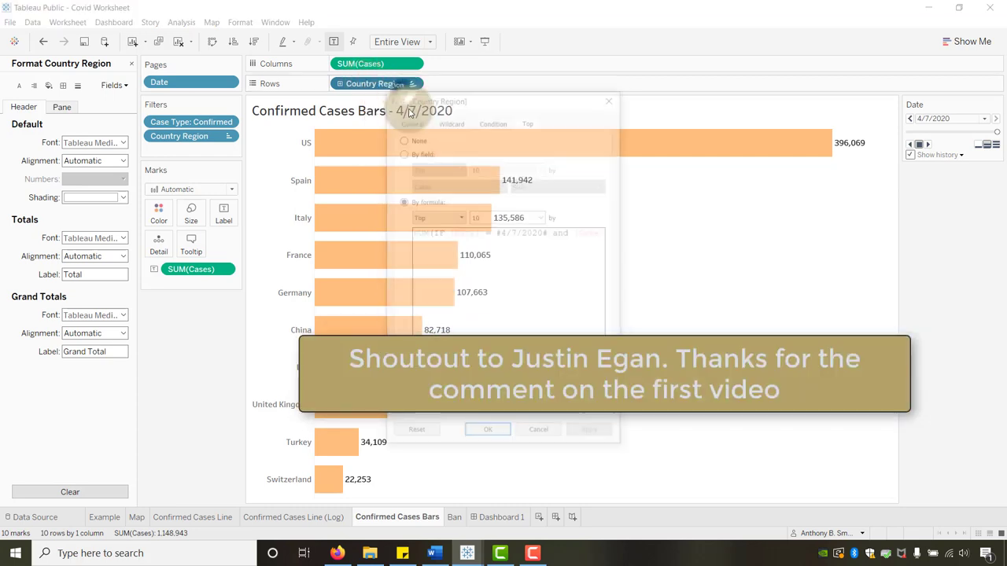
pyautogui.moveTo(496, 232); pyautogui.dragTo(551, 232)
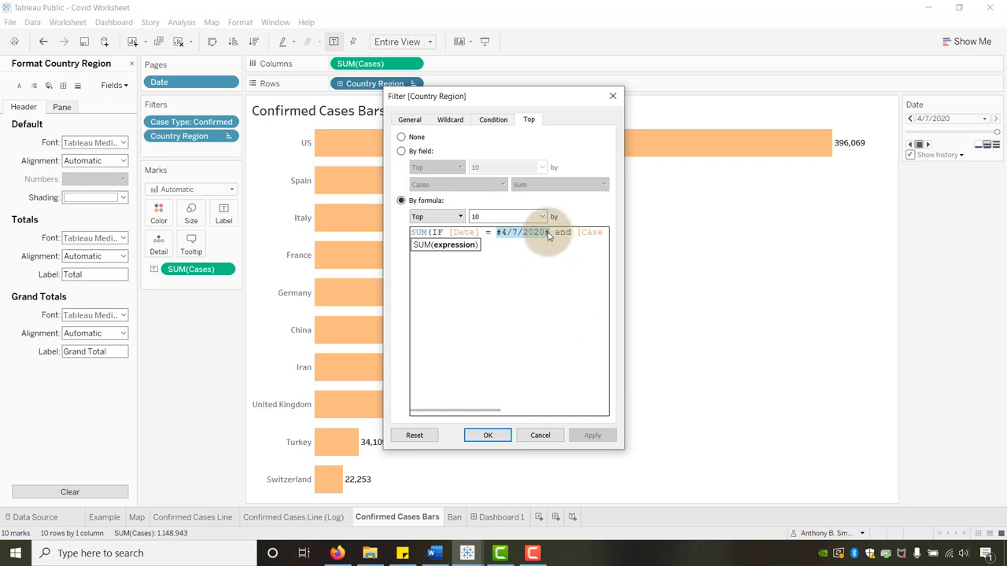
pyautogui.click(498, 234)
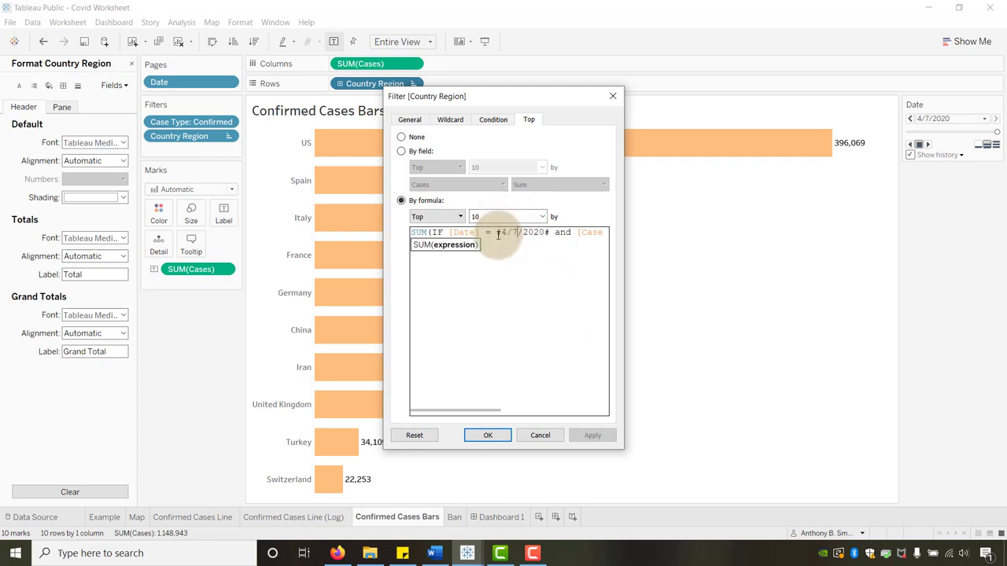
pyautogui.moveTo(499, 234); pyautogui.dragTo(551, 233)
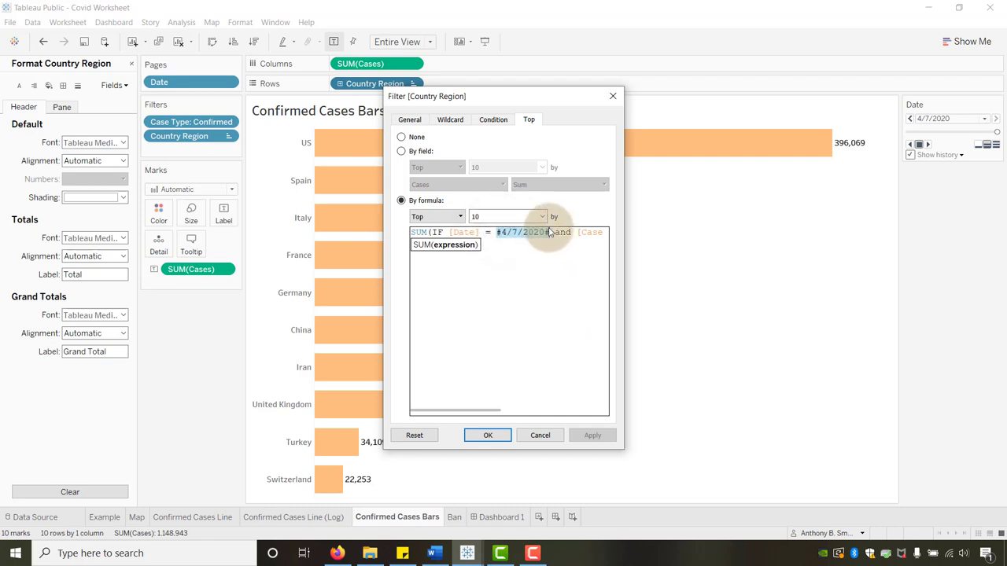
pyautogui.press('End')
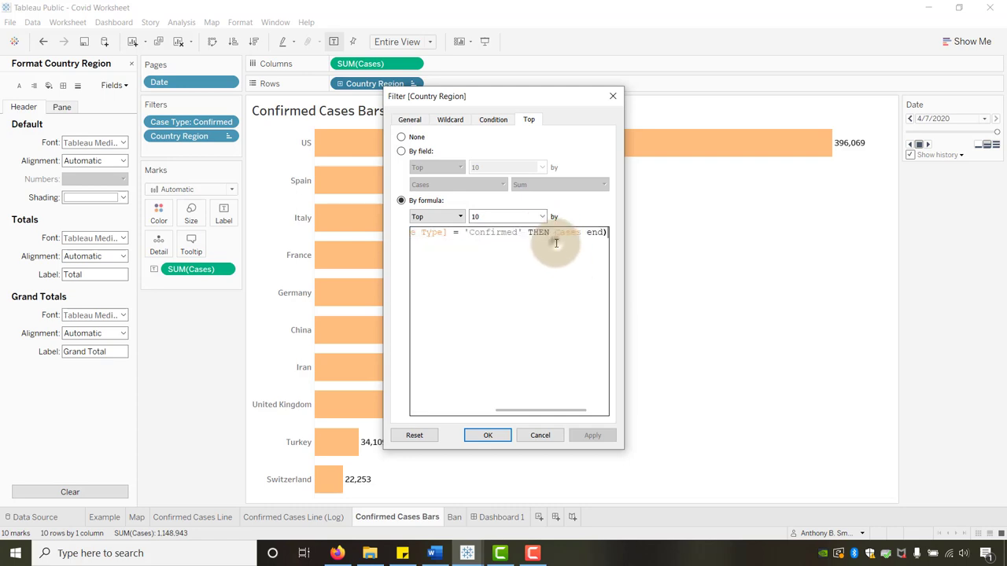
pyautogui.click(613, 98)
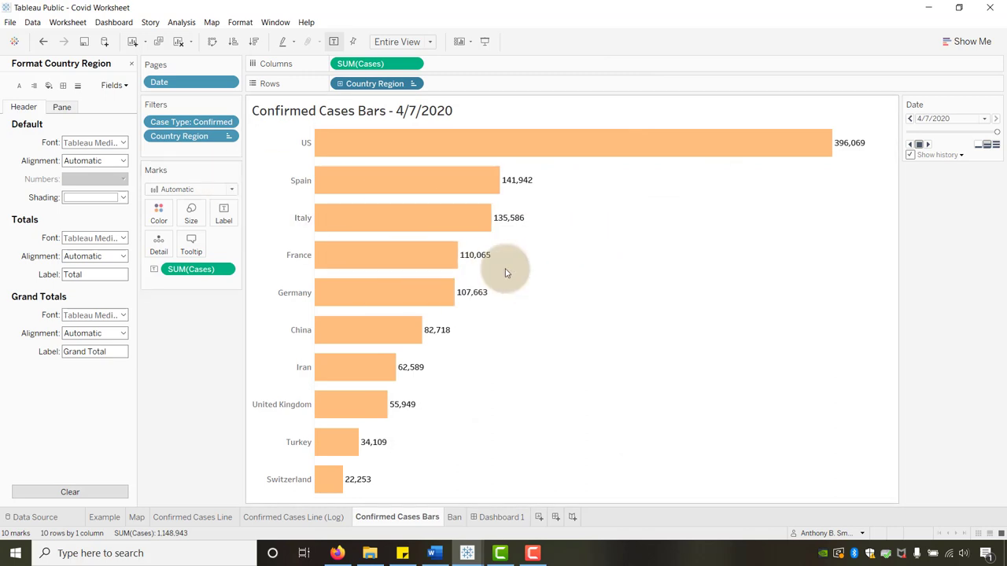
# - Set the Confirmed Cases Bars worksheet shading to dark gray and hide the sheet title
pyautogui.rightClick(572, 272)
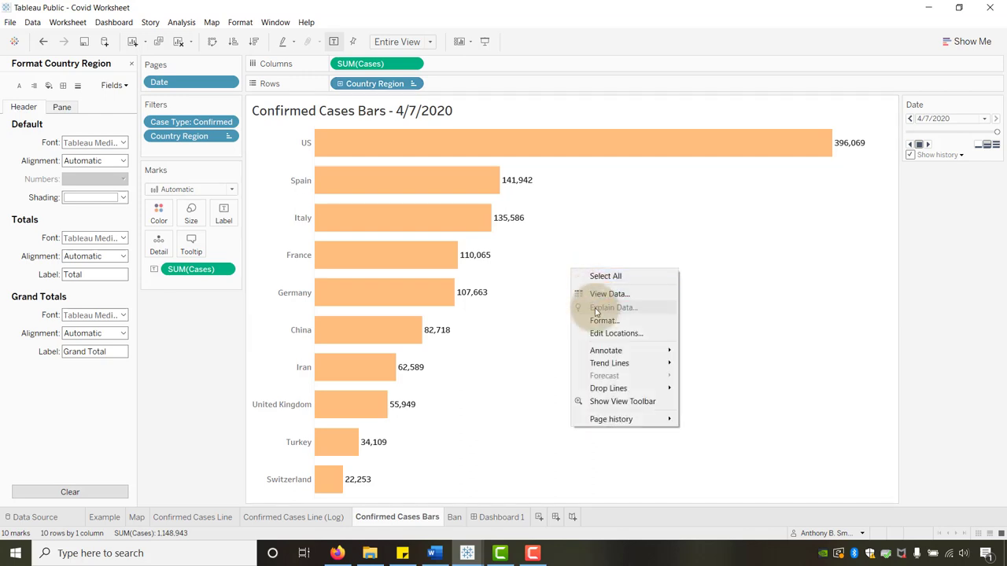
pyautogui.click(586, 322)
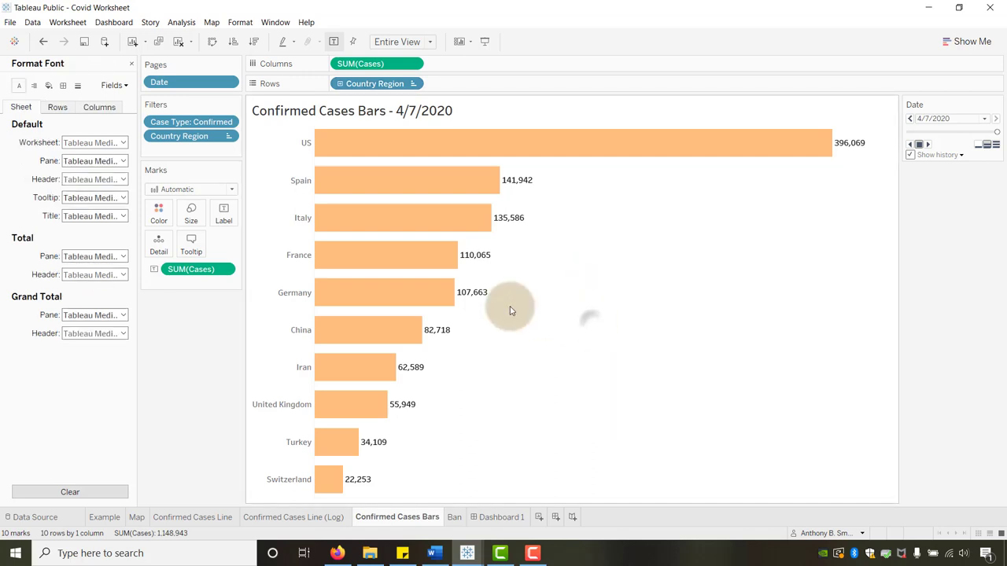
pyautogui.click(48, 85)
pyautogui.click(112, 142)
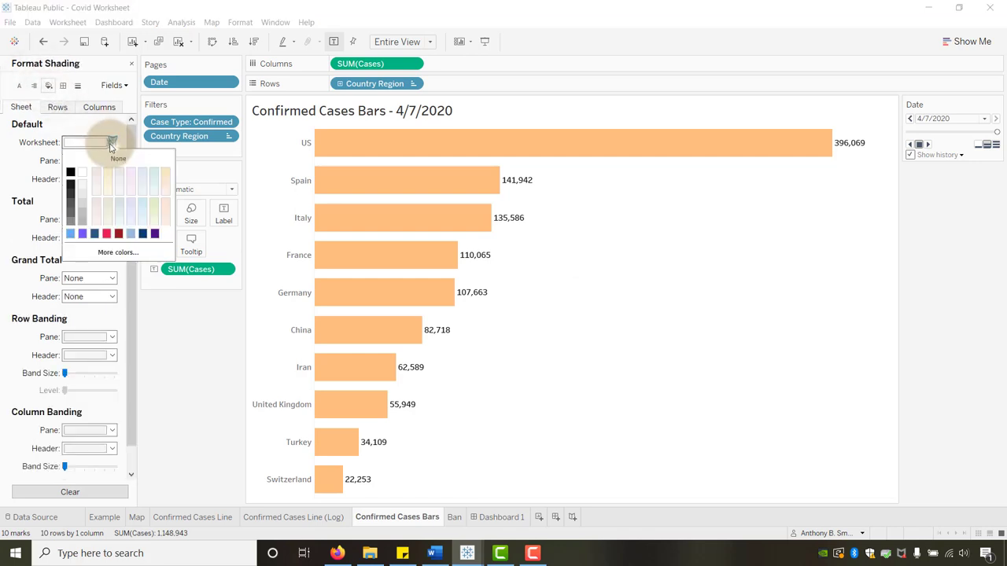
pyautogui.click(70, 206)
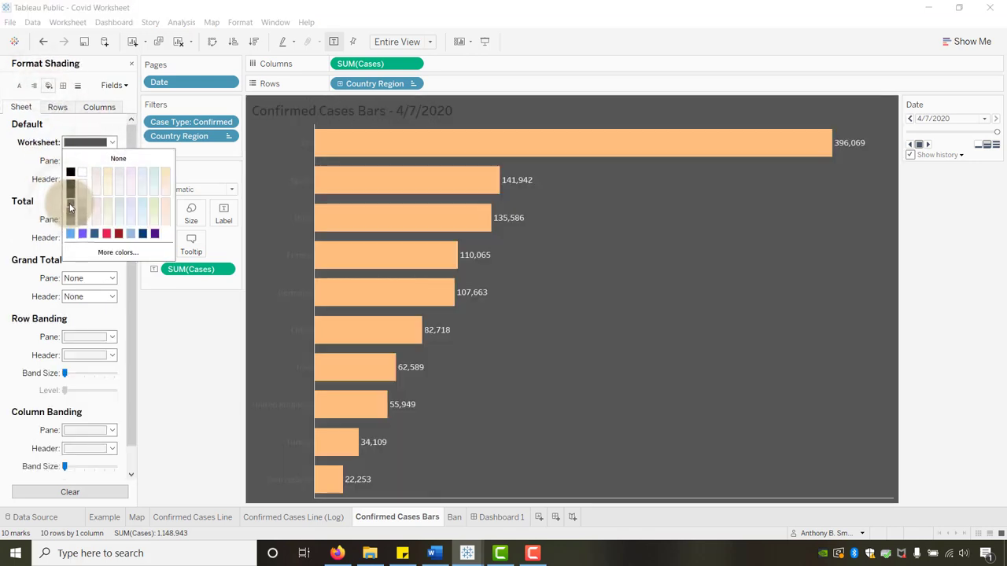
pyautogui.rightClick(413, 106)
pyautogui.click(446, 139)
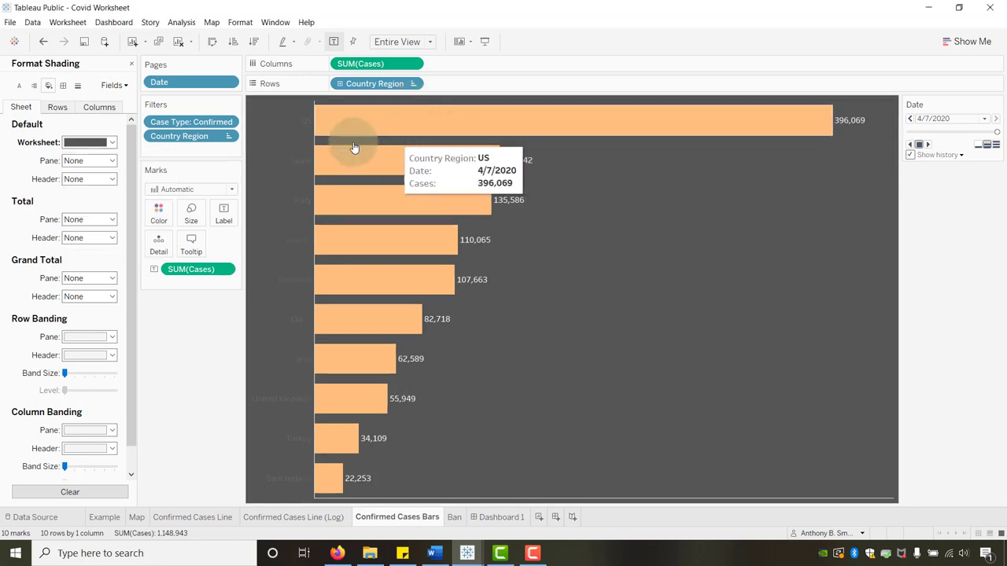
# - Set the worksheet font color of the Confirmed Cases Bars chart to white
pyautogui.rightClick(280, 163)
pyautogui.click(277, 128)
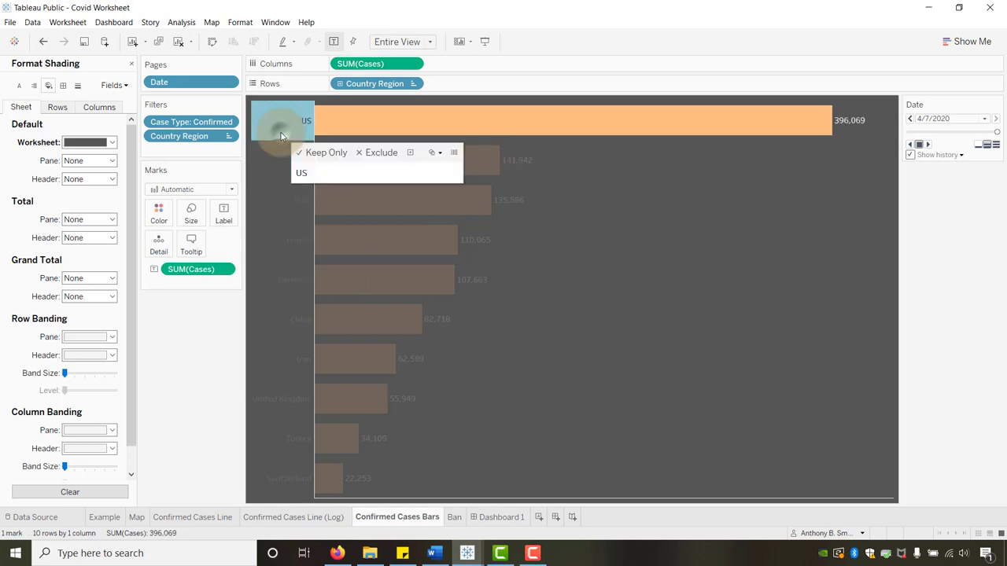
pyautogui.rightClick(280, 132)
pyautogui.click(307, 205)
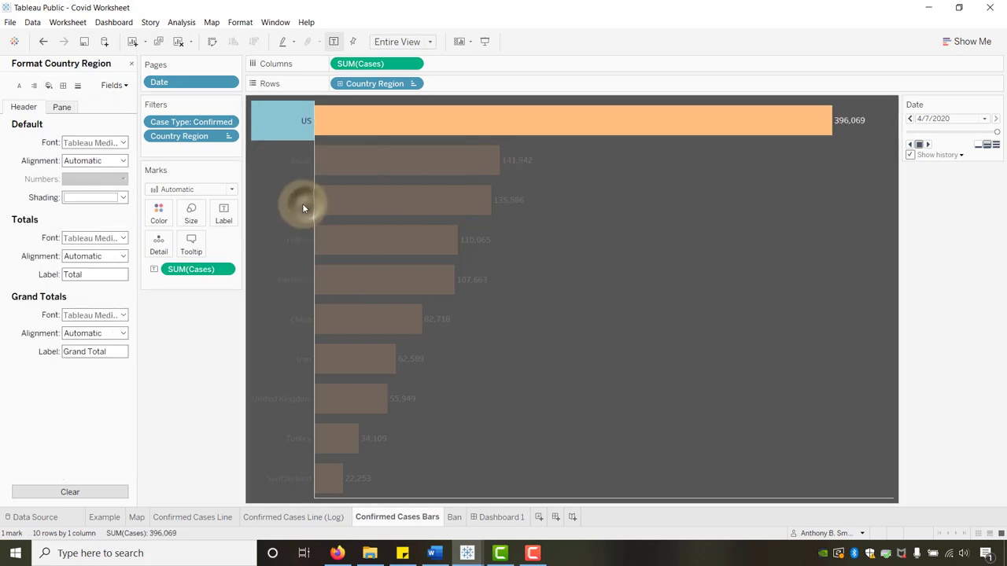
pyautogui.click(19, 85)
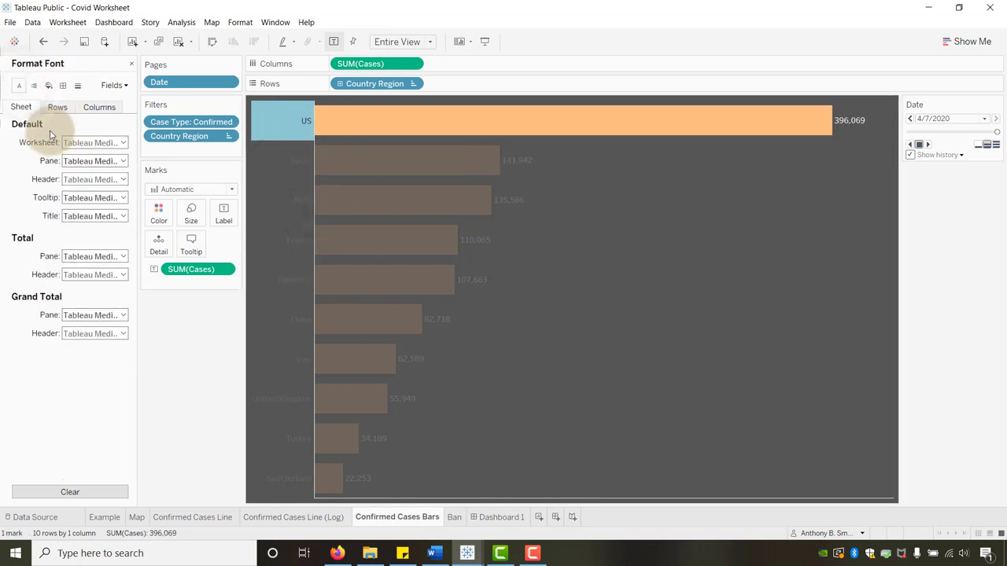
pyautogui.click(121, 142)
pyautogui.click(83, 193)
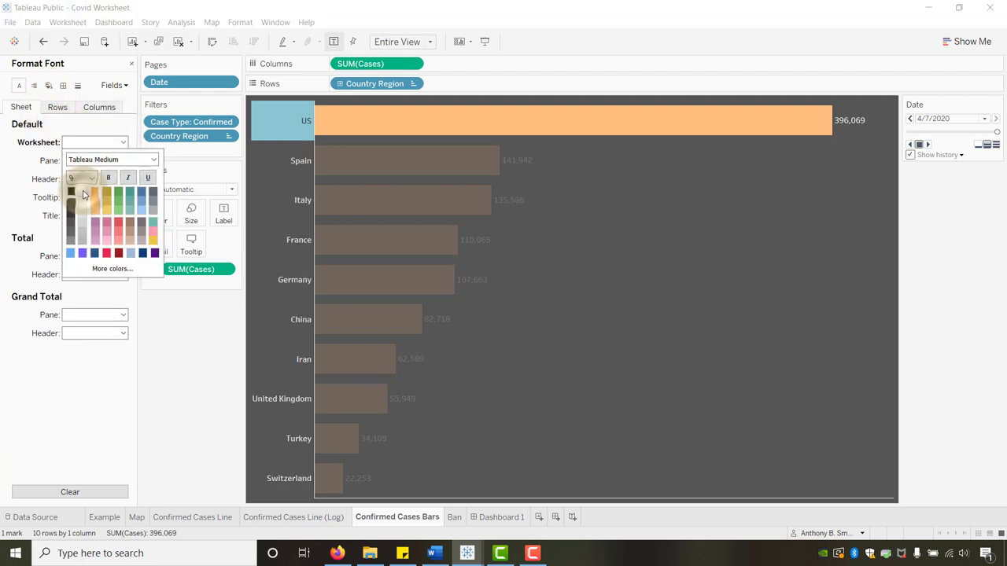
pyautogui.click(189, 337)
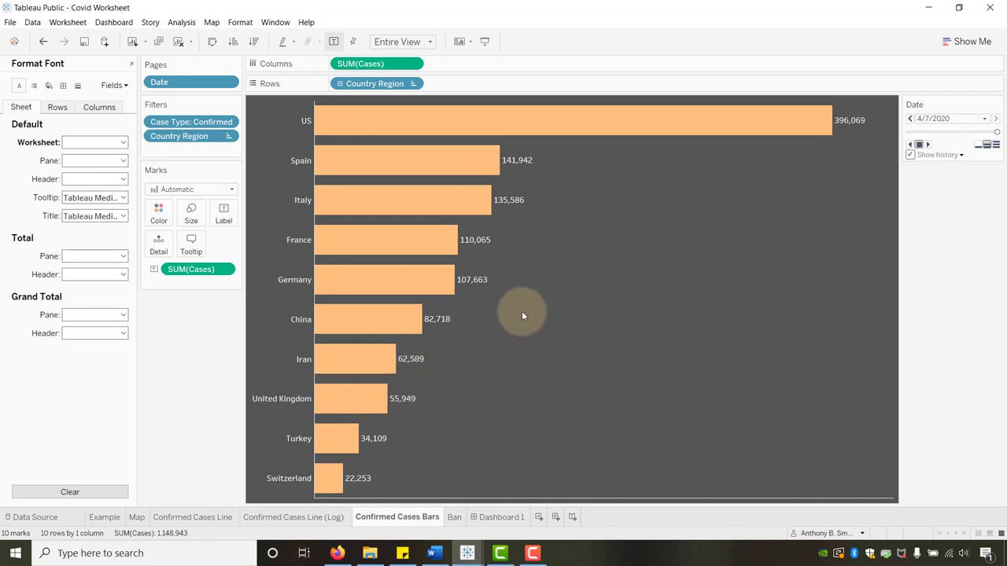
# - Remove the axis rulers and zero lines from the Confirmed Cases Bars chart by setting both to None
pyautogui.click(62, 85)
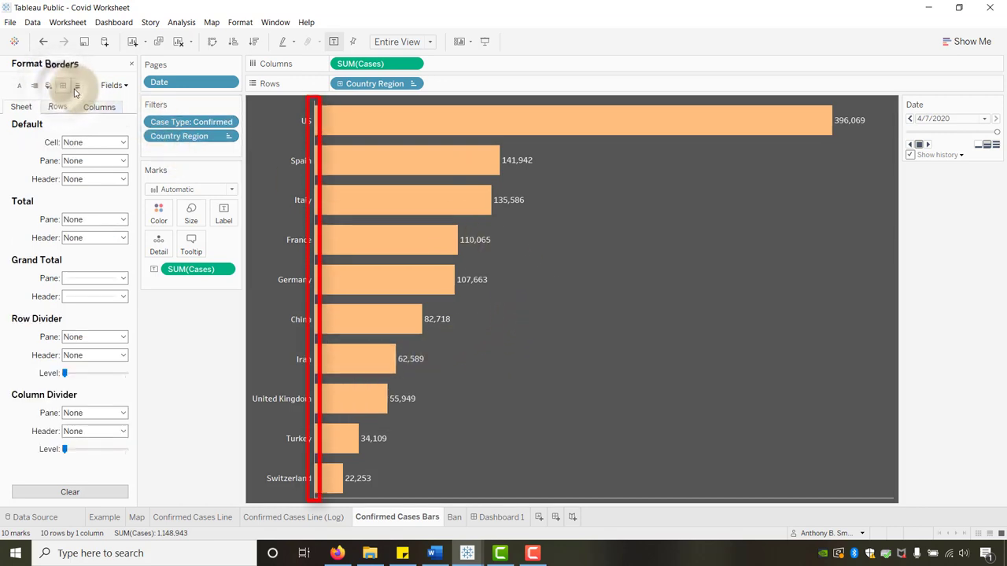
pyautogui.click(77, 86)
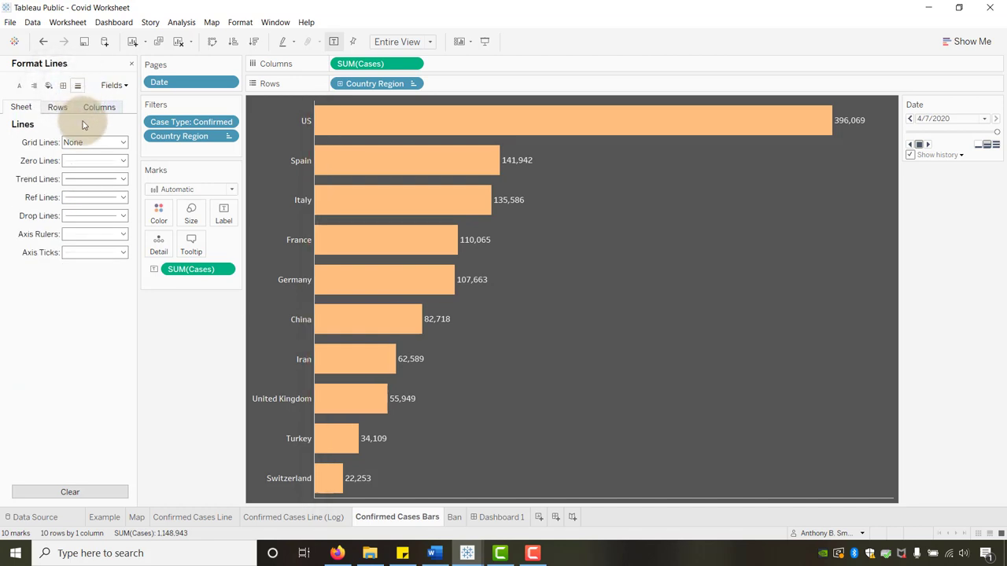
pyautogui.click(120, 238)
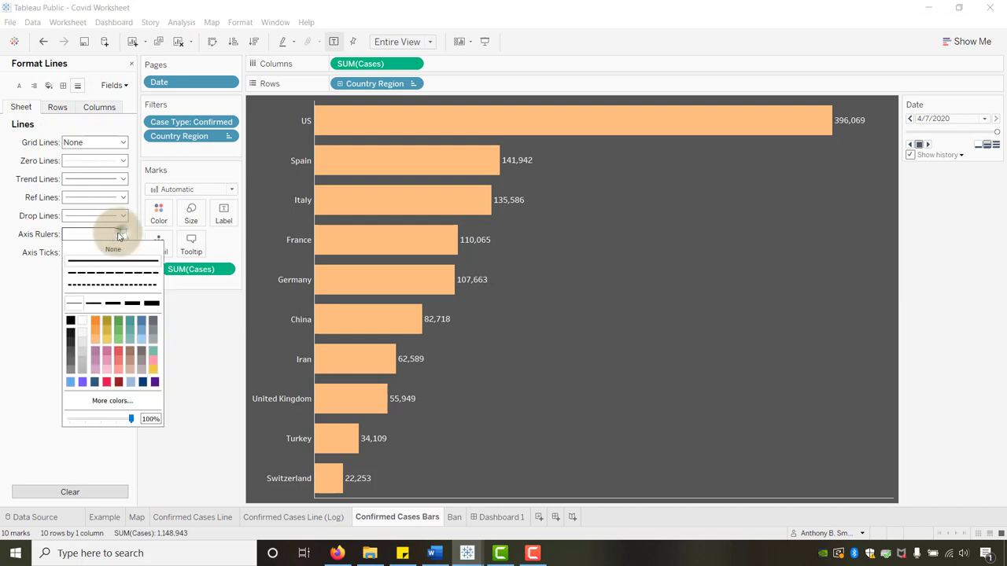
pyautogui.click(214, 366)
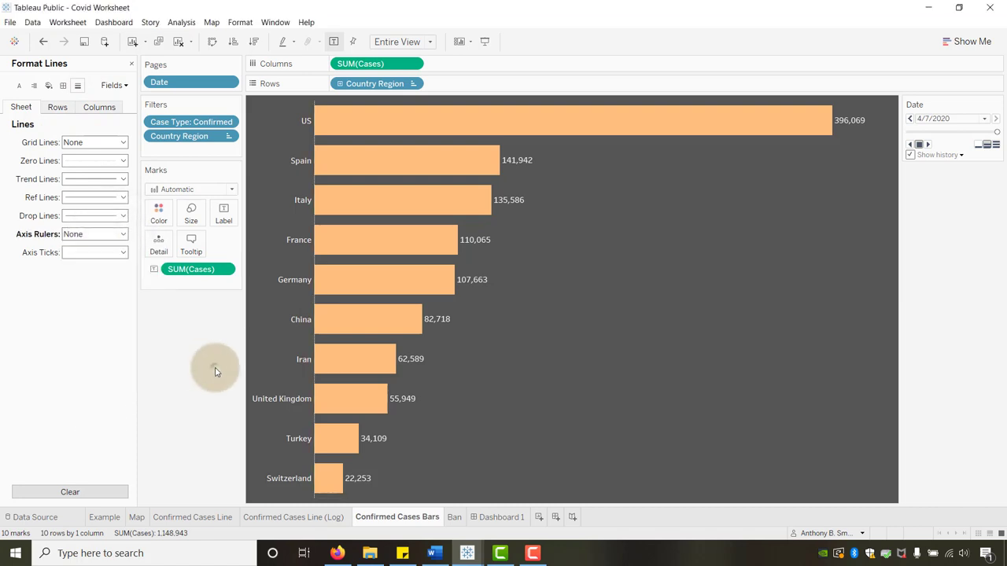
pyautogui.click(106, 162)
pyautogui.click(107, 174)
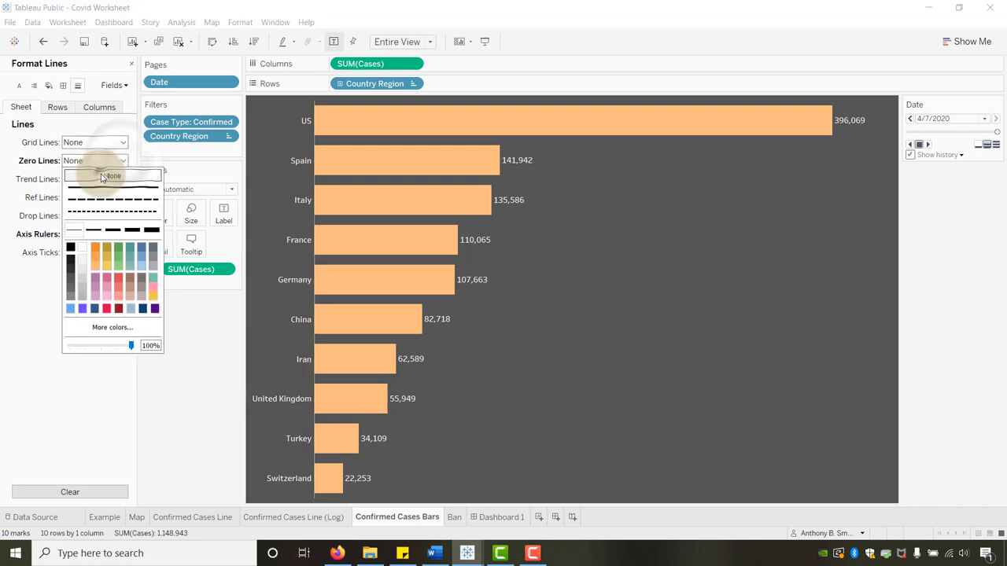
pyautogui.click(207, 367)
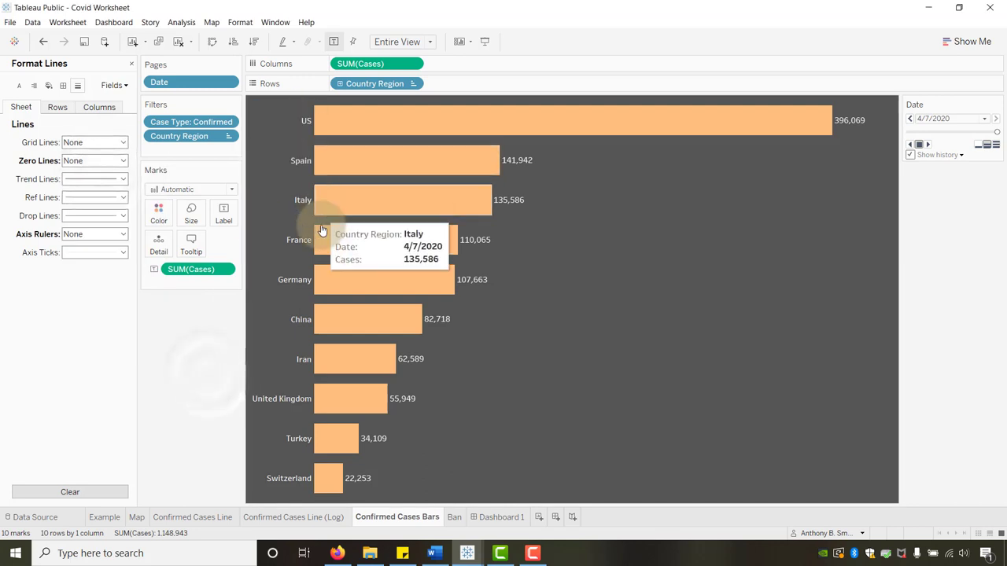
pyautogui.click(194, 371)
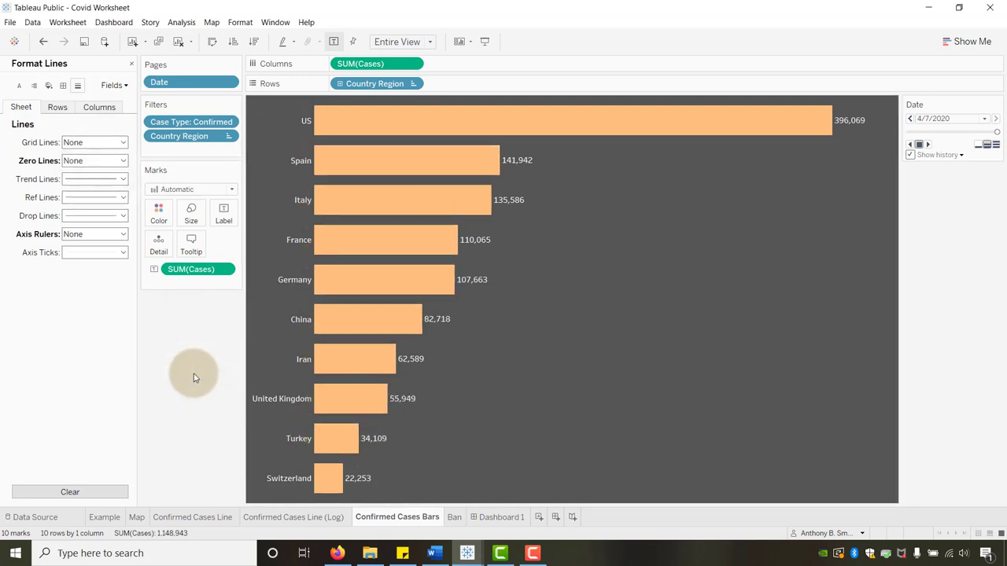
# - Close the line formatting and color the bars light blue with a black border
pyautogui.click(132, 63)
pyautogui.click(160, 219)
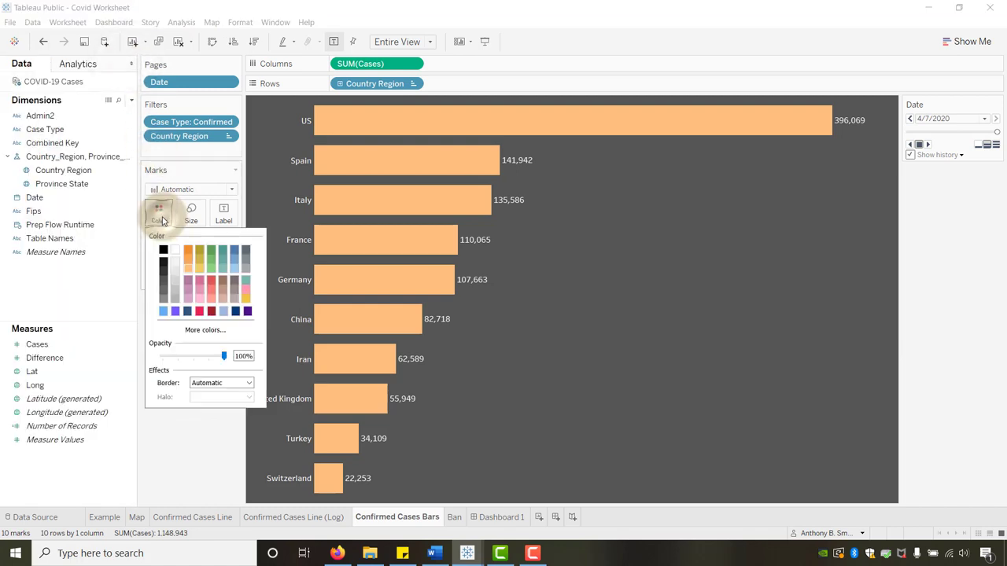
pyautogui.click(162, 312)
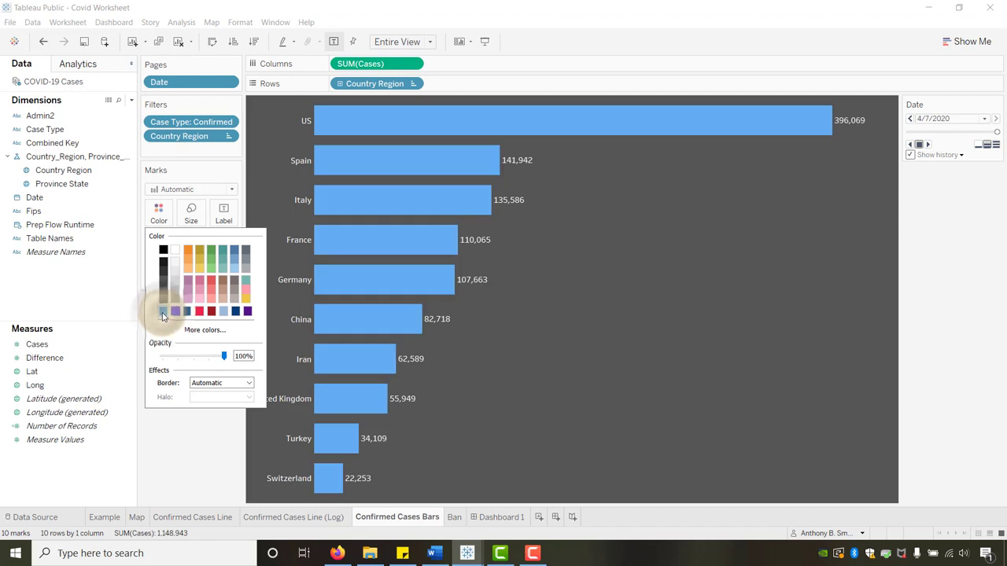
pyautogui.click(245, 383)
pyautogui.click(198, 428)
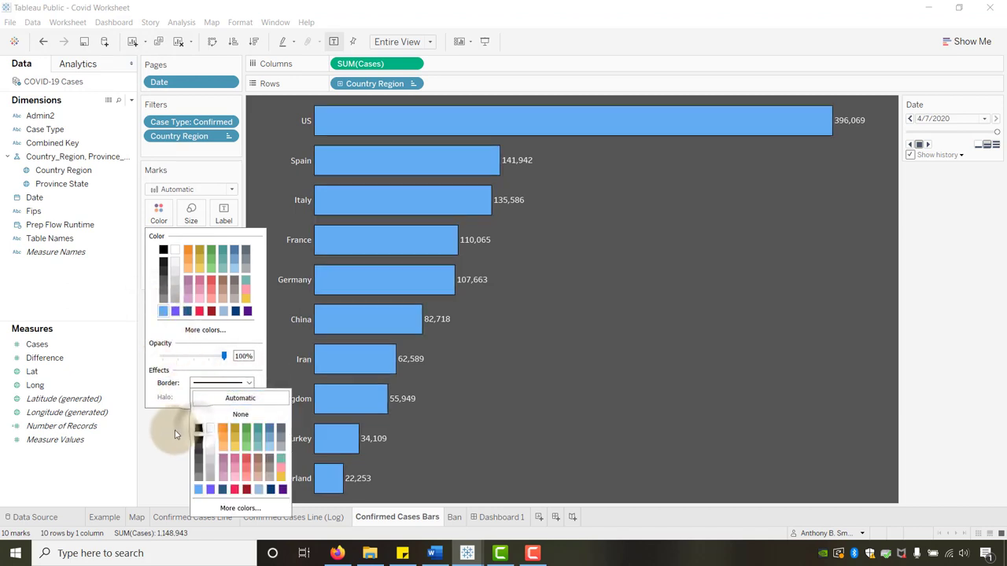
pyautogui.click(178, 438)
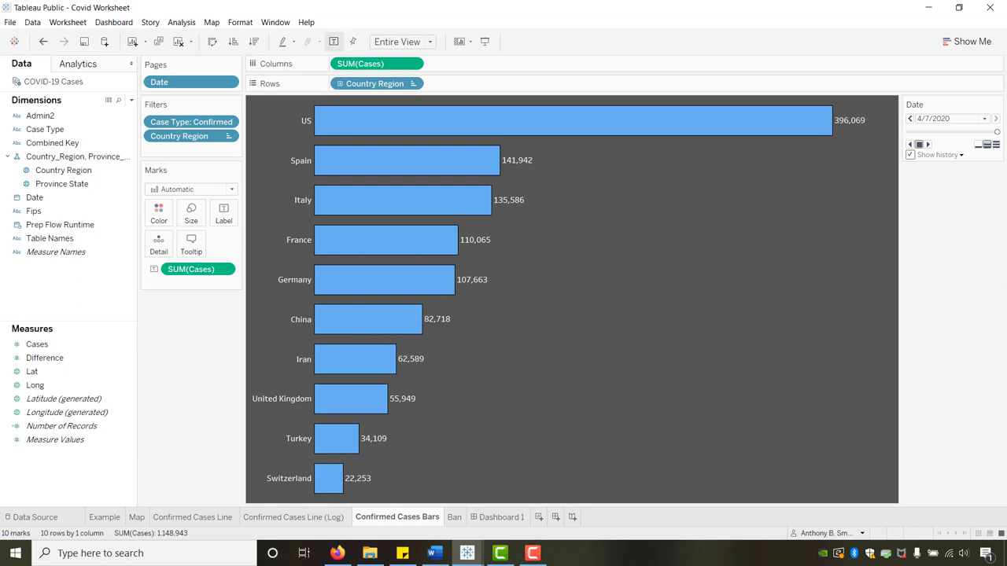
pyautogui.press('F10')
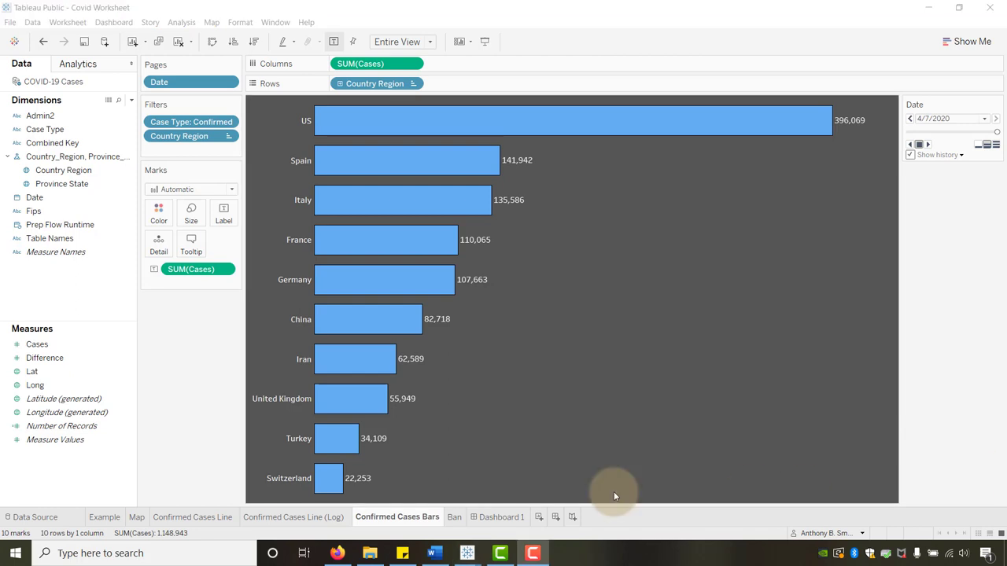
# - Rename the Ban sheet as Confirmed Cases Ban
pyautogui.click(454, 519)
pyautogui.doubleClick(454, 519)
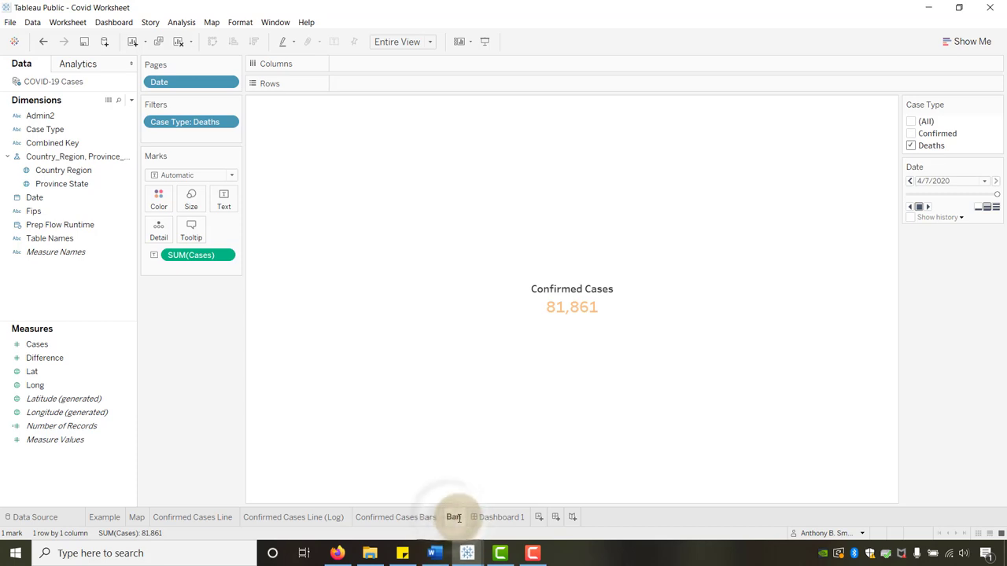
pyautogui.write('co')
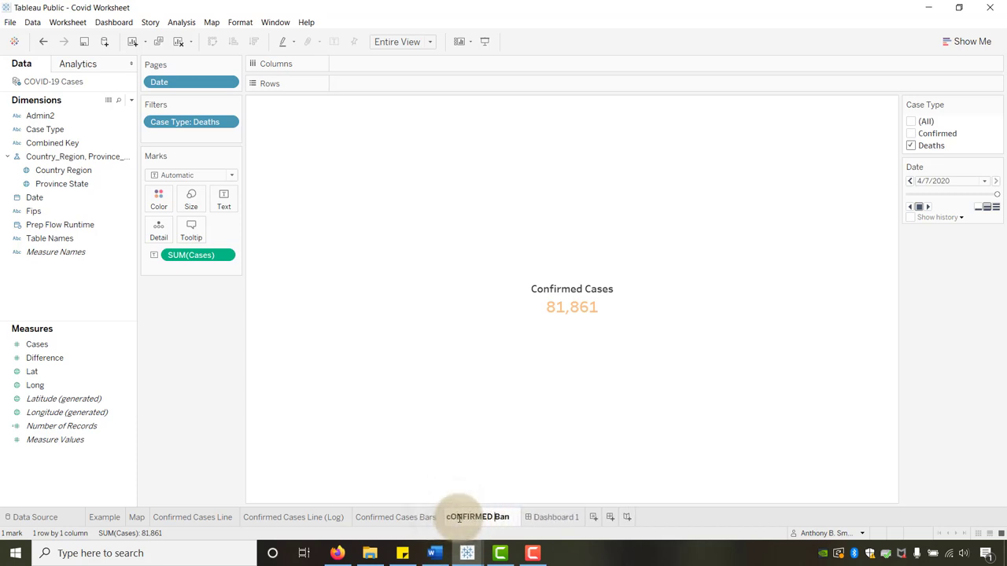
pyautogui.write('NFIRMED')
pyautogui.press('BackSpace')
pyautogui.press('BackSpace')
pyautogui.press('BackSpace')
pyautogui.press('BackSpace')
pyautogui.press('BackSpace')
pyautogui.press('BackSpace')
pyautogui.press('BackSpace')
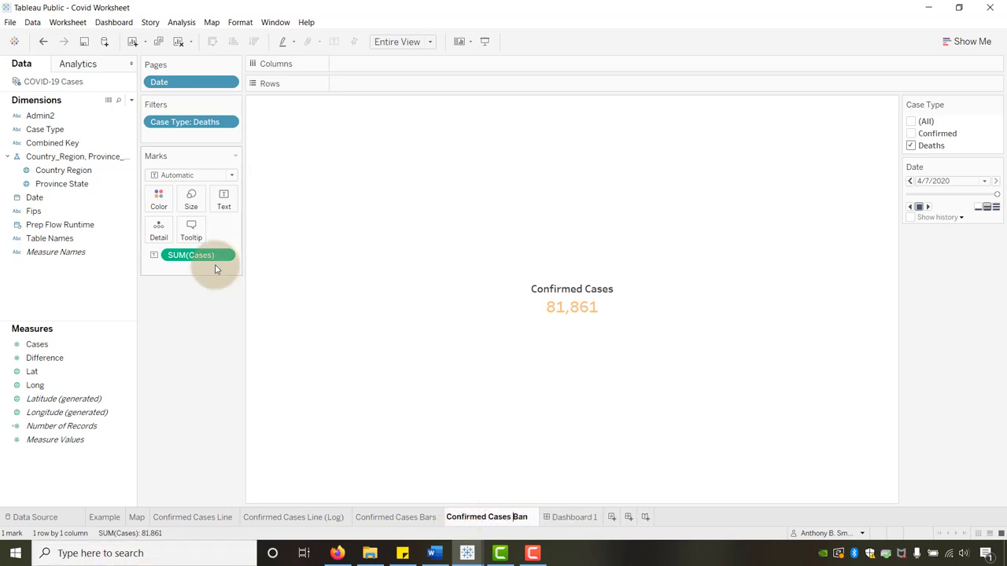
pyautogui.click(454, 214)
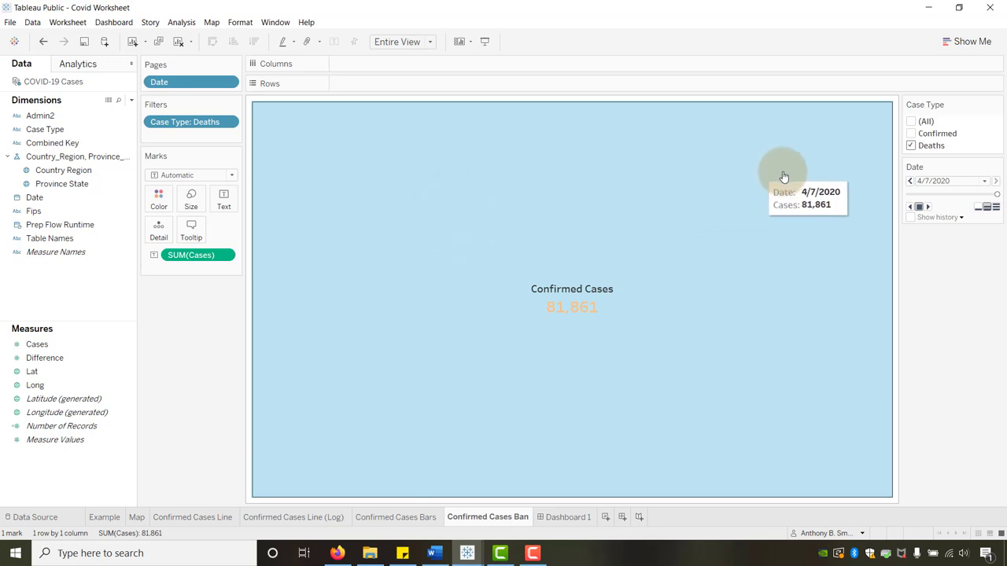
# - Filter the Confirmed Cases Ban sheet to the Confirmed case type instead of Deaths, and compare it with the Confirmed Cases Bars sheet
pyautogui.click(912, 145)
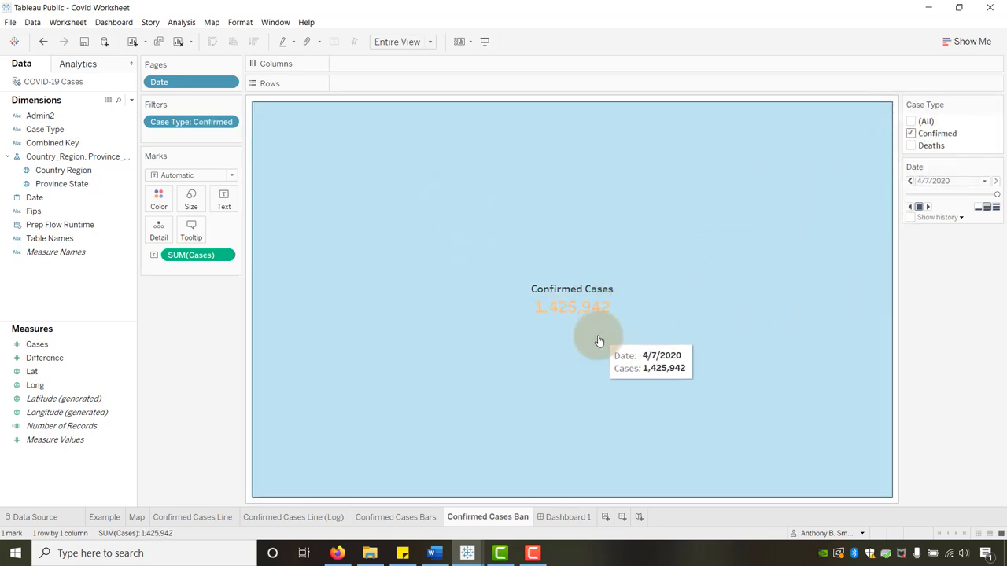
pyautogui.click(394, 517)
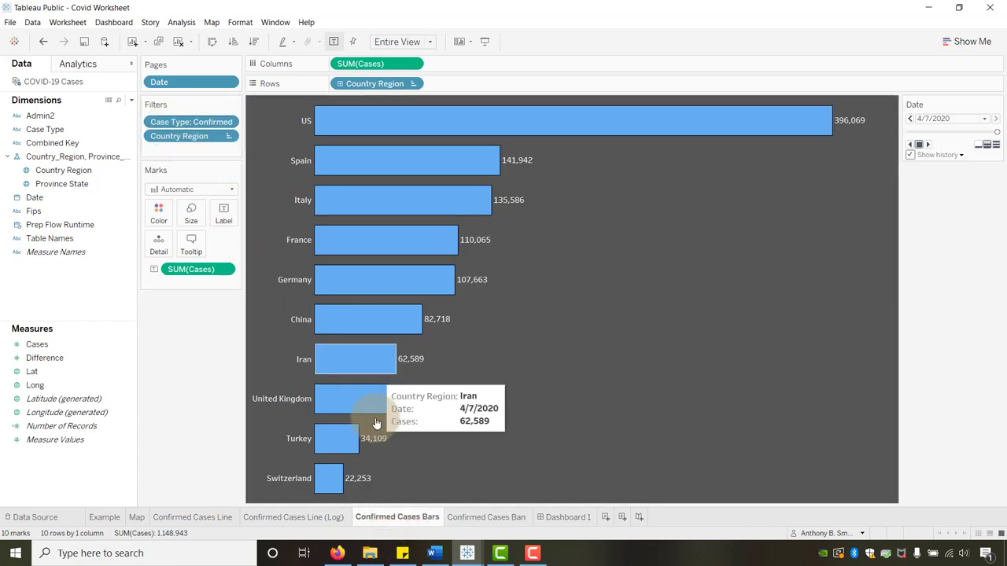
pyautogui.click(464, 517)
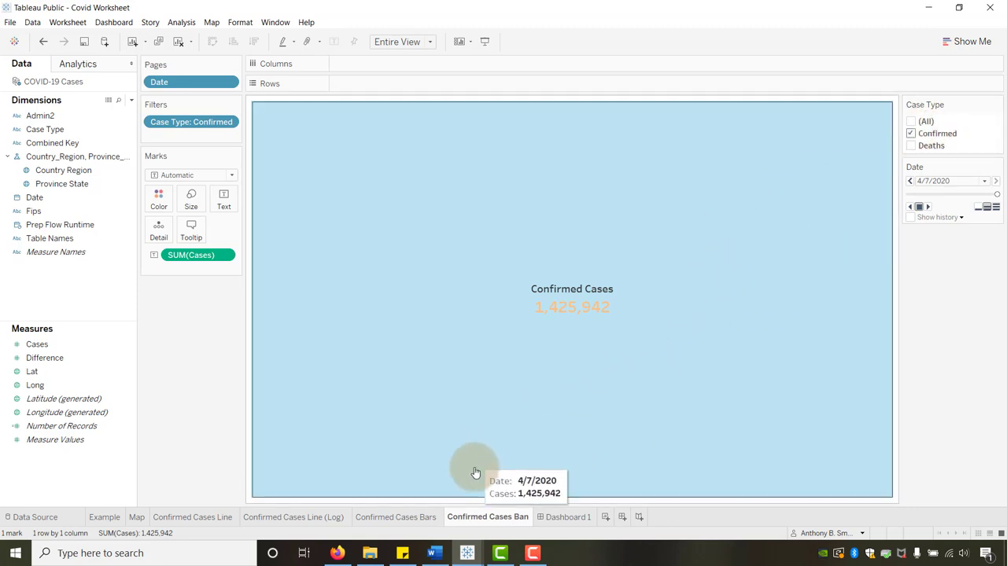
# - Set the worksheet shading of the Confirmed Cases Ban sheet to dark gray
pyautogui.moveTo(393, 319)
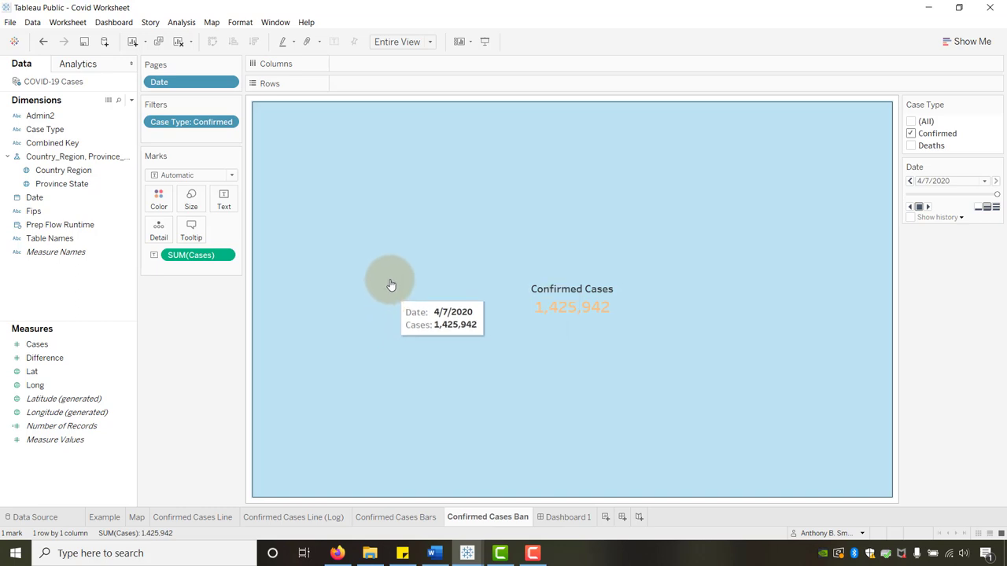
pyautogui.rightClick(407, 222)
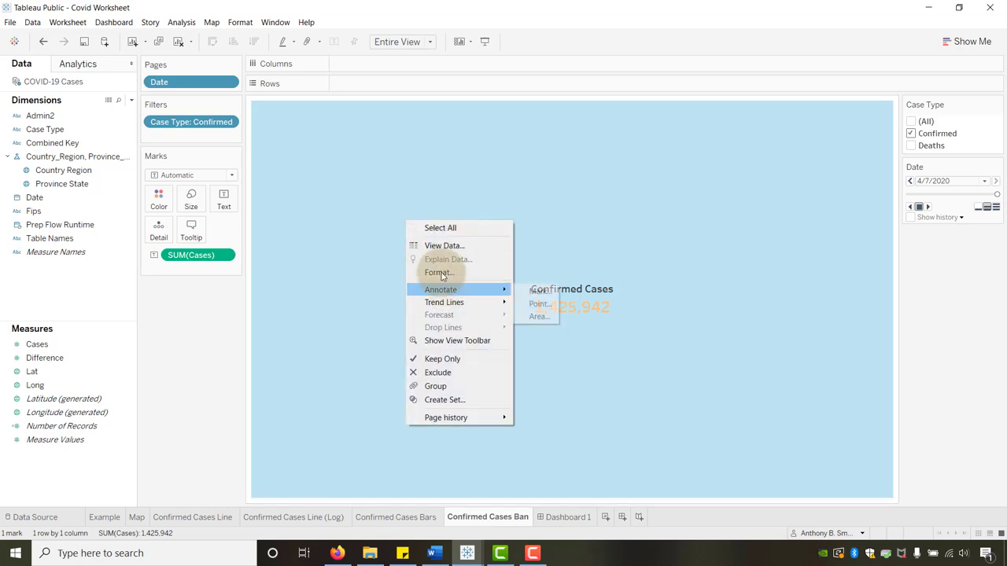
pyautogui.click(439, 272)
pyautogui.click(48, 85)
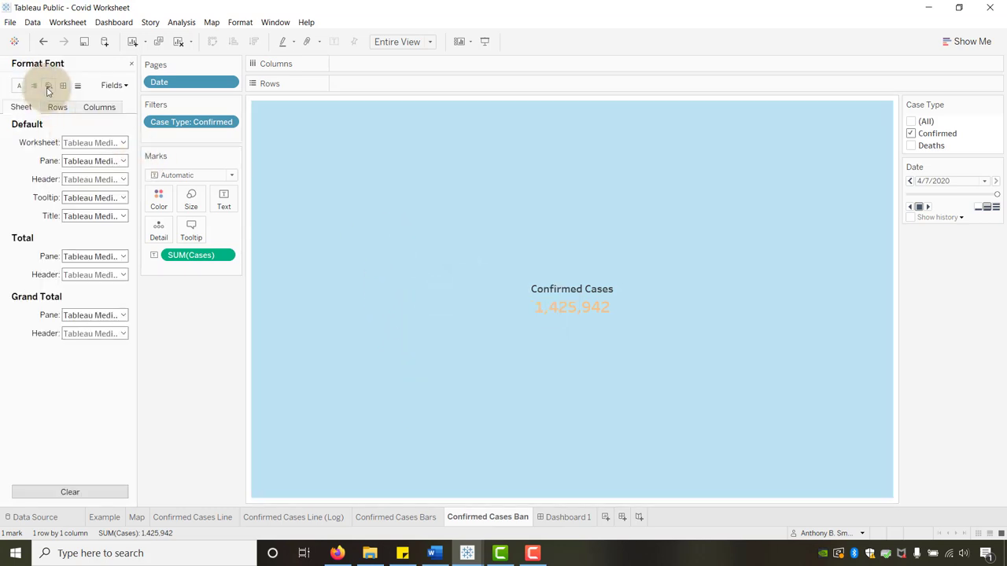
pyautogui.click(113, 142)
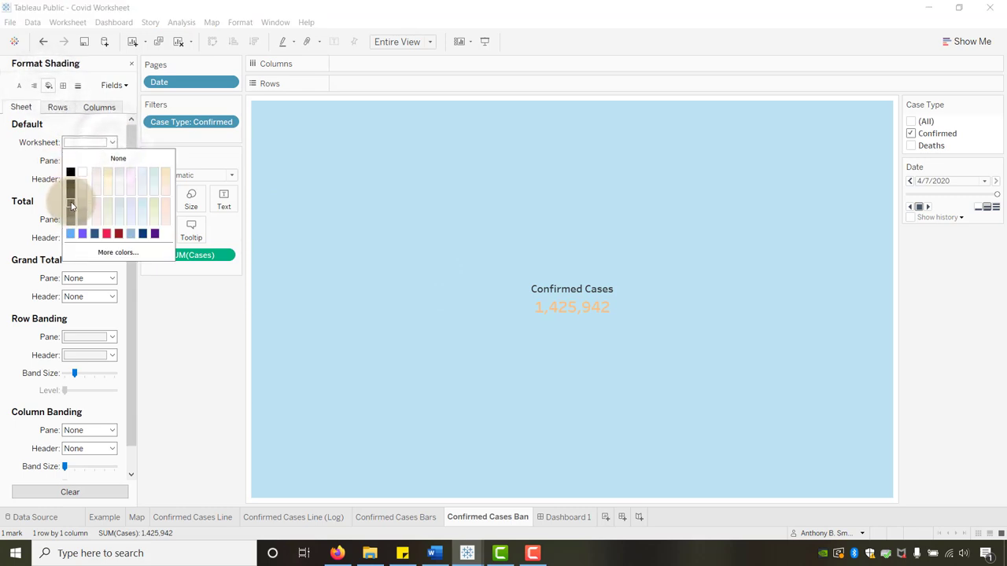
pyautogui.click(70, 197)
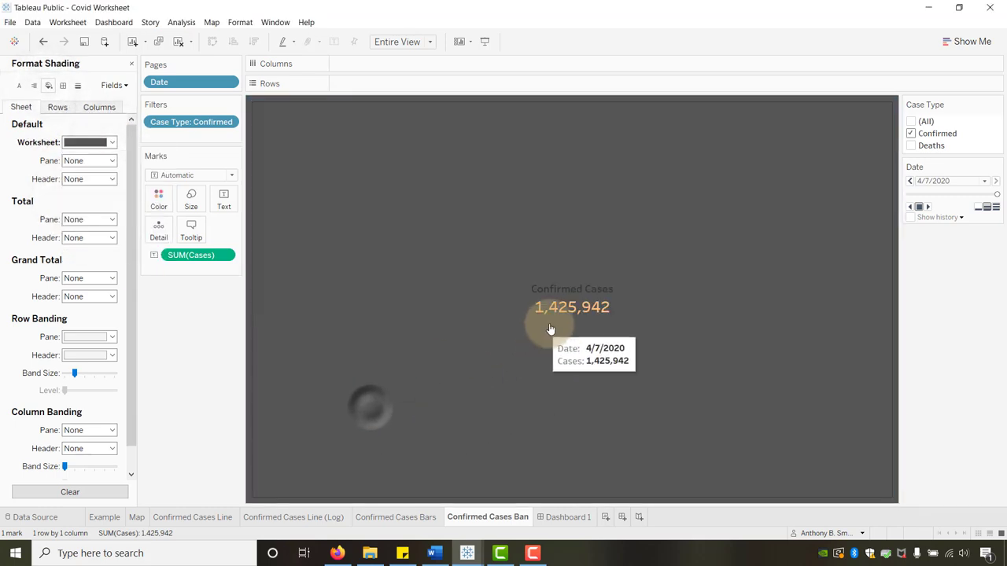
# - Open the text label of the Confirmed Cases Ban for editing and color its "Confirmed Cases" line white
pyautogui.click(224, 200)
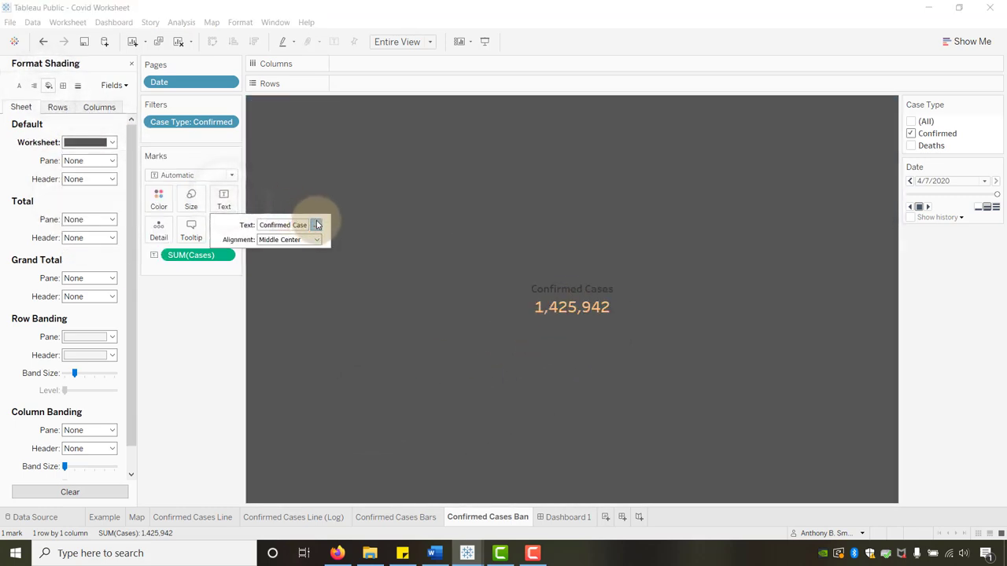
pyautogui.click(315, 225)
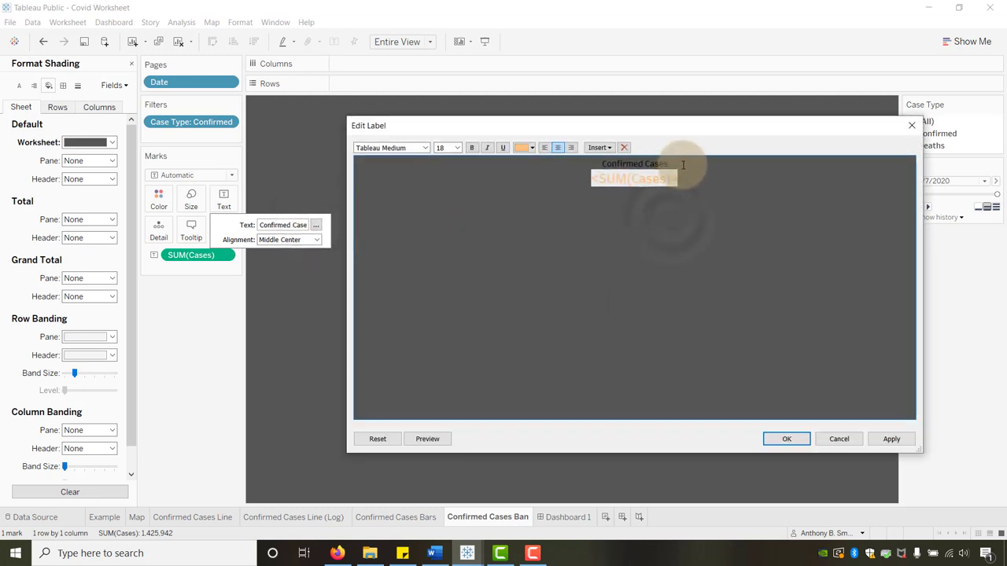
pyautogui.moveTo(682, 166); pyautogui.dragTo(598, 163)
pyautogui.click(533, 148)
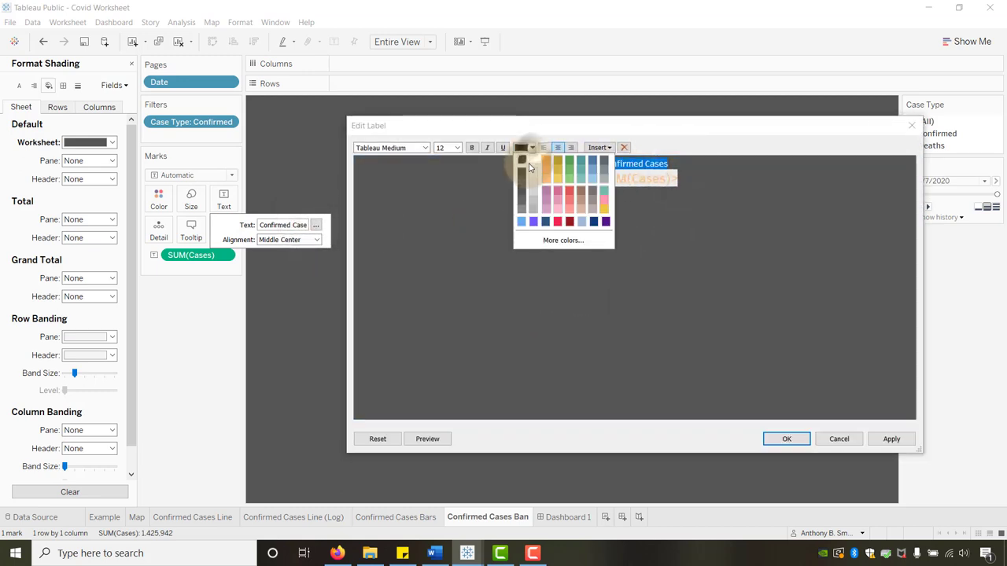
pyautogui.click(532, 162)
pyautogui.click(651, 215)
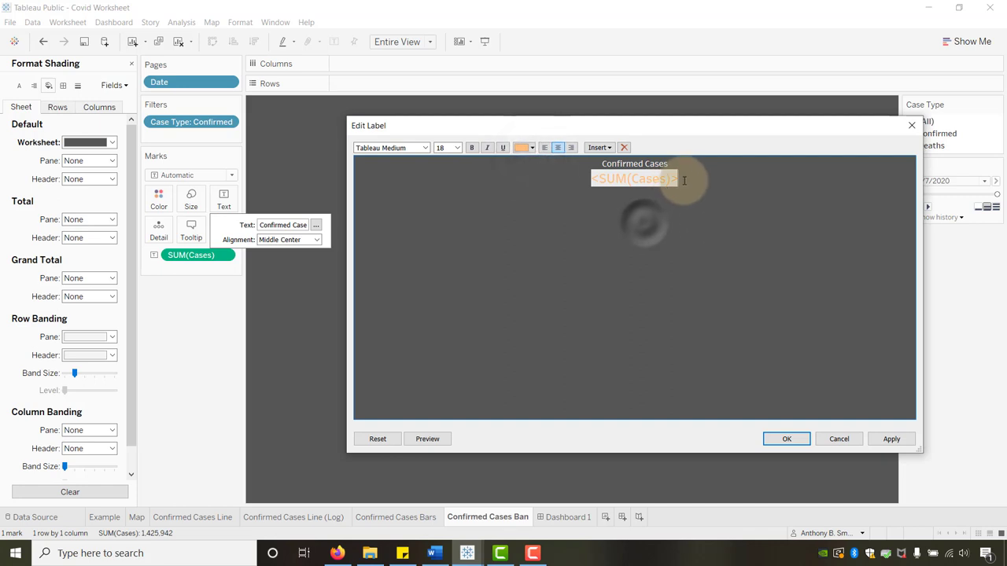
# - Color the <SUM(Cases)> value in the label light blue
pyautogui.moveTo(678, 179); pyautogui.dragTo(590, 179)
pyautogui.click(533, 147)
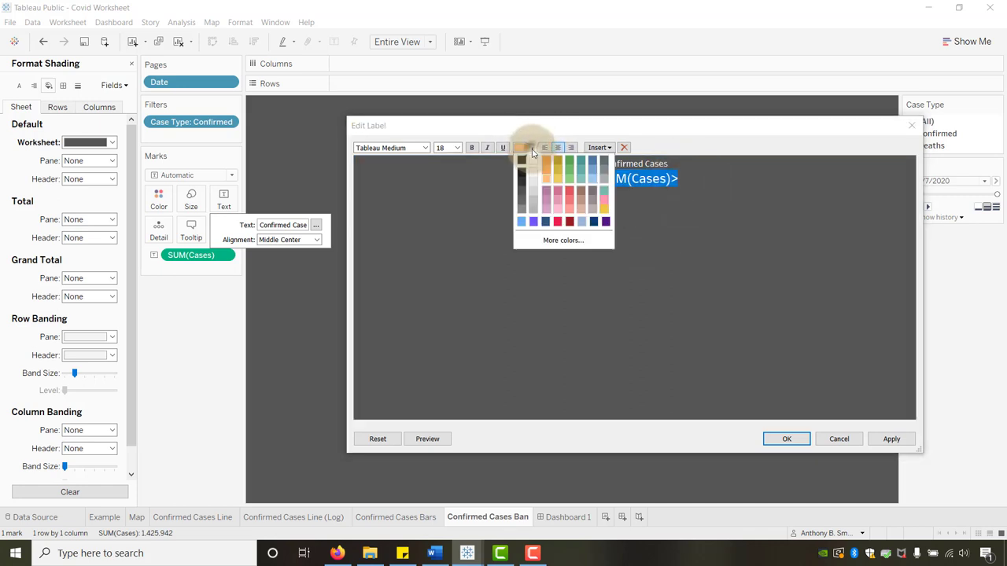
pyautogui.click(520, 227)
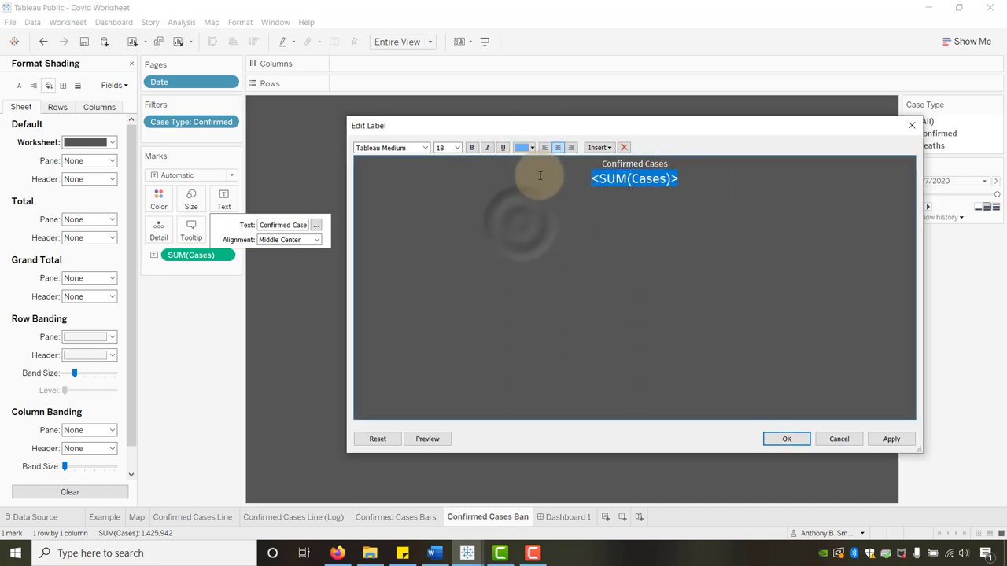
# - Confirm #63adf2 as the color of the <SUM(Cases)> value and apply the edited label to the Confirmed Cases Ban
pyautogui.click(532, 148)
pyautogui.click(543, 241)
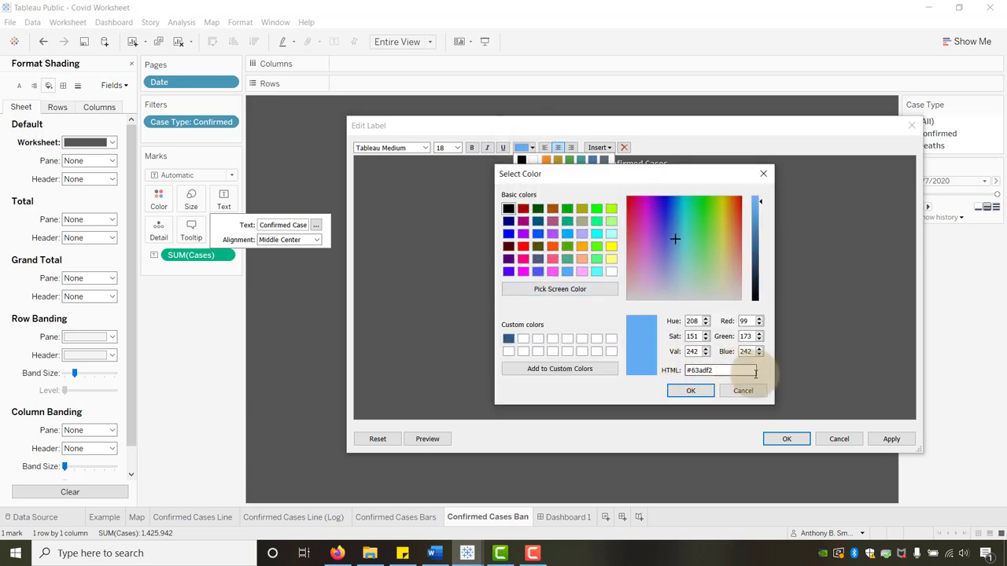
pyautogui.click(691, 390)
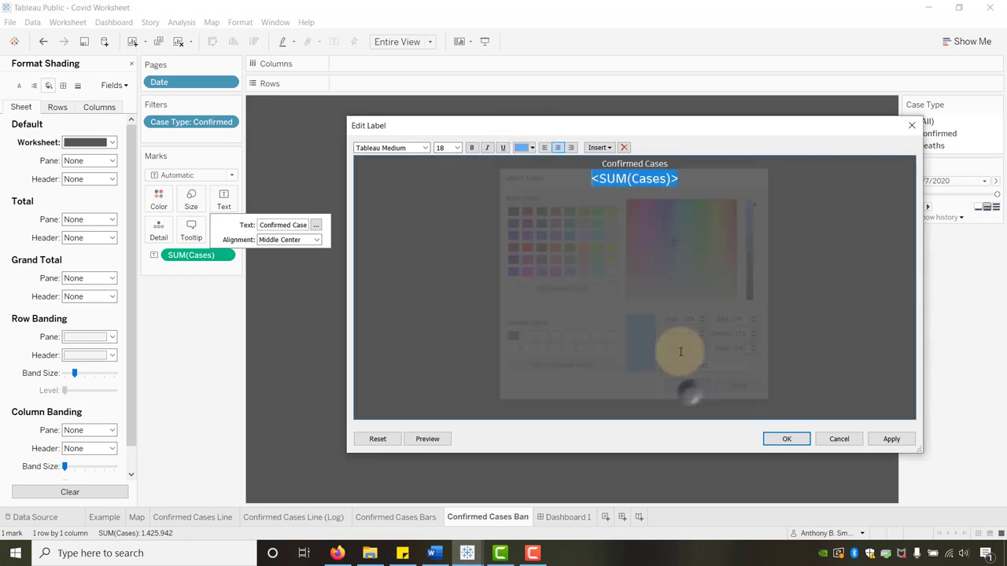
pyautogui.click(786, 438)
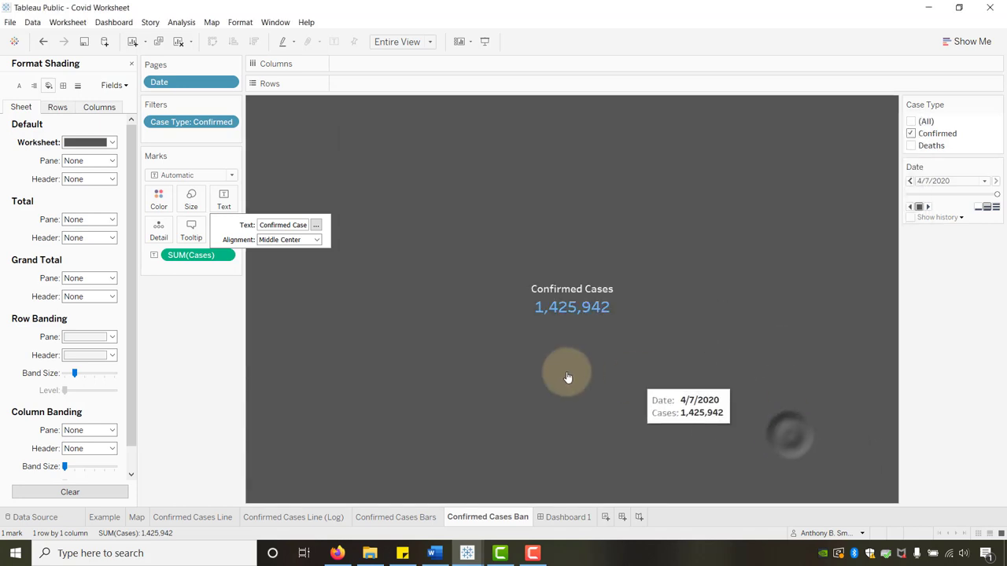
pyautogui.click(375, 295)
pyautogui.click(308, 311)
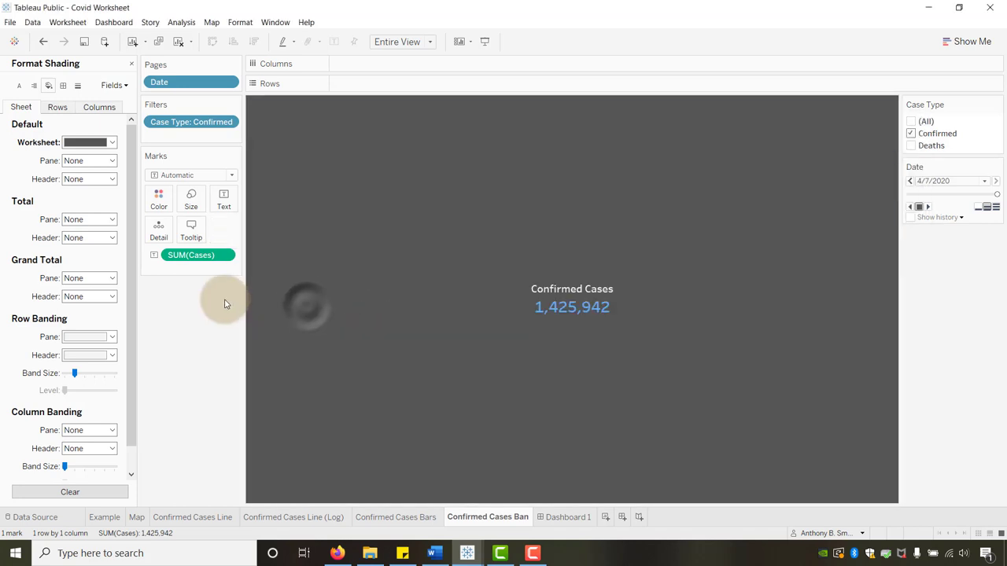
# - Delete all text from the tooltip of the Confirmed Cases Ban sheet and save the empty tooltip
pyautogui.click(193, 236)
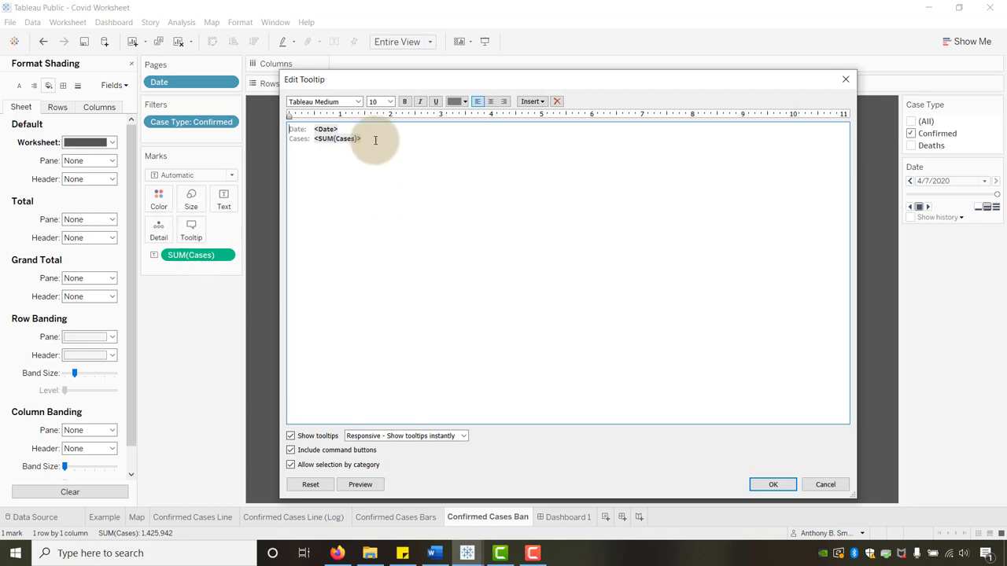
pyautogui.moveTo(374, 141); pyautogui.dragTo(272, 124)
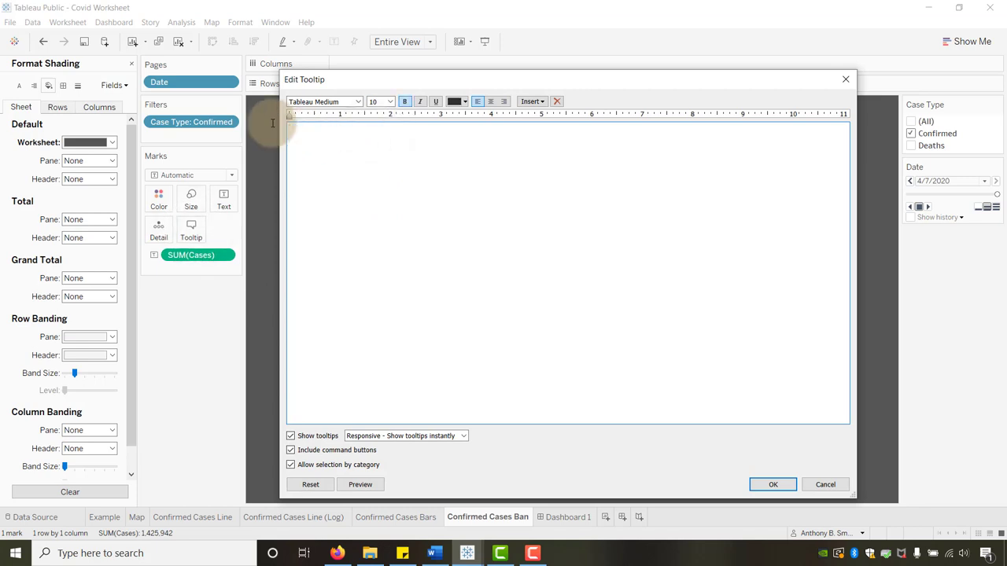
pyautogui.click(773, 483)
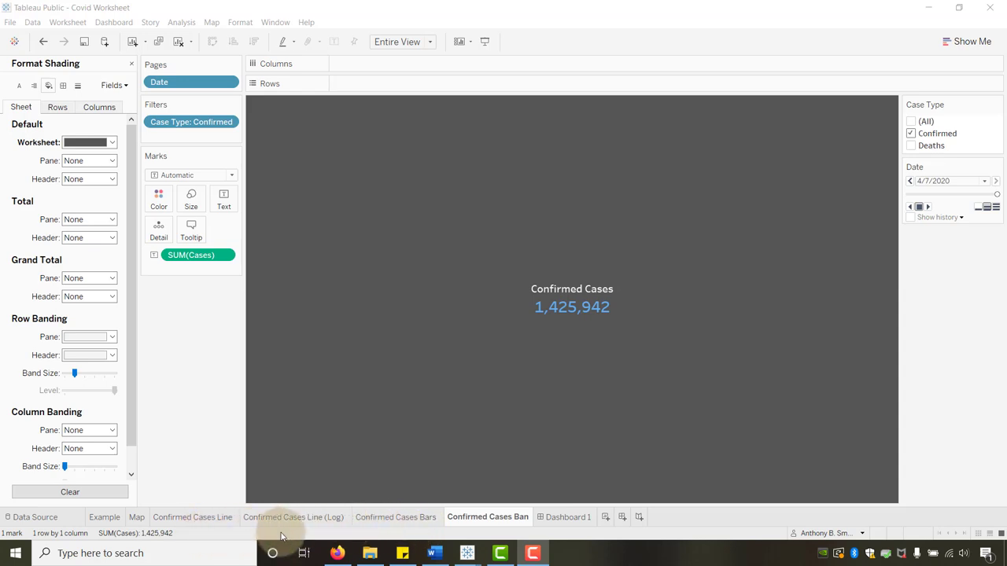
# - Review the Confirmed Cases Line, Confirmed Cases Line (Log), Confirmed Cases Bars and Confirmed Cases Ban sheets in turn
pyautogui.click(212, 521)
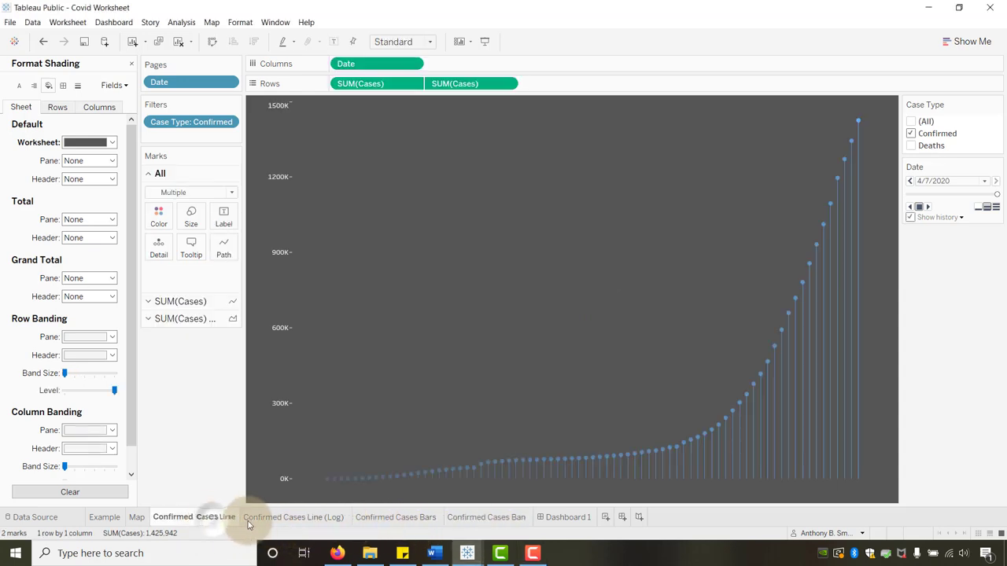
pyautogui.click(292, 518)
pyautogui.click(369, 520)
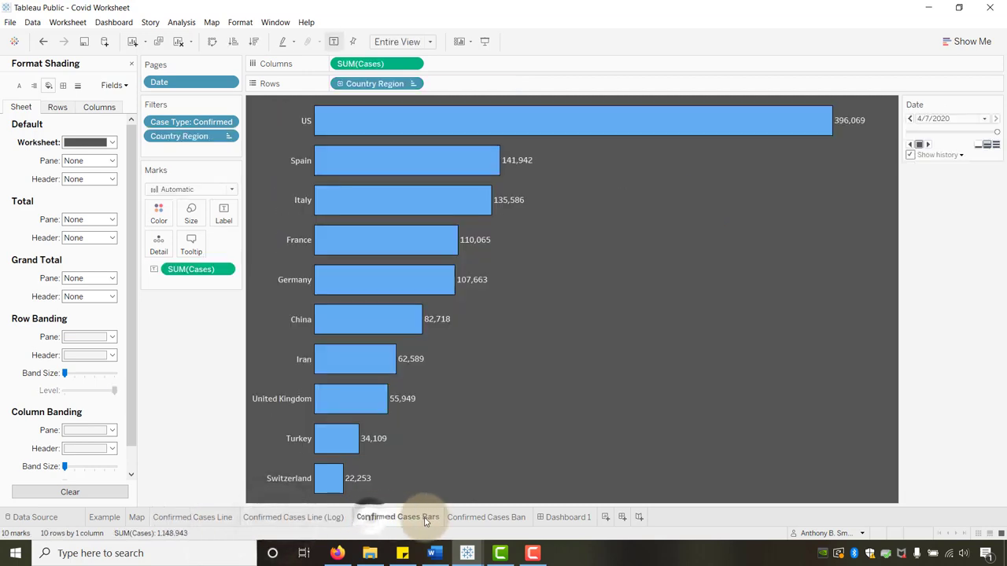
pyautogui.click(464, 520)
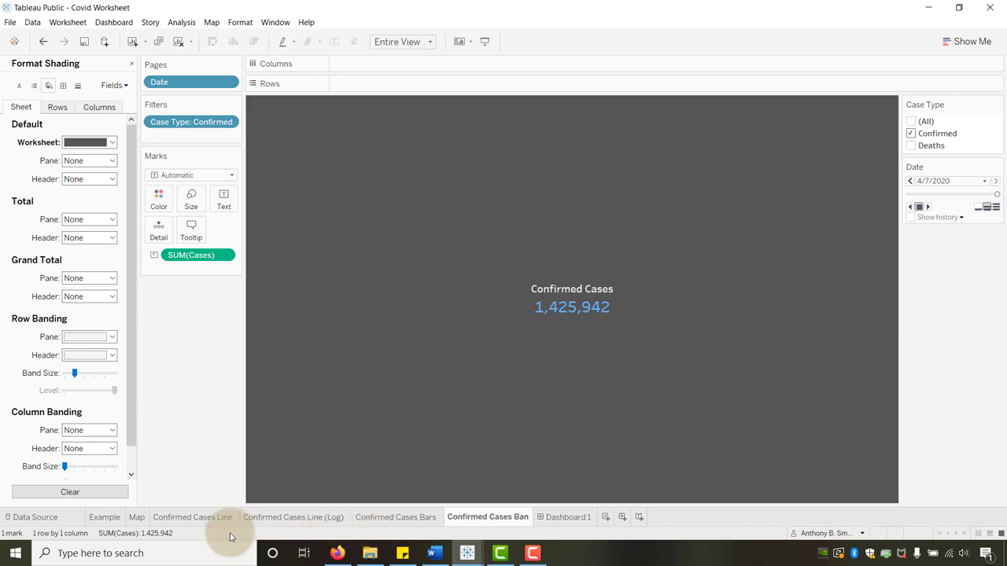
# - Color the tabs of the four sheets from Confirmed Cases Line through Confirmed Cases Ban blue
pyautogui.click(196, 517)
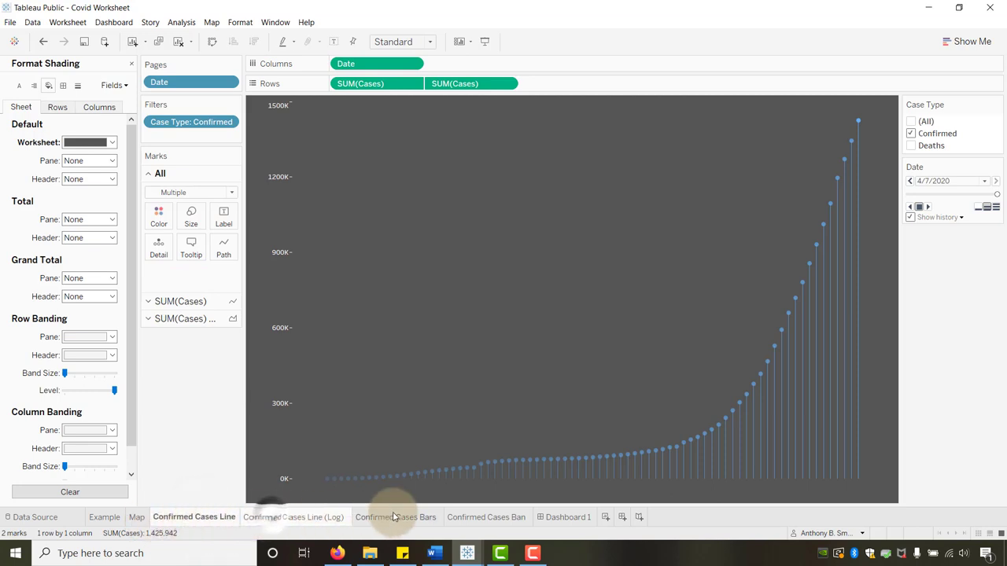
pyautogui.rightClick(479, 520)
pyautogui.moveTo(580, 509)
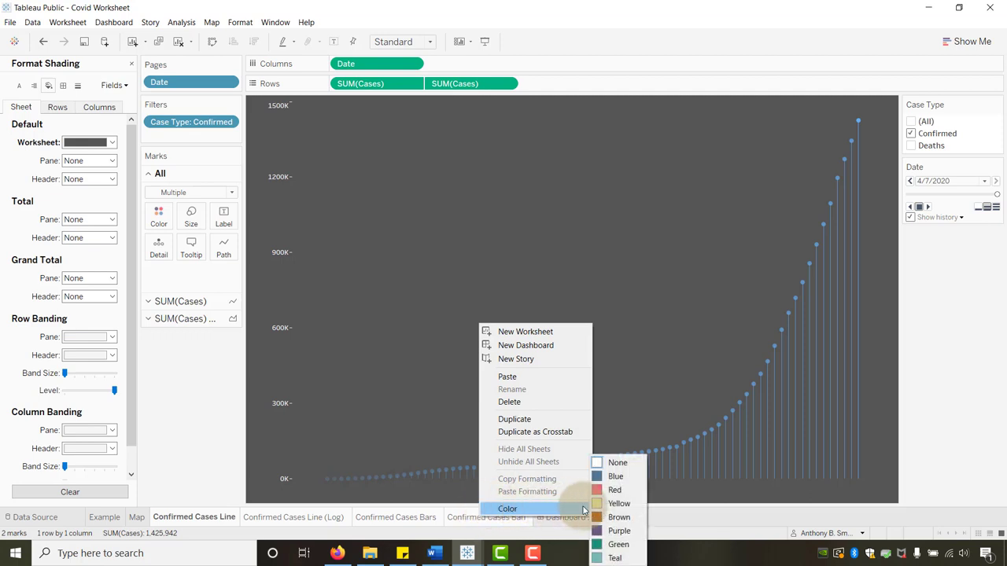
pyautogui.click(616, 476)
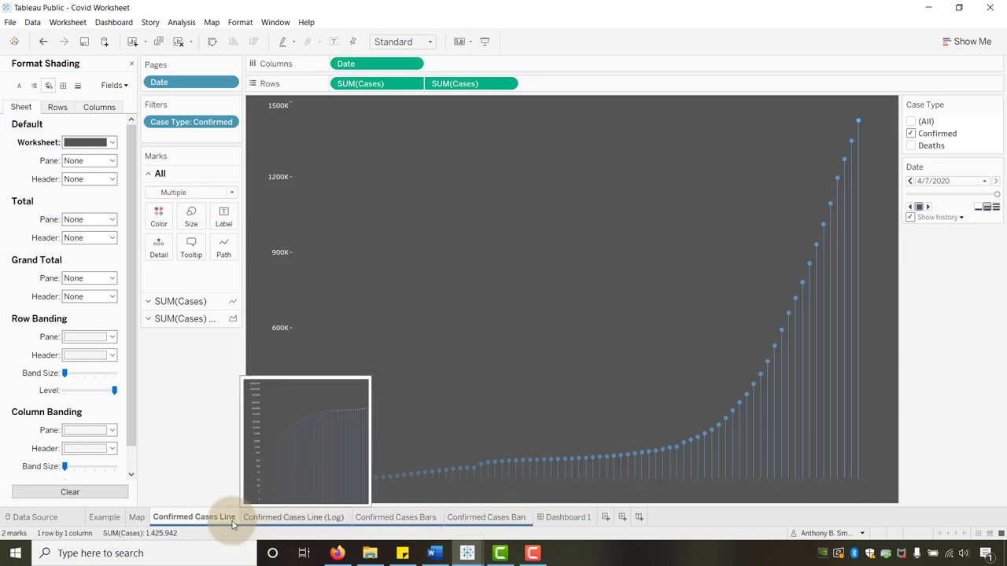
# - Duplicate the Confirmed Cases Line sheet and rename the copy Confirmed Deaths Line
pyautogui.rightClick(208, 522)
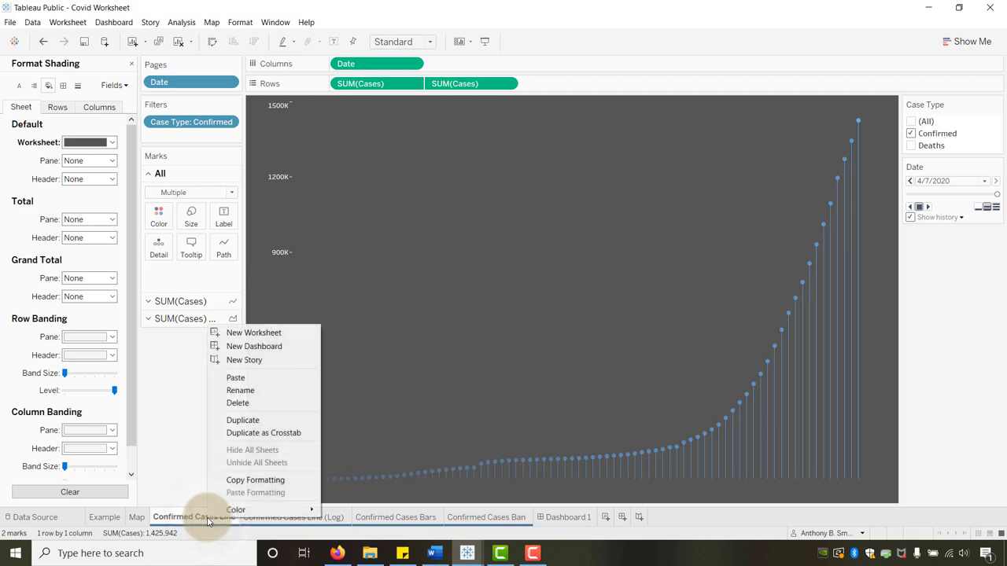
pyautogui.click(256, 421)
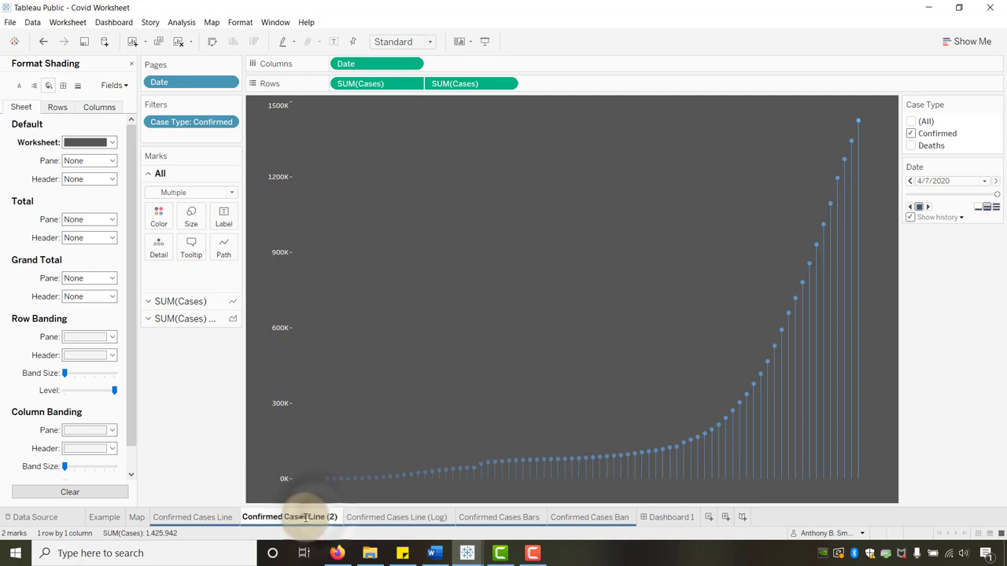
pyautogui.moveTo(312, 519)
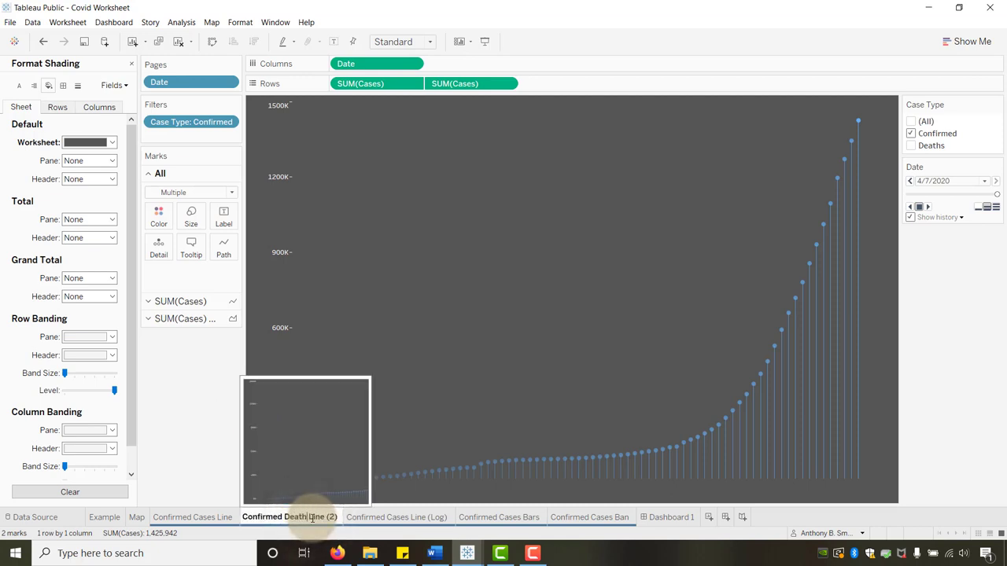
pyautogui.write('s')
pyautogui.press('Return')
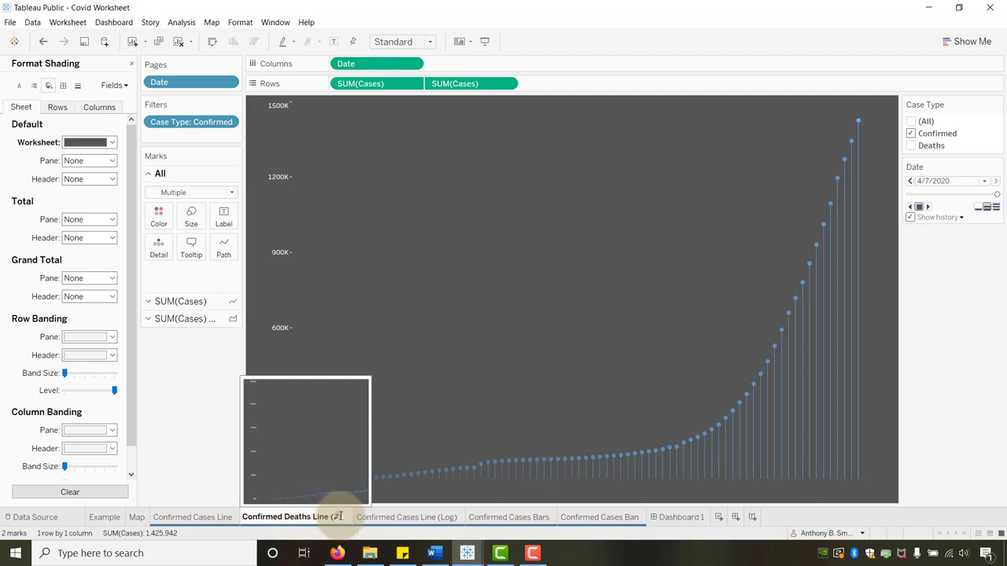
pyautogui.press('BackSpace')
pyautogui.press('BackSpace')
pyautogui.press('BackSpace')
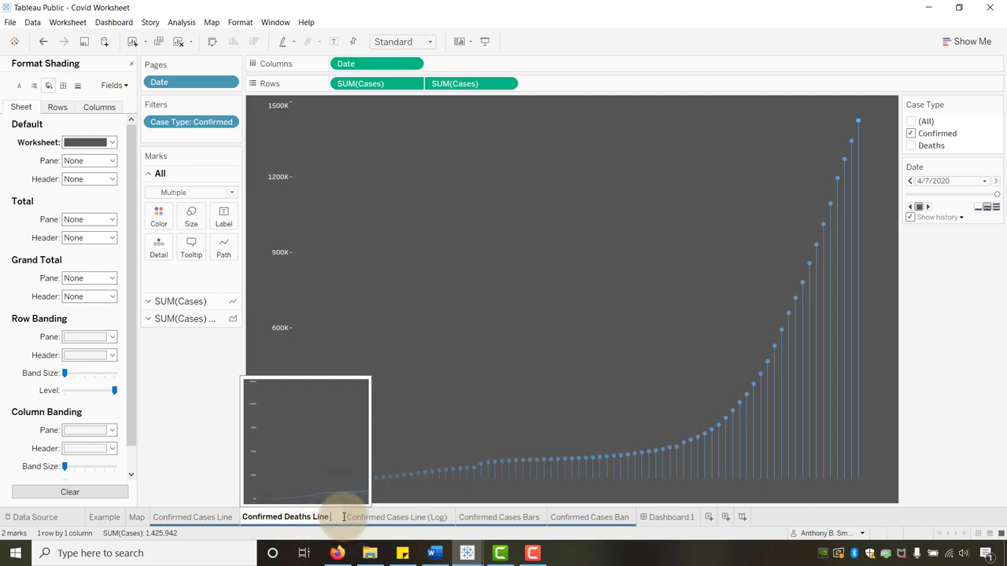
pyautogui.click(191, 405)
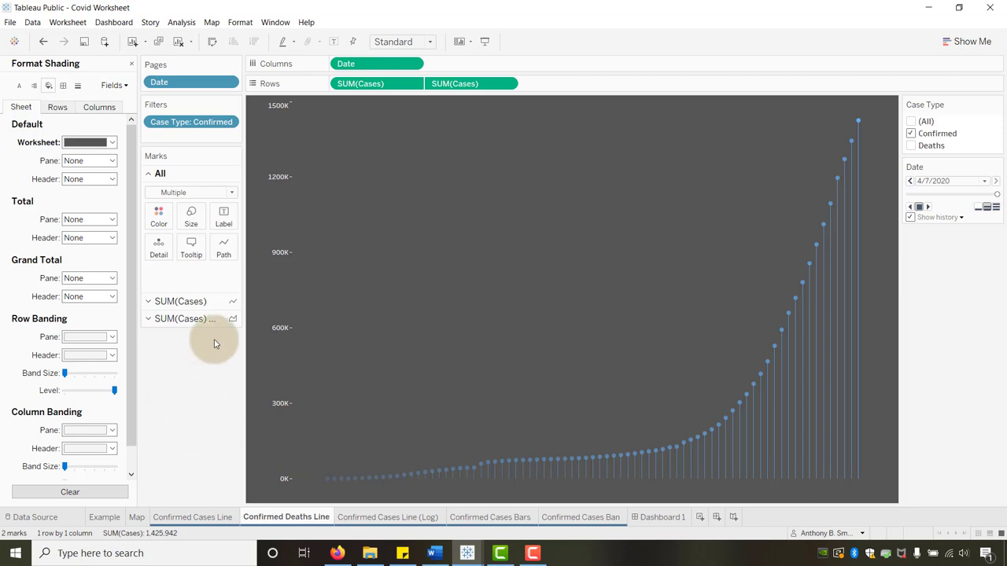
# - Filter the Confirmed Deaths Line sheet to Deaths instead of Confirmed and inspect the tooltip of the 4/7/2020 point
pyautogui.click(911, 133)
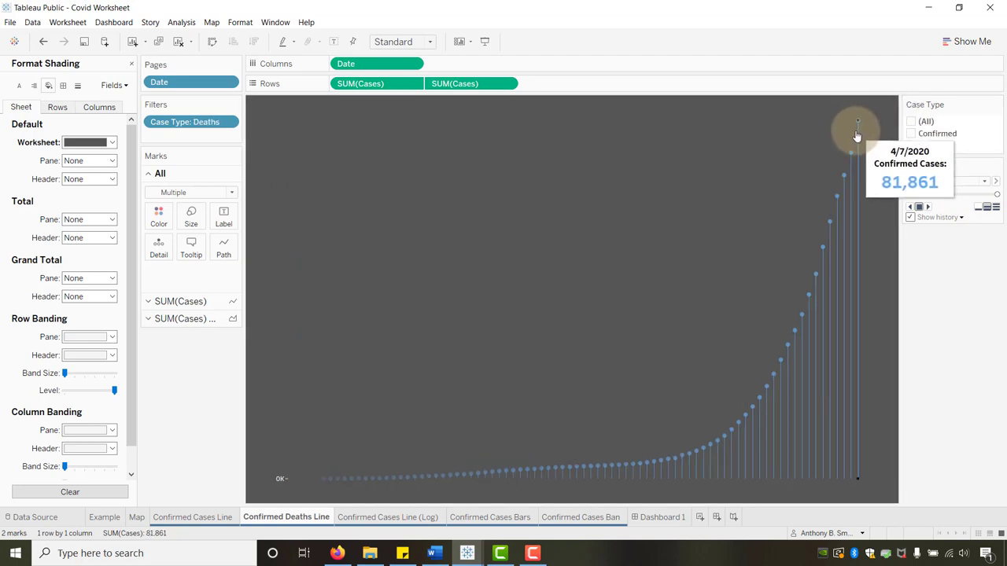
pyautogui.moveTo(857, 126)
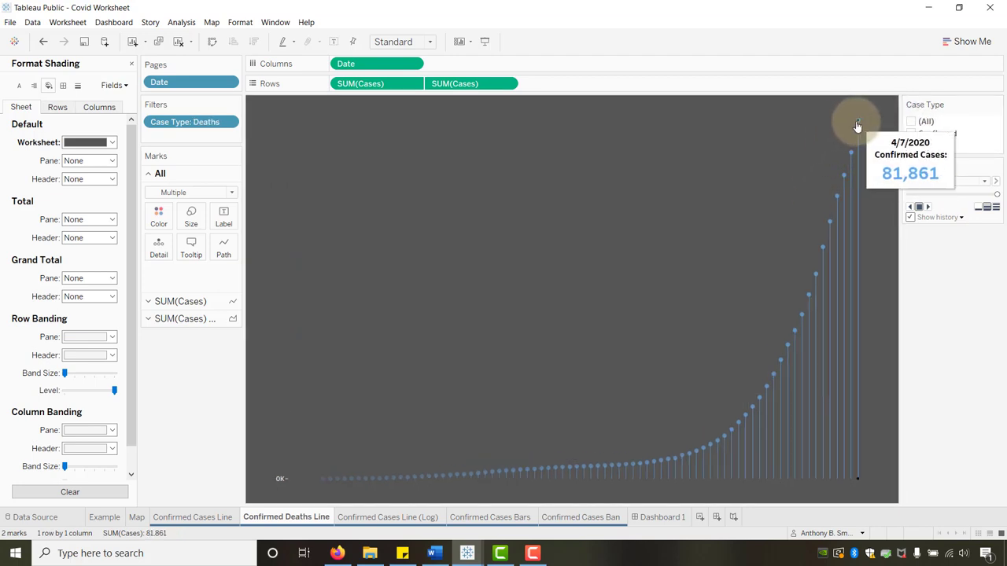
pyautogui.moveTo(843, 181)
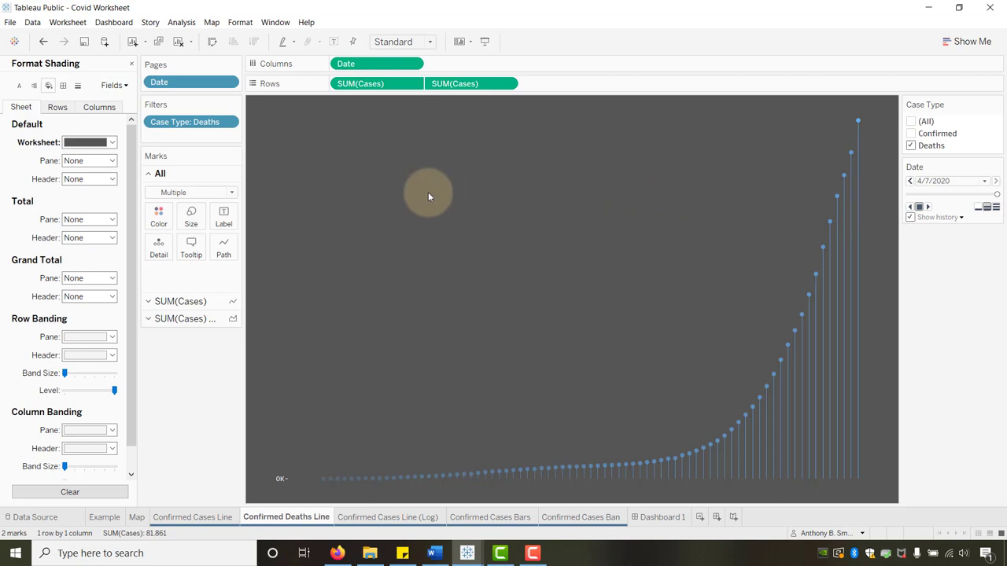
# - Set the fixed major tick interval of the Cases axis on the Confirmed Deaths Line sheet to 20,000
pyautogui.click(266, 395)
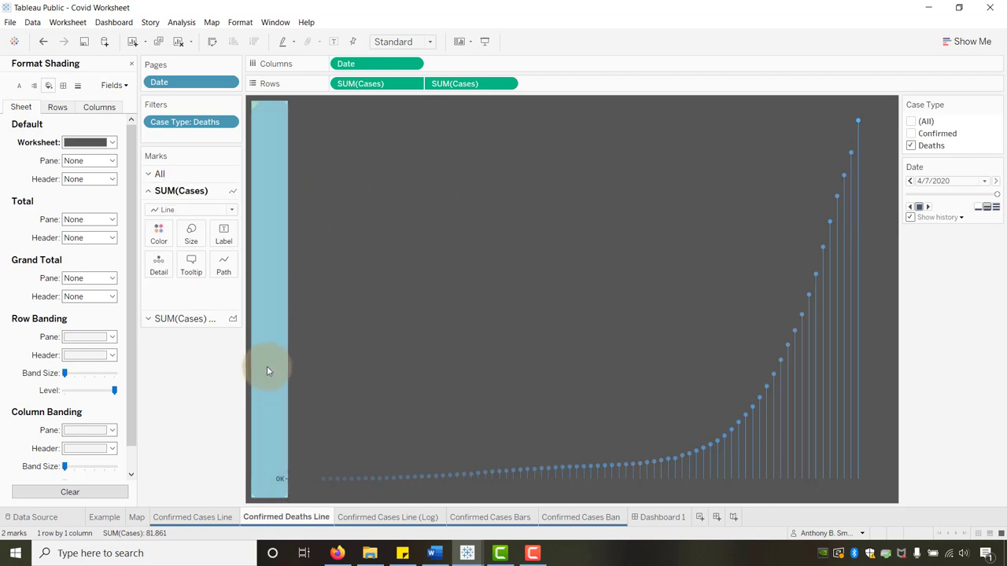
pyautogui.rightClick(268, 366)
pyautogui.click(280, 373)
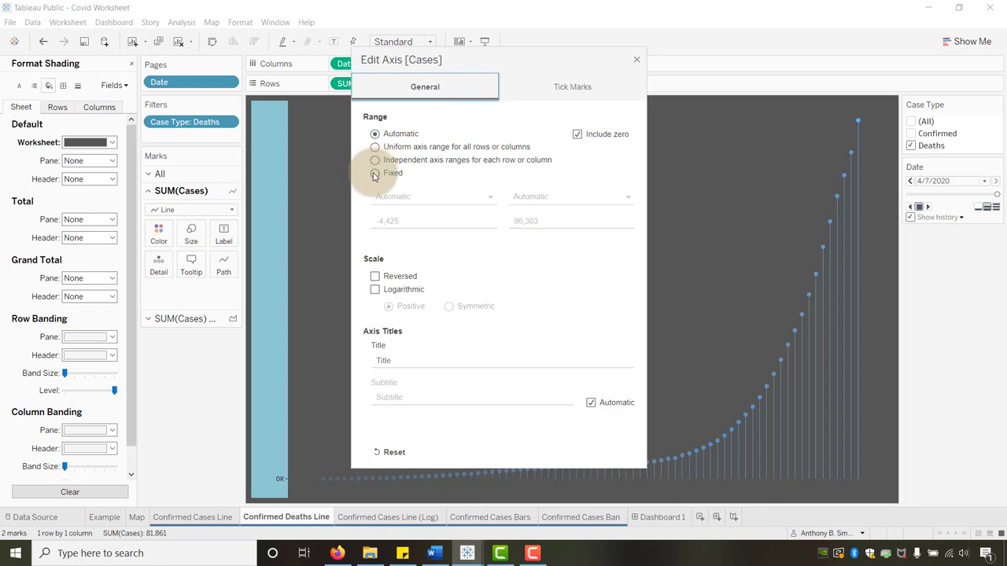
pyautogui.click(516, 84)
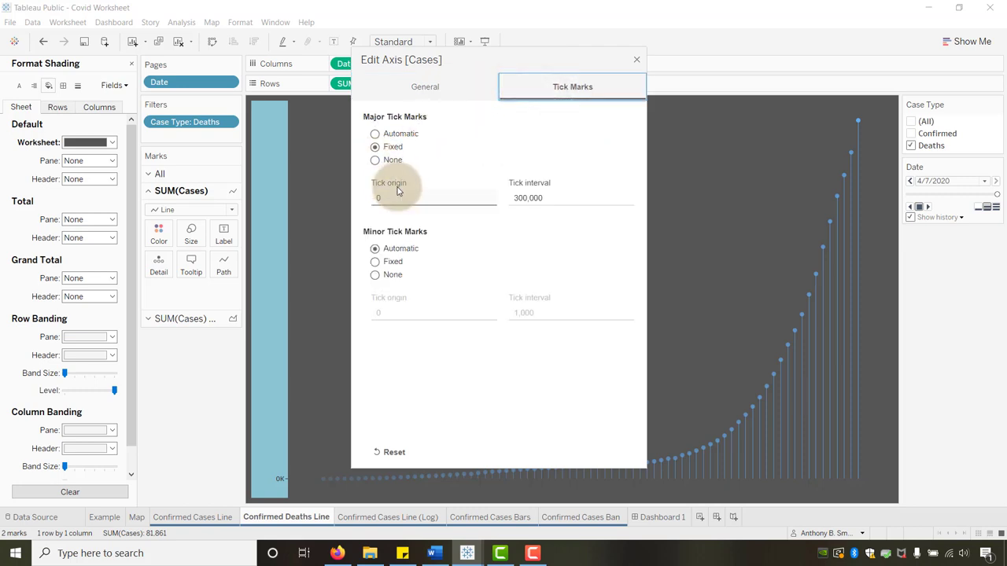
pyautogui.click(550, 197)
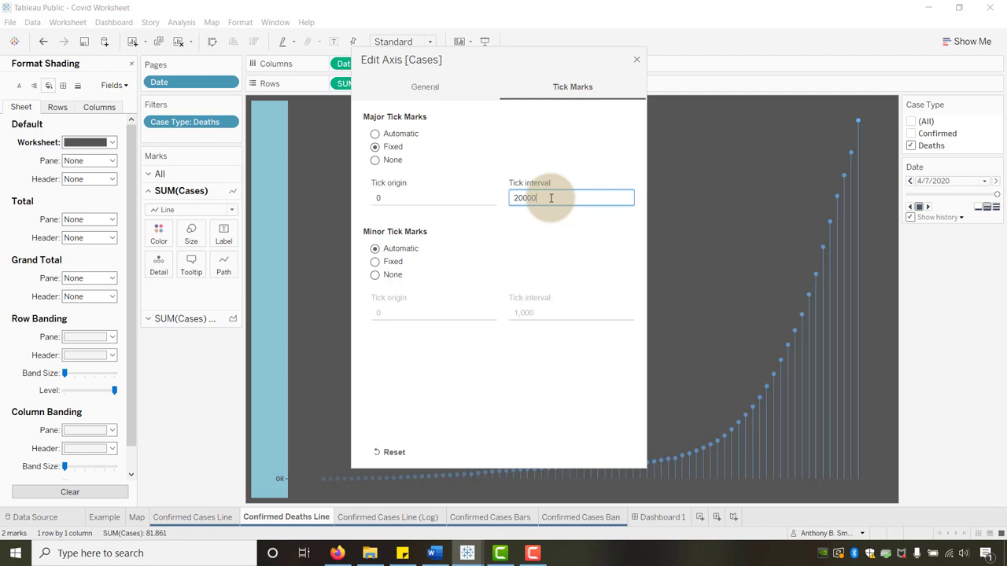
pyautogui.write('20000')
pyautogui.click(549, 253)
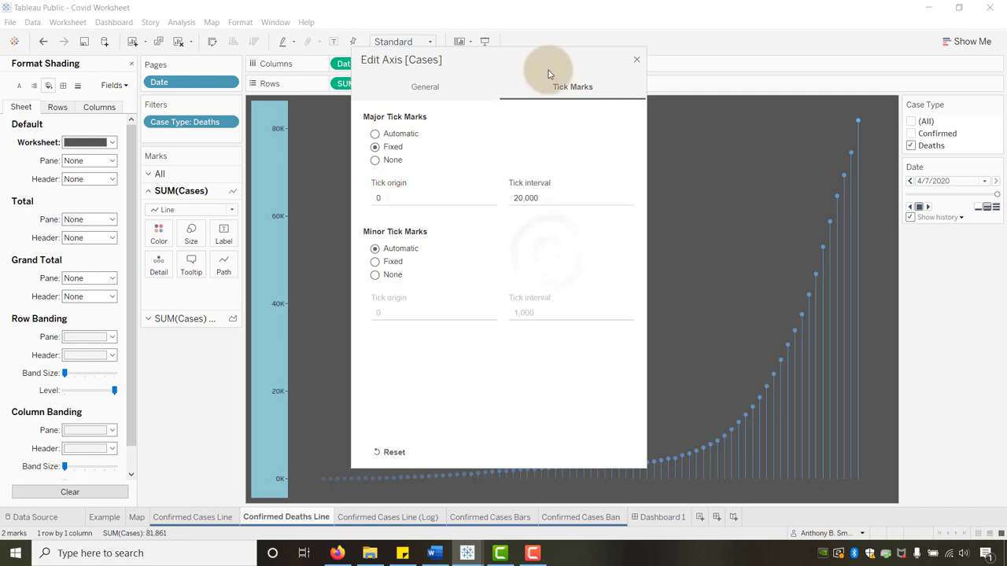
pyautogui.click(636, 63)
pyautogui.click(343, 204)
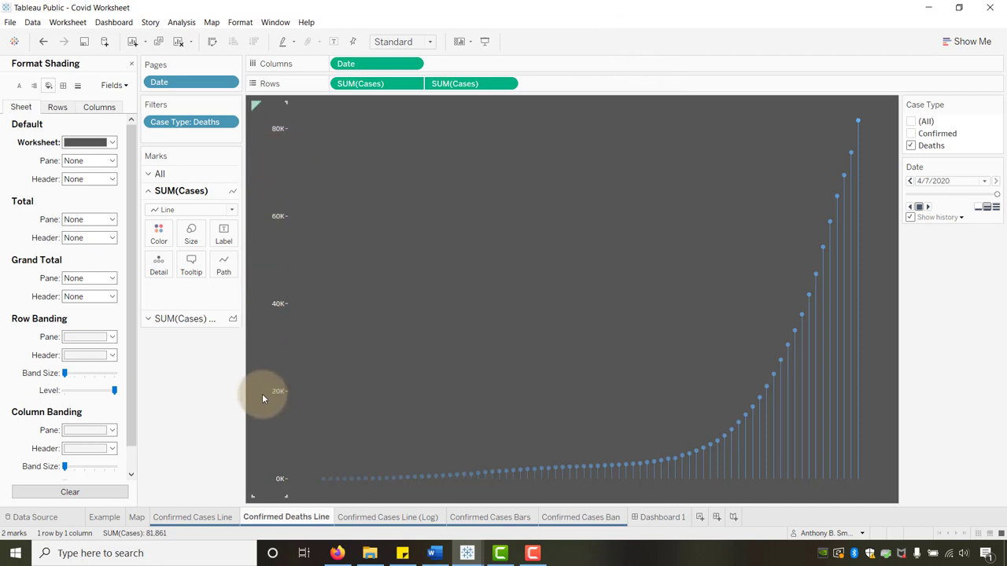
# - Color all marks of the Confirmed Deaths Line chart purple, #715aff
pyautogui.click(148, 175)
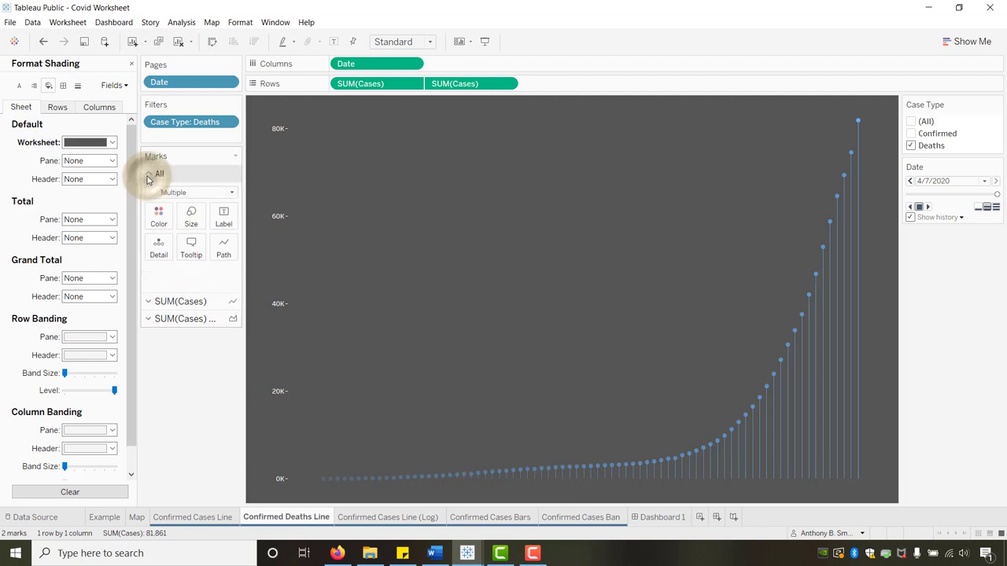
pyautogui.click(157, 224)
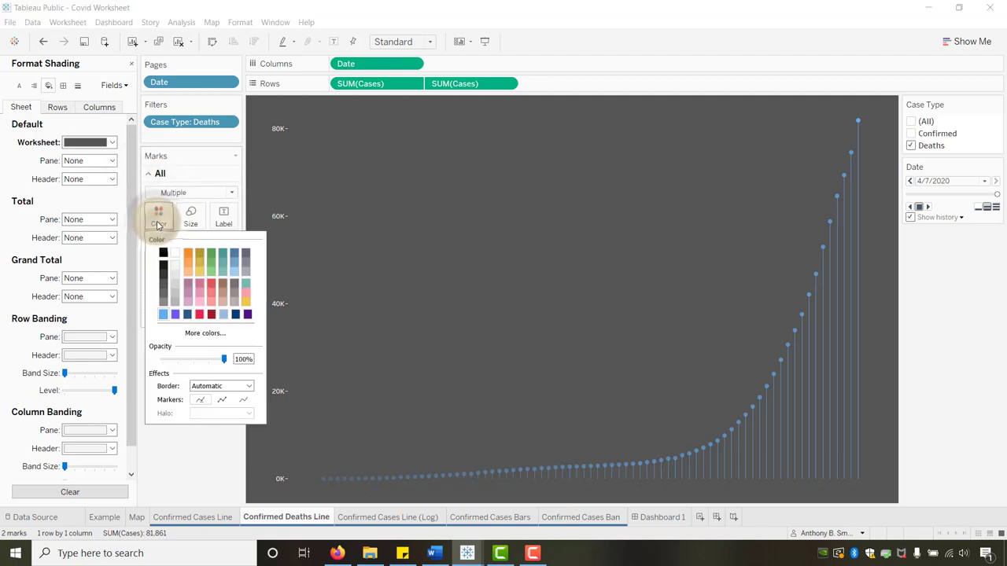
pyautogui.click(176, 315)
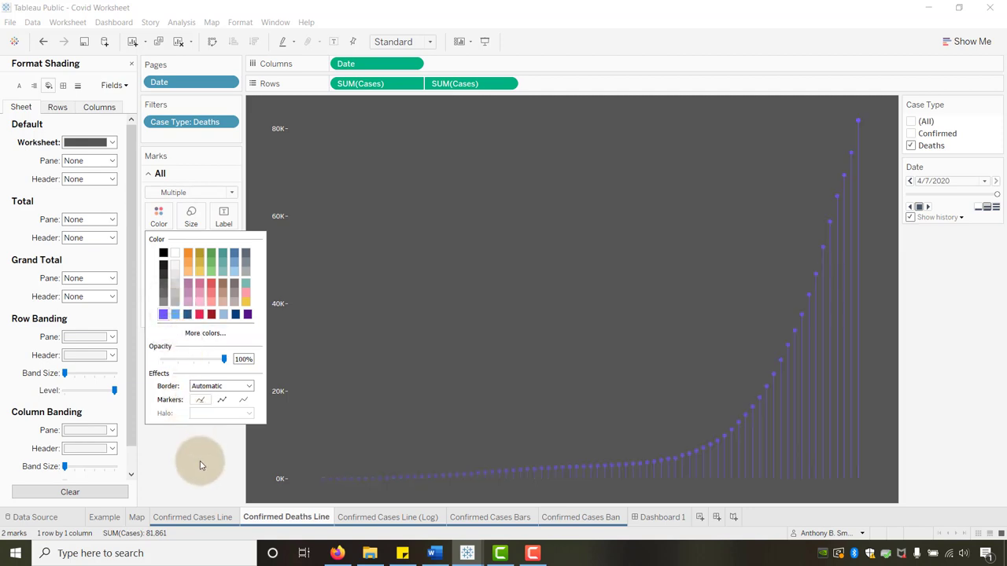
pyautogui.click(205, 333)
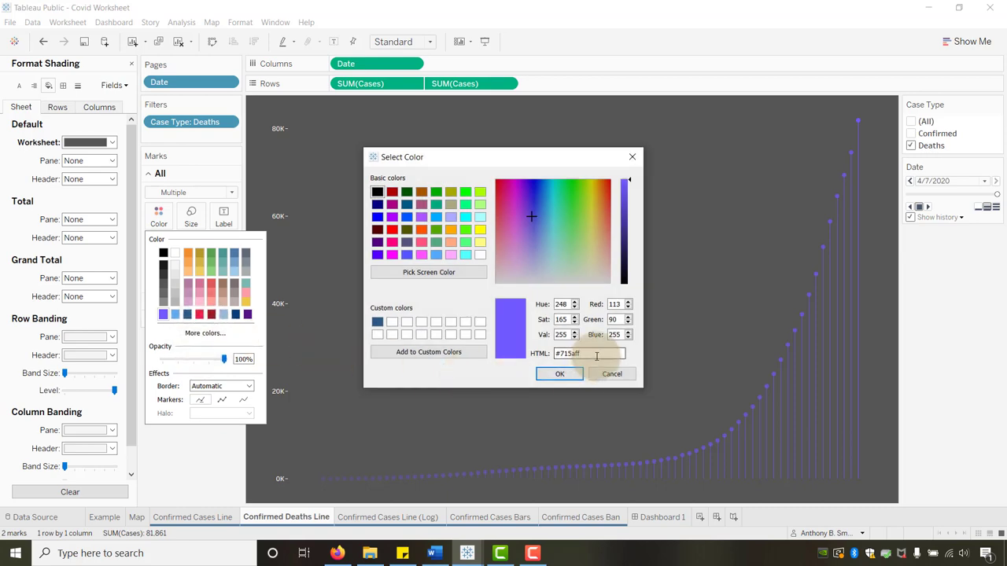
pyautogui.click(596, 357)
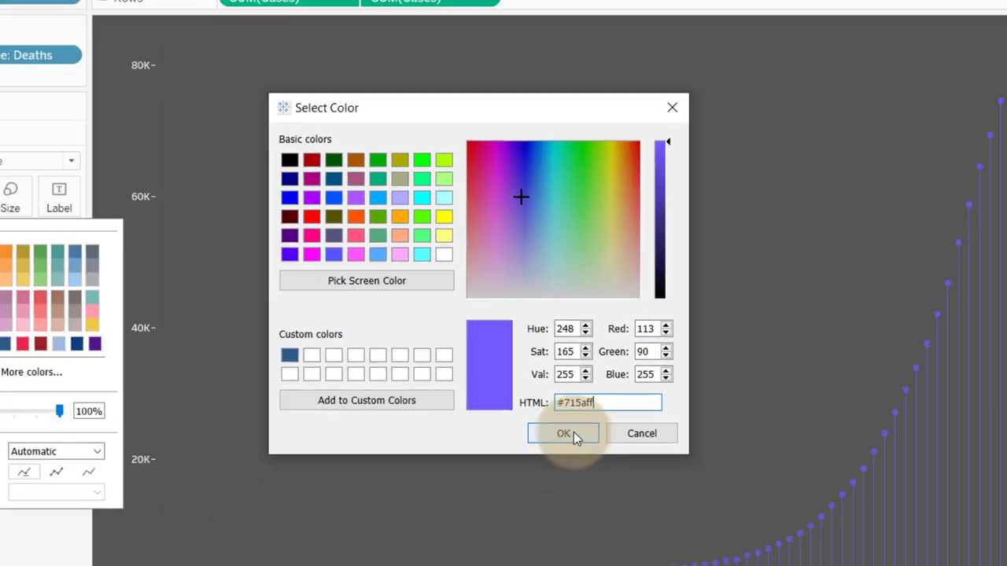
pyautogui.click(584, 513)
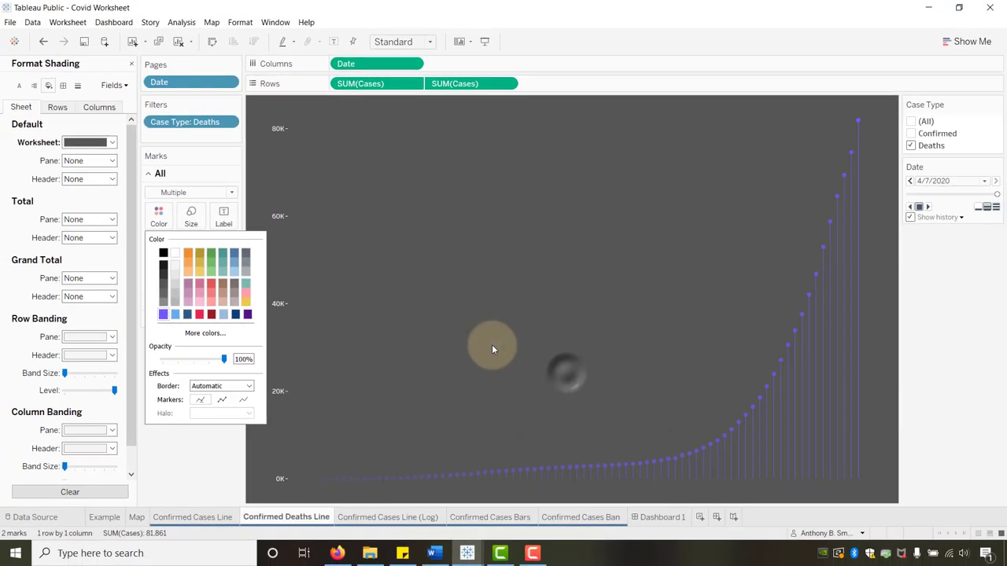
pyautogui.click(203, 480)
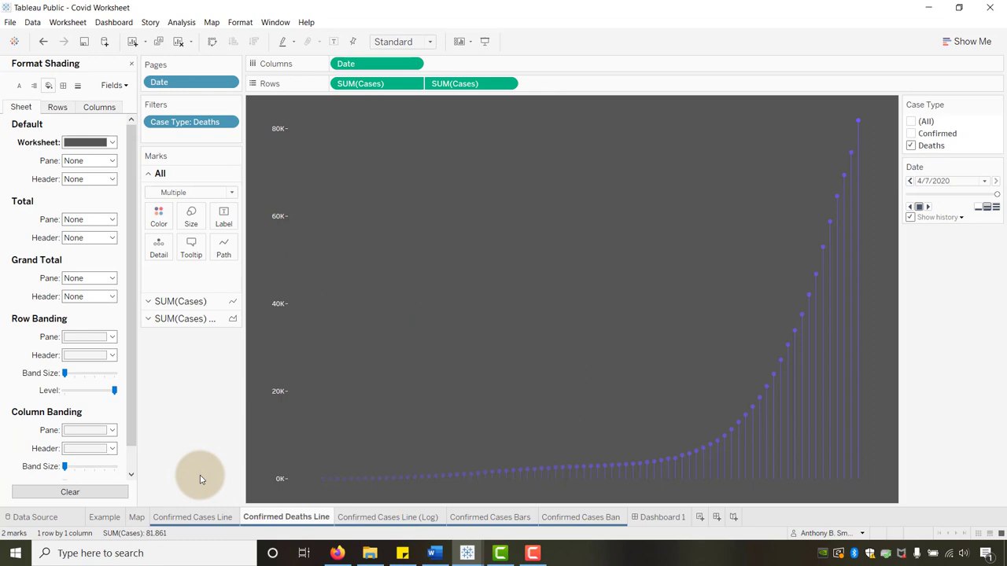
# - Change the Confirmed Deaths Line tooltip label to "Confirmed Deaths:" and color its SUM(Cases) value purple
pyautogui.click(192, 250)
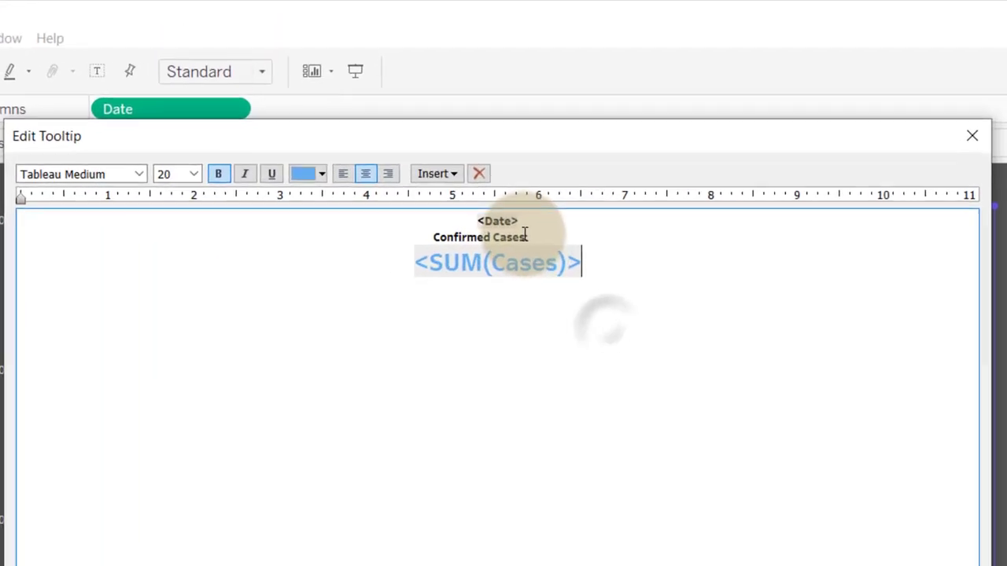
pyautogui.click(525, 236)
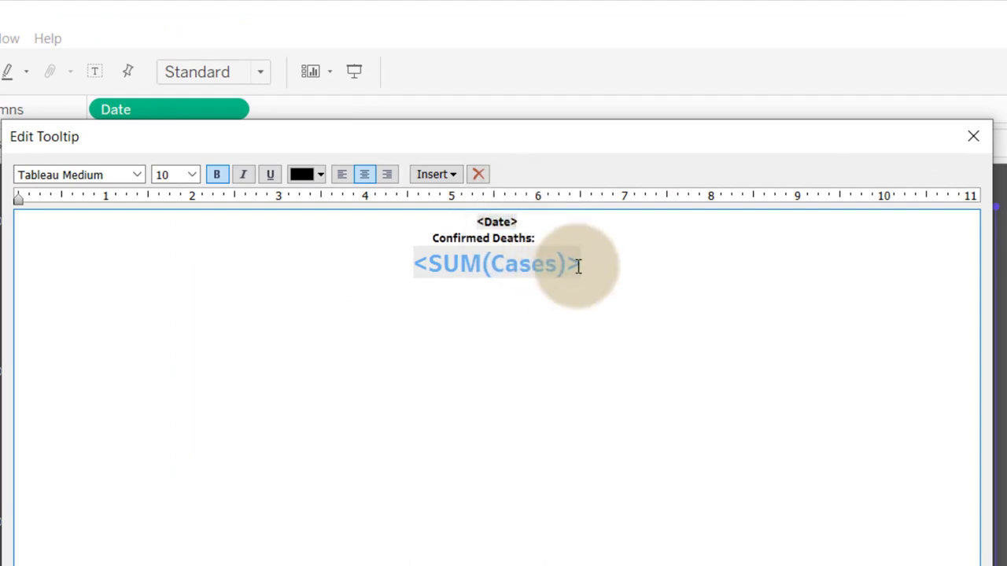
pyautogui.moveTo(579, 264); pyautogui.dragTo(400, 265)
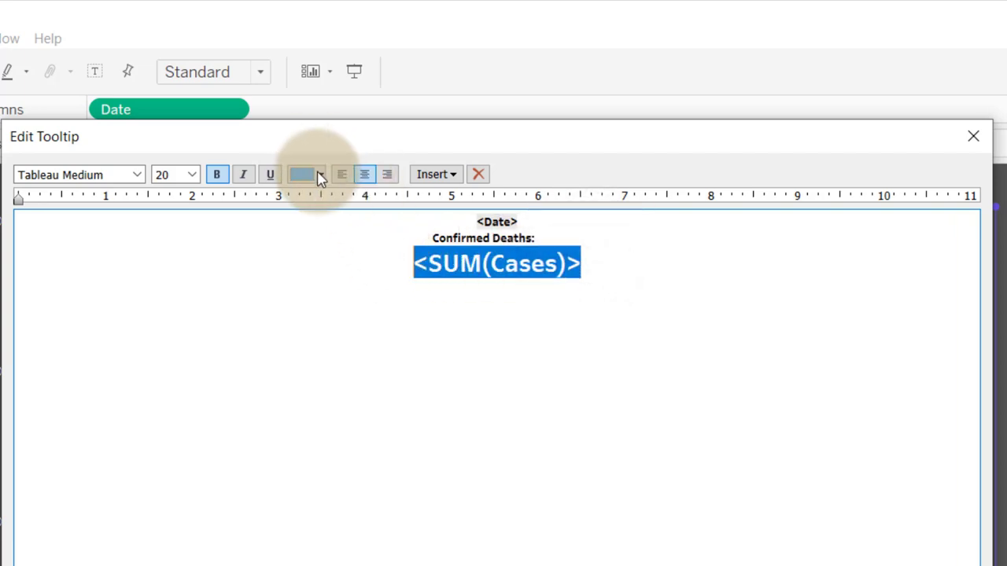
pyautogui.click(319, 174)
pyautogui.click(303, 303)
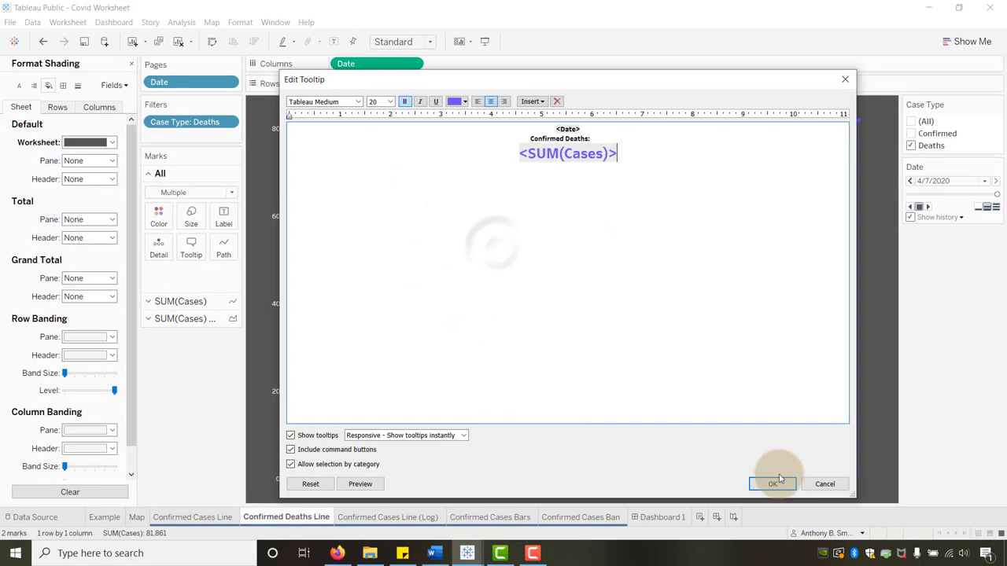
pyautogui.click(773, 485)
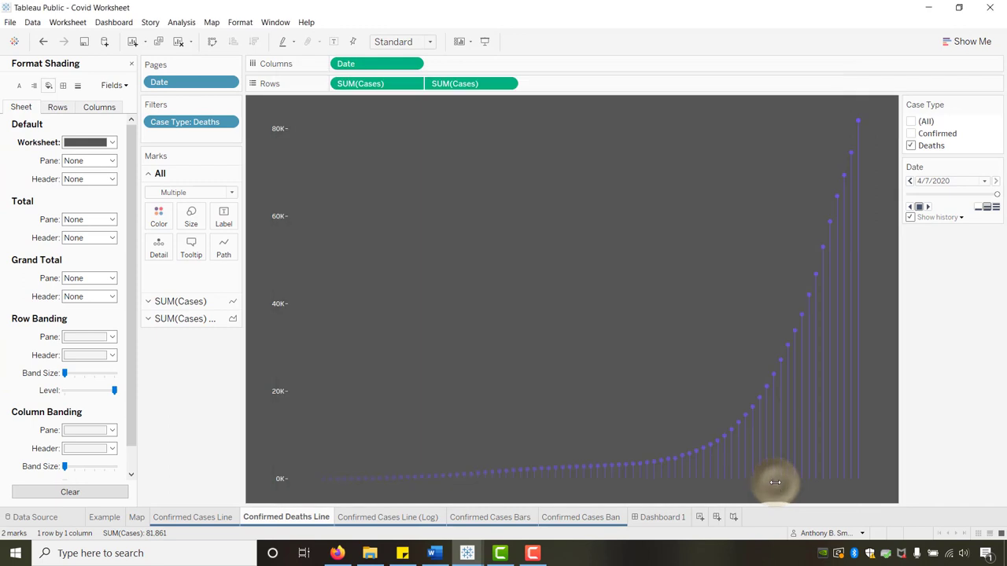
pyautogui.click(547, 248)
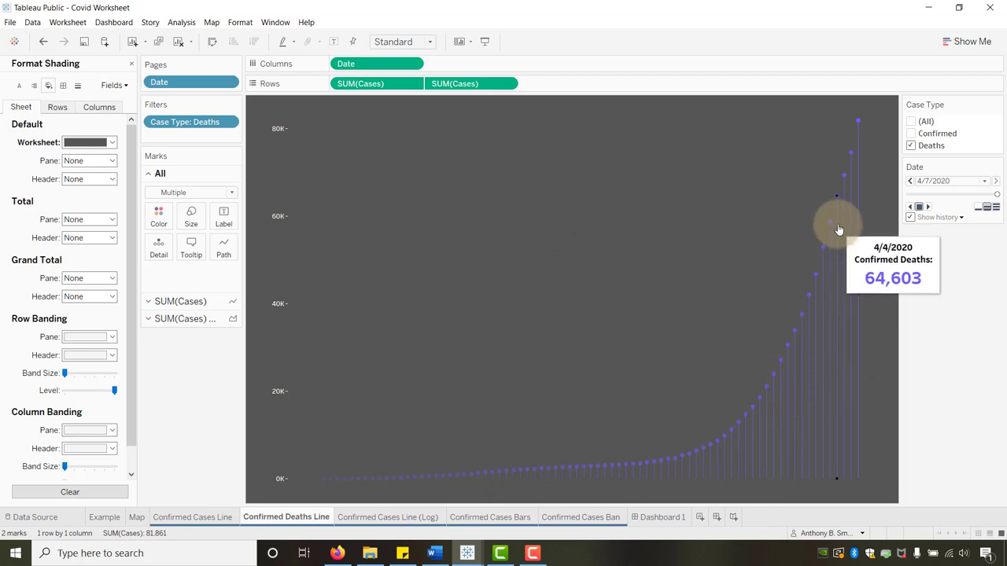
# - Move the Confirmed Deaths Line sheet after Confirmed Cases Ban and color its sheet tab purple
pyautogui.moveTo(284, 519); pyautogui.dragTo(613, 521)
pyautogui.rightClick(613, 521)
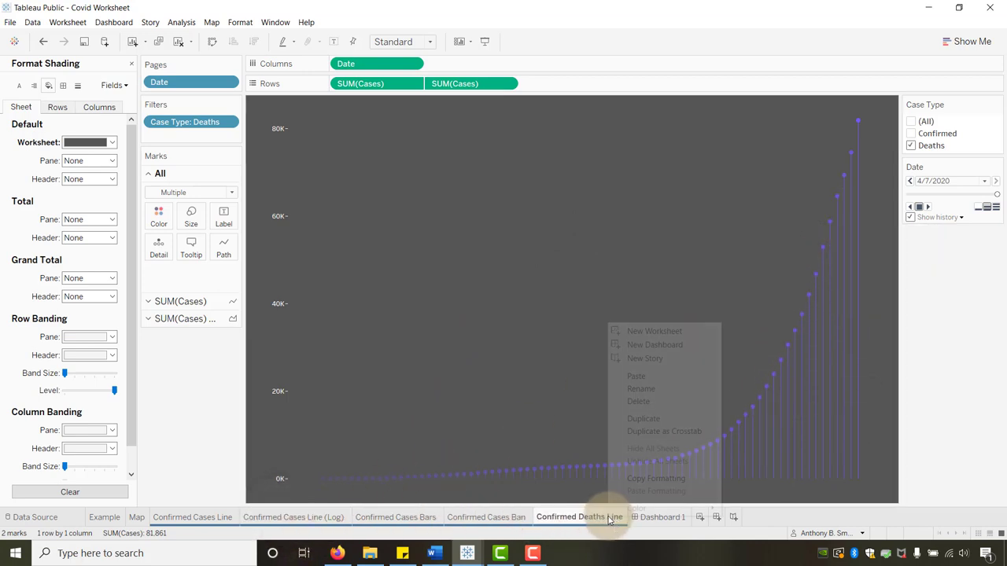
pyautogui.moveTo(640, 508)
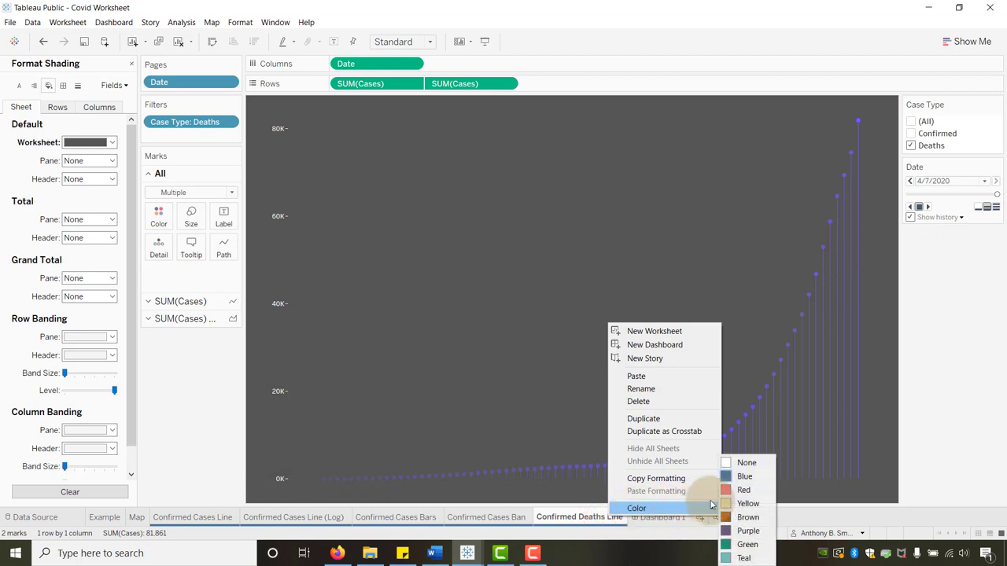
pyautogui.click(743, 531)
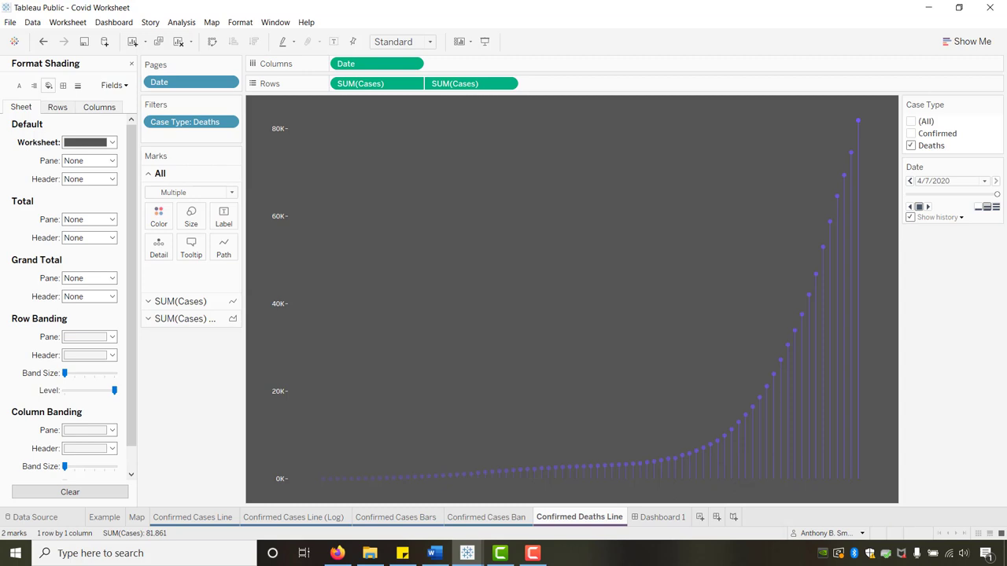
pyautogui.press('F10')
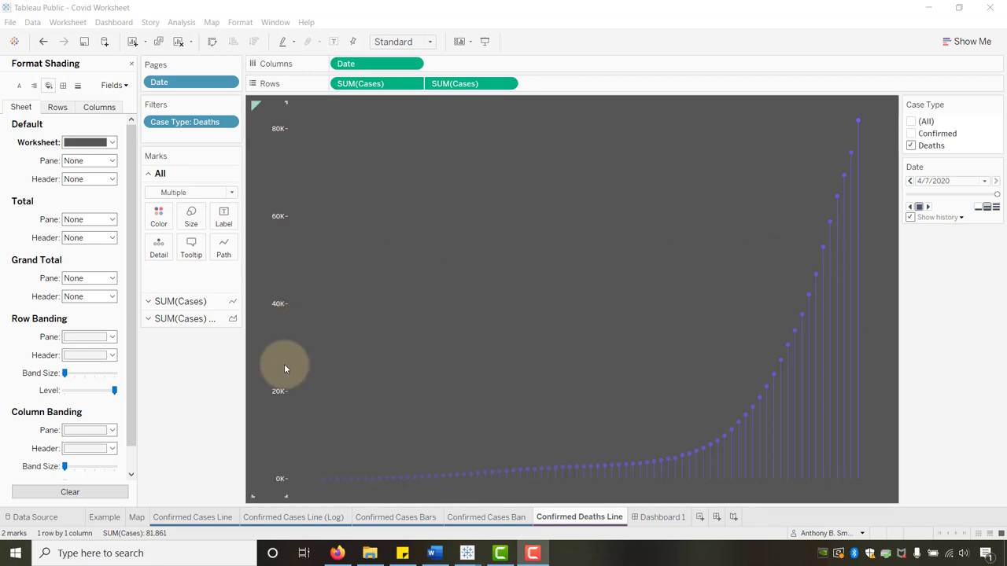
# - Duplicate the Confirmed Cases Line (Log) sheet and rename the copy Confirmed Deaths Line (Log)
pyautogui.click(305, 520)
pyautogui.rightClick(308, 519)
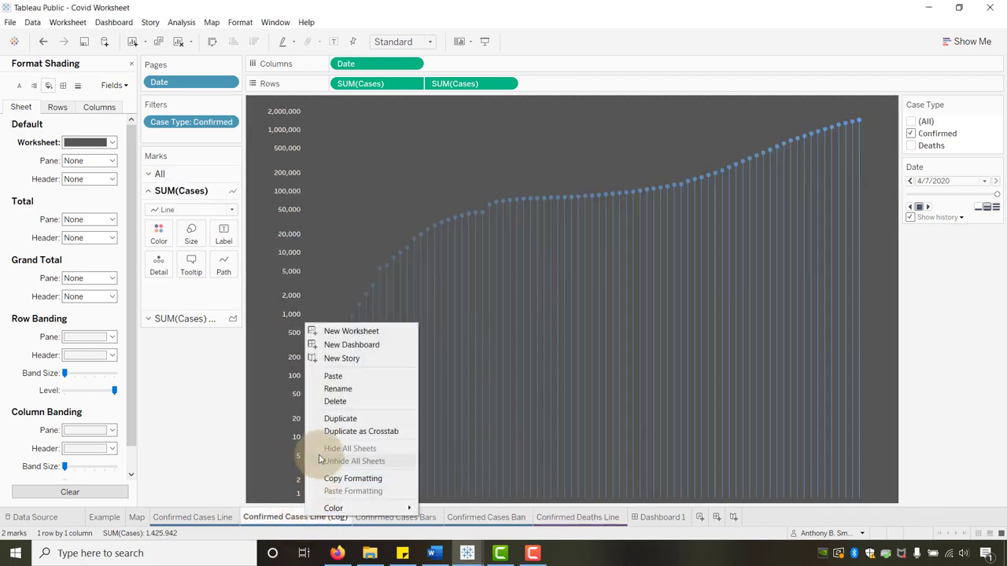
pyautogui.click(327, 419)
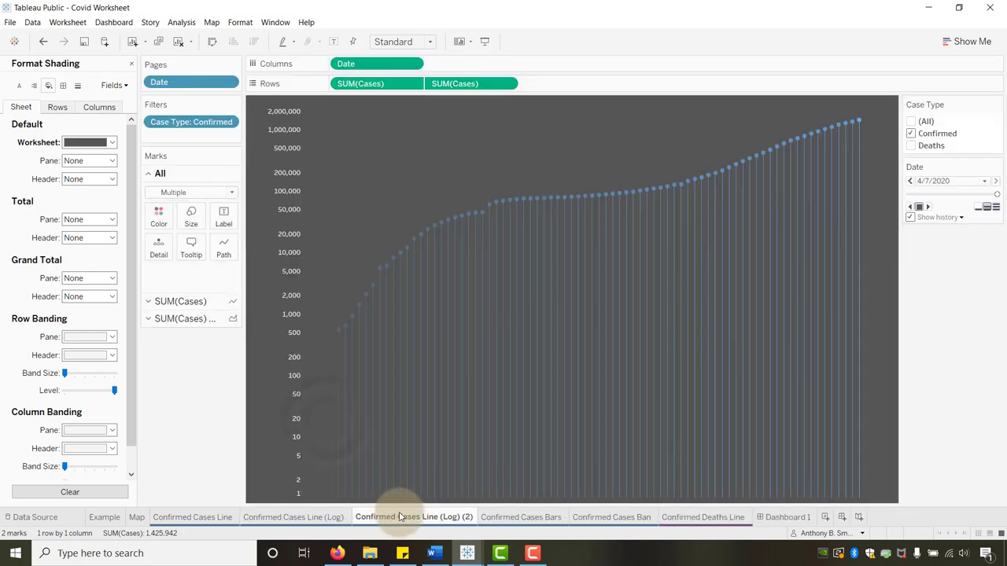
pyautogui.doubleClick(420, 519)
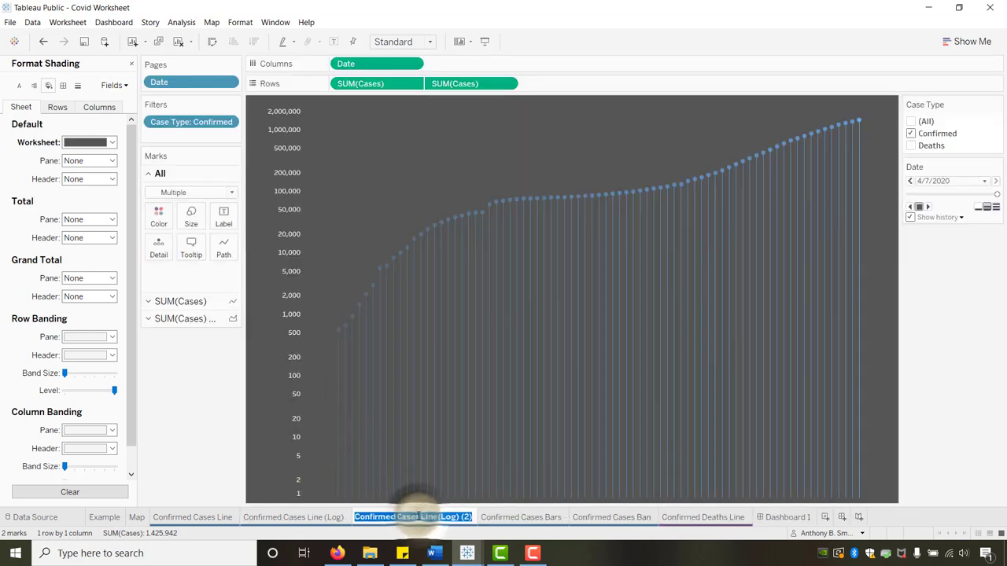
pyautogui.moveTo(424, 517)
pyautogui.press('BackSpace')
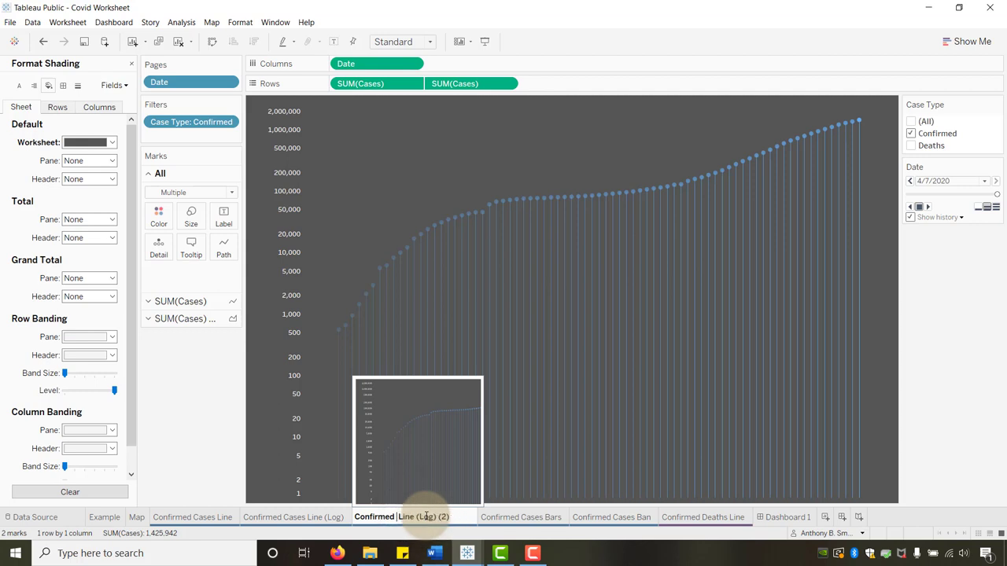
pyautogui.write('Deaths')
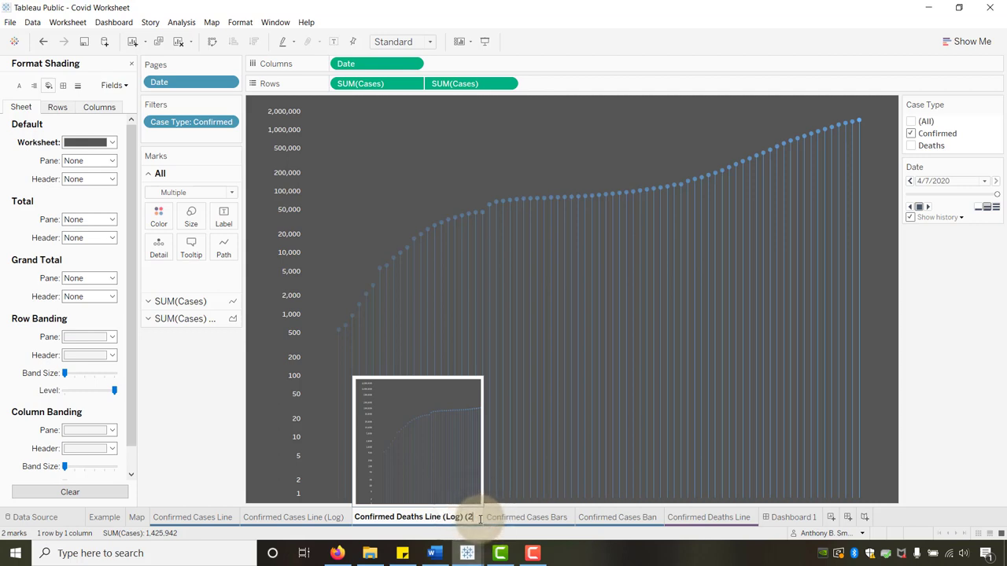
pyautogui.press('BackSpace')
pyautogui.press('BackSpace')
pyautogui.press('BackSpace')
pyautogui.click(225, 474)
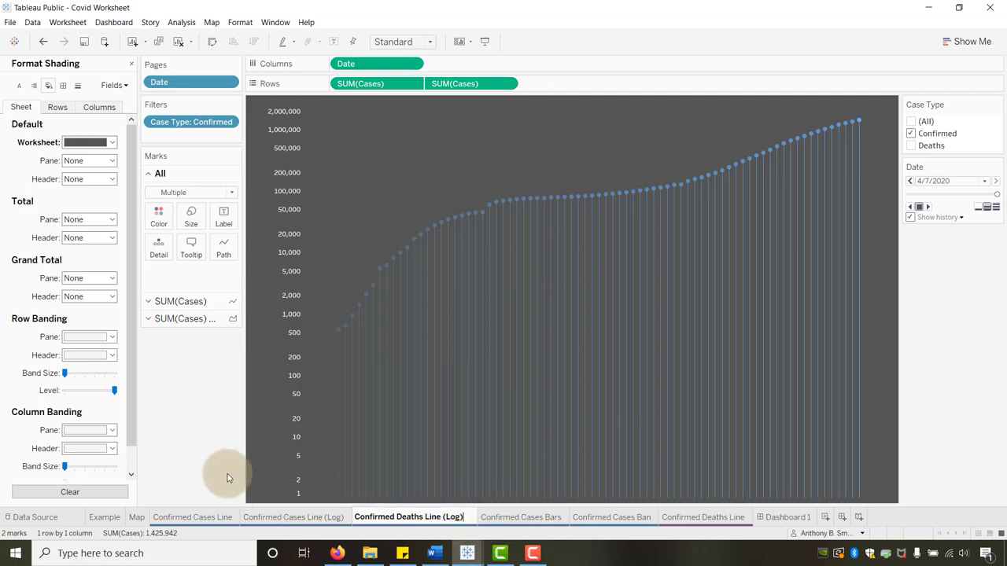
# - Color the Confirmed Deaths Line (Log) sheet tab purple and move it after Confirmed Deaths Line
pyautogui.rightClick(369, 521)
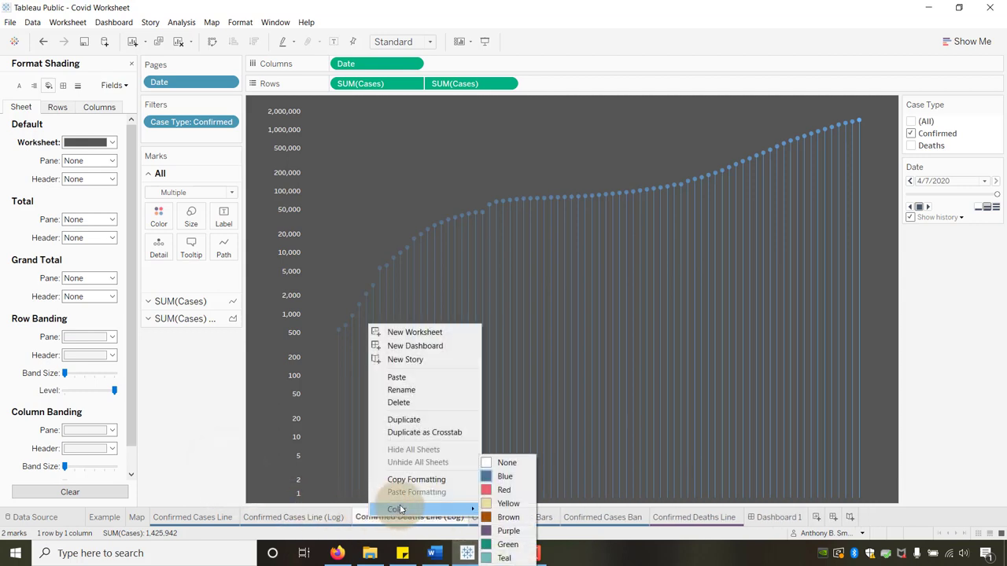
pyautogui.click(504, 531)
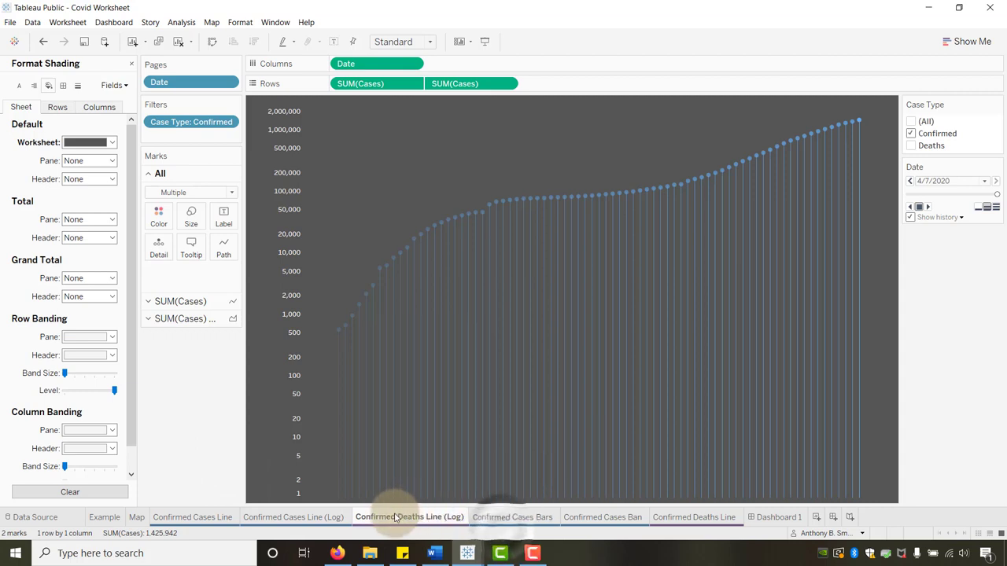
pyautogui.moveTo(759, 523); pyautogui.dragTo(758, 520)
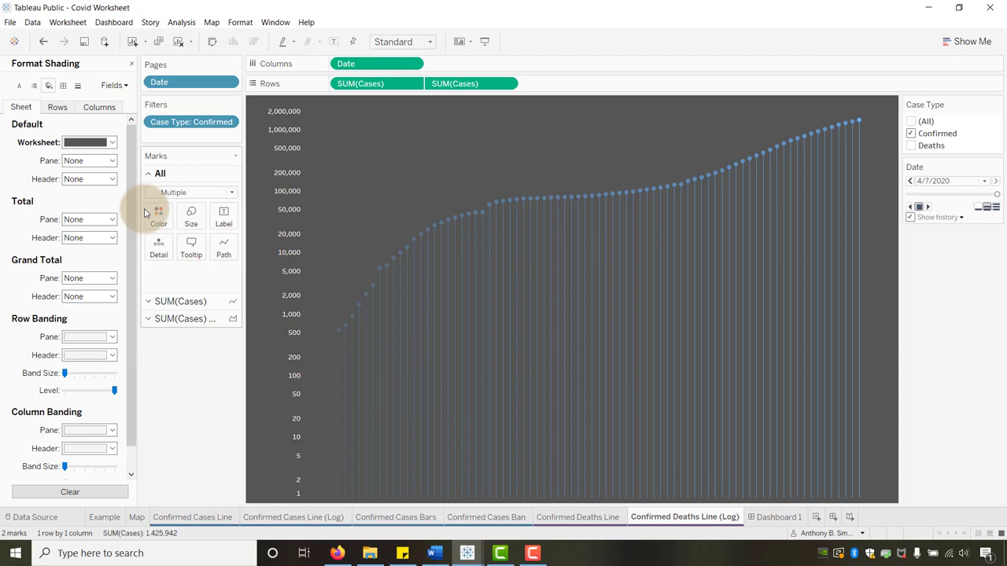
# - Filter the Confirmed Deaths Line (Log) sheet to Deaths instead of Confirmed and color all its marks purple
pyautogui.click(911, 147)
pyautogui.click(911, 134)
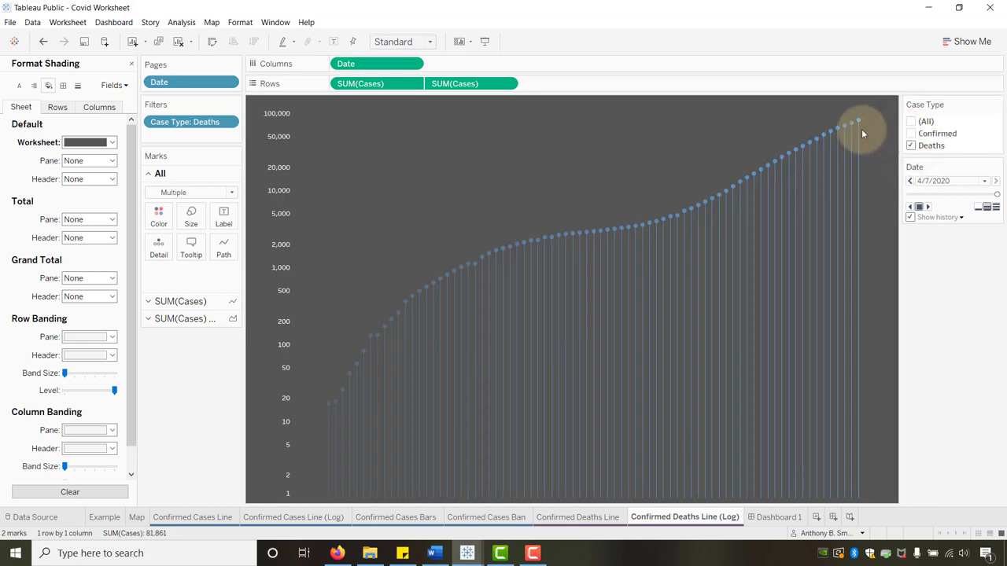
pyautogui.click(158, 217)
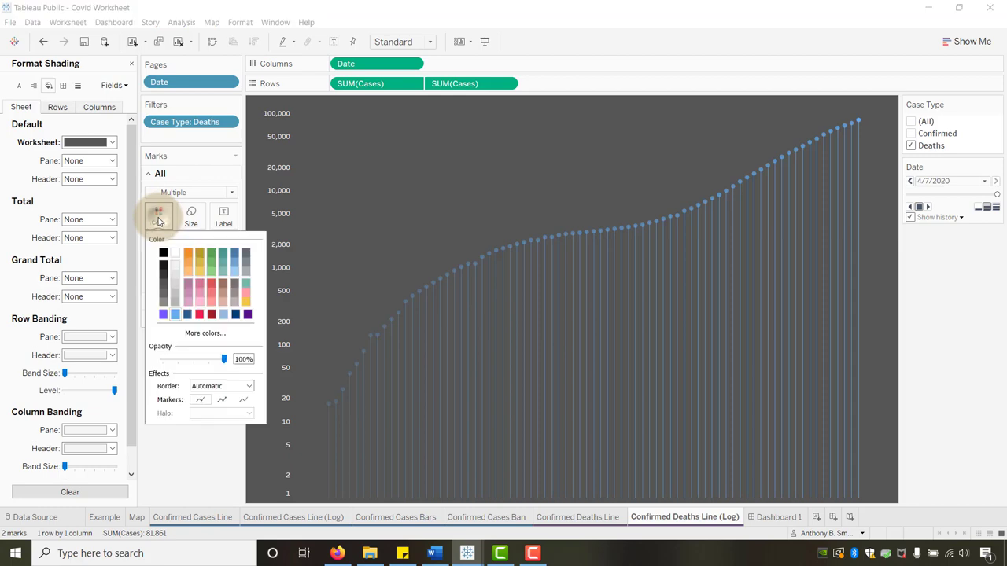
pyautogui.click(163, 315)
pyautogui.click(191, 467)
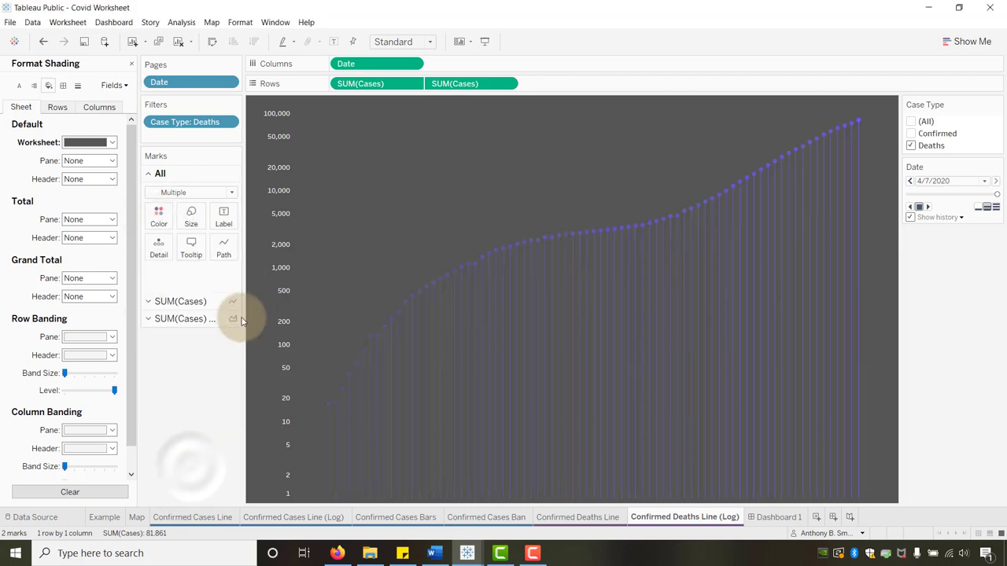
# - Change the Confirmed Deaths Line (Log) tooltip label to "Confirmed Deaths:" and color its SUM(Cases) value purple
pyautogui.click(191, 246)
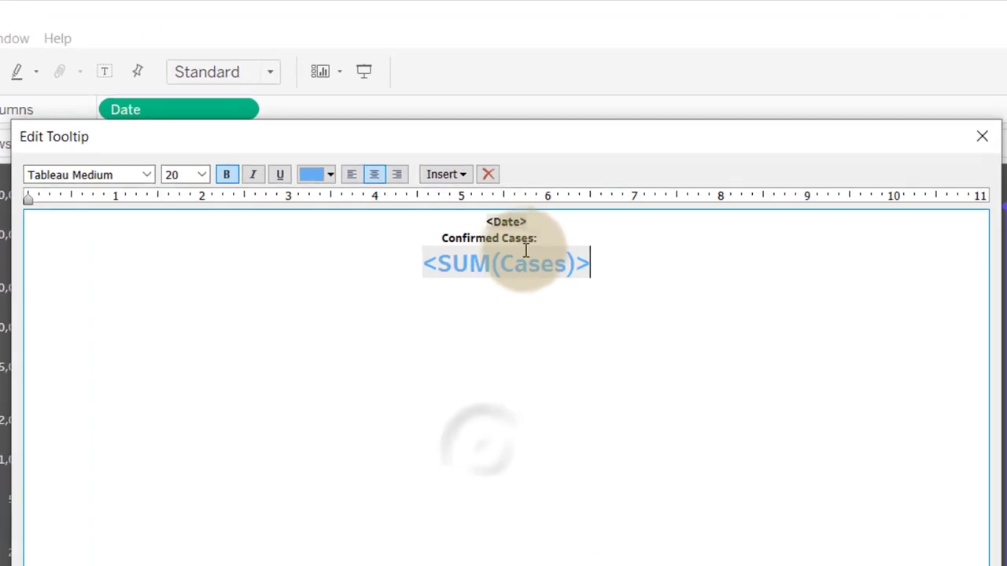
pyautogui.click(551, 238)
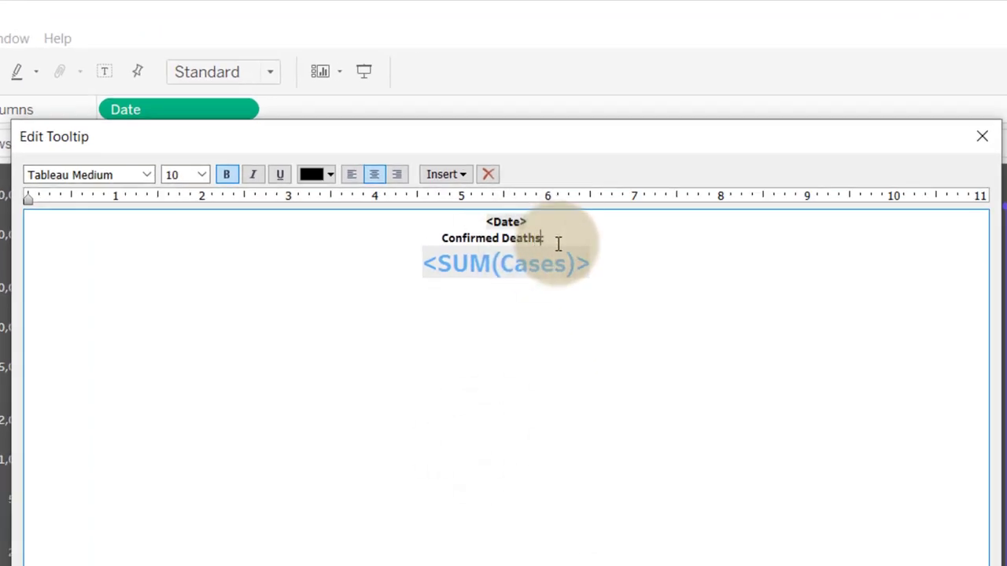
pyautogui.moveTo(620, 272); pyautogui.dragTo(335, 270)
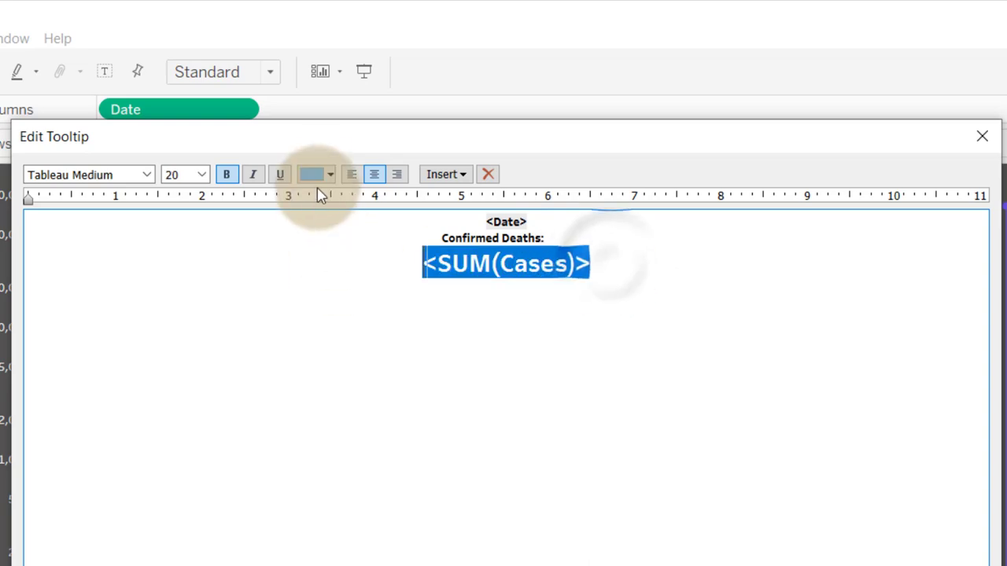
pyautogui.click(331, 175)
pyautogui.click(312, 307)
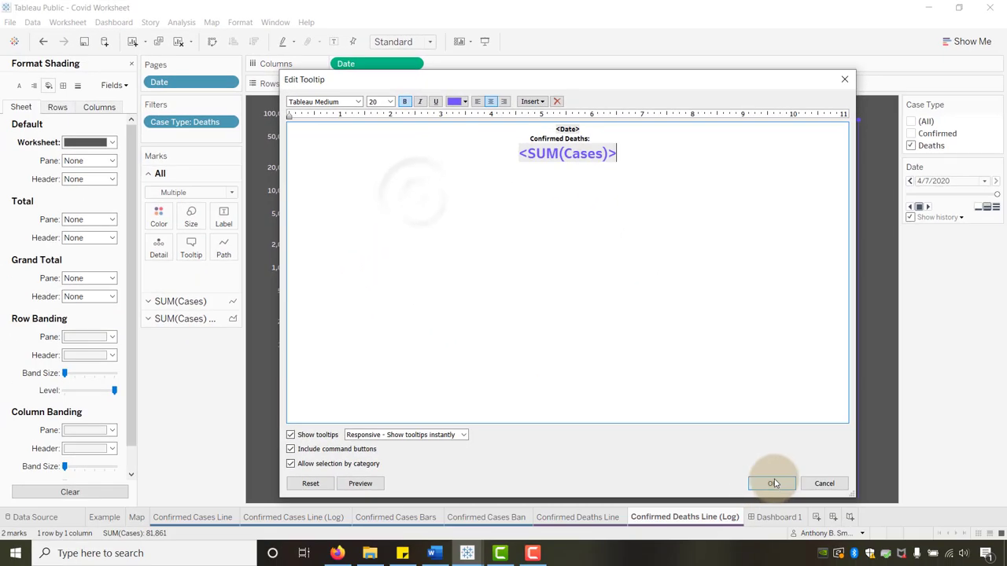
pyautogui.click(779, 511)
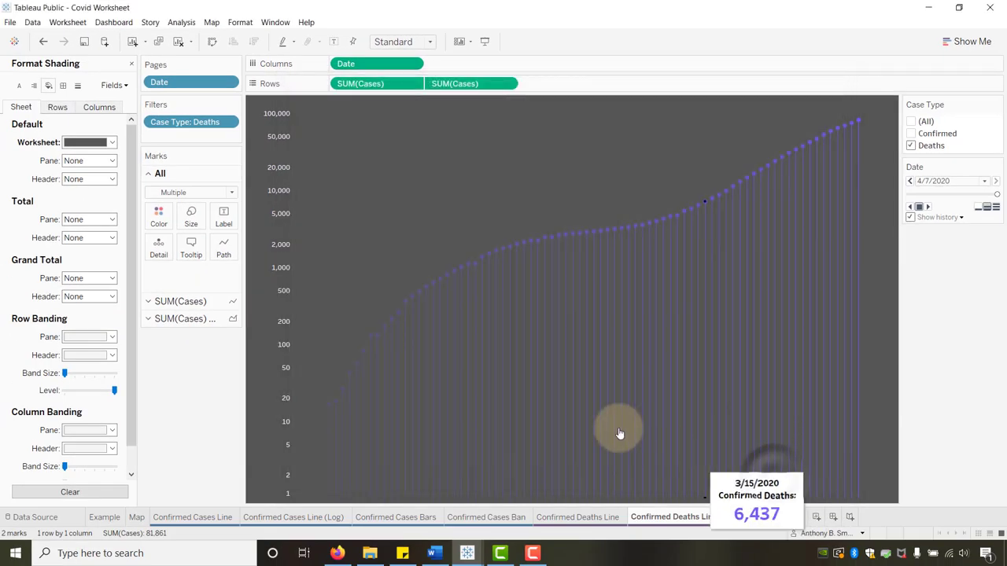
pyautogui.moveTo(407, 288)
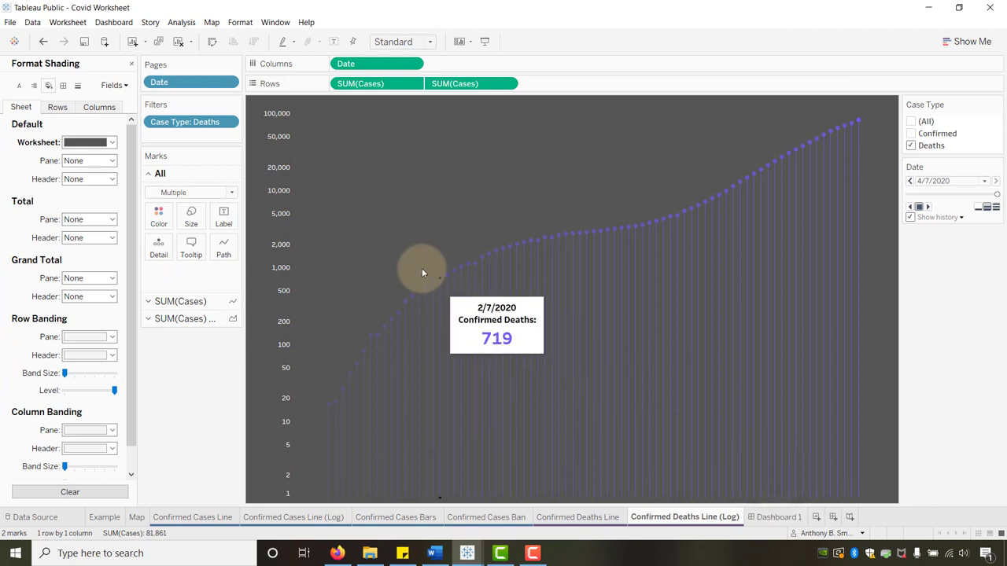
pyautogui.rightClick(269, 200)
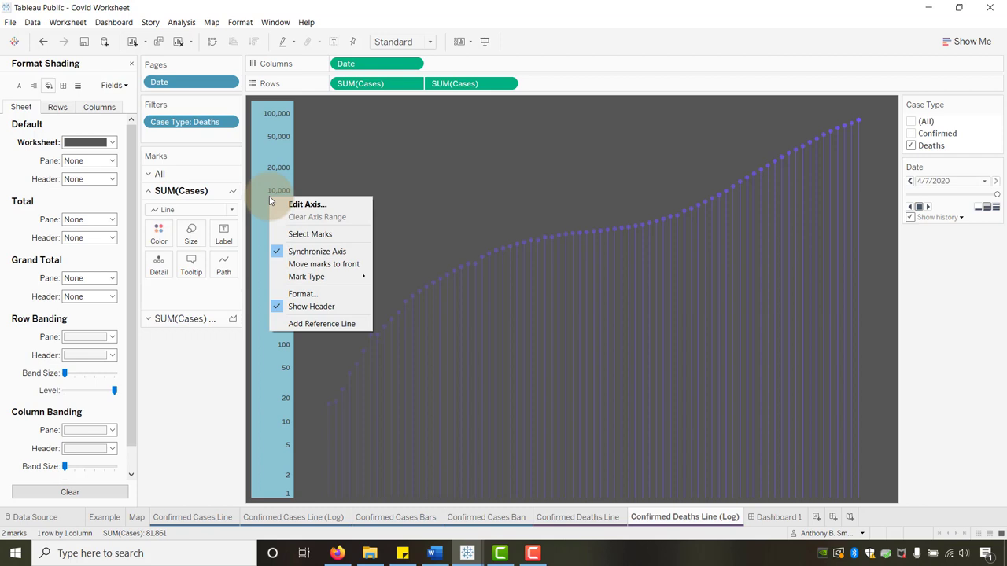
pyautogui.press('Escape')
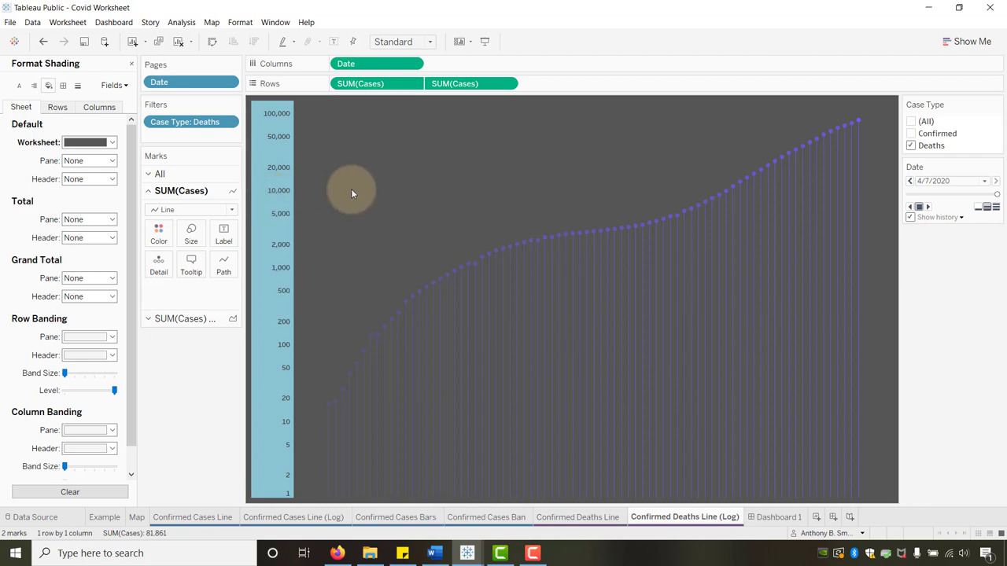
pyautogui.click(365, 180)
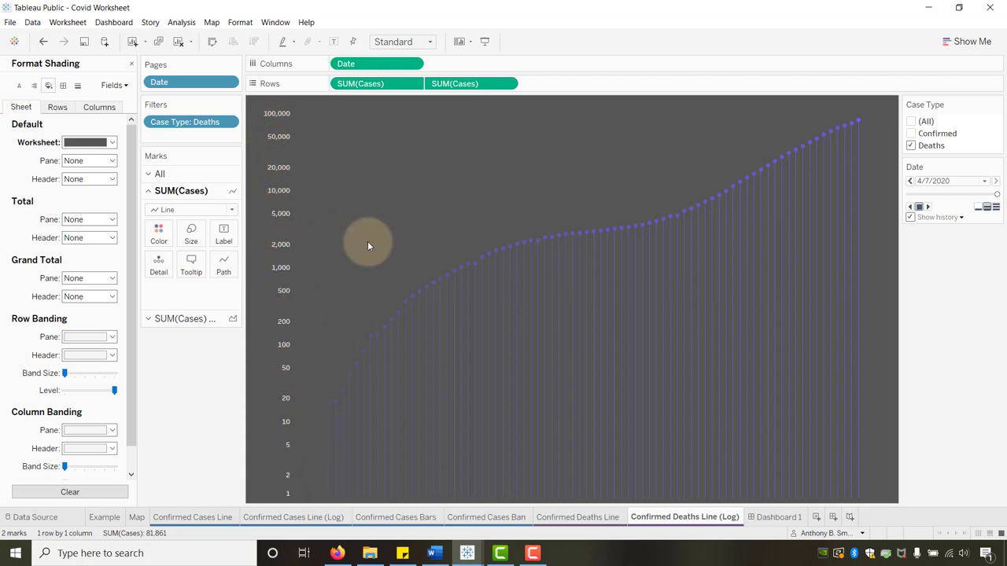
pyautogui.click(377, 216)
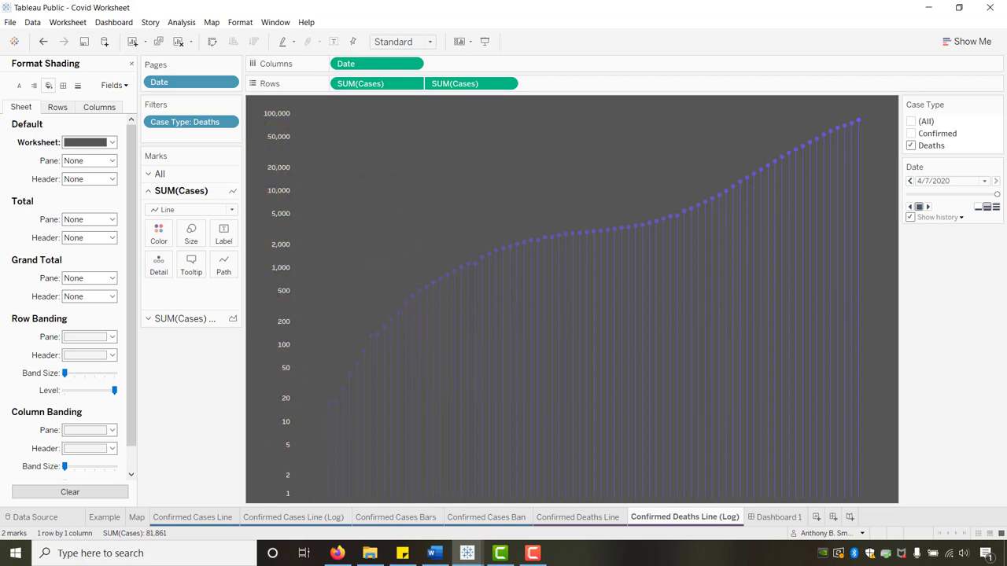
pyautogui.press('F10')
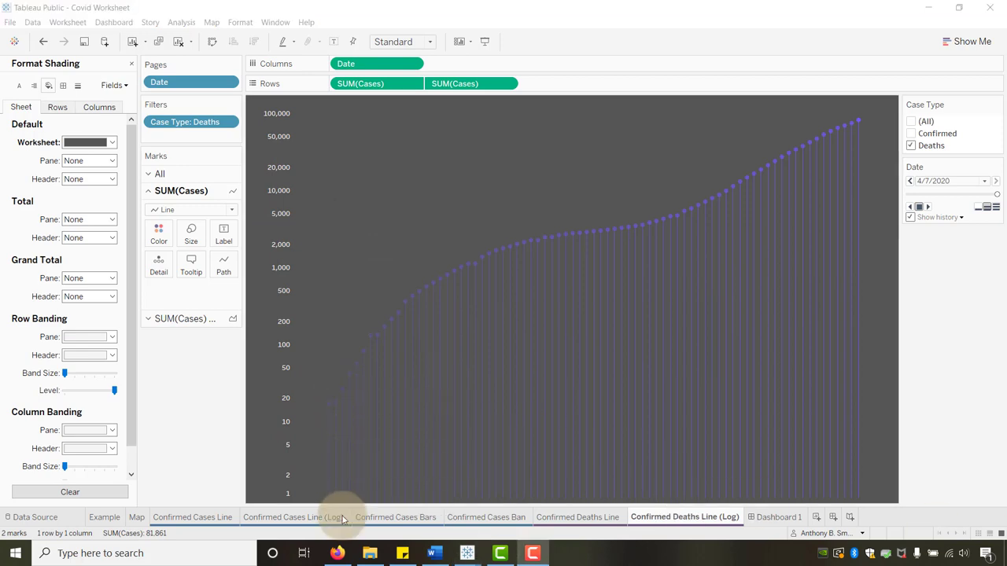
# - Duplicate the Confirmed Cases Bars sheet and rename the copy Confirmed Deaths Bars
pyautogui.click(387, 517)
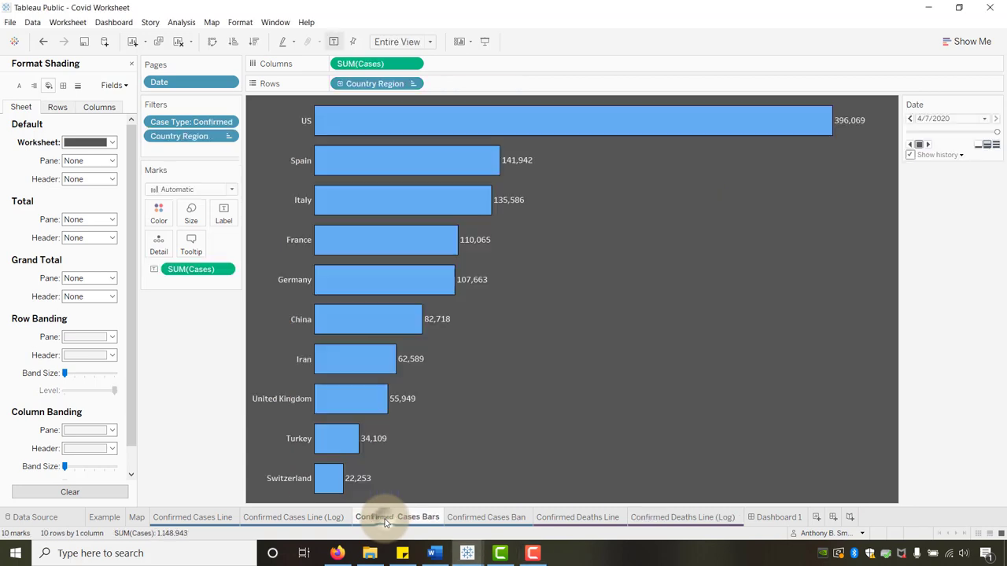
pyautogui.rightClick(387, 518)
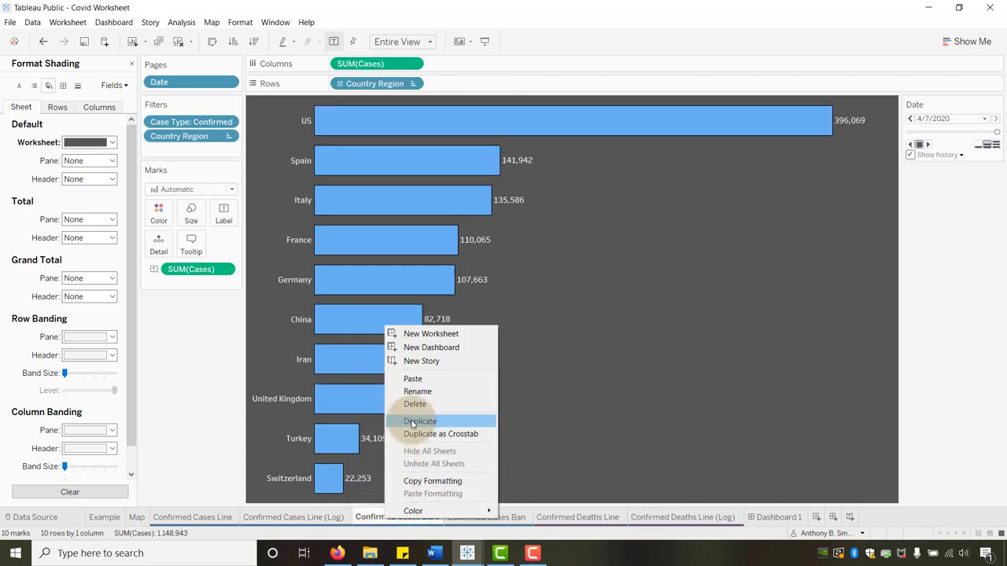
pyautogui.click(412, 424)
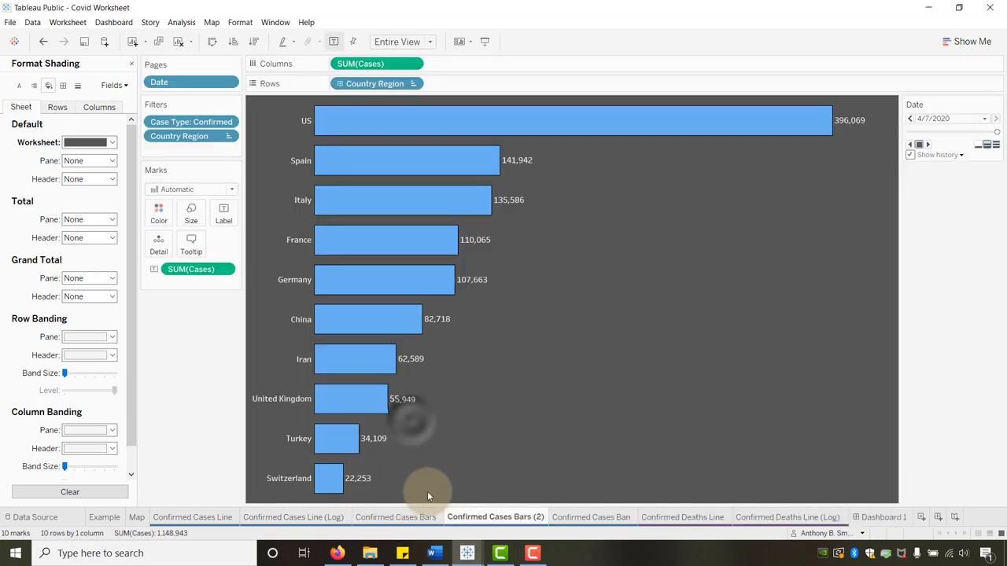
pyautogui.click(539, 518)
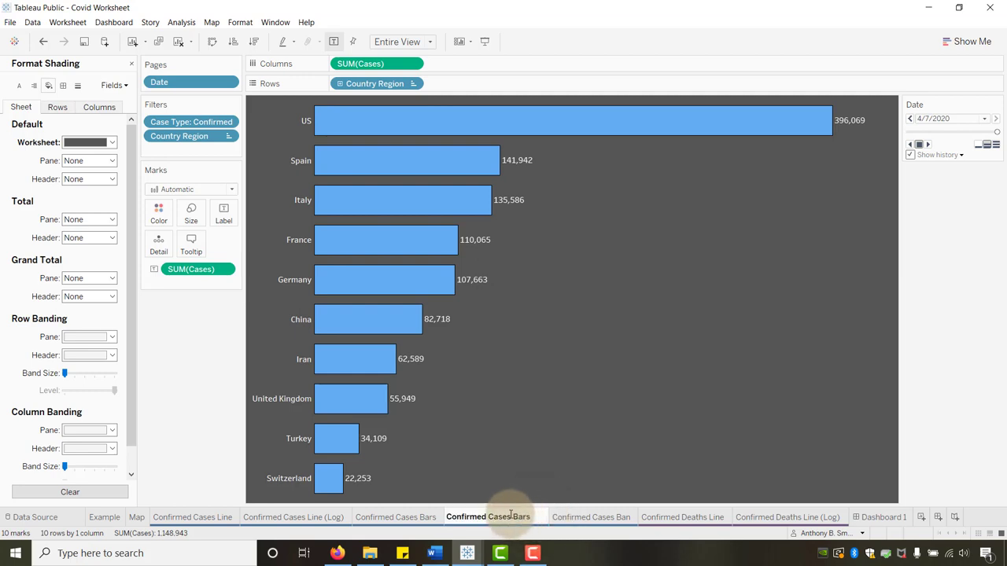
pyautogui.press('BackSpace')
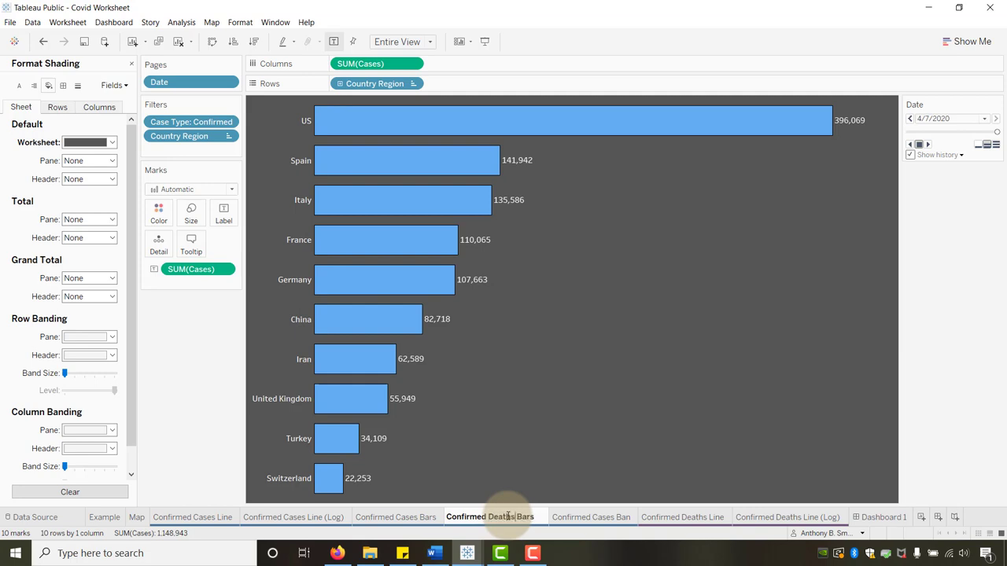
pyautogui.click(209, 373)
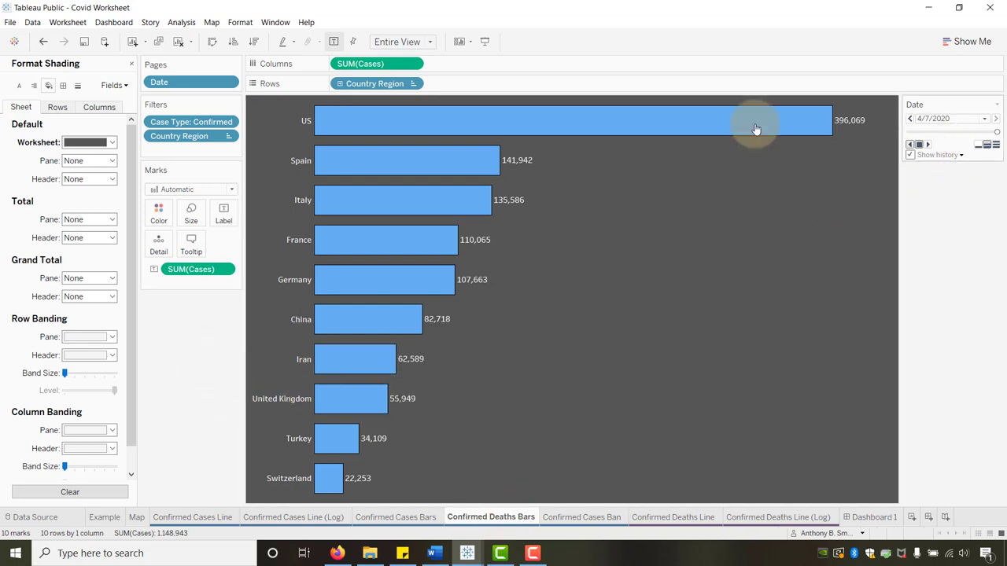
# - Show the Case Type filter on the Confirmed Deaths Bars sheet and set its title and body font color to black
pyautogui.rightClick(187, 124)
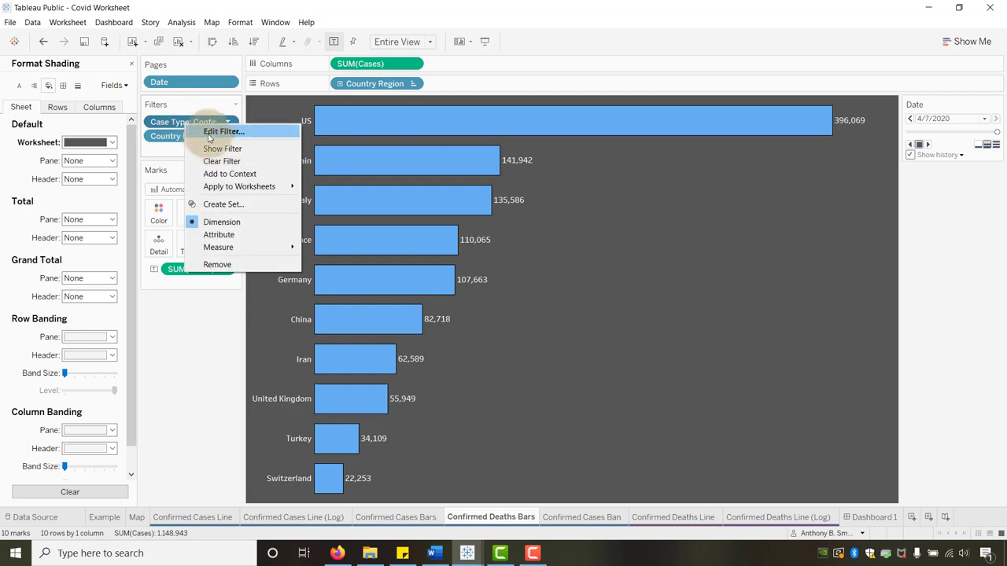
pyautogui.click(213, 148)
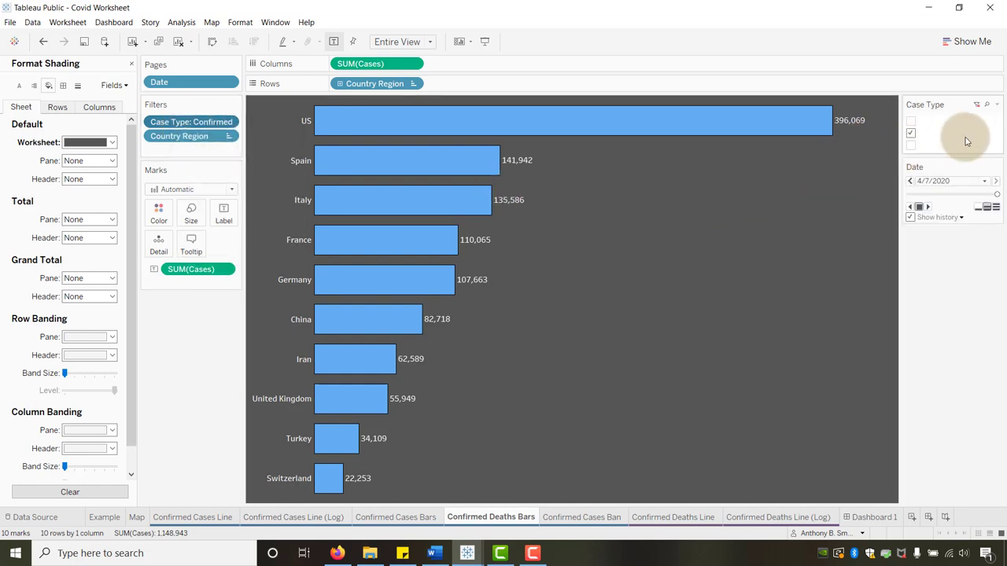
pyautogui.click(998, 105)
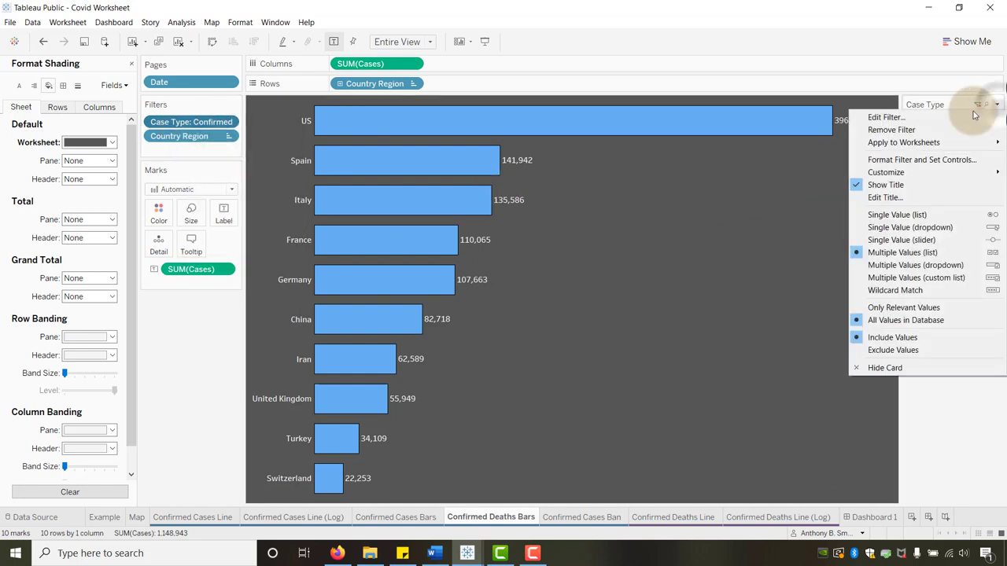
pyautogui.click(905, 160)
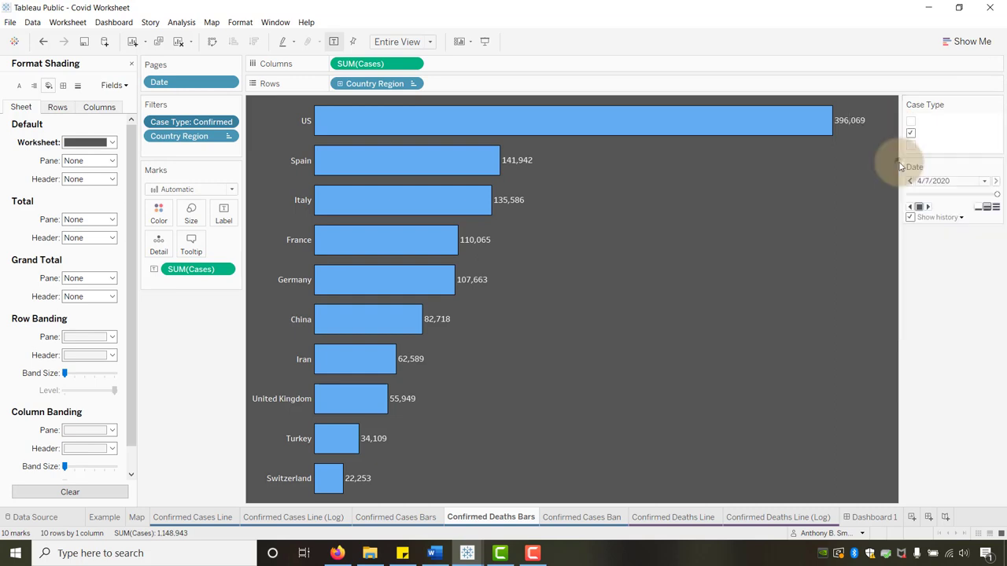
pyautogui.click(118, 103)
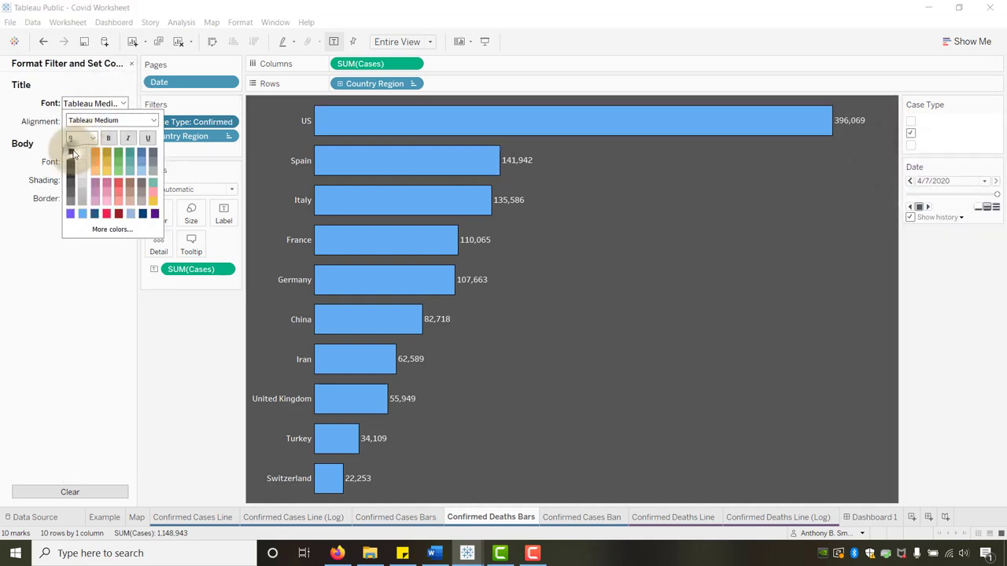
pyautogui.click(180, 366)
pyautogui.click(122, 162)
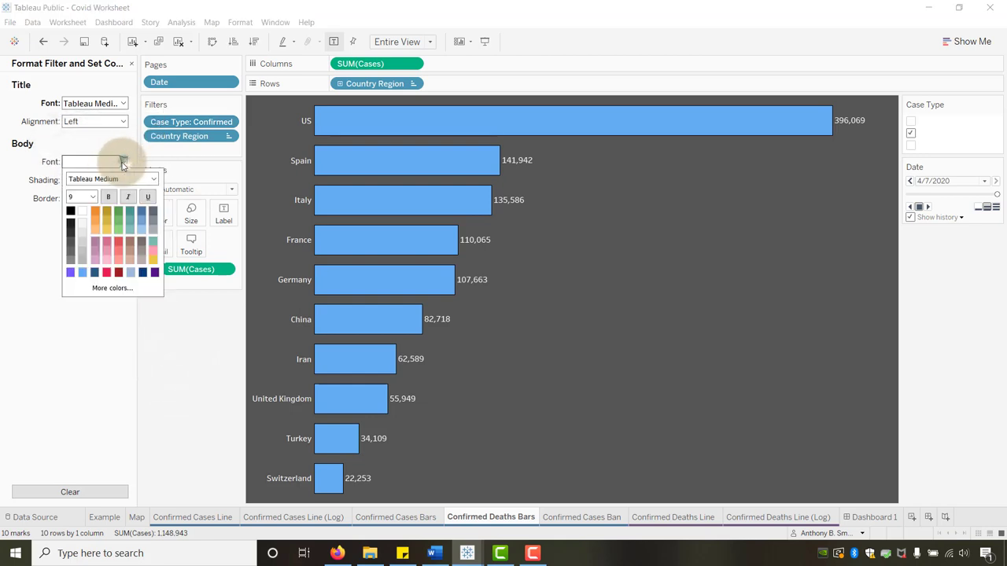
pyautogui.click(183, 366)
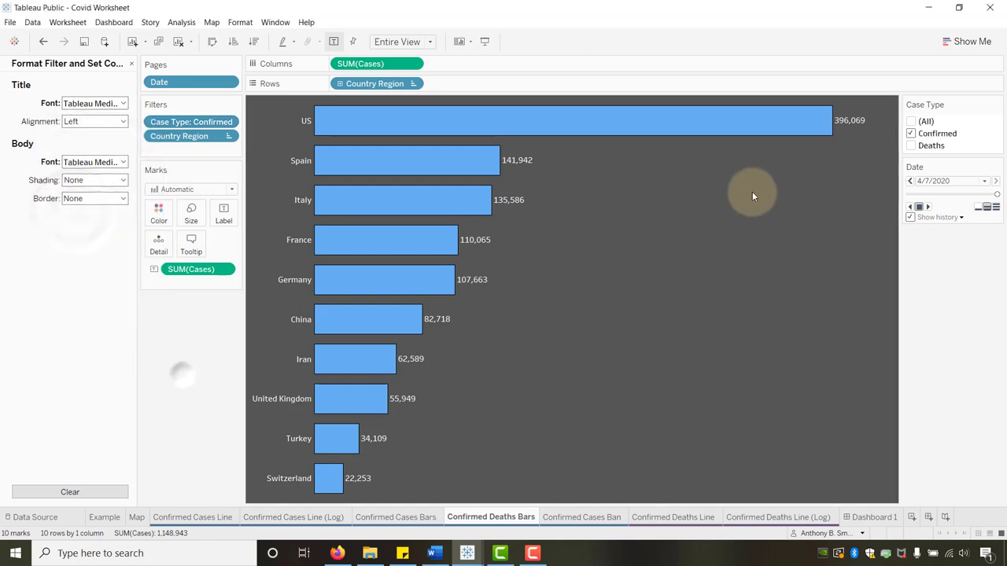
# - Filter the Confirmed Deaths Bars sheet to Deaths instead of Confirmed
pyautogui.click(913, 146)
pyautogui.click(912, 134)
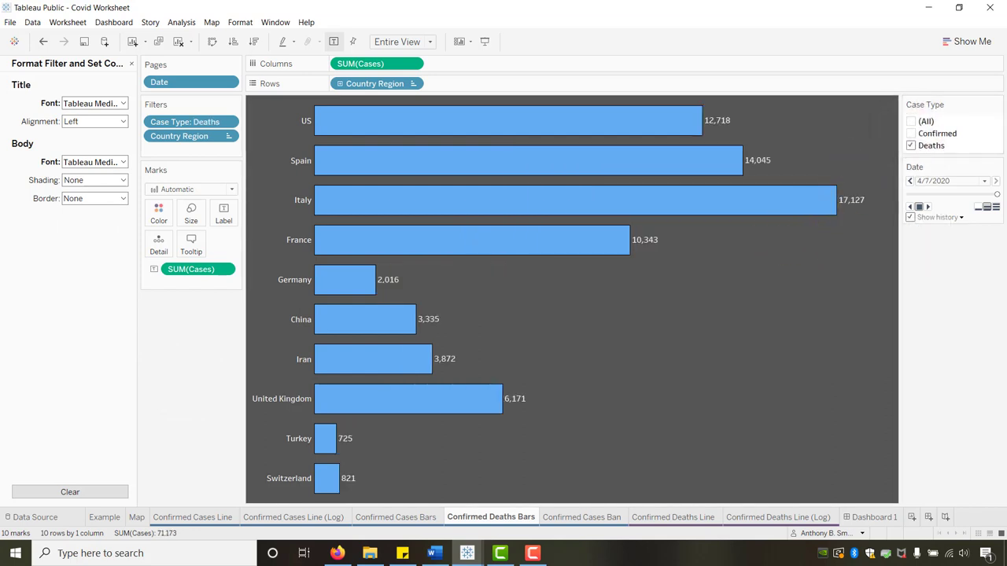
pyautogui.hotkey('alt', 'Tab')
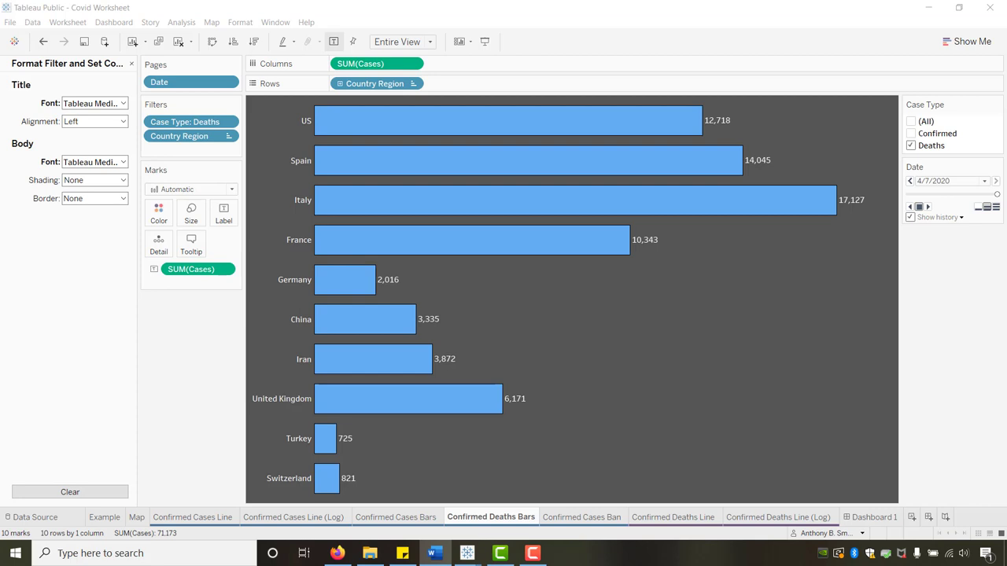
pyautogui.hotkey('alt', 'Tab')
# - Change the Case Type from 'Confirmed' to 'Deaths' in the Country Region filter's top 10 formula
pyautogui.rightClick(375, 88)
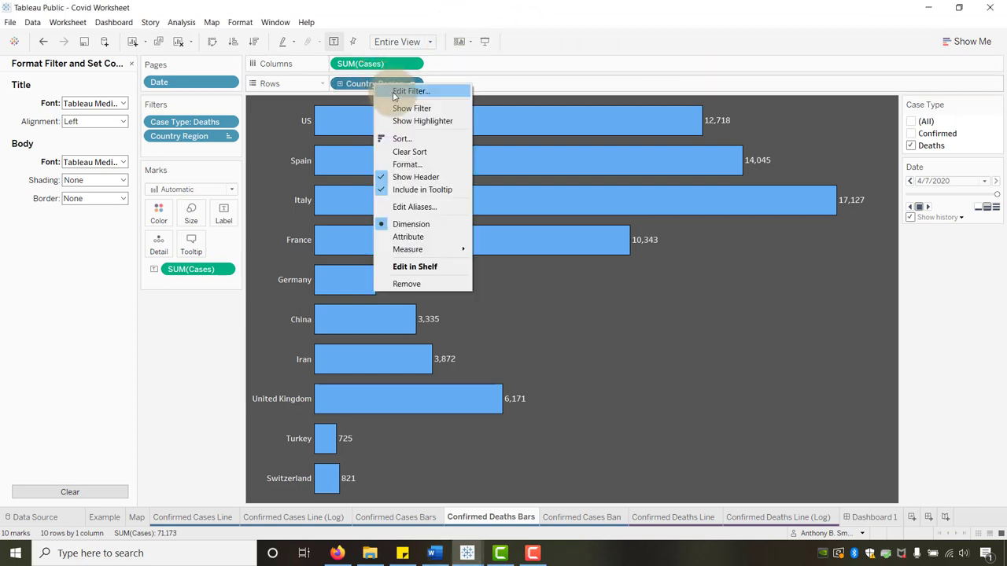
pyautogui.click(394, 93)
pyautogui.click(475, 232)
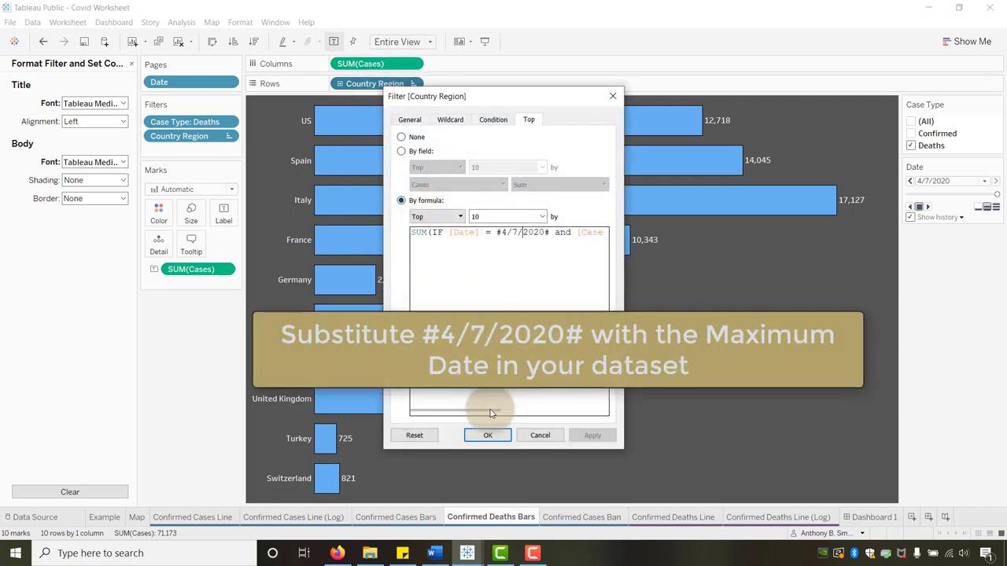
pyautogui.moveTo(490, 413); pyautogui.dragTo(573, 416)
pyautogui.click(524, 233)
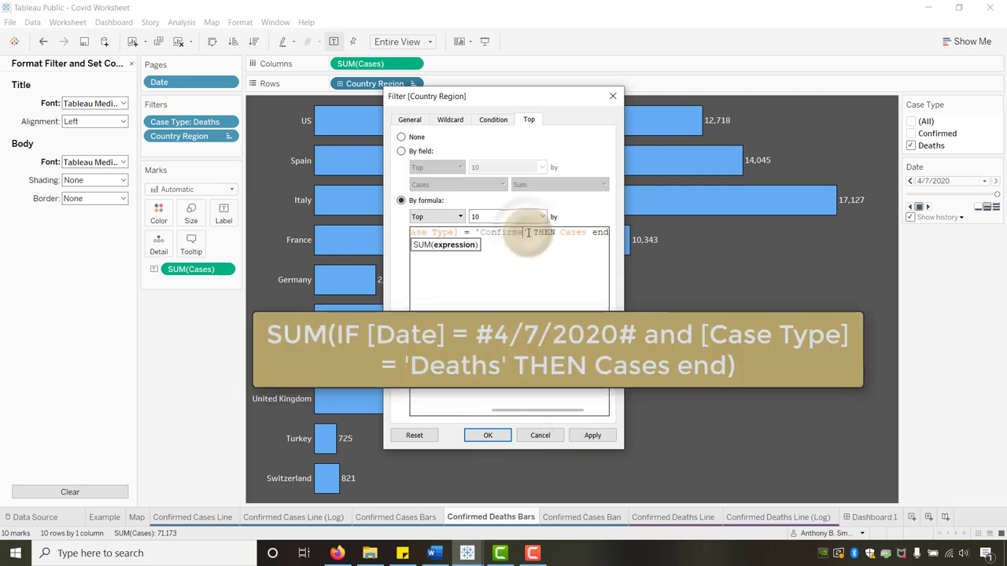
pyautogui.press('BackSpace')
pyautogui.press('BackSpace')
pyautogui.press('BackSpace')
pyautogui.press('BackSpace')
pyautogui.press('BackSpace')
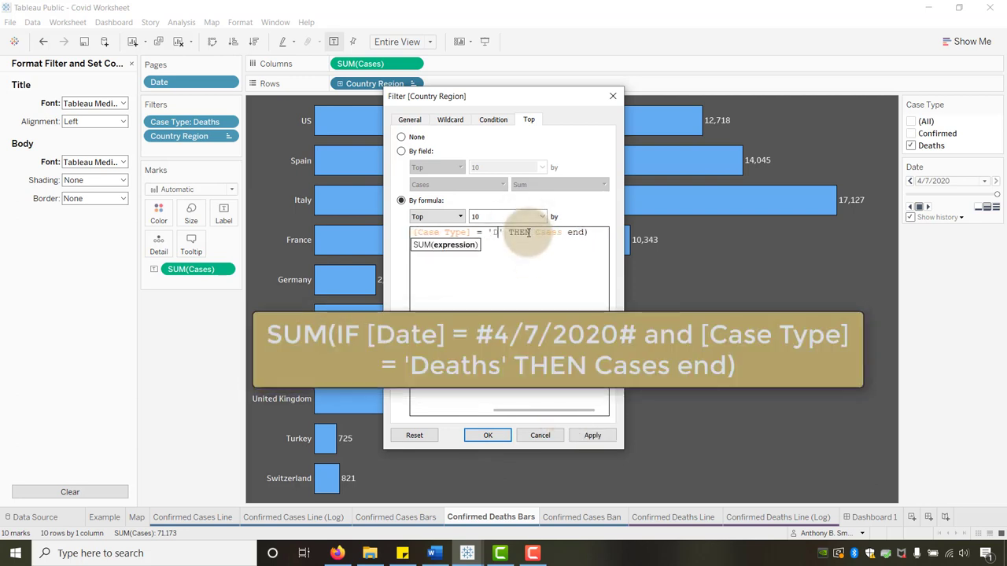
pyautogui.write('Deaths')
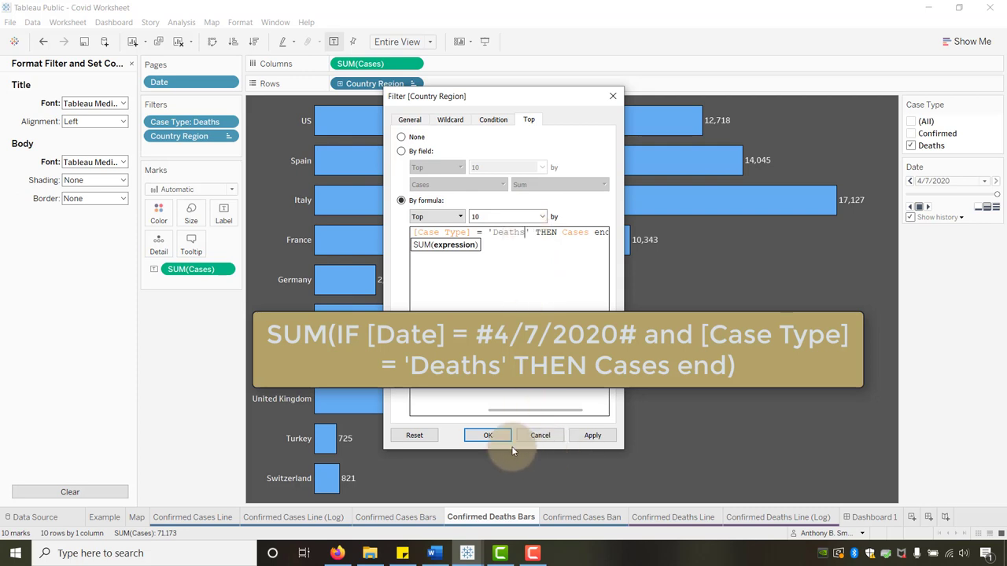
pyautogui.click(488, 435)
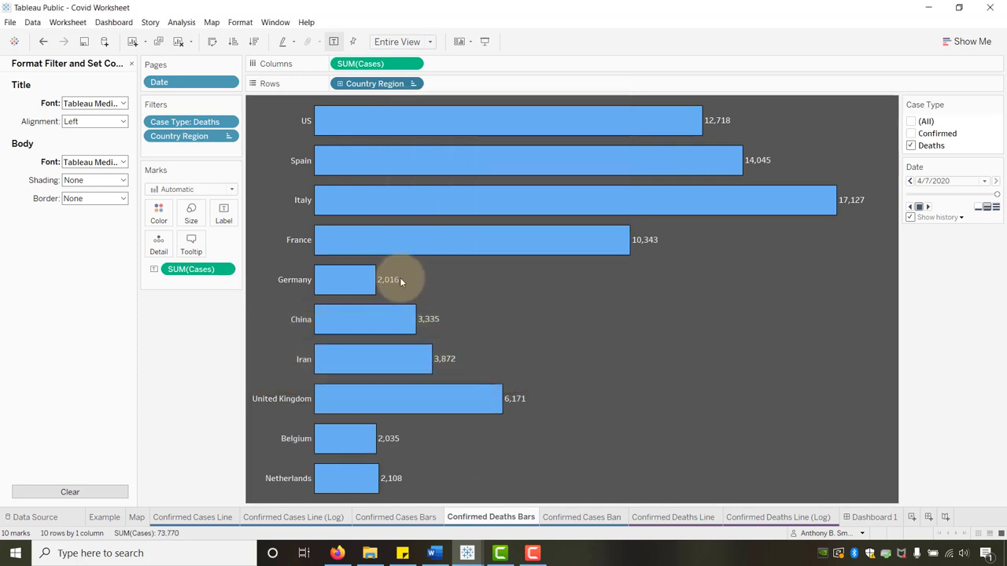
pyautogui.moveTo(387, 322)
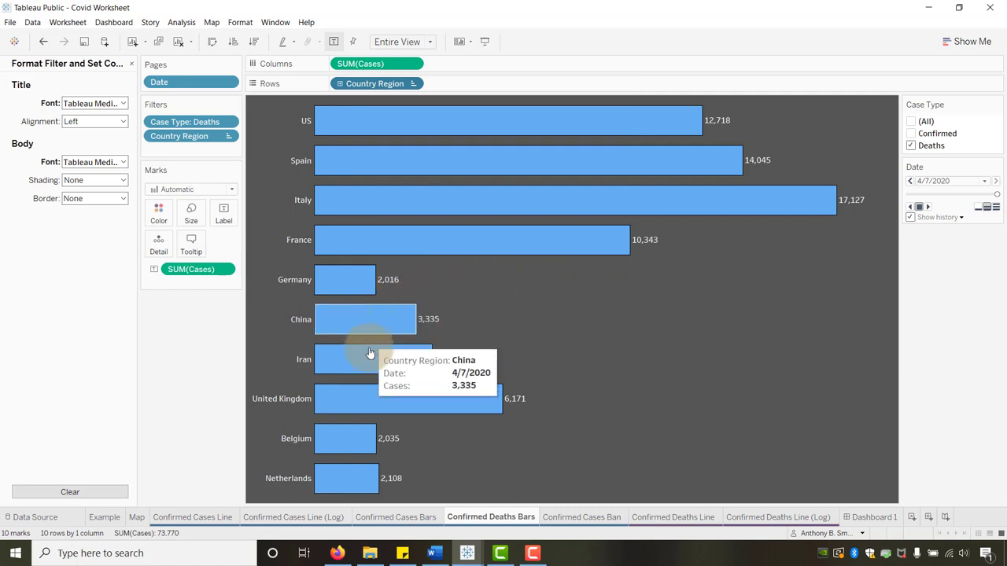
pyautogui.moveTo(580, 233)
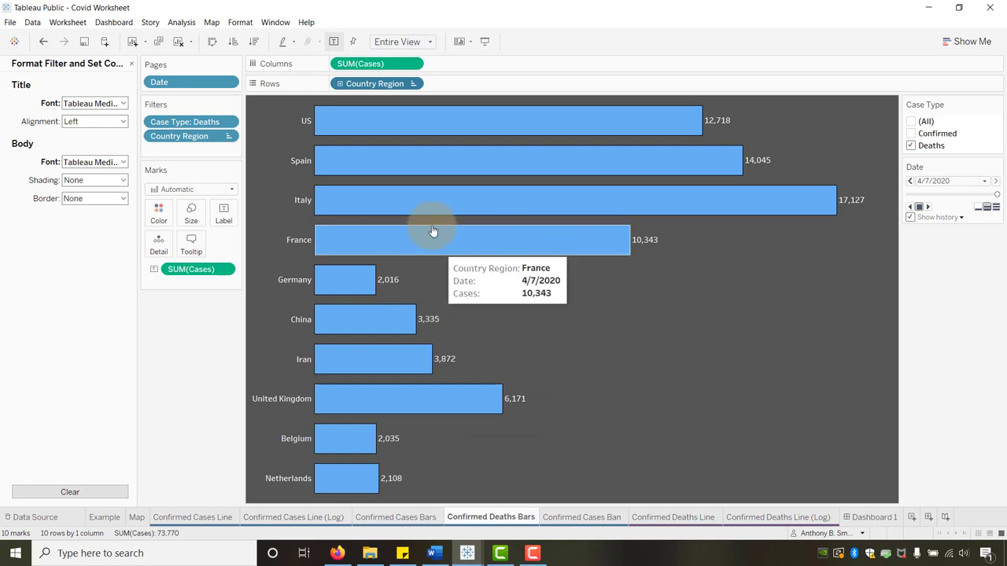
pyautogui.moveTo(349, 324)
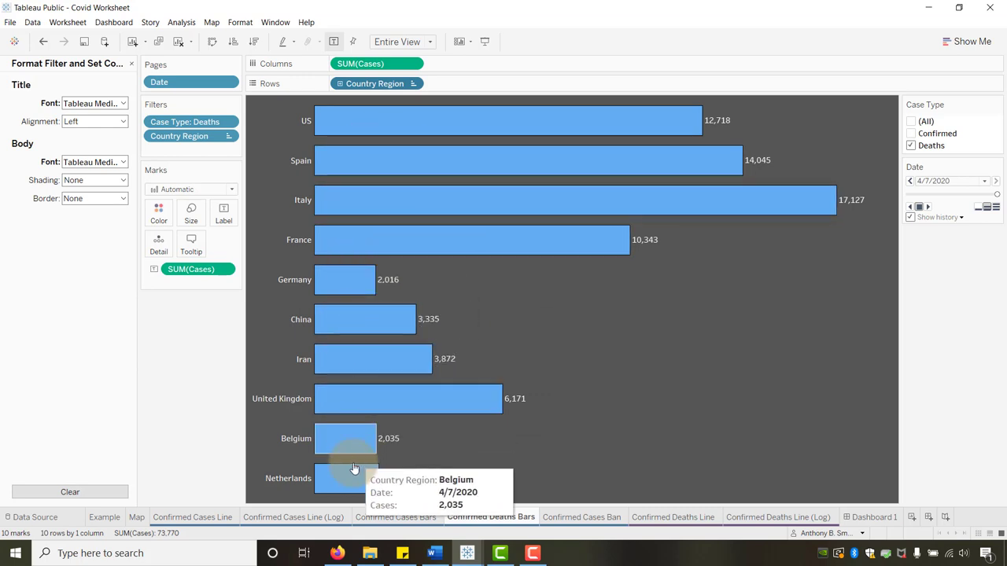
pyautogui.moveTo(166, 170); pyautogui.dragTo(421, 354)
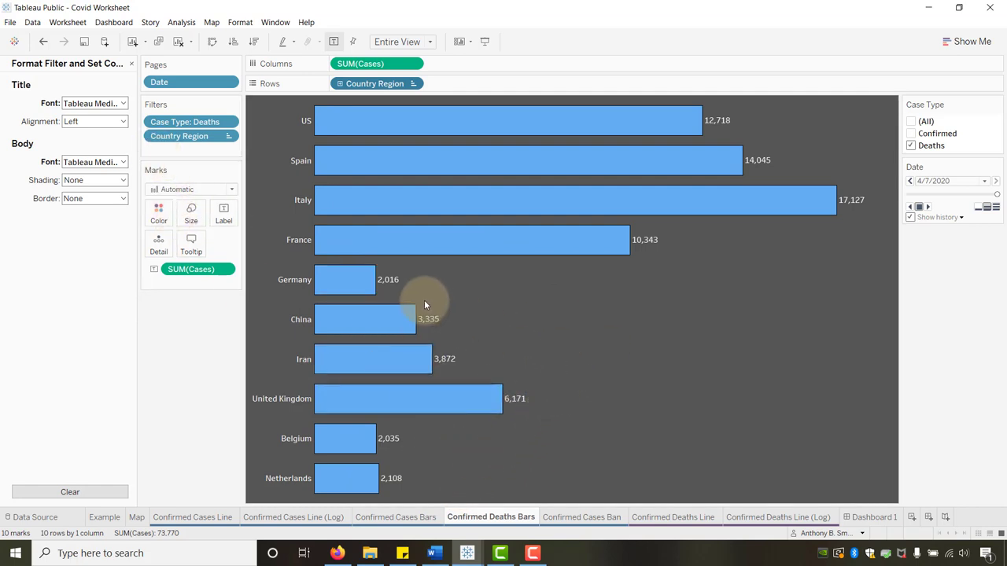
# - Remove the Country Region filter's top 10 limit, view Belgium among all countries in Standard fit, and undo these changes
pyautogui.rightClick(385, 88)
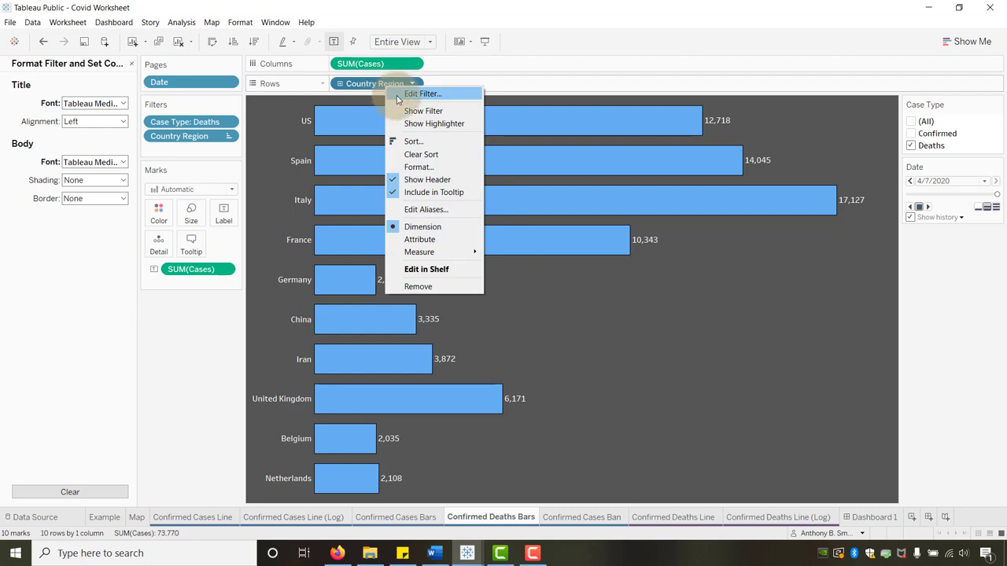
pyautogui.click(422, 94)
pyautogui.click(403, 137)
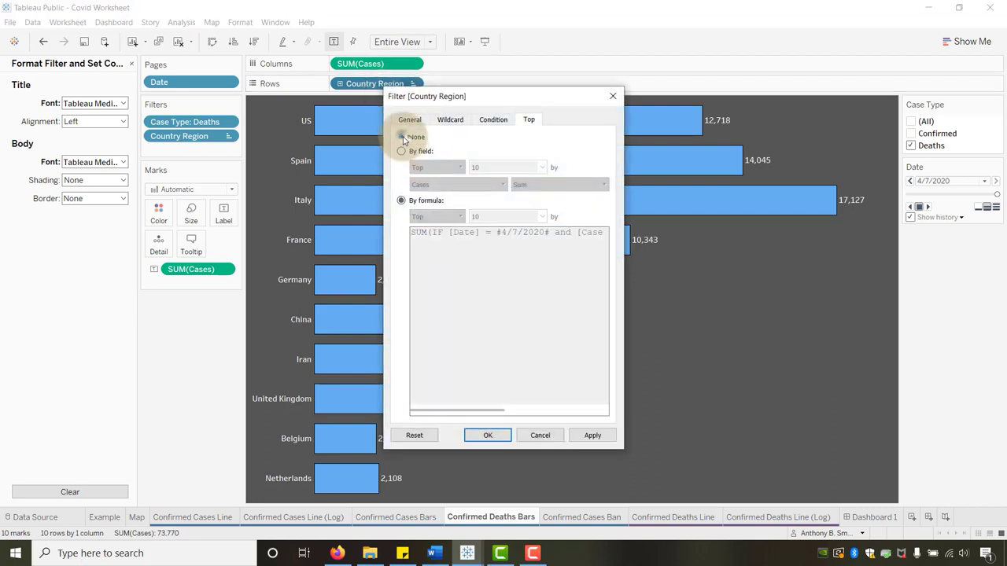
pyautogui.click(490, 435)
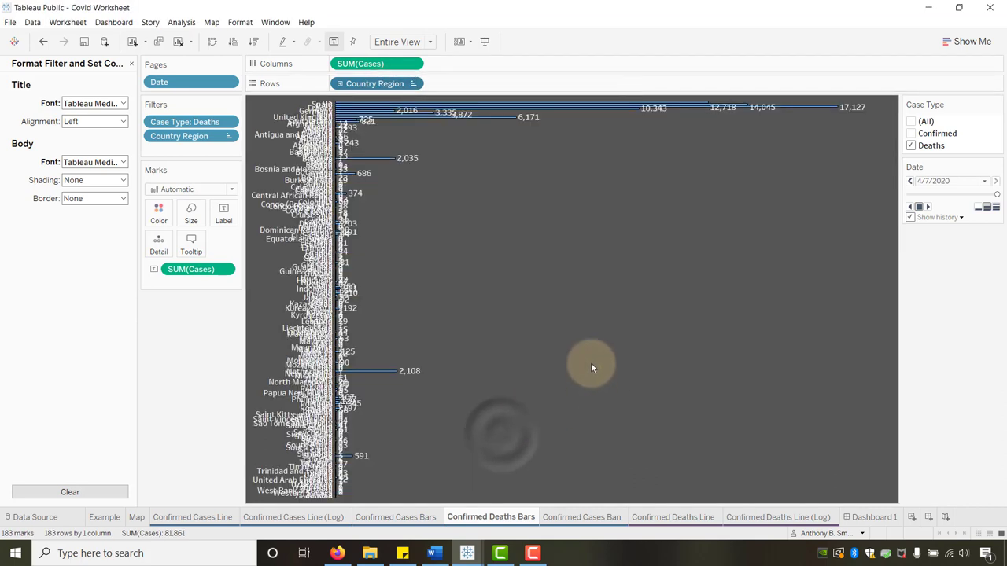
pyautogui.click(429, 41)
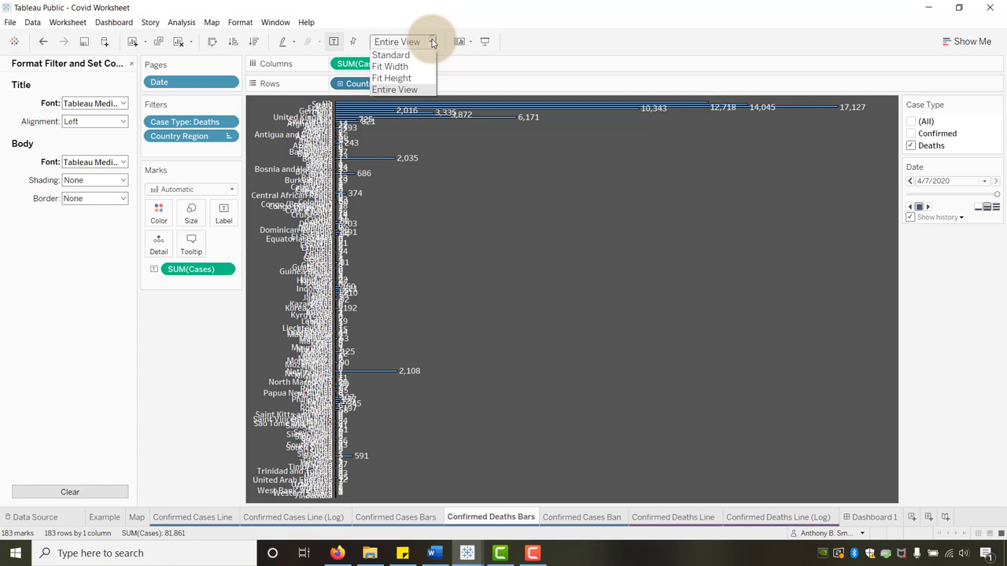
pyautogui.click(391, 55)
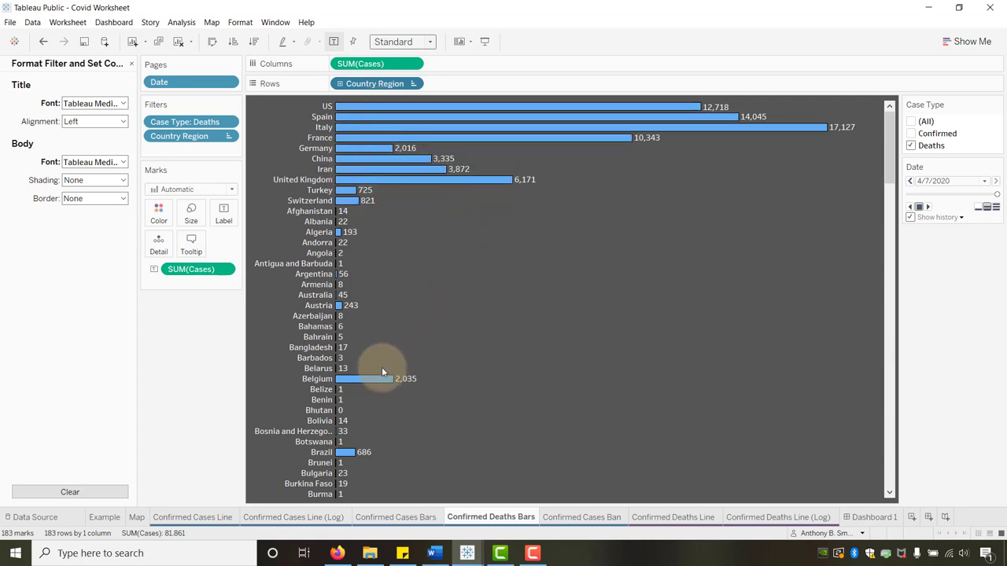
pyautogui.moveTo(375, 383)
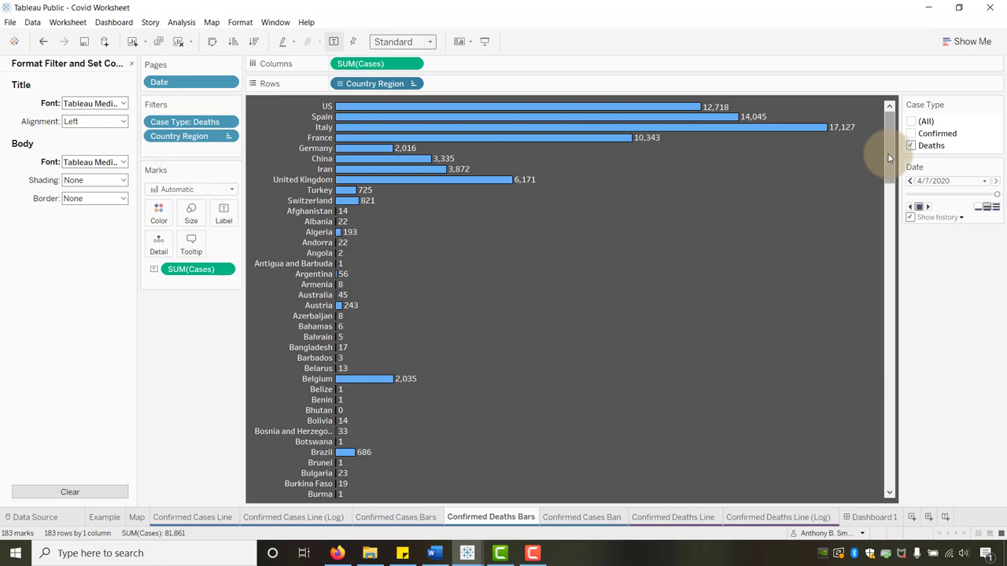
pyautogui.moveTo(889, 159); pyautogui.dragTo(711, 164)
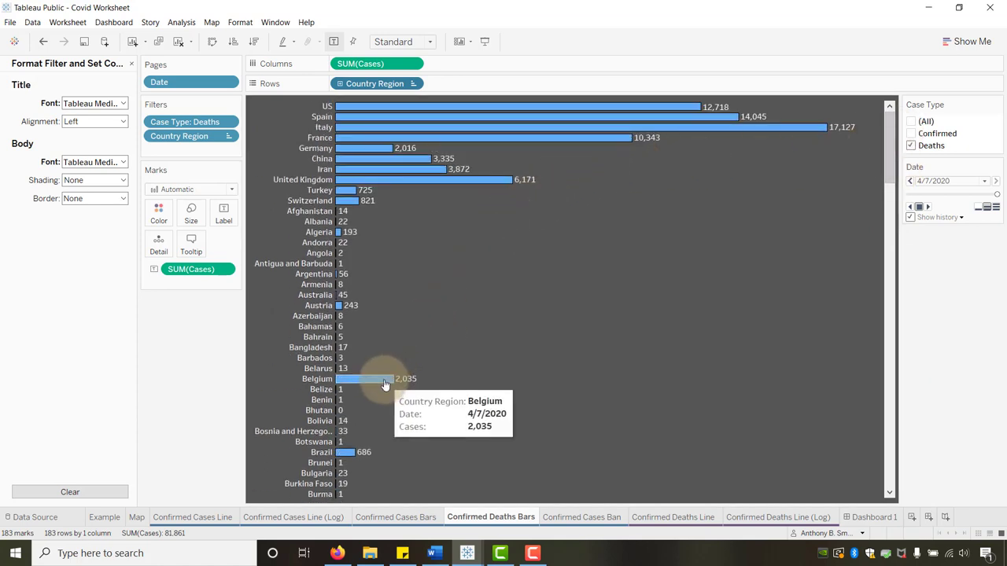
pyautogui.click(476, 164)
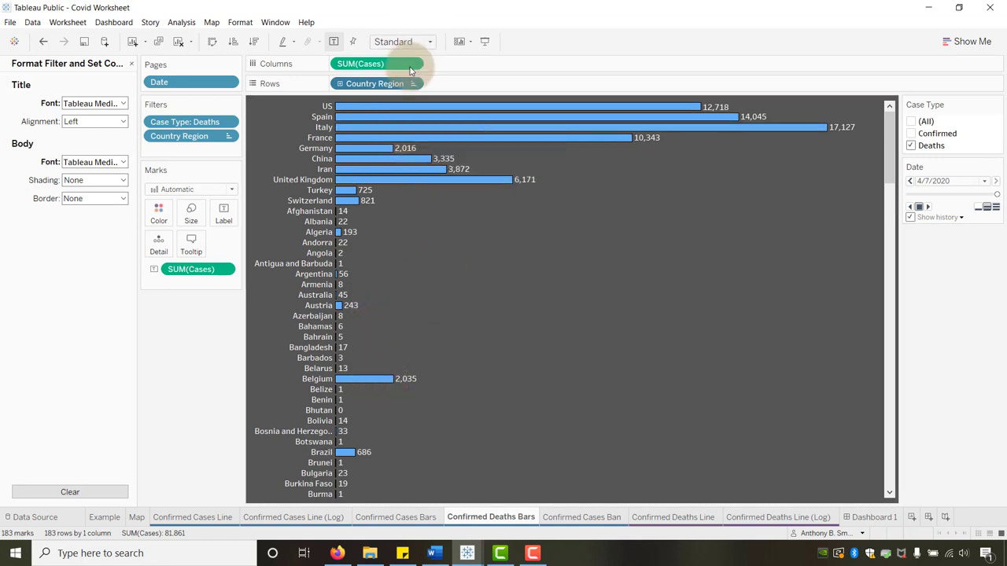
pyautogui.hotkey('ctrl', 'shift', 'e')
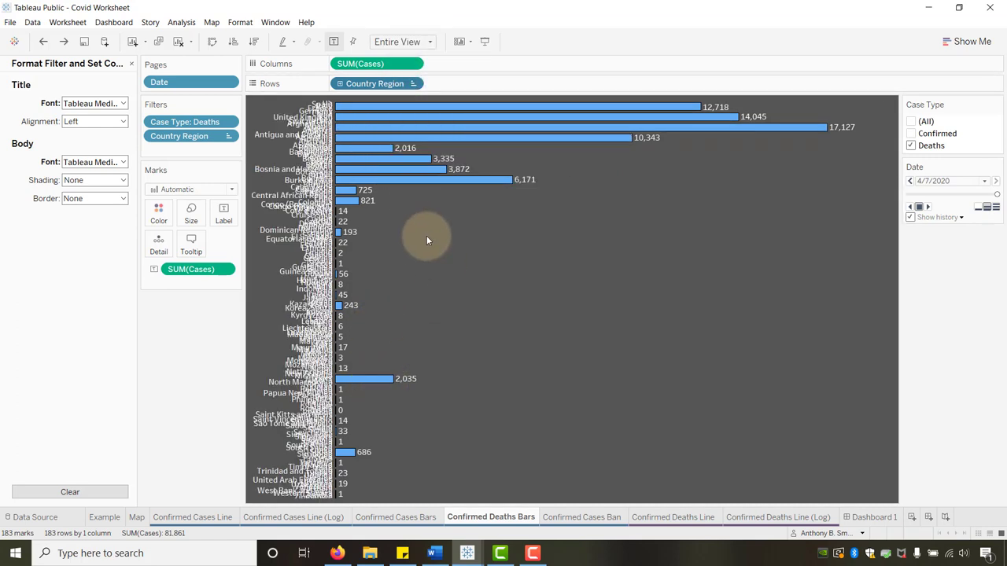
# - Check the Country Region filter's top 10 formula for the Deaths case type and the Italy bar's value
pyautogui.rightClick(386, 87)
pyautogui.click(411, 89)
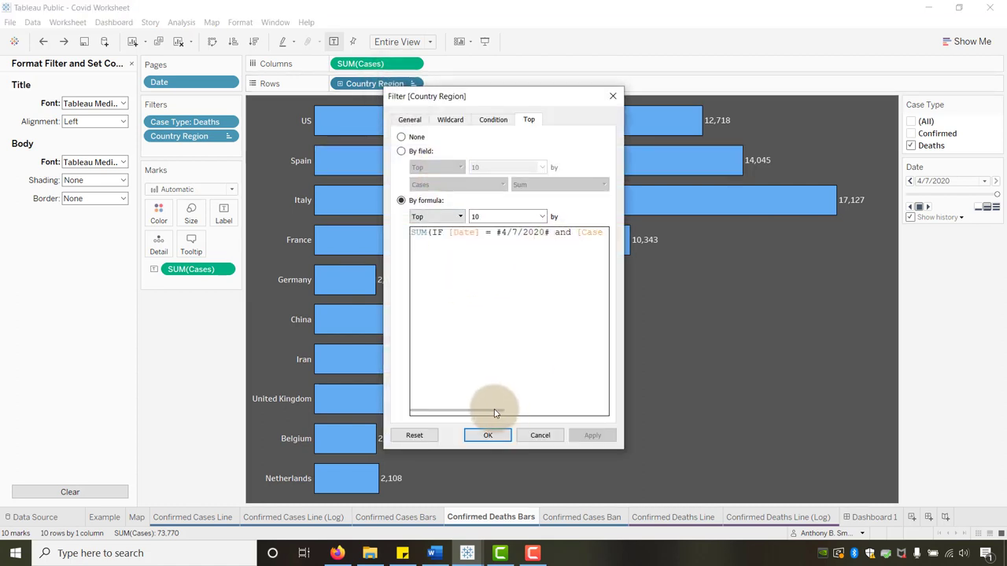
pyautogui.moveTo(496, 413); pyautogui.dragTo(558, 411)
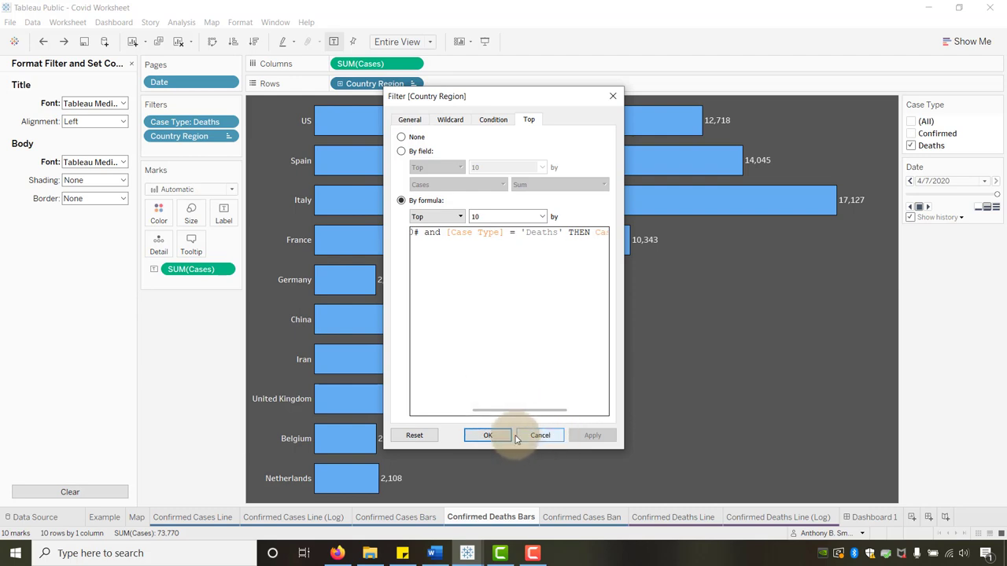
pyautogui.click(483, 438)
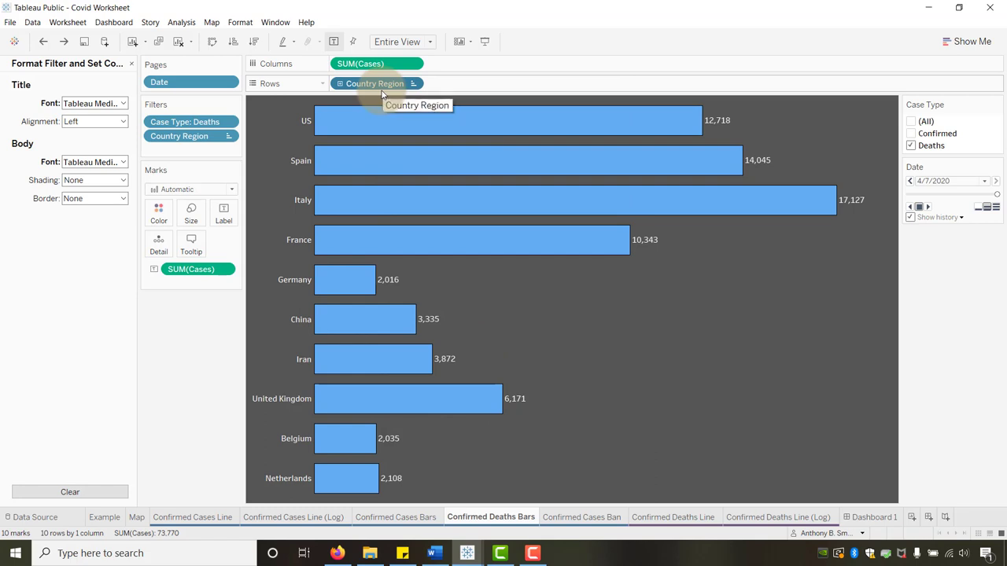
pyautogui.moveTo(681, 197)
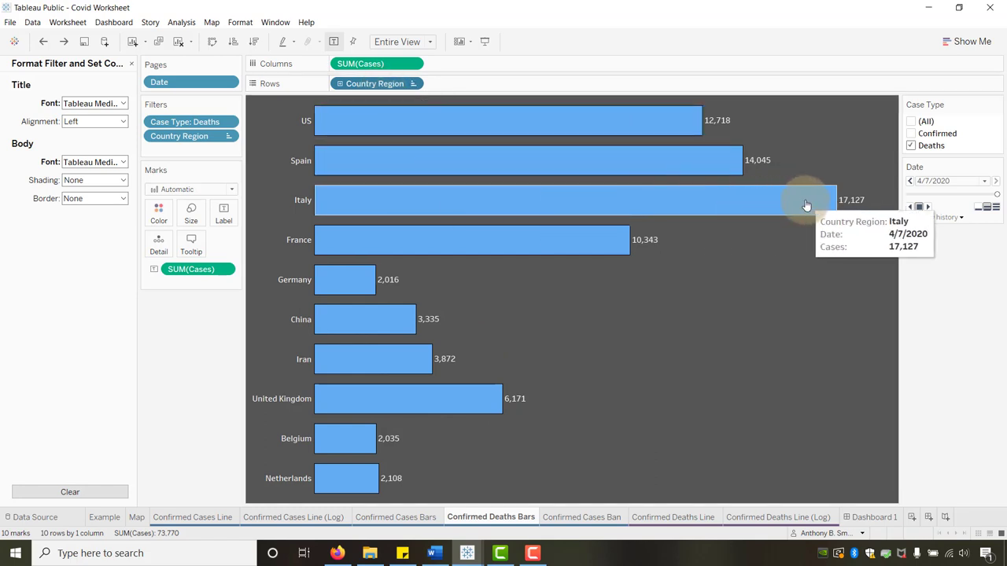
# - Sort Country Region manually in the order Italy, Spain, US, France, United Kingdom, Iran, China, Netherlands, Belgium, Germany
pyautogui.rightClick(370, 86)
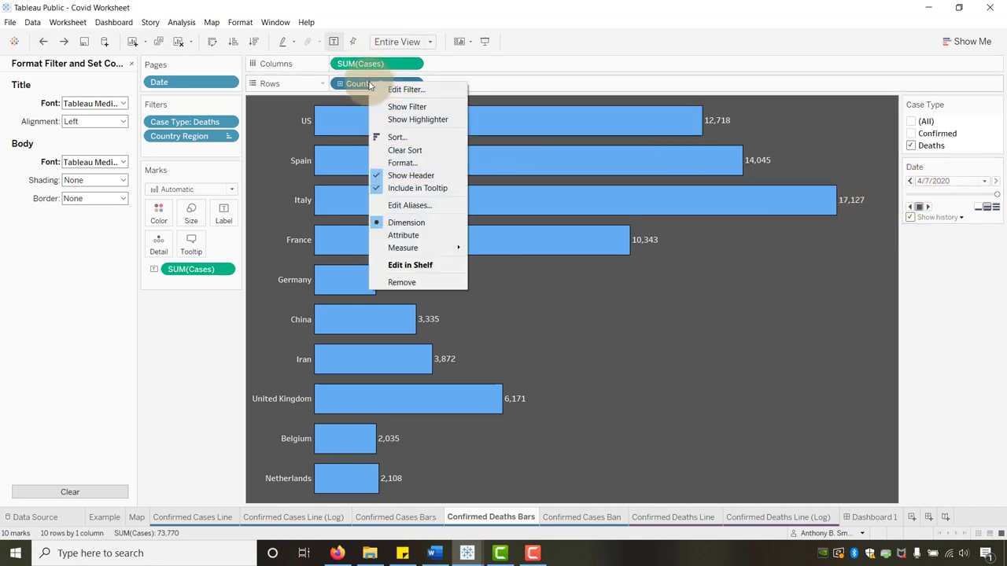
pyautogui.click(393, 137)
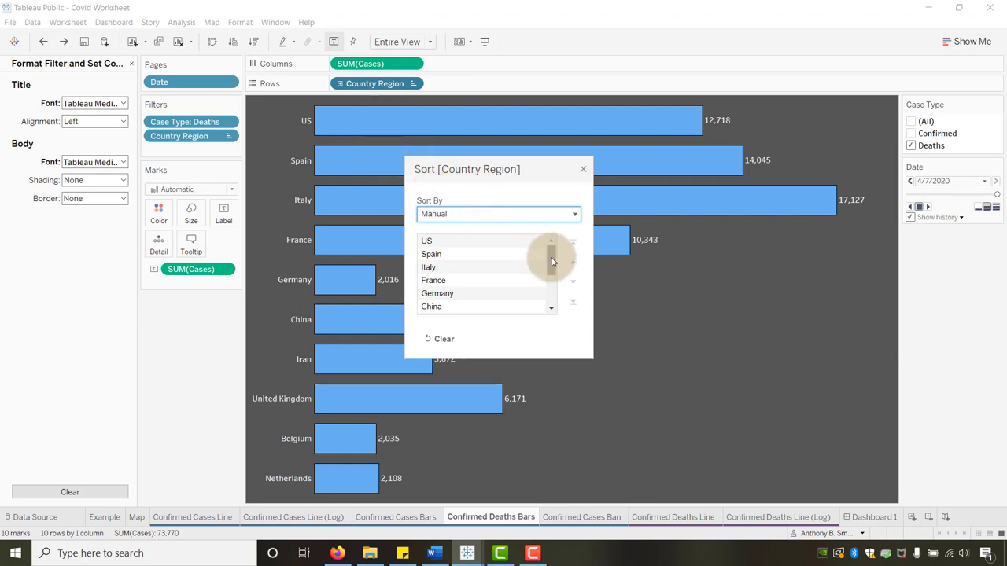
pyautogui.click(450, 258)
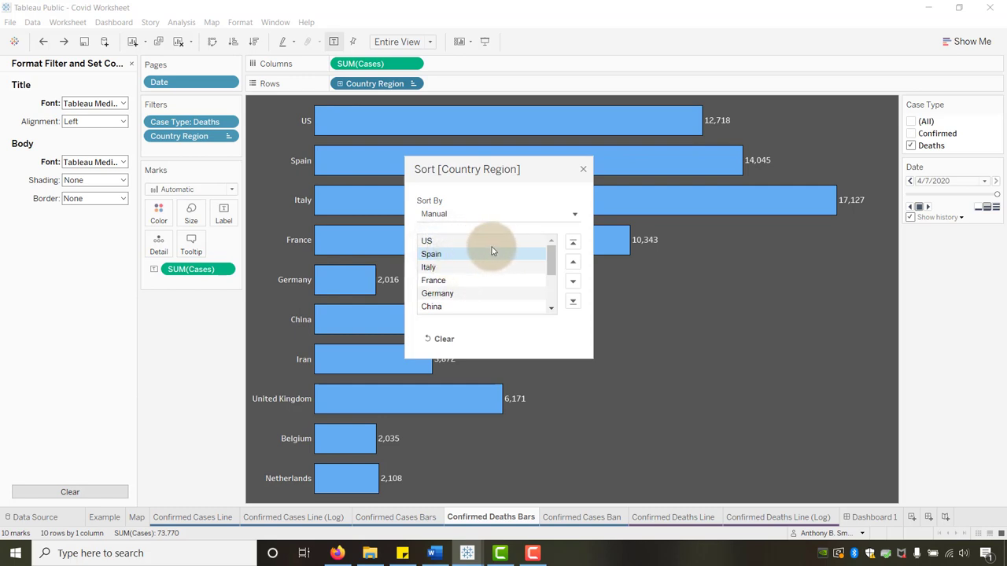
pyautogui.click(436, 268)
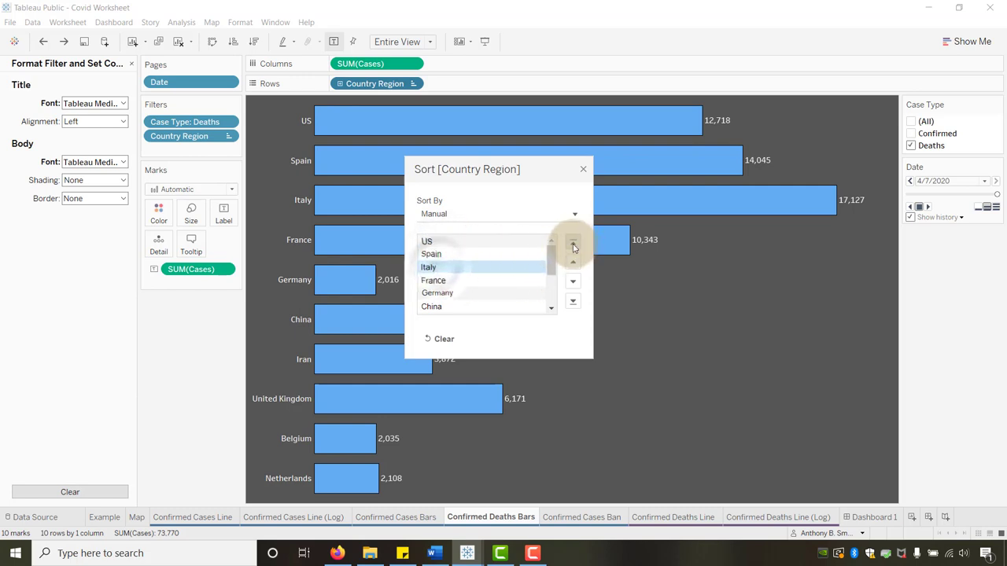
pyautogui.click(573, 243)
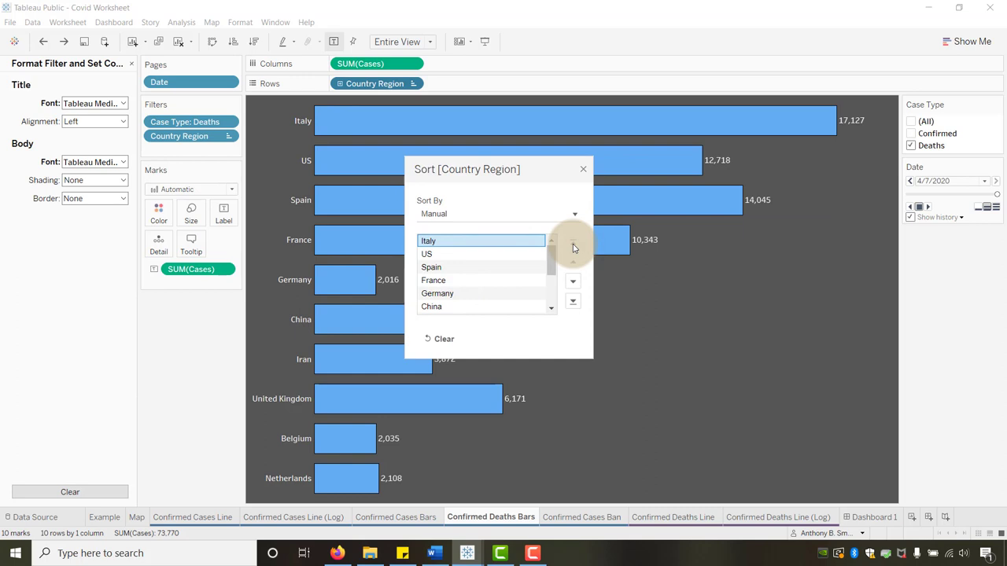
pyautogui.click(437, 267)
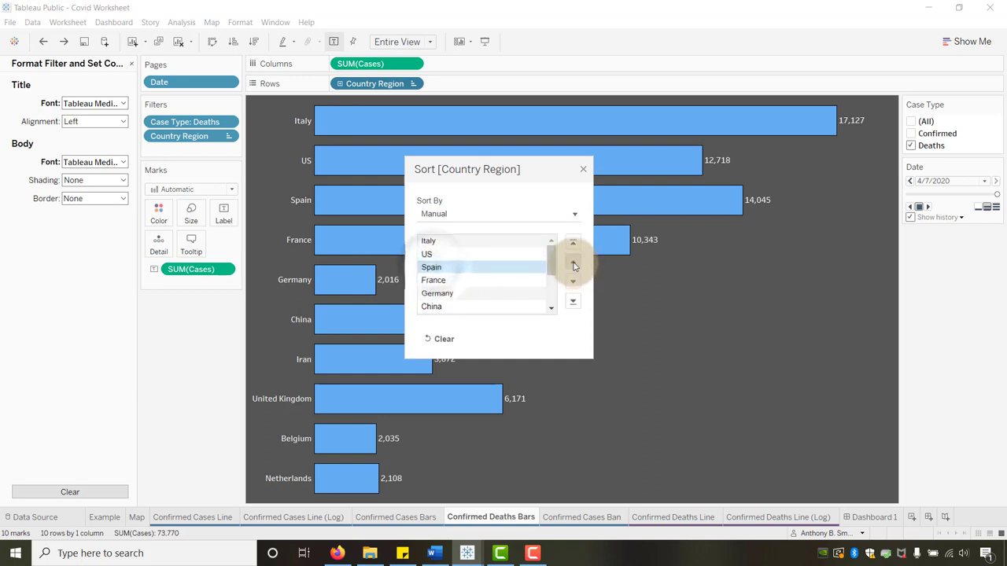
pyautogui.click(572, 266)
pyautogui.moveTo(562, 187); pyautogui.dragTo(790, 257)
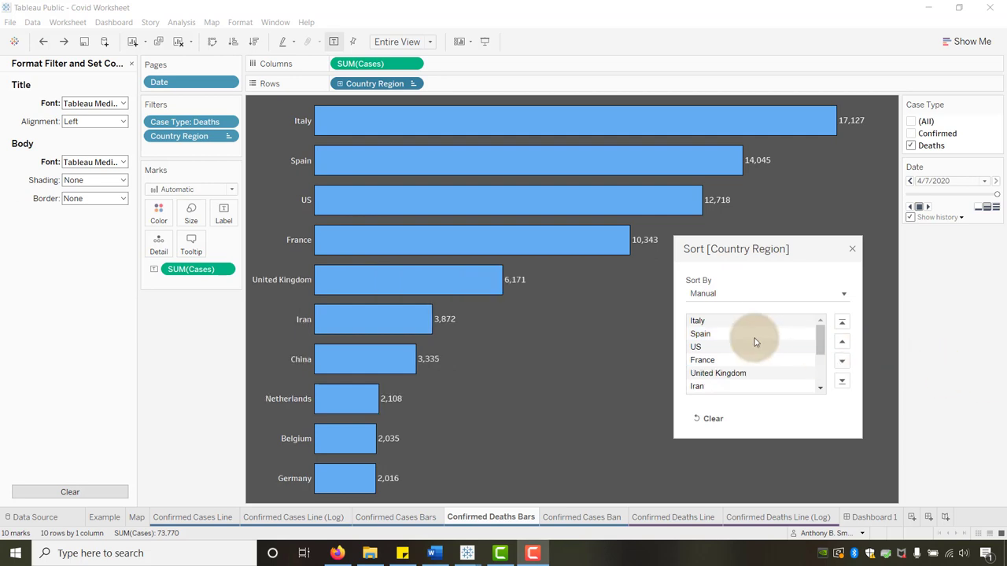
pyautogui.moveTo(819, 335)
pyautogui.mouseDown()
pyautogui.moveTo(823, 370)
pyautogui.moveTo(806, 329)
pyautogui.mouseUp()
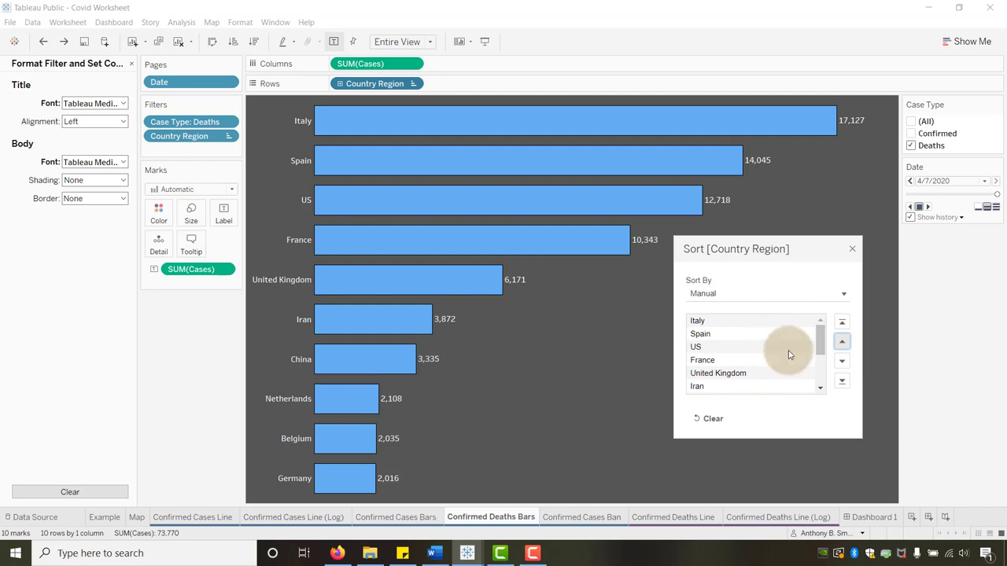
pyautogui.click(851, 248)
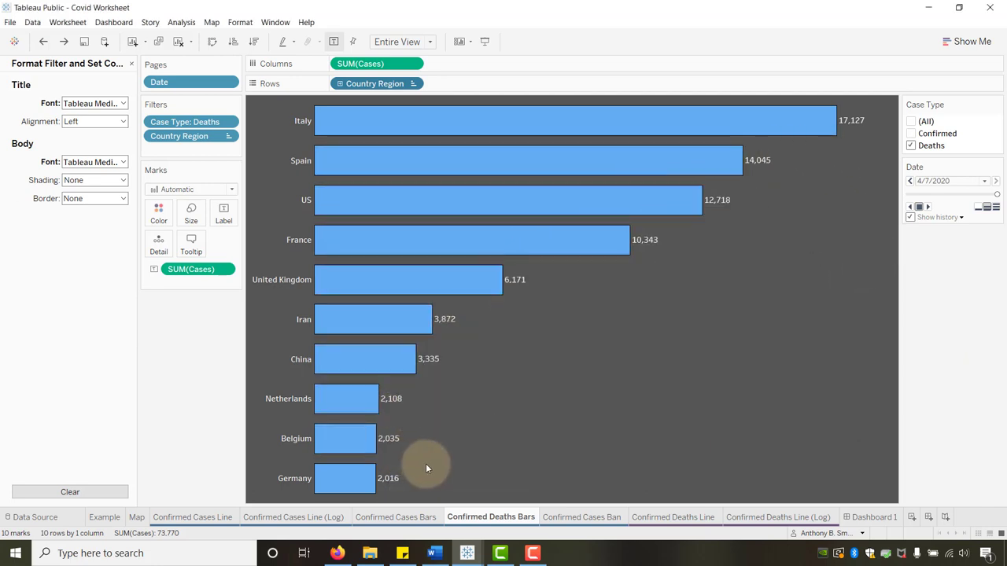
# - Change the bar color on the Confirmed Deaths Bars sheet from blue to purple
pyautogui.click(157, 217)
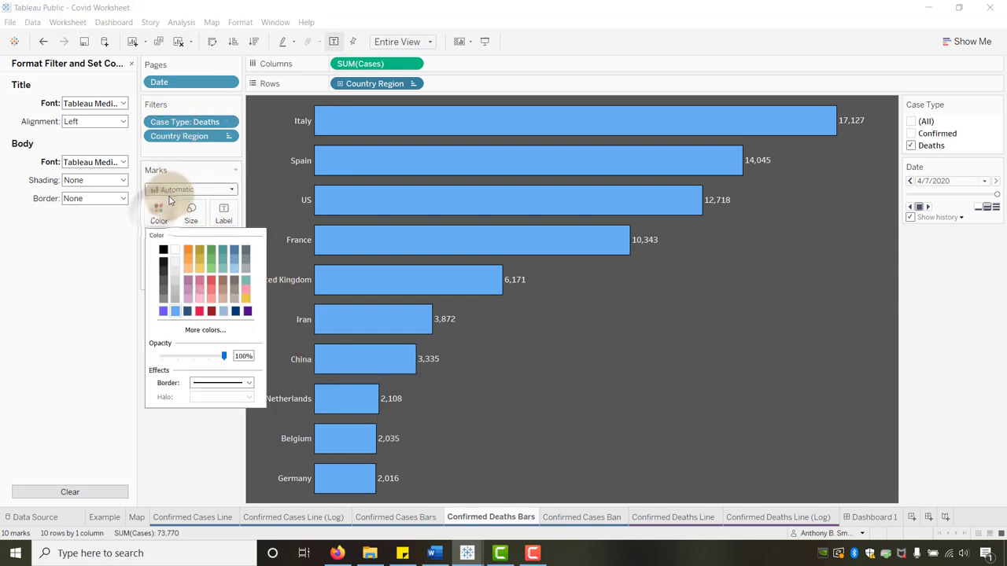
pyautogui.click(163, 312)
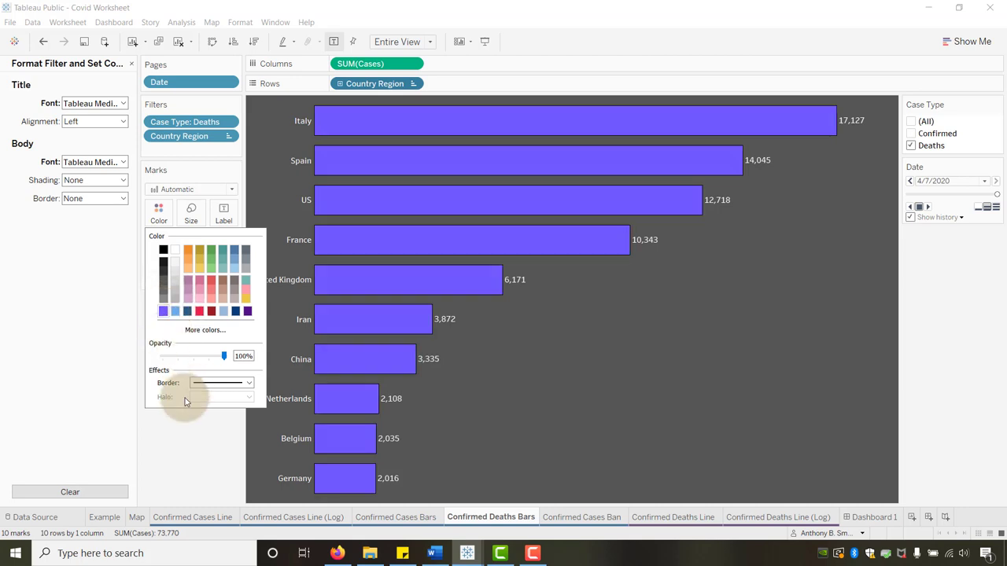
pyautogui.click(194, 460)
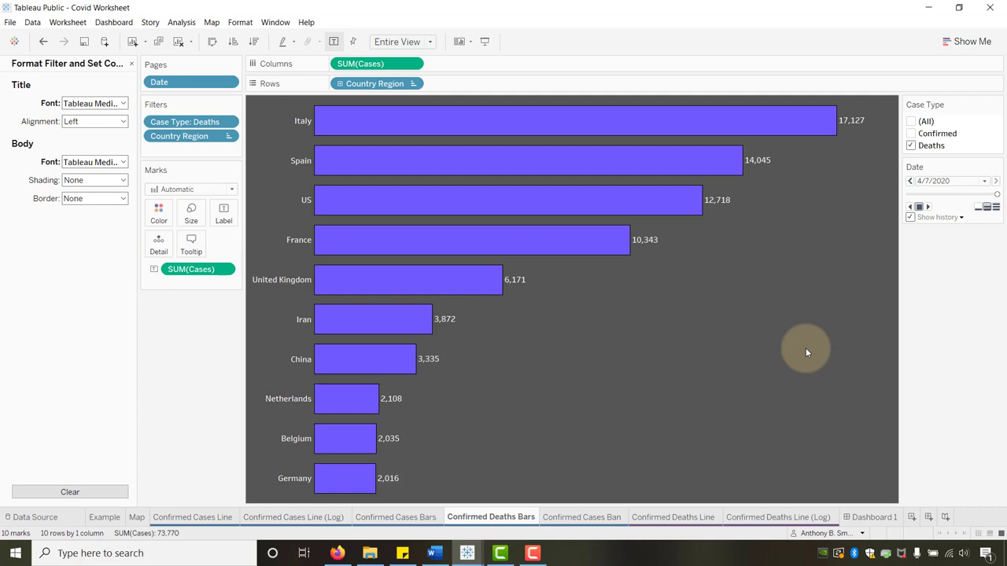
# - Color the Confirmed Deaths Bars sheet tab purple and move the sheet after Confirmed Deaths Line (Log)
pyautogui.rightClick(479, 520)
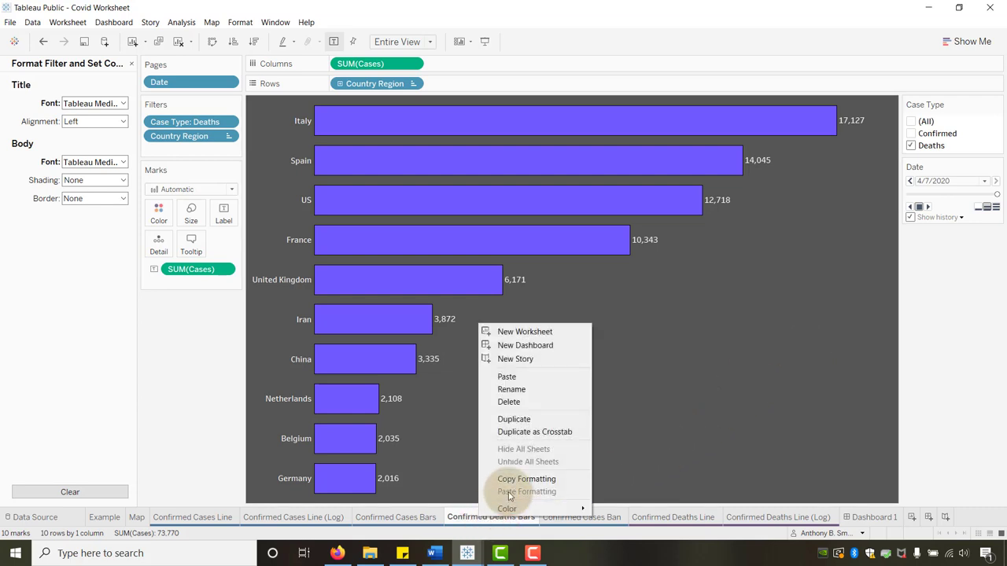
pyautogui.moveTo(510, 510)
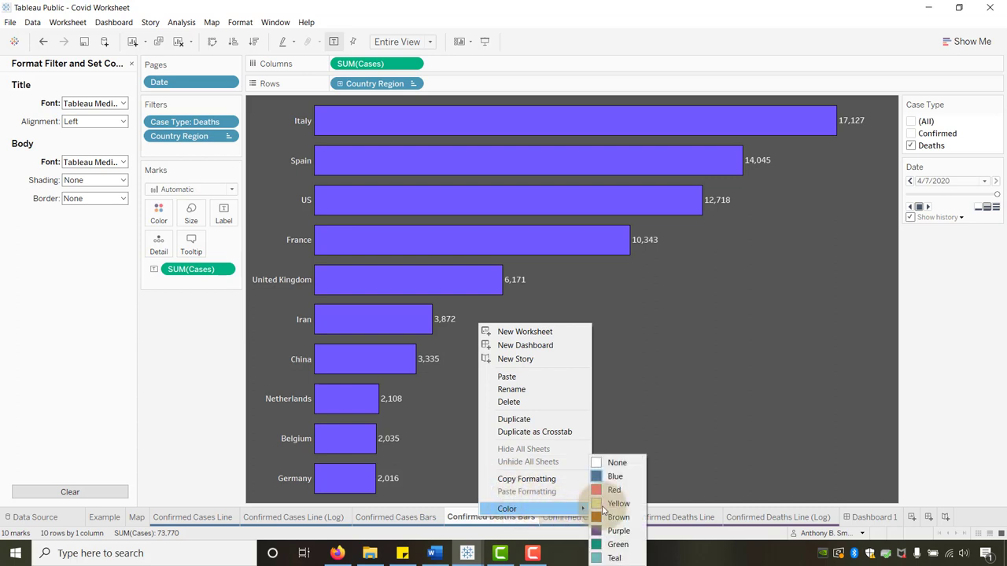
pyautogui.click(617, 519)
pyautogui.moveTo(526, 517)
pyautogui.mouseDown()
pyautogui.moveTo(506, 515)
pyautogui.moveTo(838, 516)
pyautogui.mouseUp()
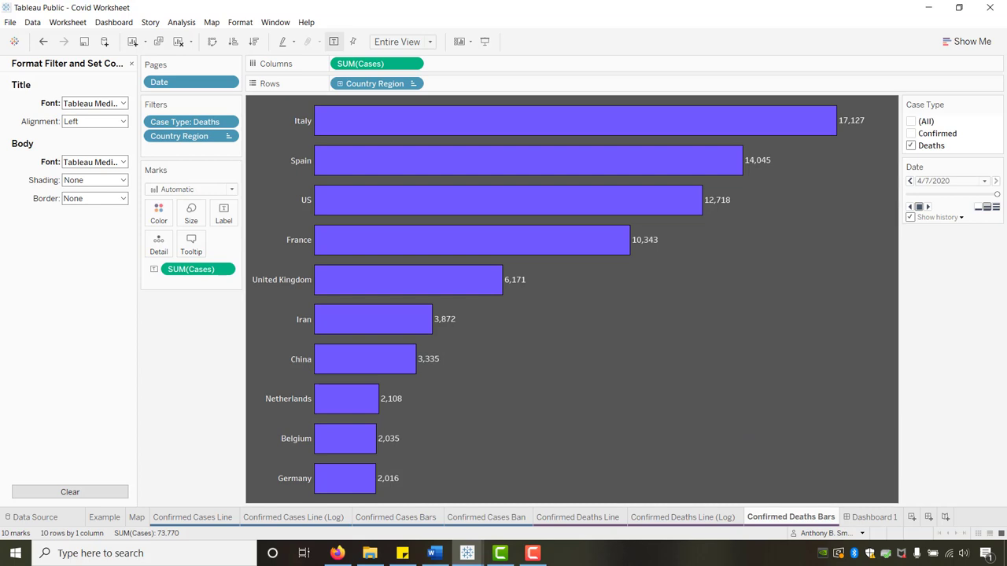
pyautogui.press('F10')
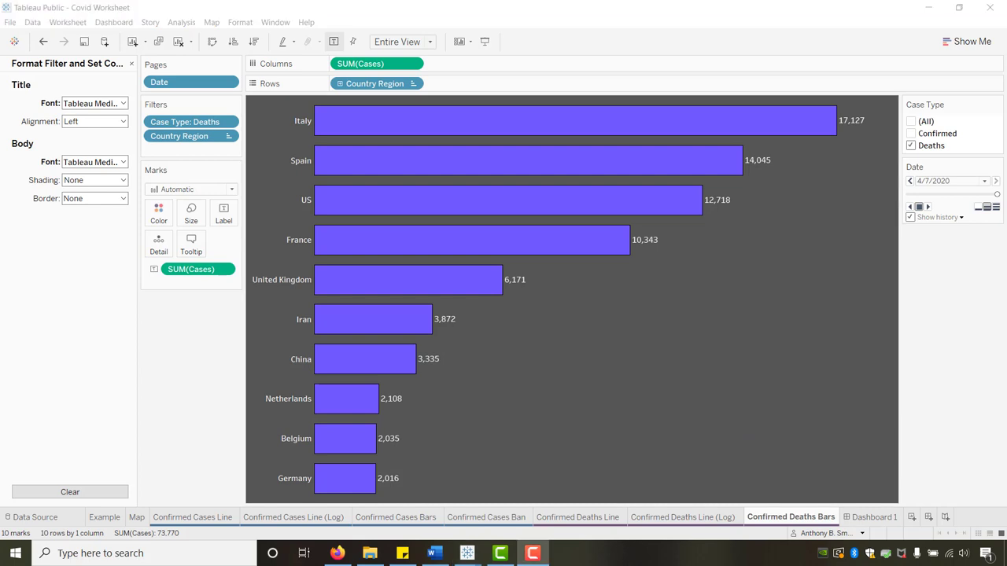
# - Duplicate the Confirmed Cases Bars sheet and rename the copy Confirmed Cases Bars (Provinces)
pyautogui.click(382, 519)
pyautogui.rightClick(381, 519)
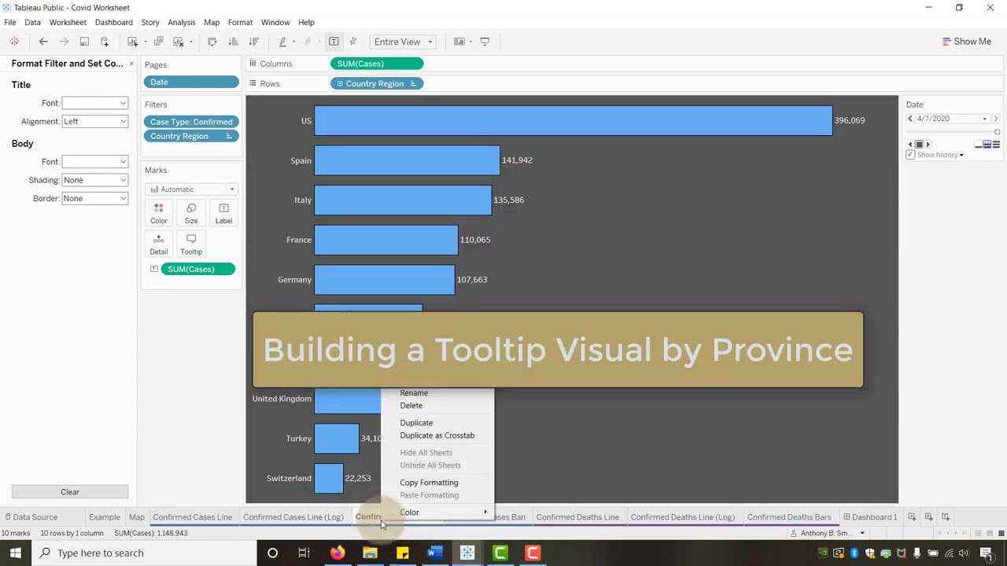
pyautogui.click(417, 423)
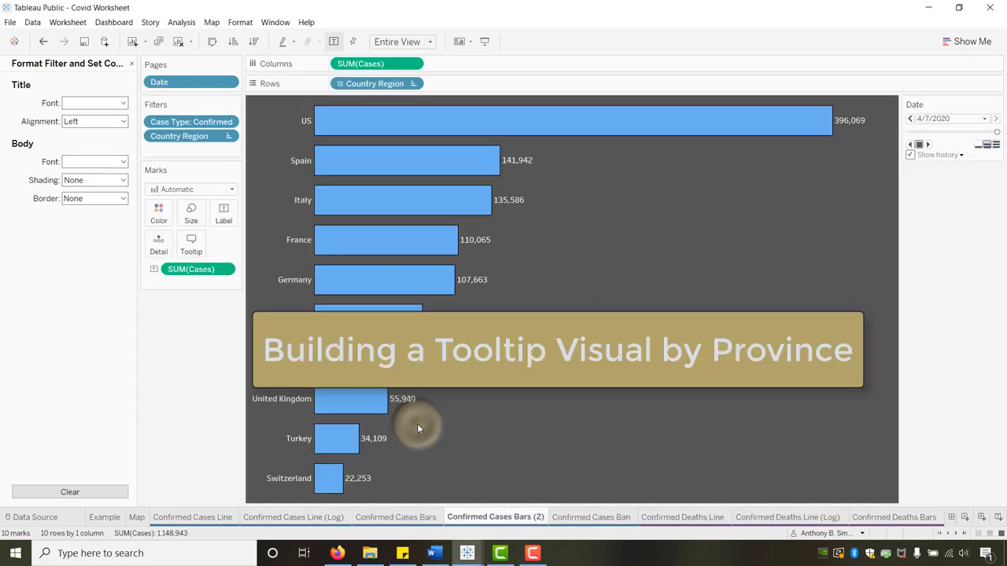
pyautogui.doubleClick(535, 517)
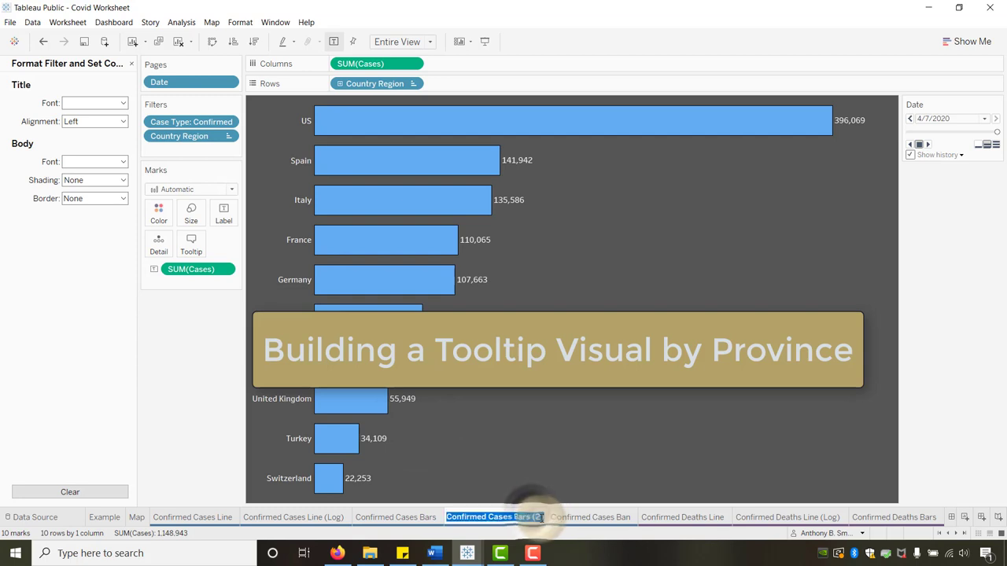
pyautogui.click(540, 517)
pyautogui.press('BackSpace')
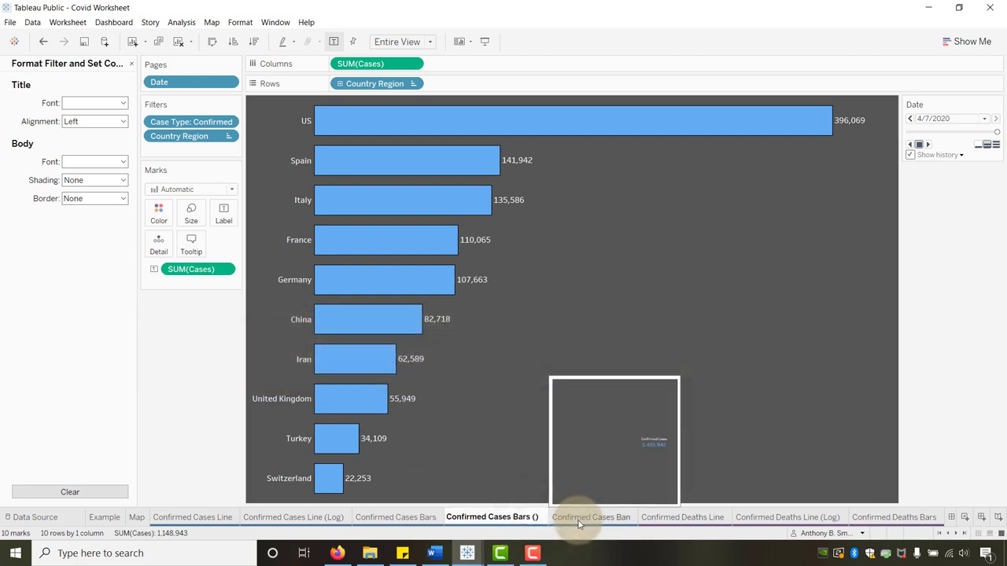
pyautogui.write('Provinces')
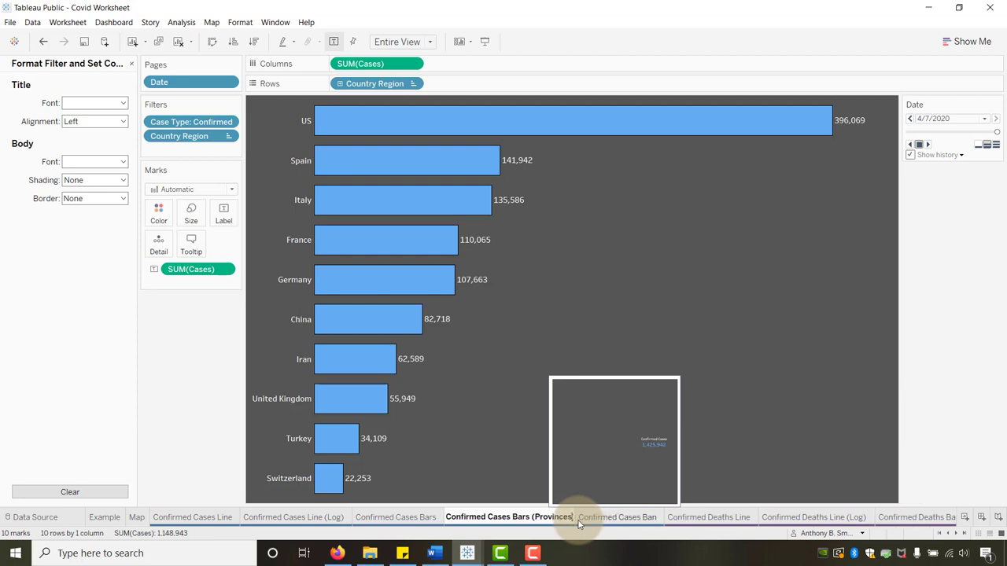
pyautogui.press('Return')
pyautogui.click(502, 434)
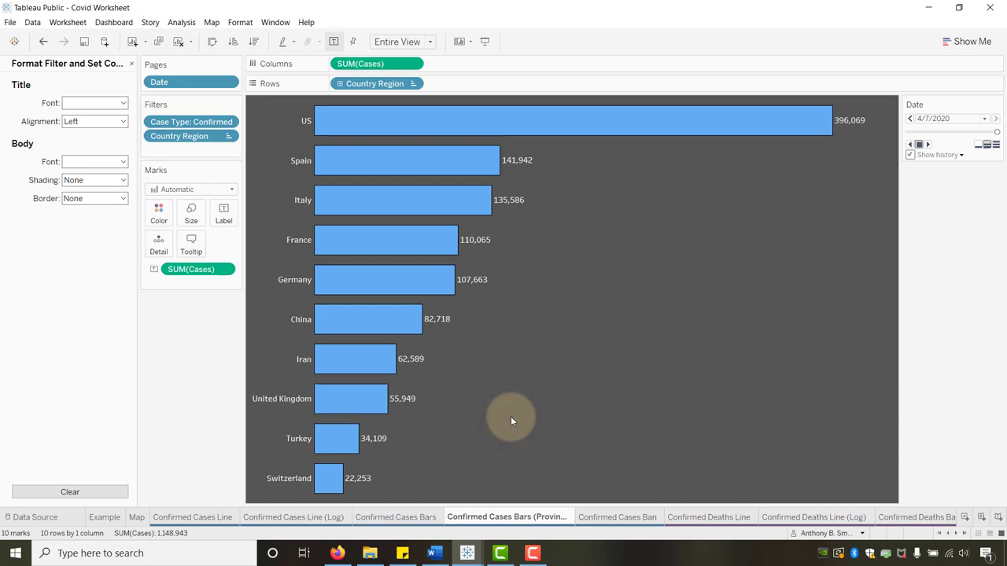
# - Replace Country Region with Province State on the rows of the provinces sheet and set the view to Standard fit
pyautogui.click(130, 67)
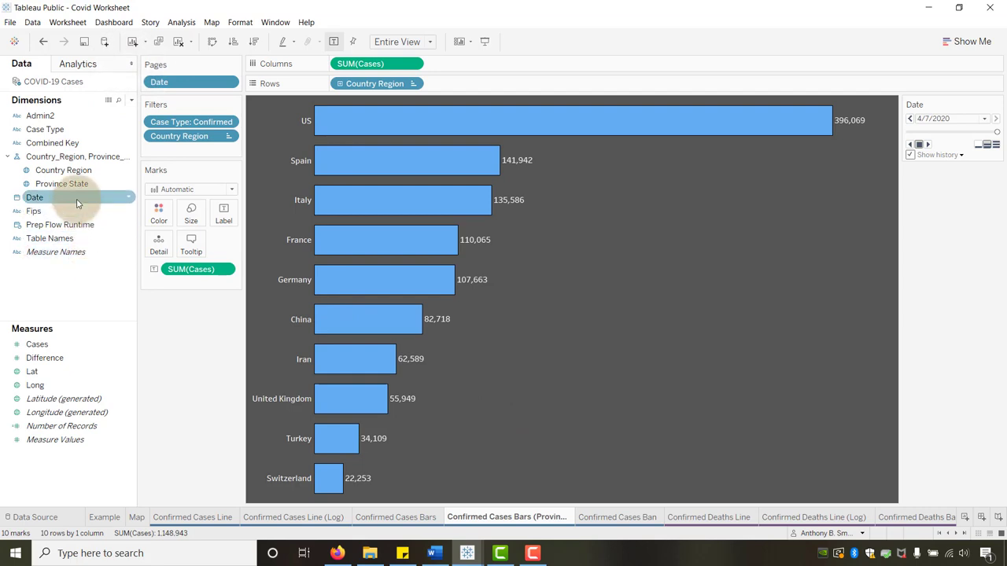
pyautogui.moveTo(79, 184); pyautogui.dragTo(479, 85)
pyautogui.moveTo(369, 84); pyautogui.dragTo(188, 332)
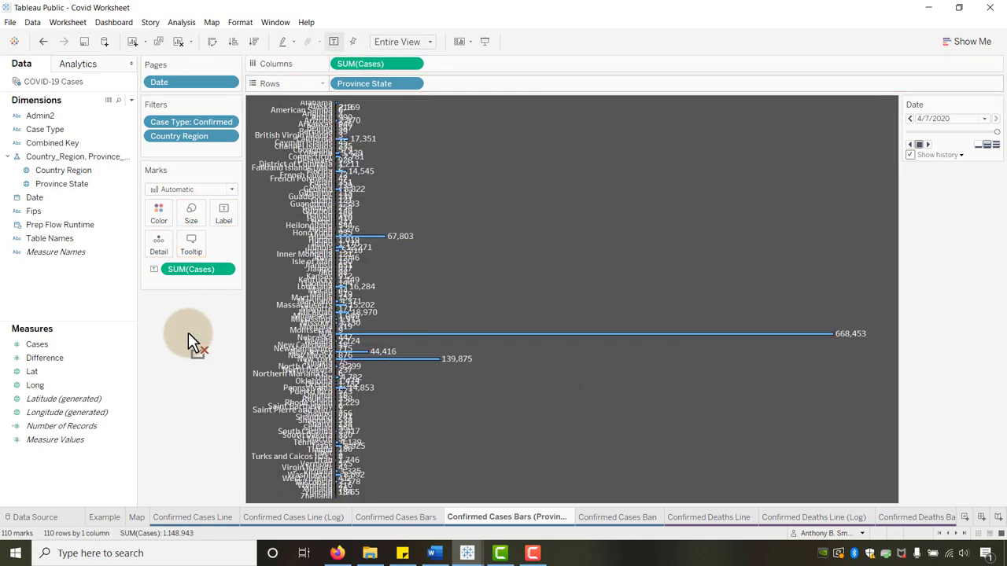
pyautogui.click(428, 41)
pyautogui.click(397, 56)
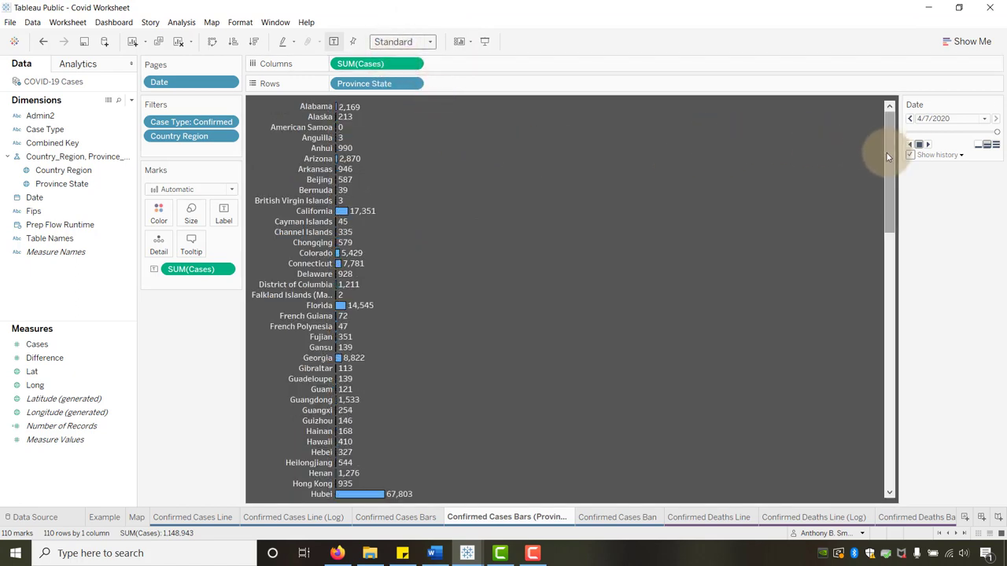
# - Sort Province State in descending order by the sum of the Cases field
pyautogui.rightClick(376, 87)
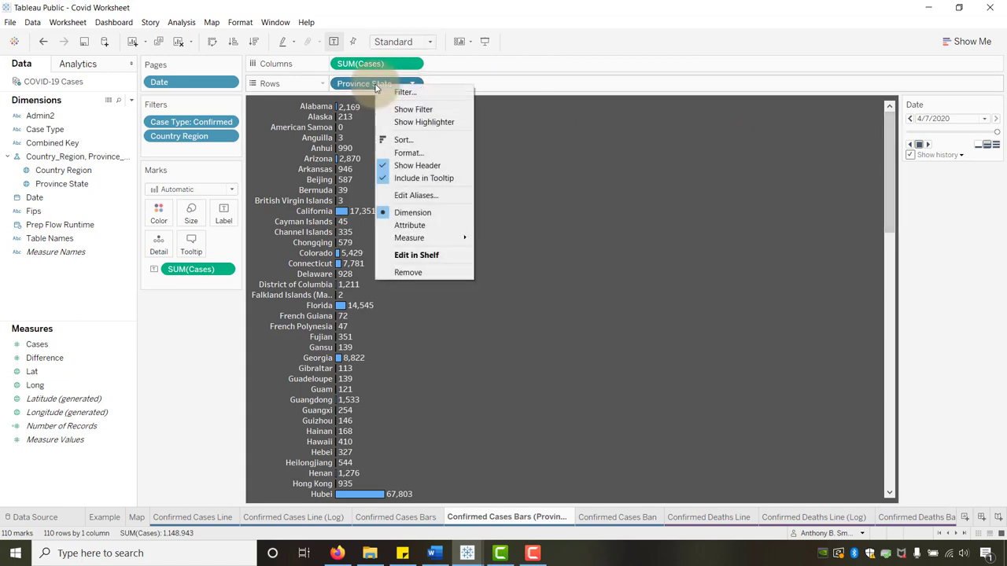
pyautogui.click(407, 141)
pyautogui.click(546, 236)
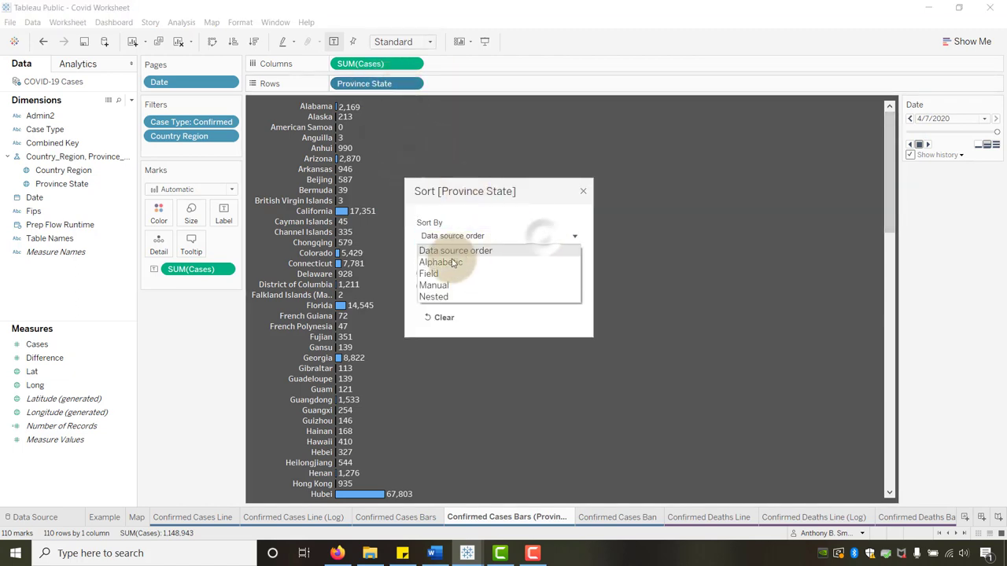
pyautogui.click(430, 274)
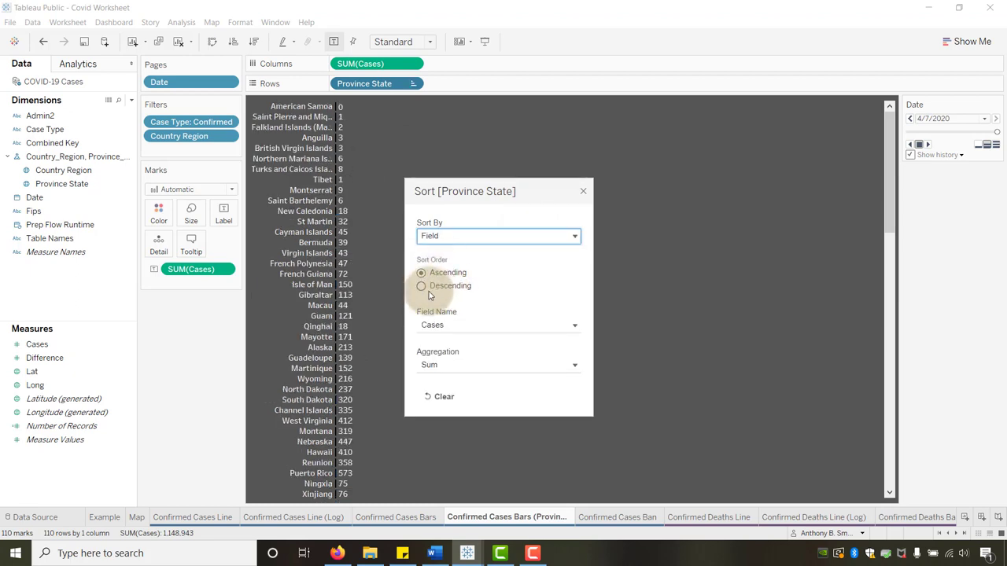
pyautogui.click(423, 288)
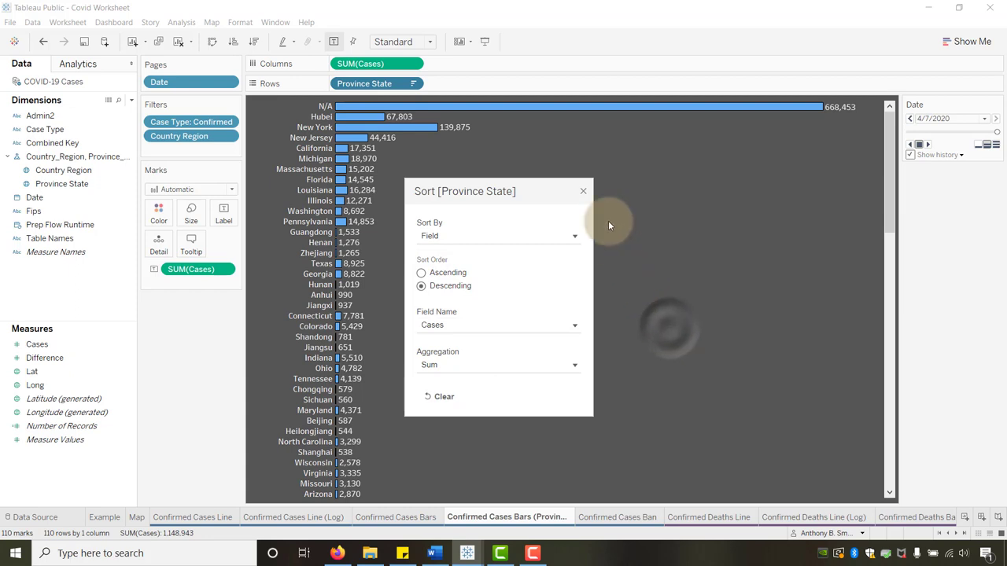
pyautogui.click(583, 191)
# - Exclude the N/A member of Province State from the Confirmed Cases Bars (Provinces) view
pyautogui.moveTo(336, 108)
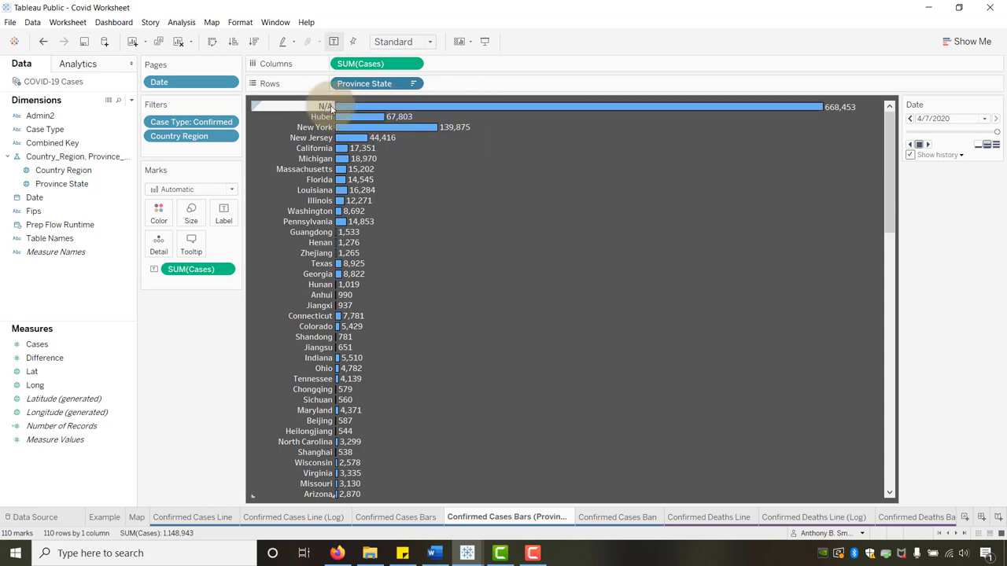
pyautogui.rightClick(298, 107)
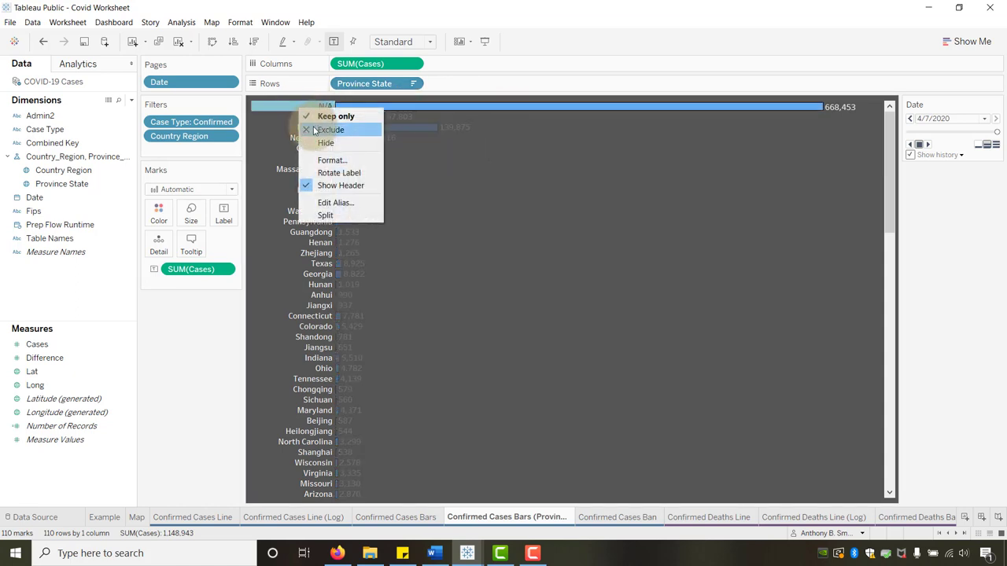
pyautogui.click(318, 128)
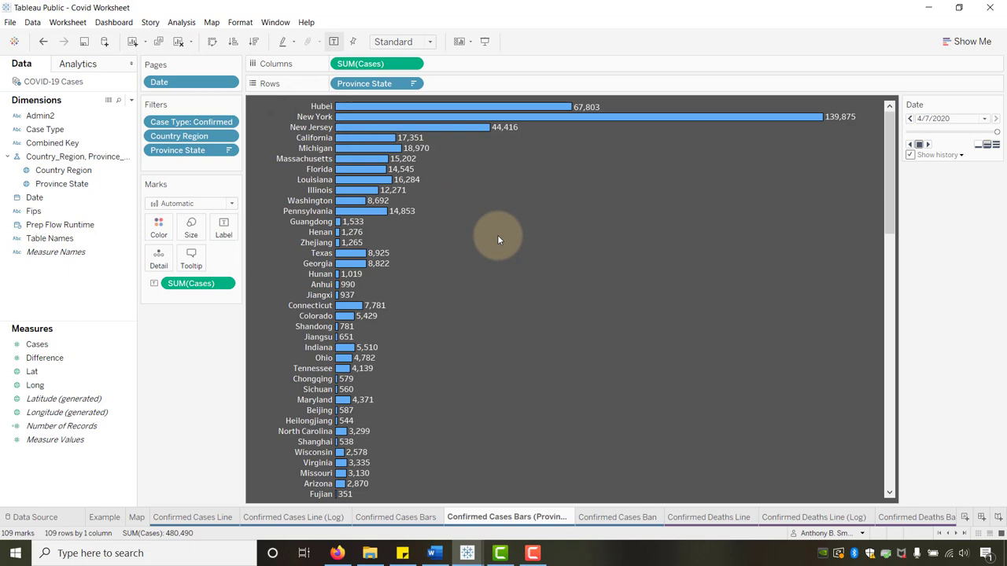
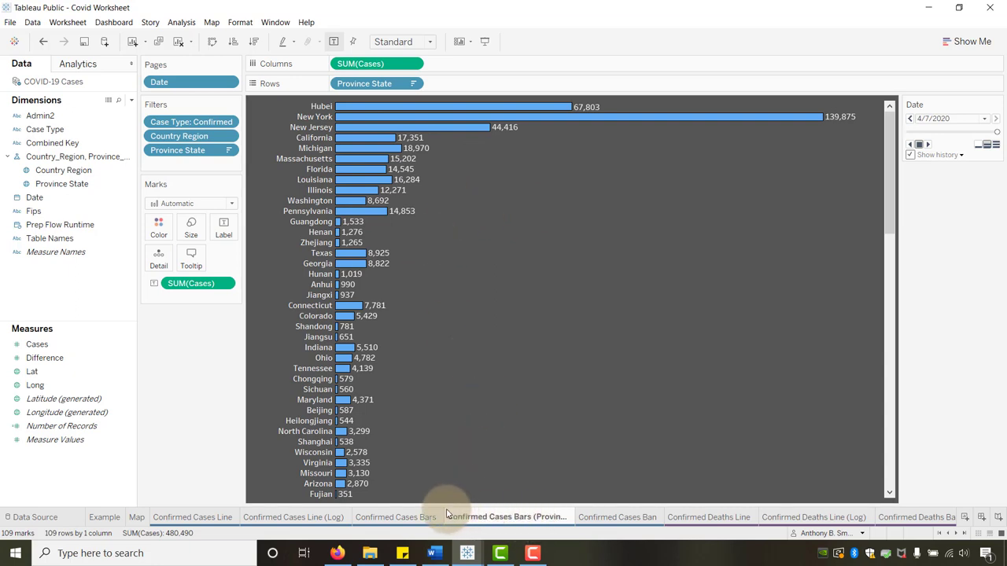
# - Replace the Confirmed Cases Bars tooltip text with the Confirmed Cases Bars (Provinces) sheet and check it on several country bars
pyautogui.moveTo(490, 520)
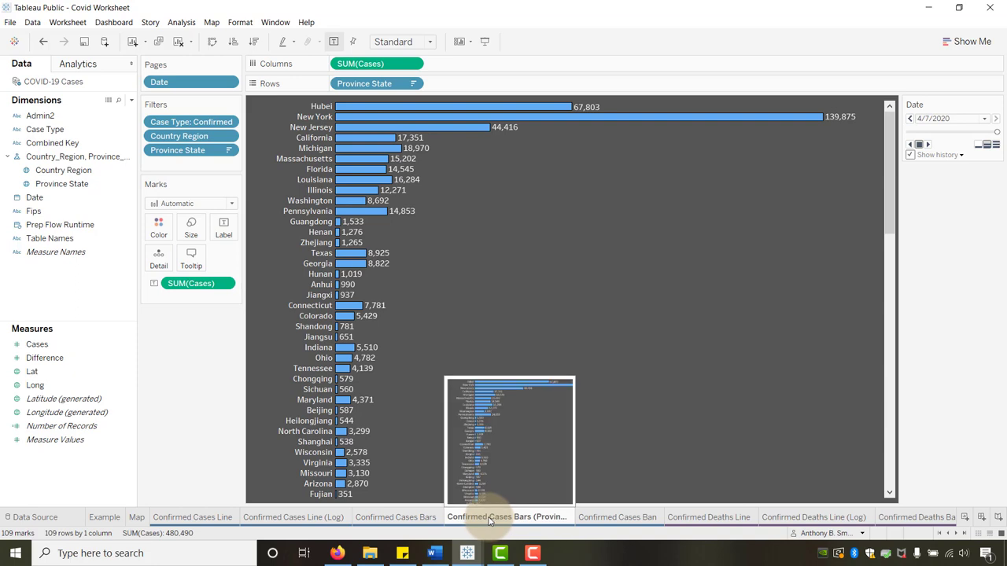
pyautogui.click(399, 521)
pyautogui.click(201, 248)
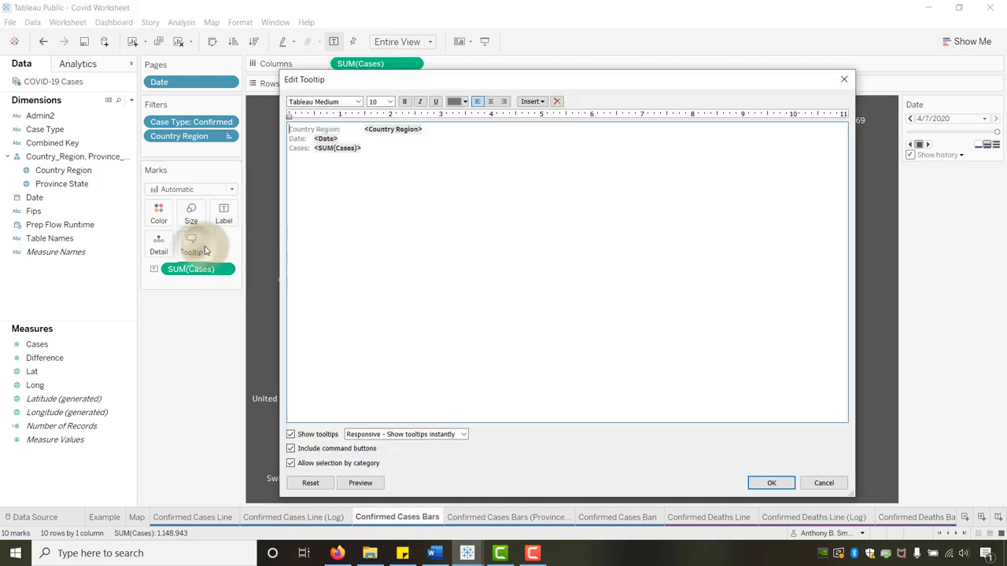
pyautogui.moveTo(381, 146); pyautogui.dragTo(247, 118)
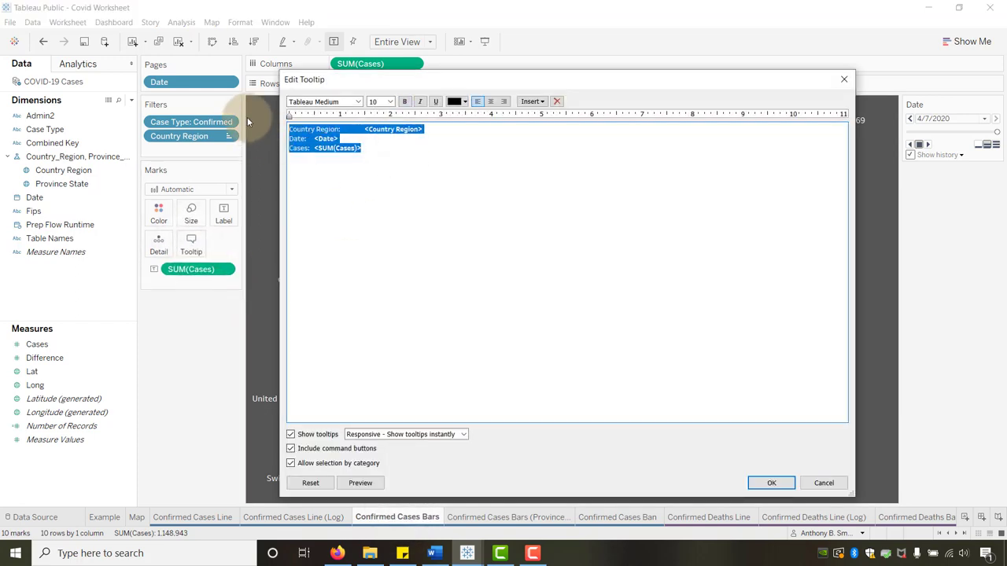
pyautogui.press('Delete')
pyautogui.click(537, 103)
pyautogui.moveTo(535, 119)
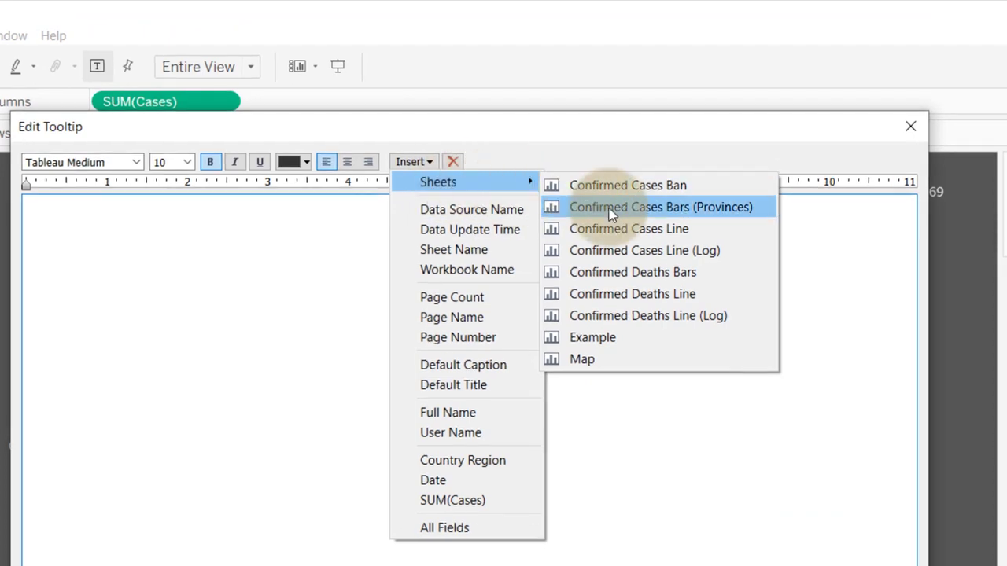
pyautogui.click(610, 209)
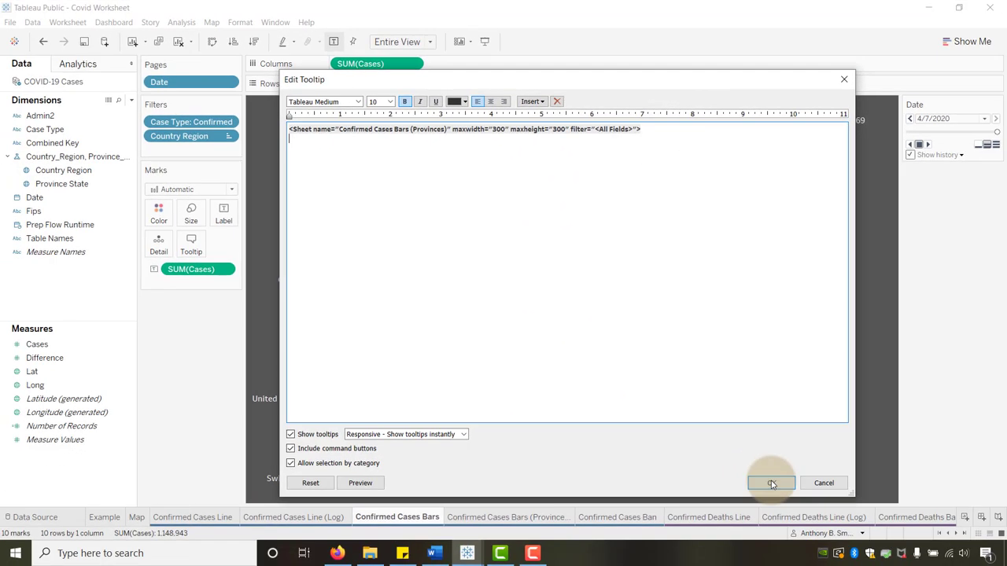
pyautogui.click(765, 479)
pyautogui.moveTo(658, 134)
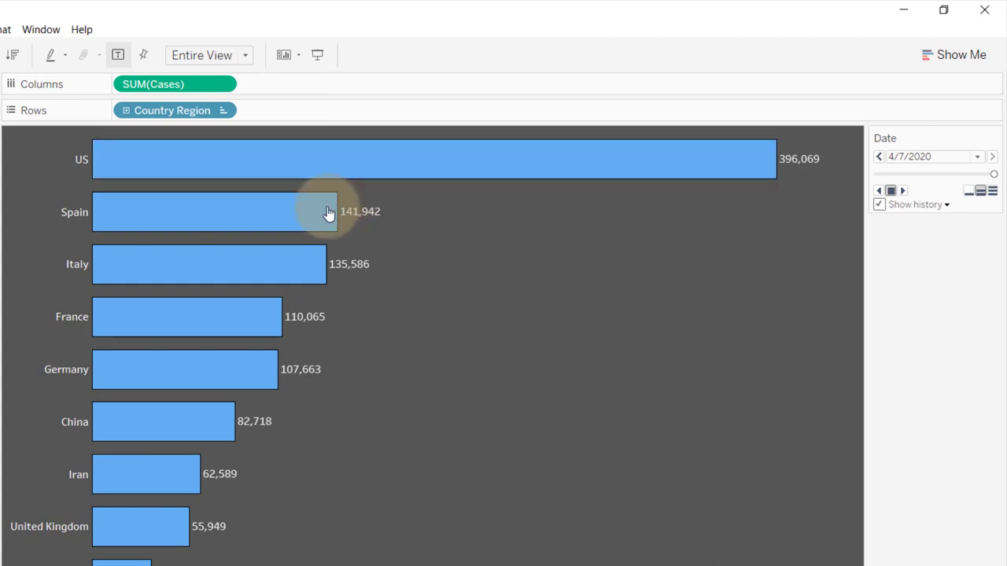
pyautogui.moveTo(216, 333)
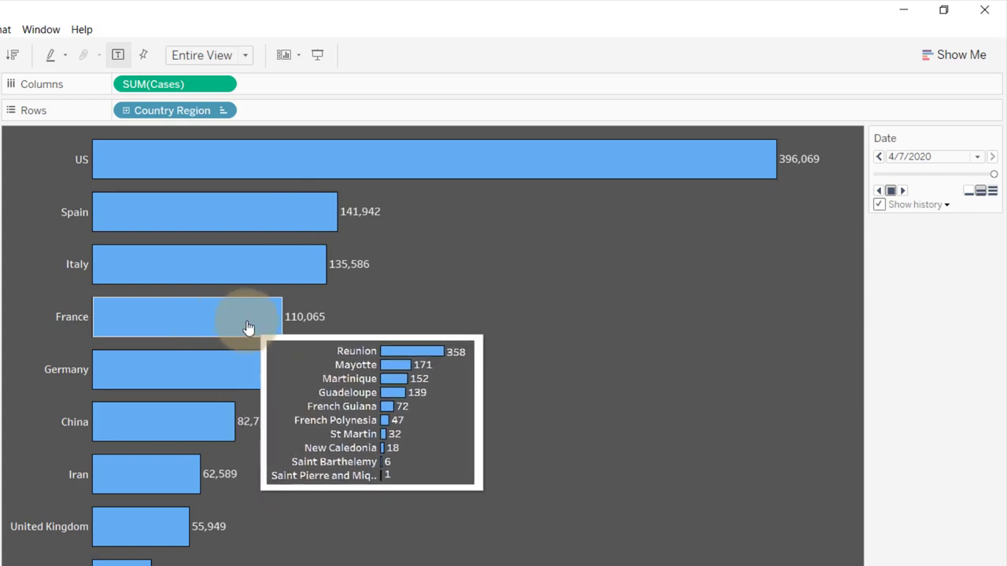
pyautogui.moveTo(213, 422)
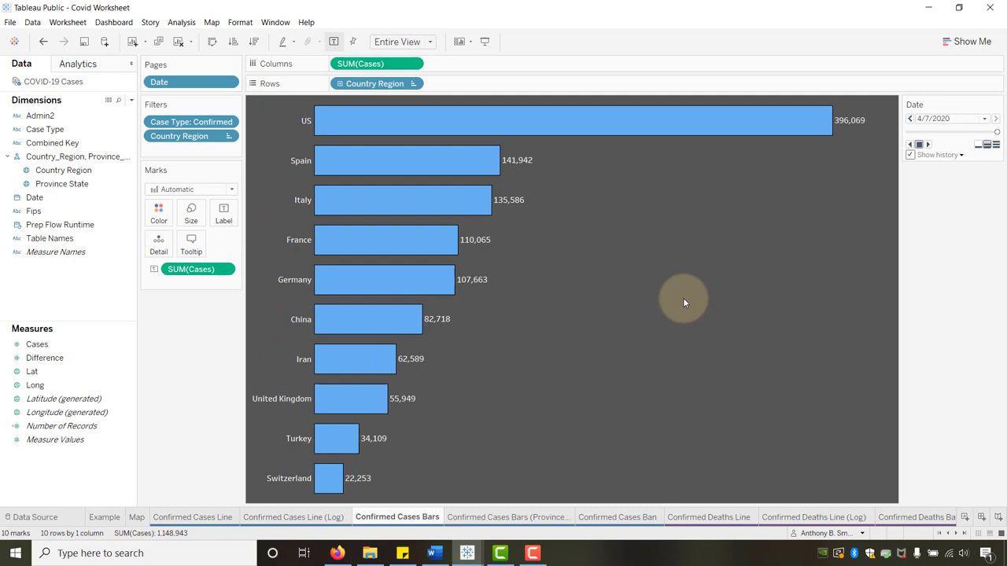
# - Insert the Confirmed Cases Bars (Provinces) sheet into the empty tooltip of the Confirmed Cases Ban sheet and preview it
pyautogui.click(488, 519)
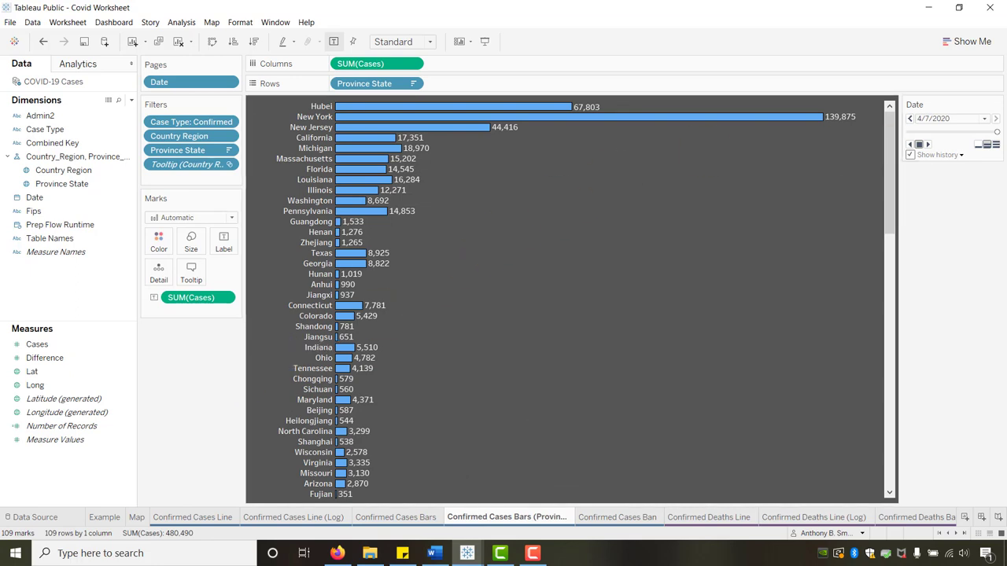
pyautogui.press('F10')
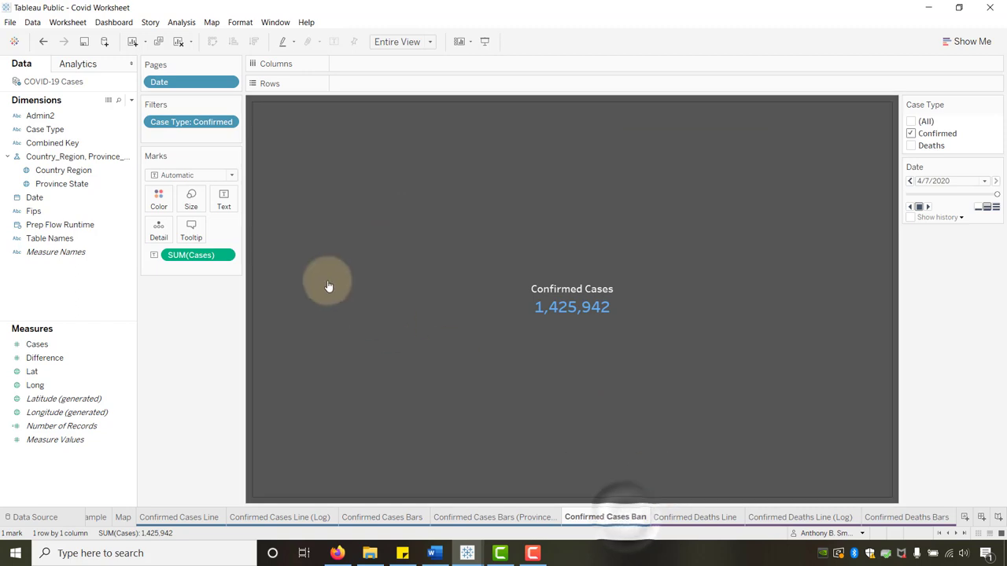
pyautogui.click(191, 229)
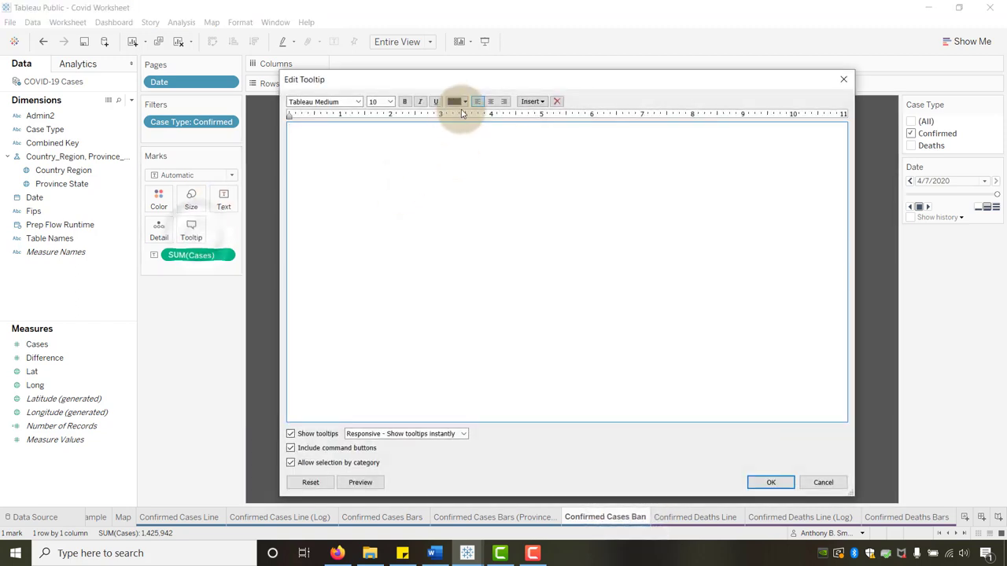
pyautogui.click(531, 102)
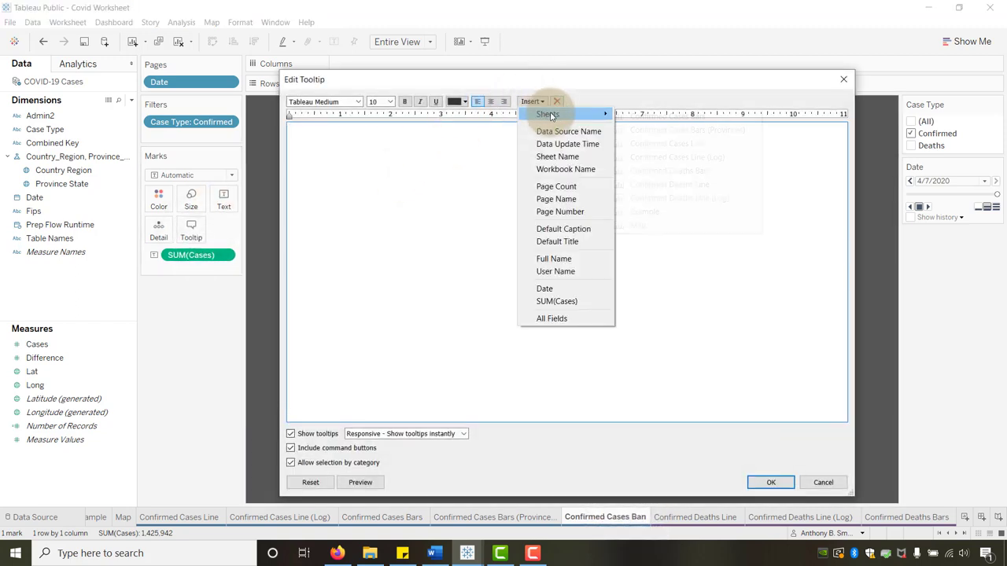
pyautogui.moveTo(605, 116)
pyautogui.click(687, 135)
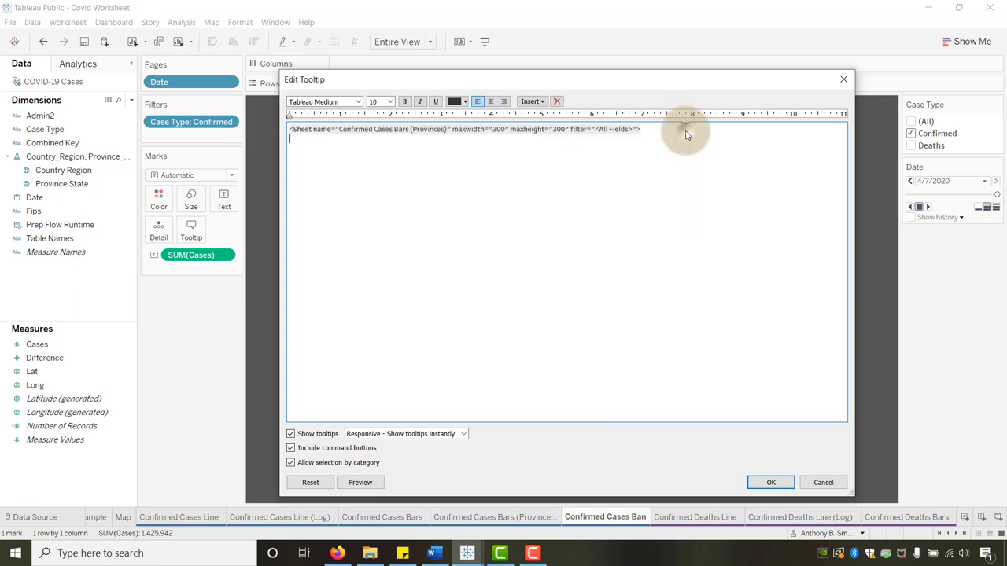
pyautogui.click(769, 484)
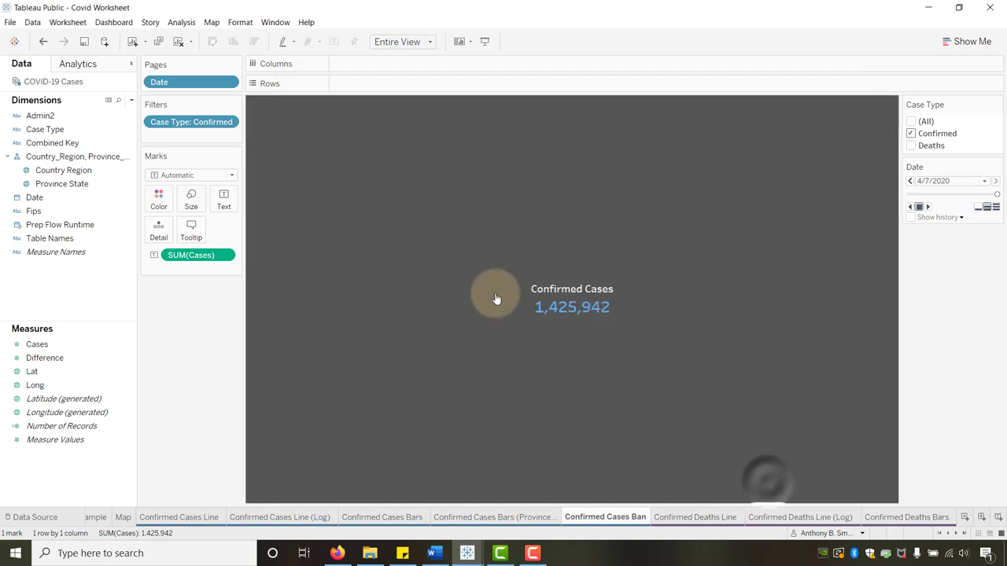
pyautogui.moveTo(479, 268)
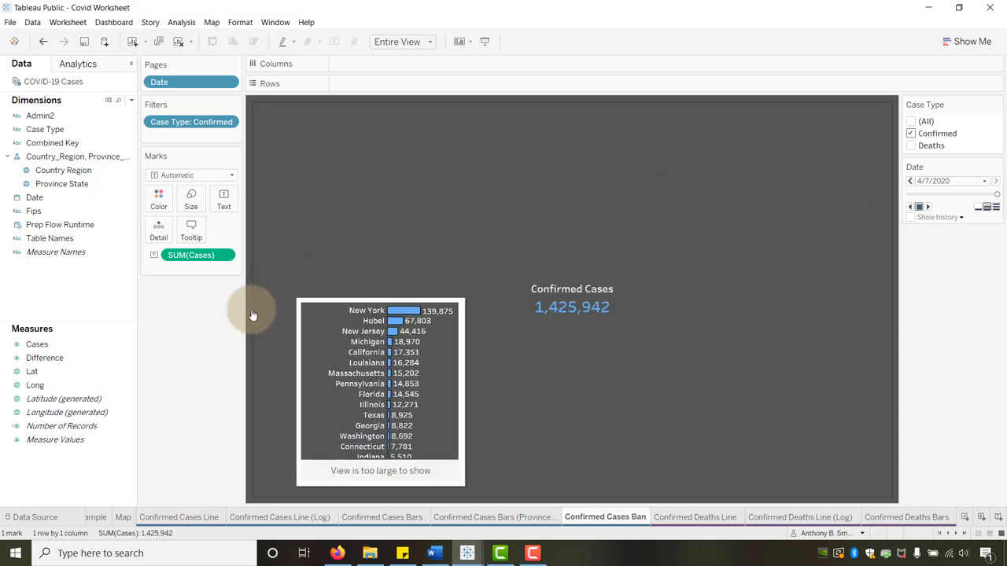
# - Duplicate the Confirmed Cases Ban sheet and rename the original tab Confirmed Deaths Ban
pyautogui.rightClick(605, 521)
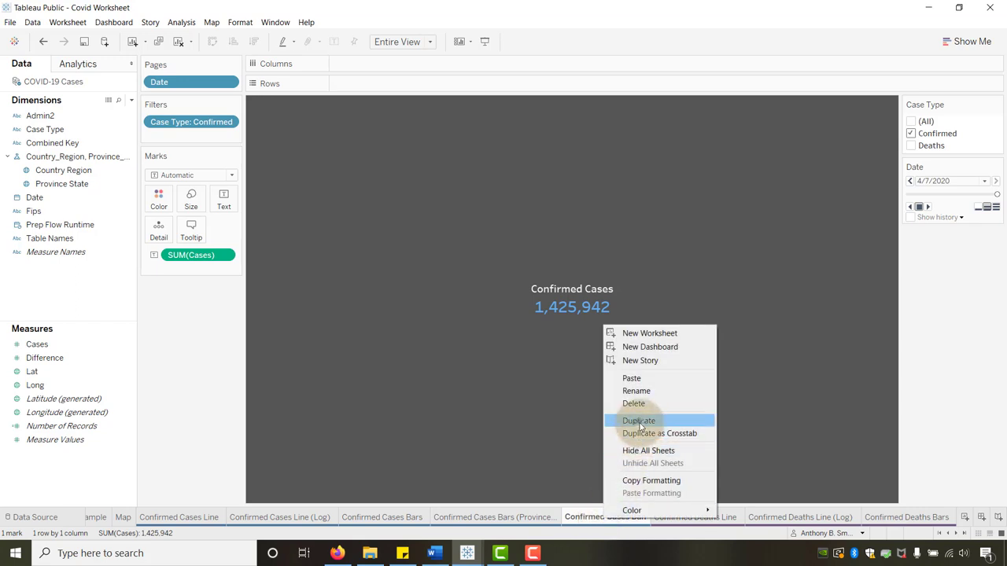
pyautogui.click(639, 422)
pyautogui.click(619, 521)
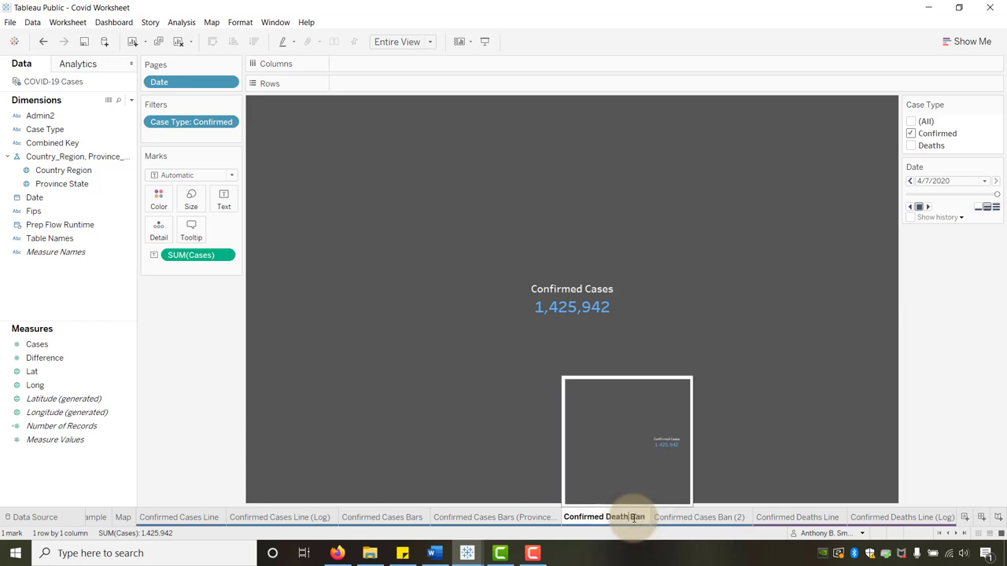
pyautogui.press('Return')
pyautogui.click(483, 393)
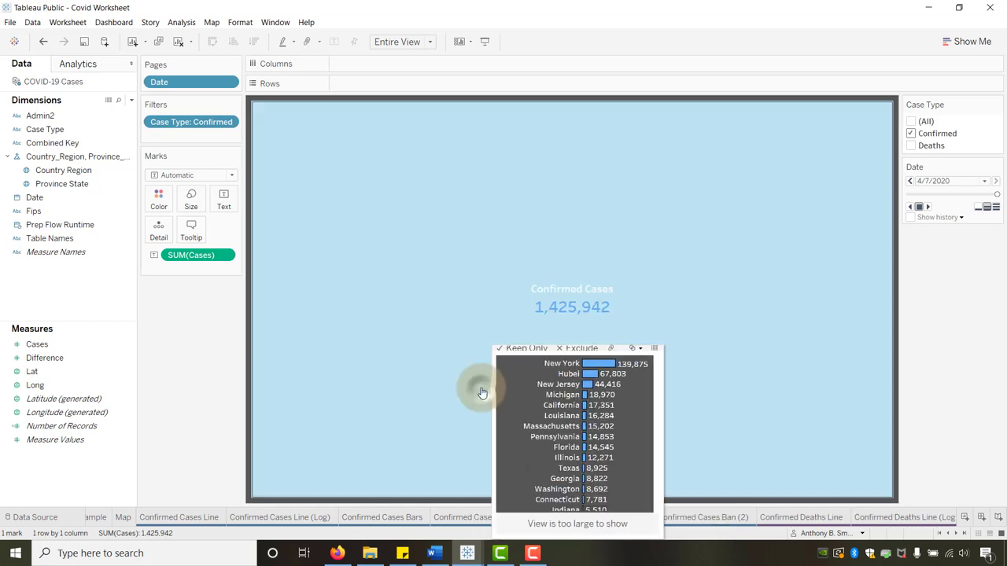
pyautogui.click(285, 251)
# - Clear the tooltip content of the Confirmed Deaths Ban sheet and filter Case Type to Deaths only
pyautogui.click(192, 229)
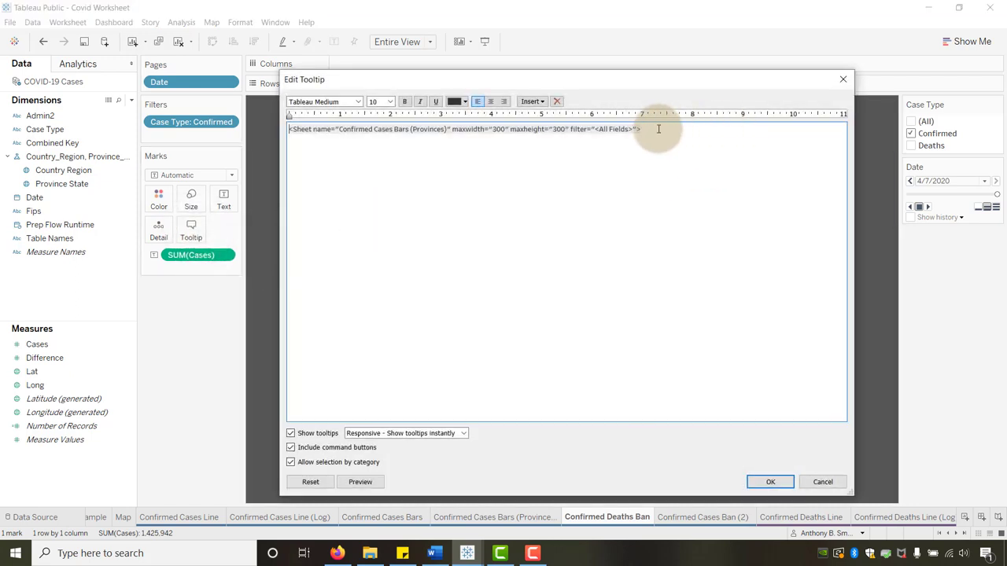
pyautogui.moveTo(658, 130); pyautogui.dragTo(282, 129)
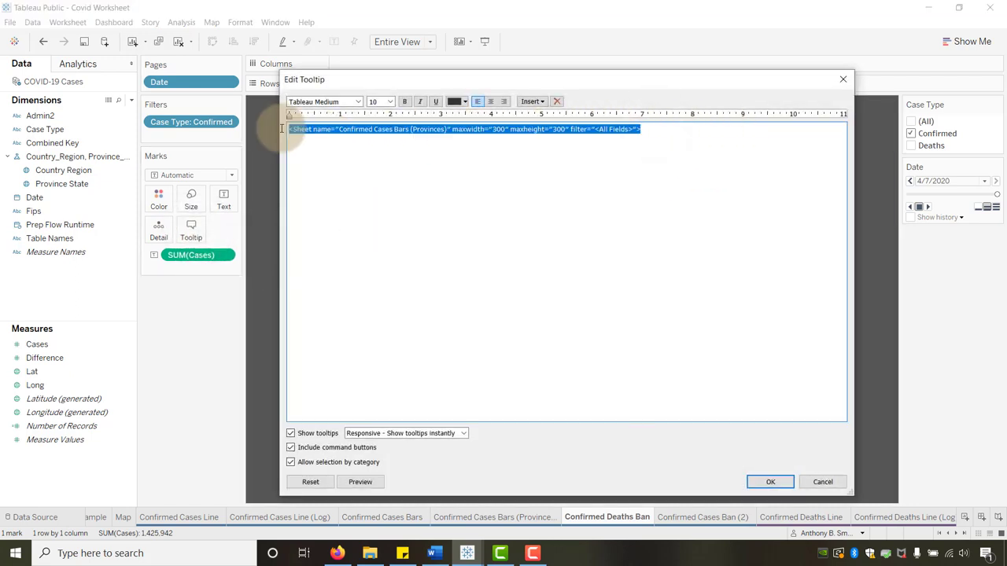
pyautogui.press('Delete')
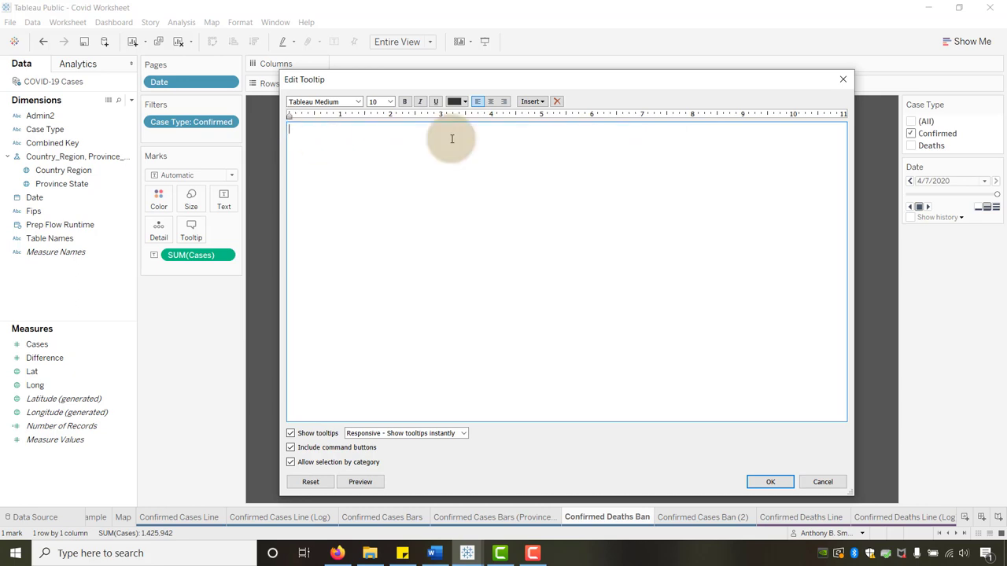
pyautogui.click(770, 481)
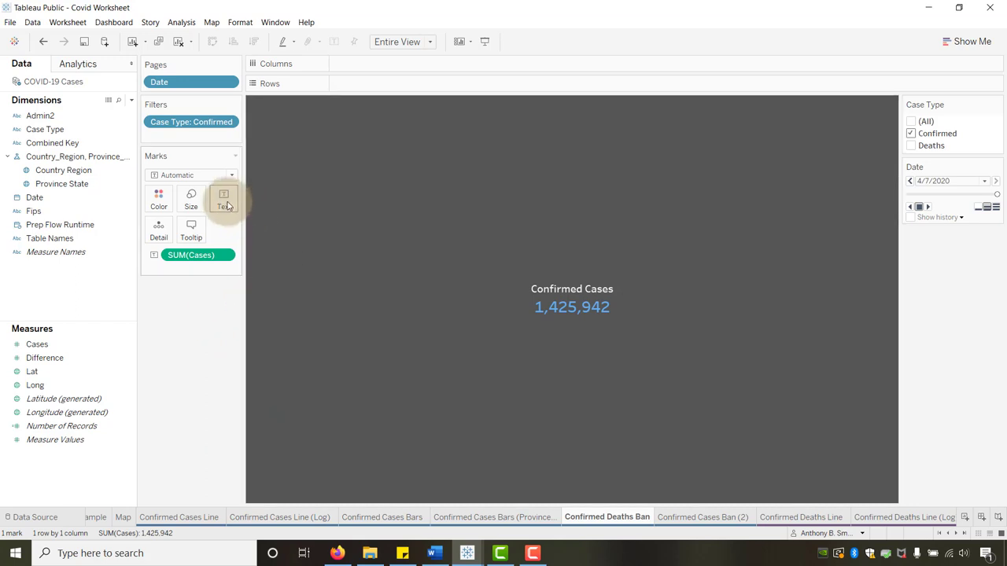
pyautogui.click(911, 147)
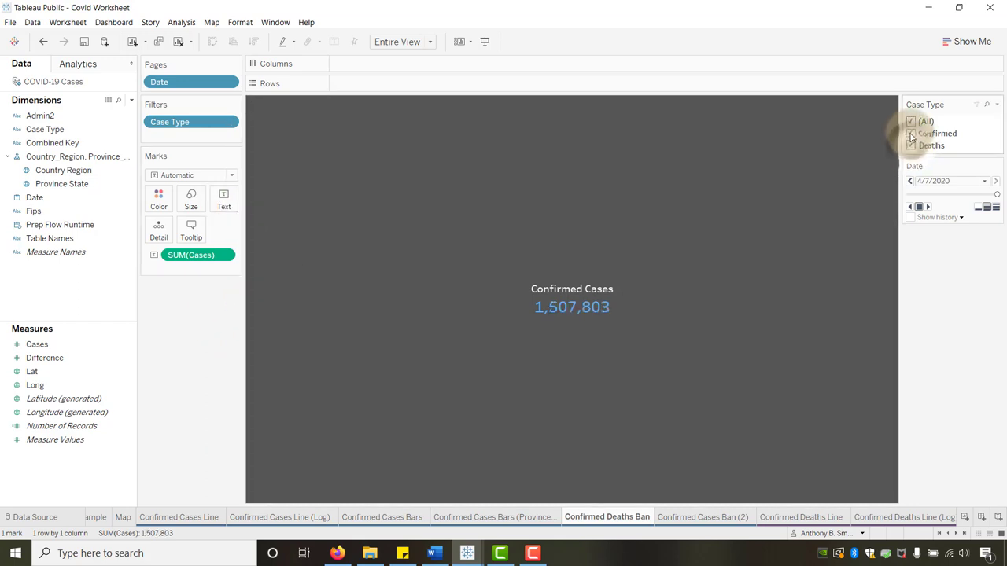
pyautogui.click(911, 134)
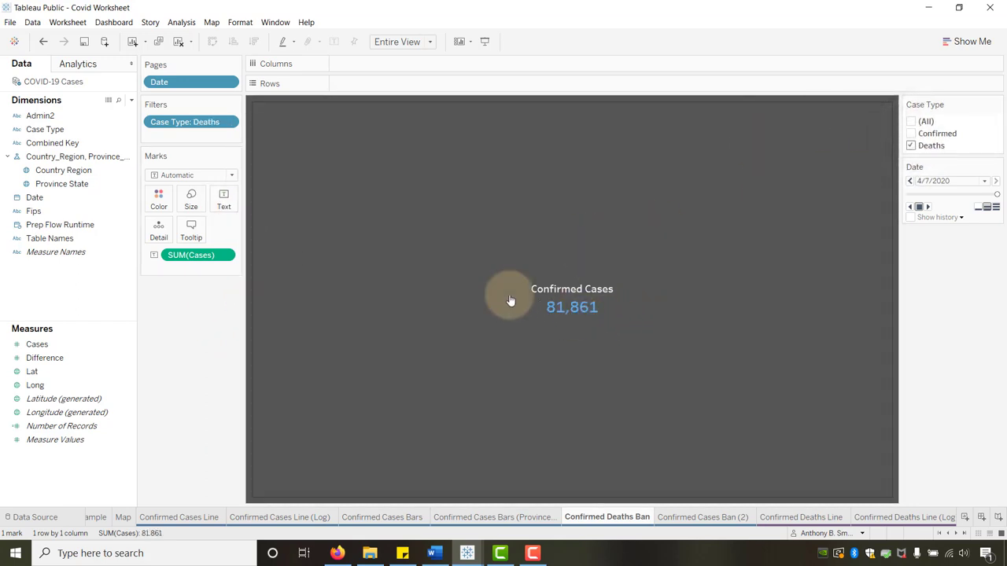
# - Change the label heading of the Confirmed Deaths Ban sheet to Confirmed Deaths and color the SUM(Cases) value purple
pyautogui.click(224, 198)
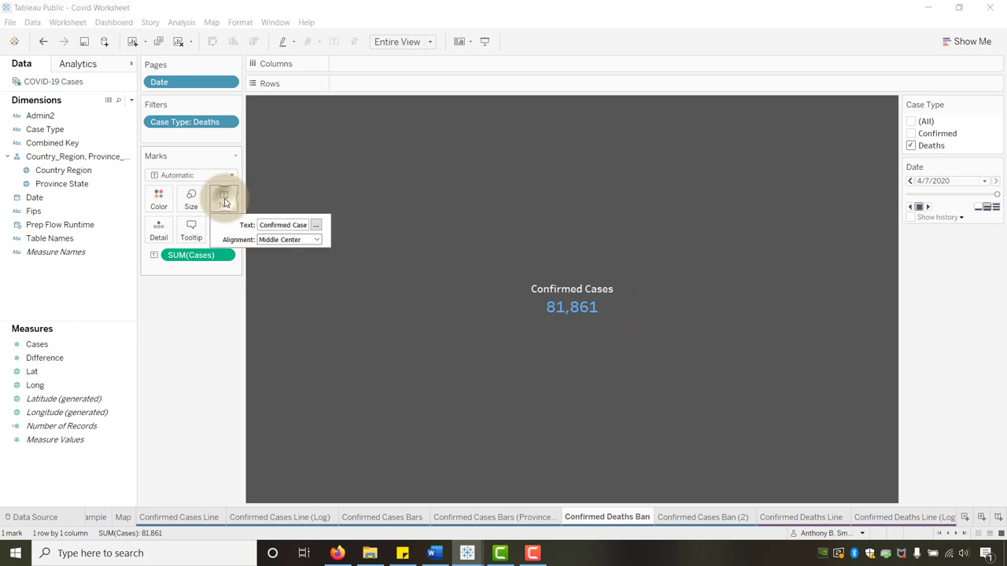
pyautogui.click(315, 225)
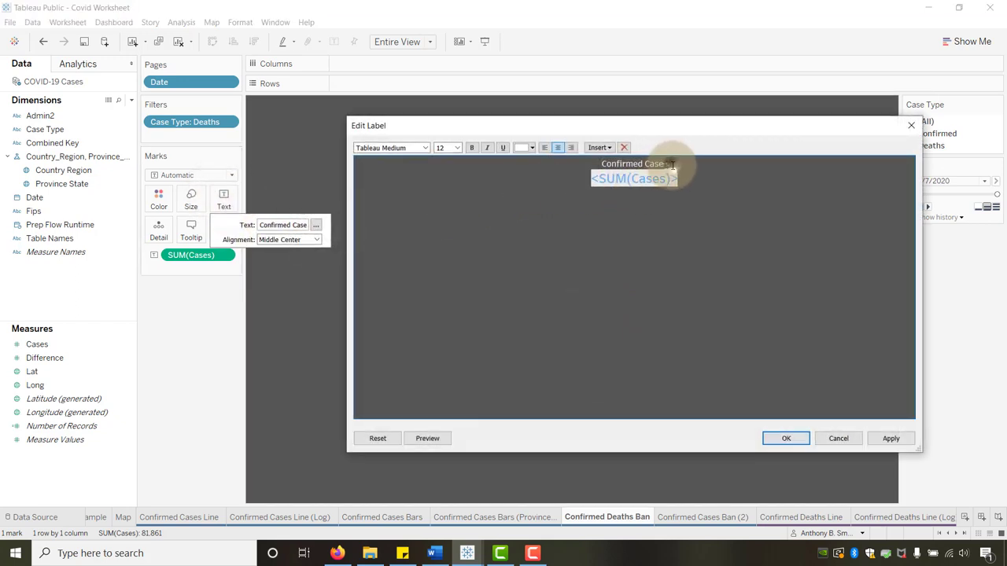
pyautogui.press('BackSpace')
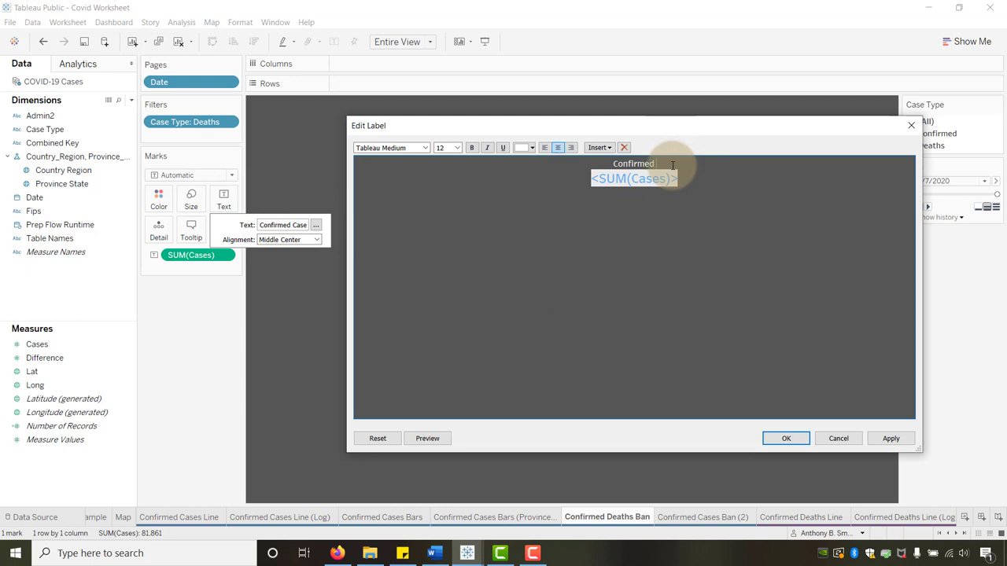
pyautogui.write('Deaths')
pyautogui.click(752, 236)
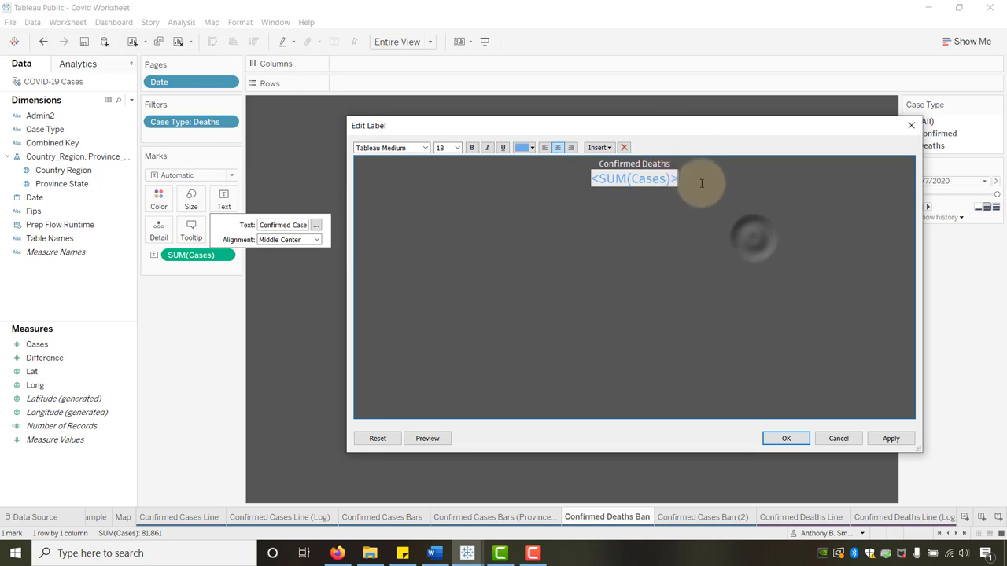
pyautogui.moveTo(701, 180); pyautogui.dragTo(599, 175)
pyautogui.click(532, 147)
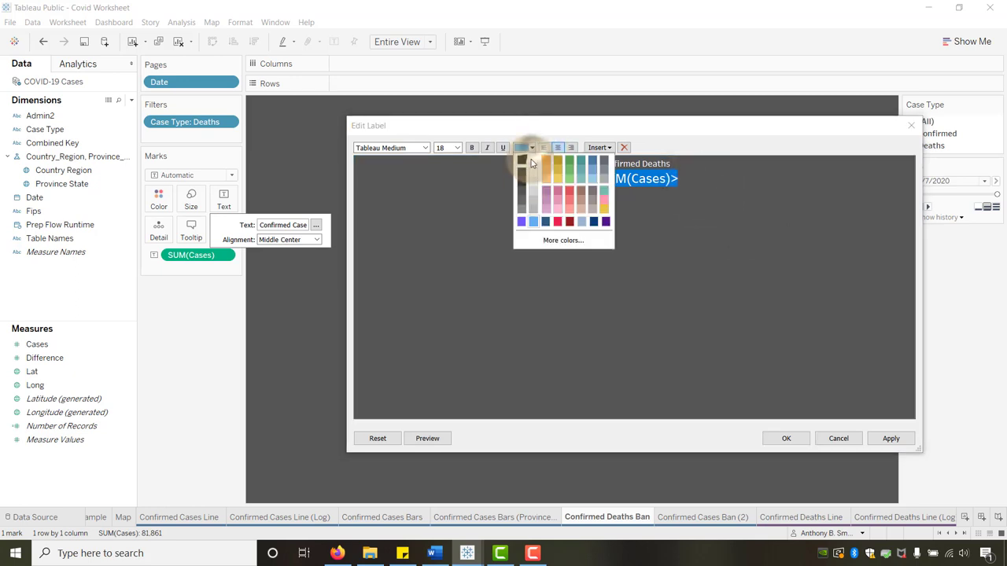
pyautogui.click(522, 222)
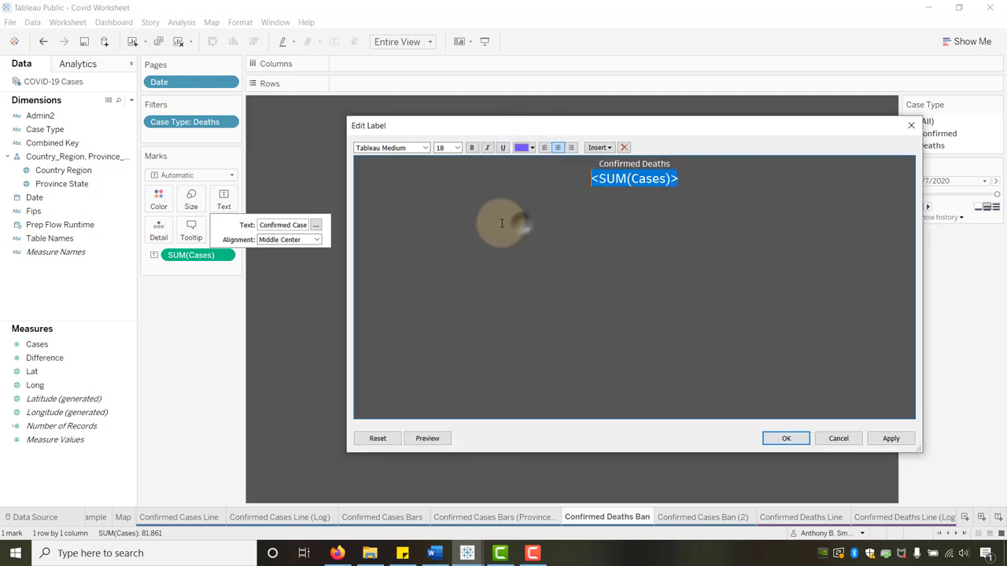
pyautogui.click(785, 438)
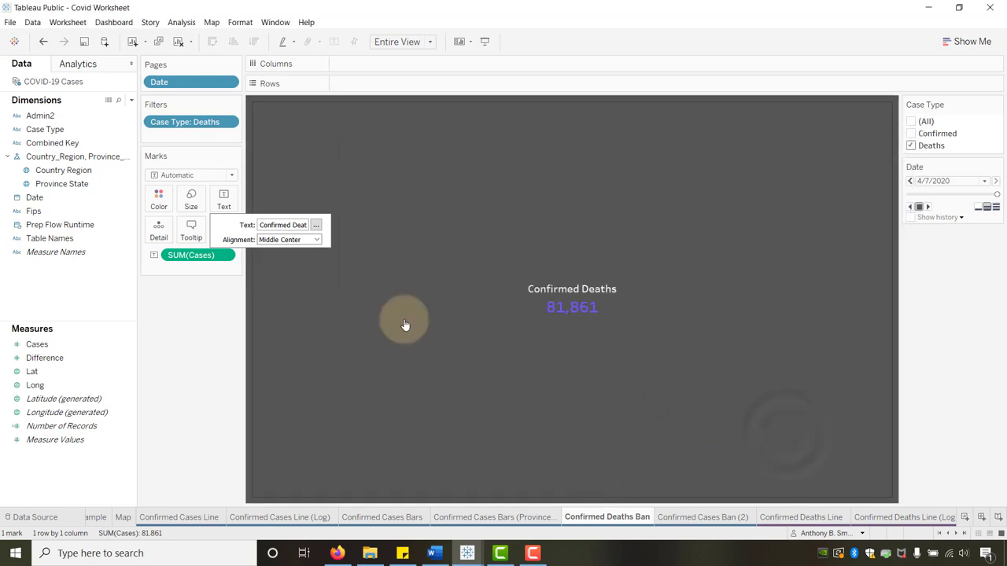
# - Color the Confirmed Deaths Ban sheet tab purple
pyautogui.click(193, 367)
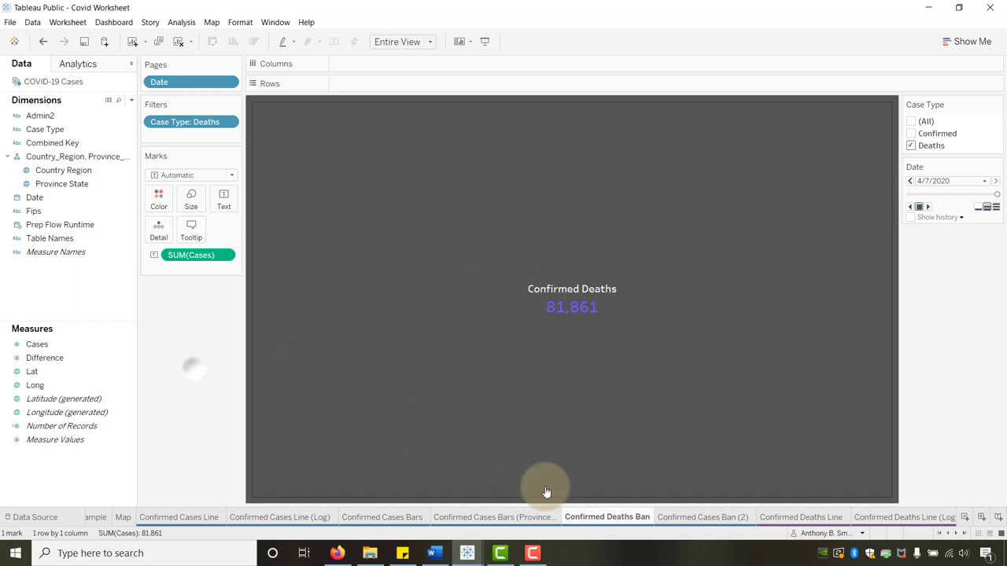
pyautogui.rightClick(610, 517)
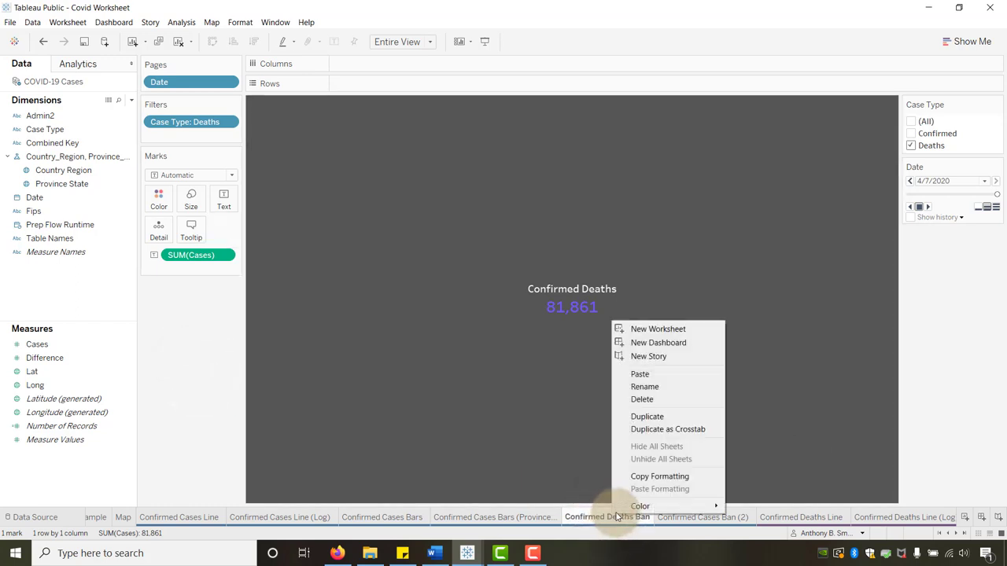
pyautogui.moveTo(712, 506)
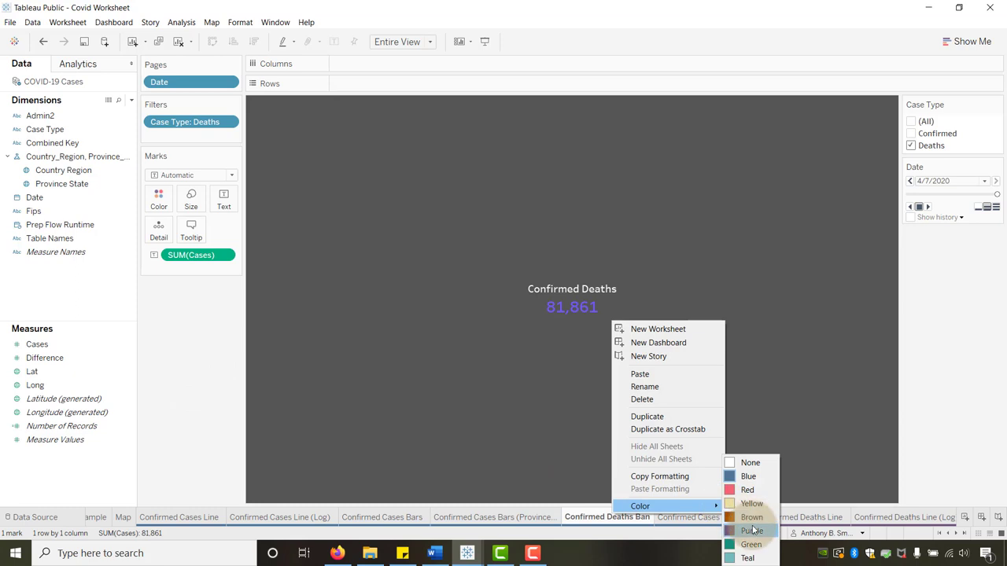
pyautogui.click(749, 533)
# - Move the Confirmed Deaths Ban sheet directly after the Confirmed Deaths Line (Log) sheet and open it
pyautogui.moveTo(618, 515)
pyautogui.mouseDown()
pyautogui.moveTo(967, 508)
pyautogui.moveTo(885, 515)
pyautogui.mouseUp()
pyautogui.click(884, 516)
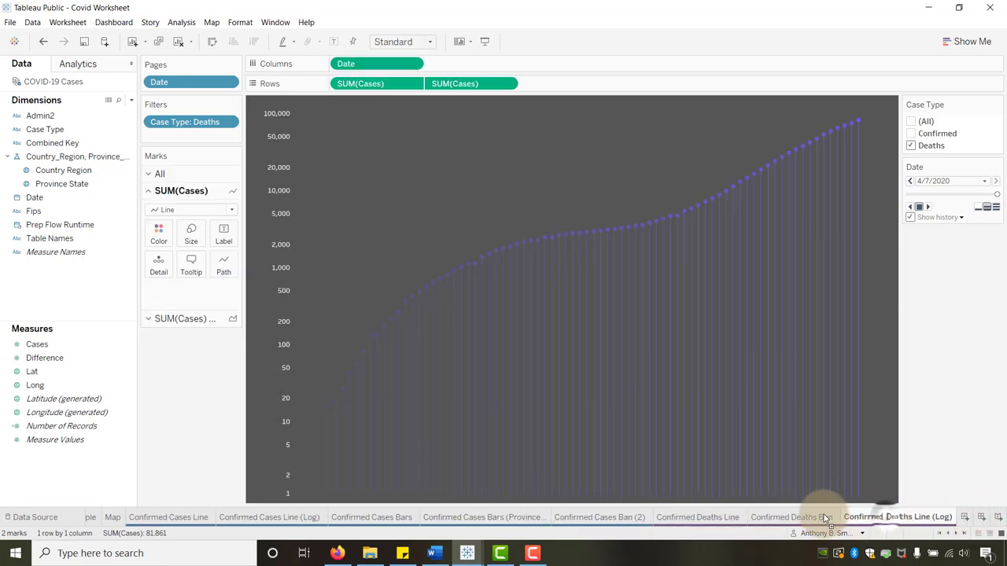
pyautogui.moveTo(794, 521); pyautogui.dragTo(818, 516)
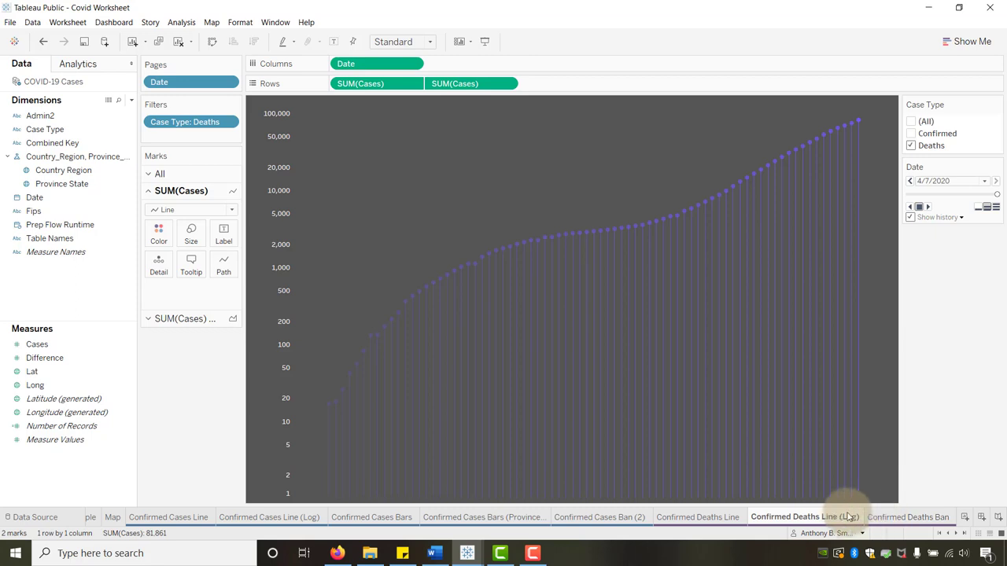
pyautogui.click(912, 520)
pyautogui.click(838, 517)
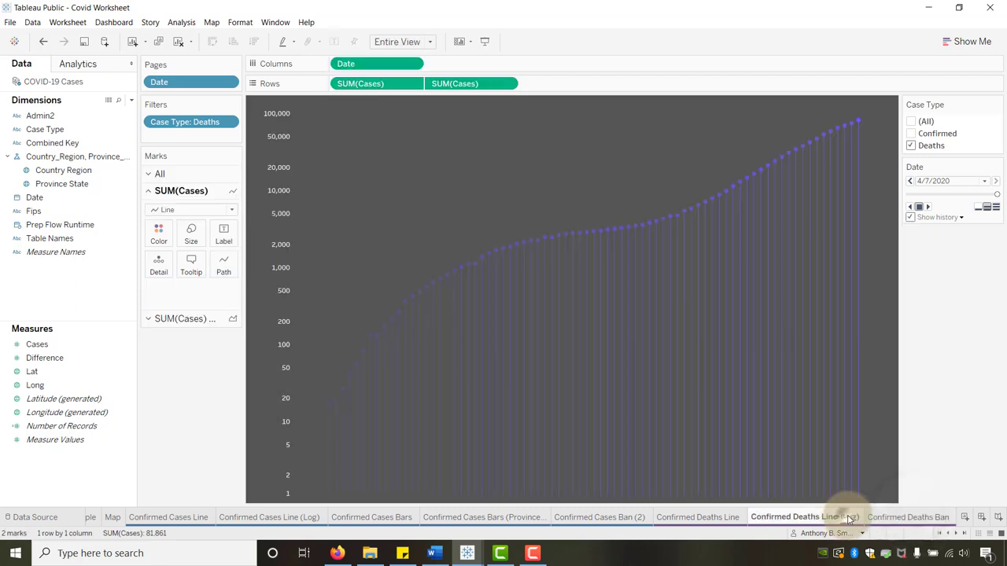
pyautogui.click(893, 519)
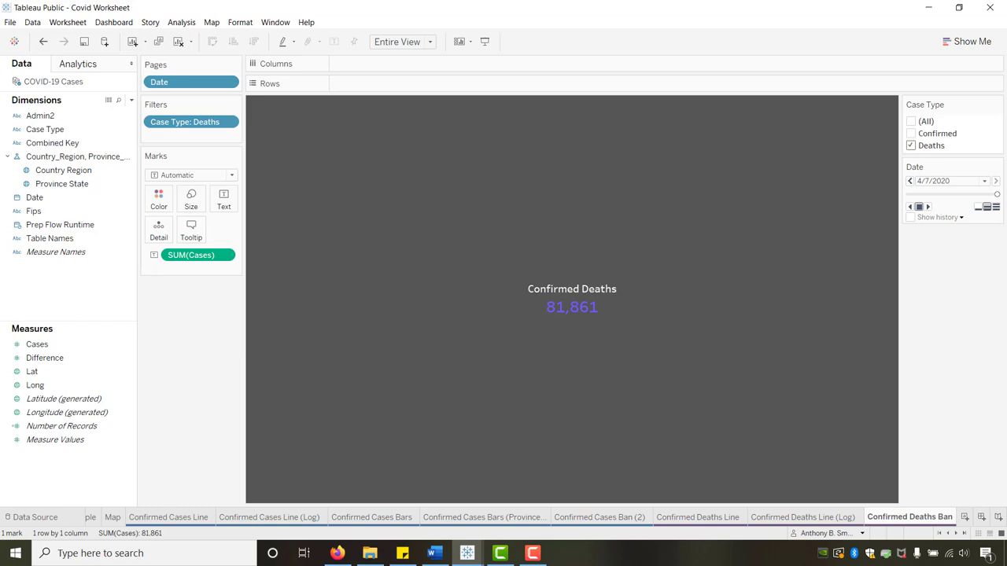
pyautogui.press('F10')
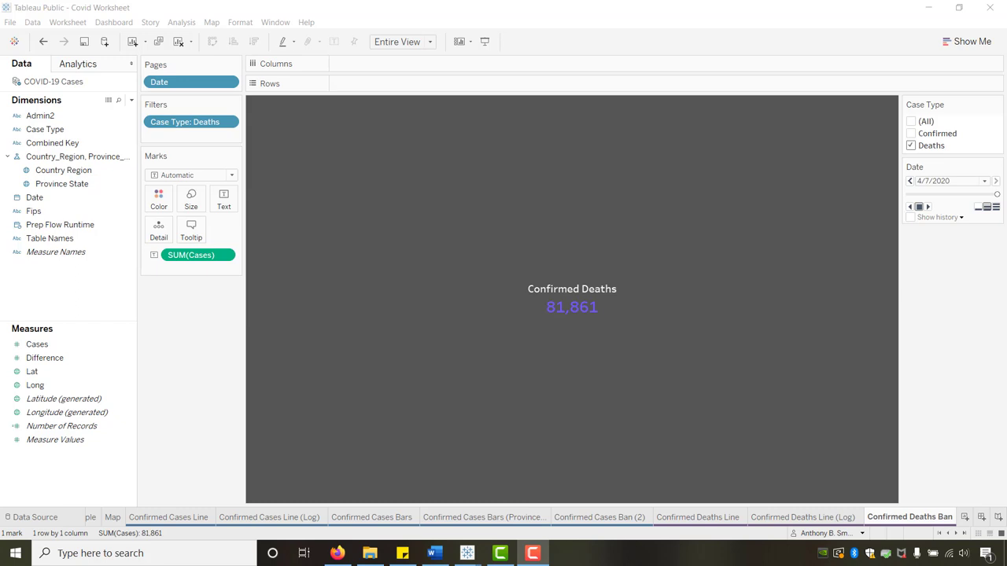
# - Rename the Confirmed Cases Ban (2) sheet as Confirmed Cases Ban
pyautogui.click(605, 519)
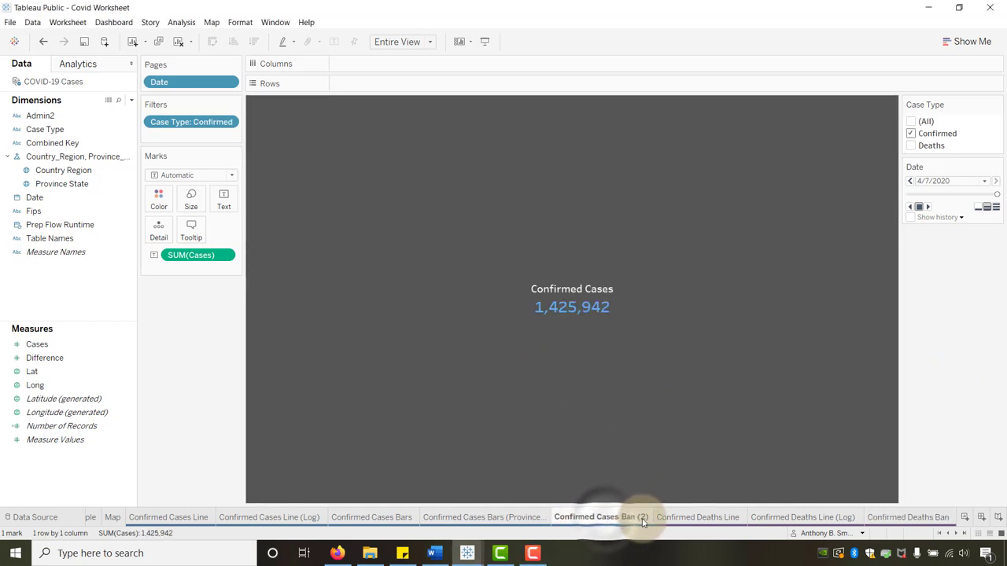
pyautogui.doubleClick(638, 519)
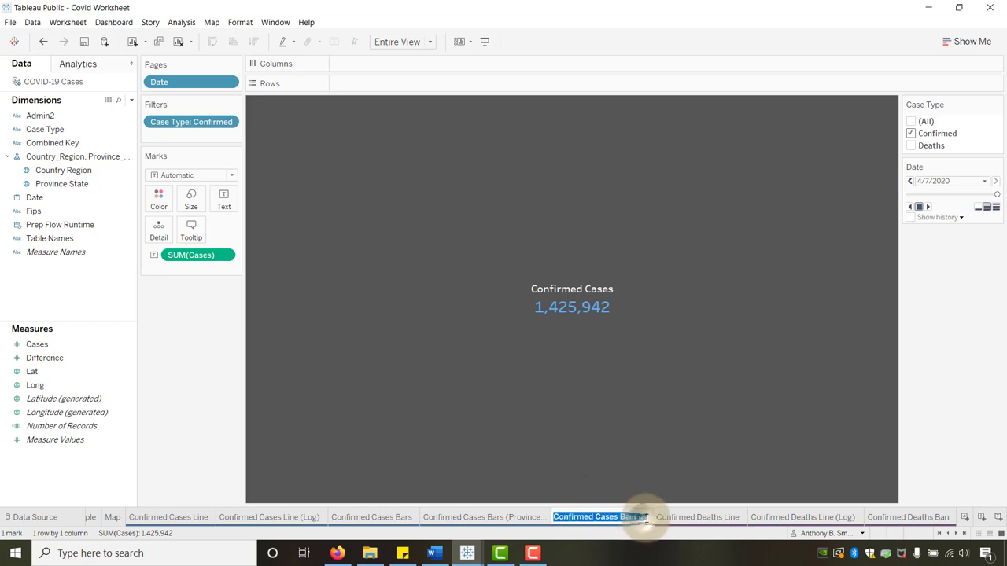
pyautogui.click(645, 519)
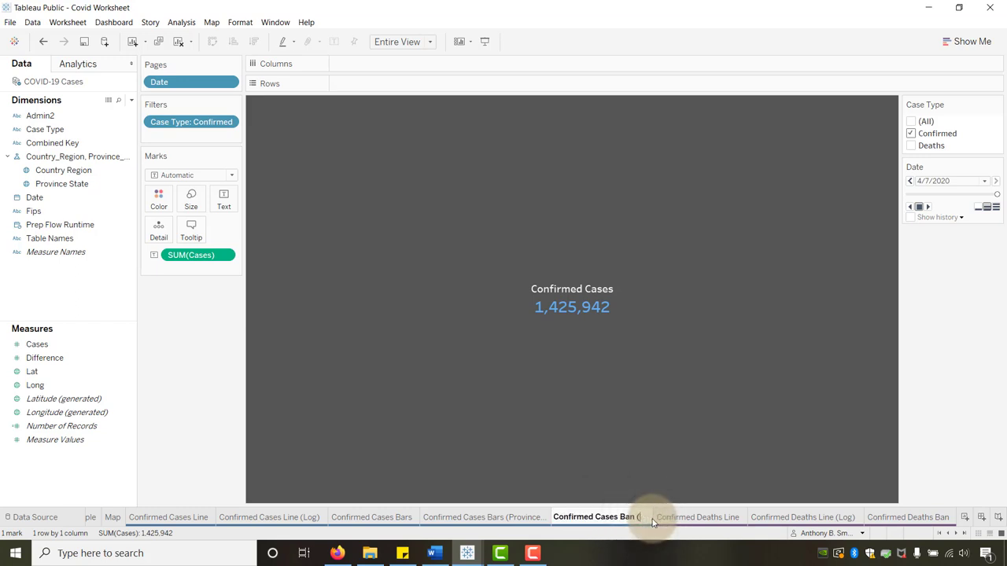
pyautogui.click(199, 393)
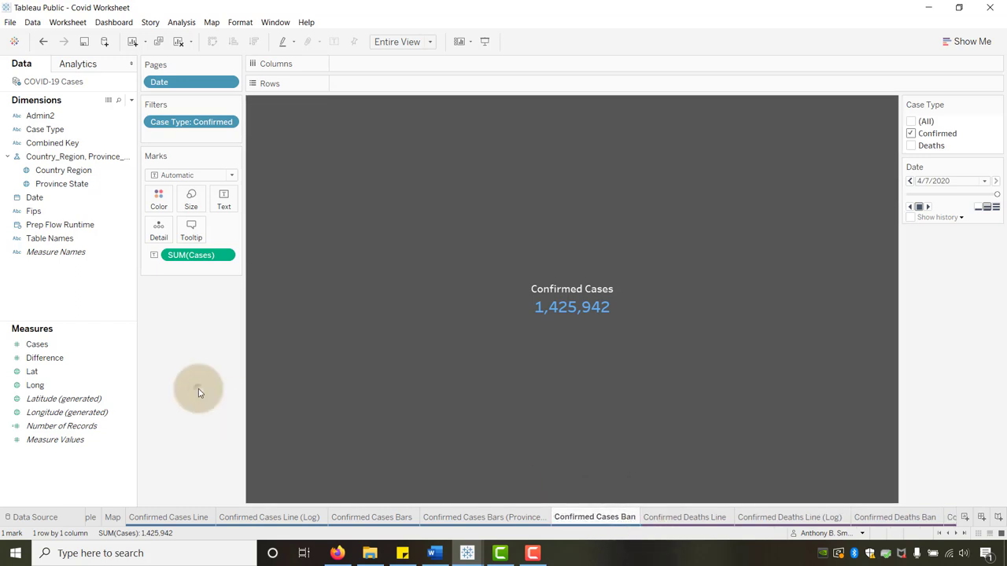
pyautogui.click(204, 391)
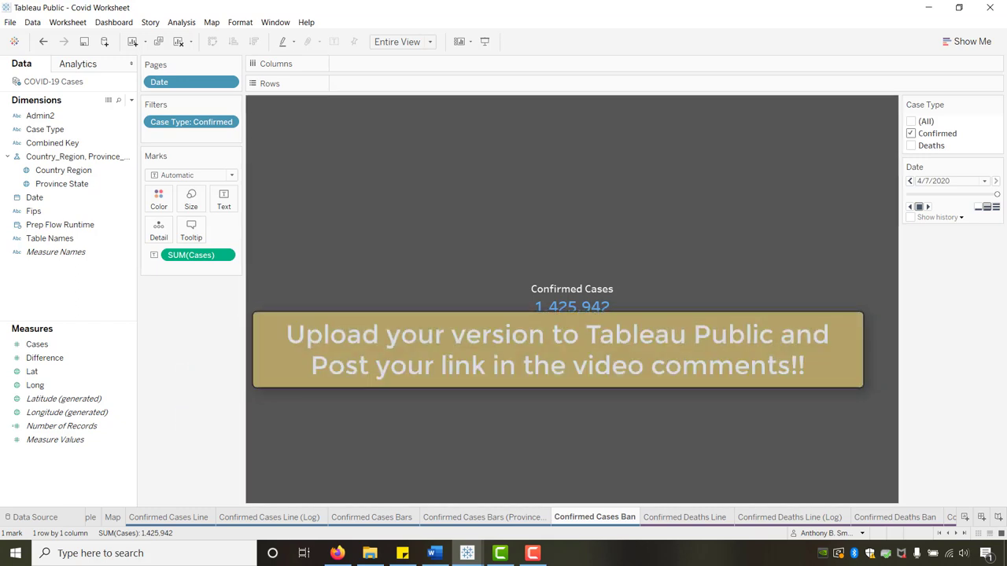
# - Review the finished worksheets one by one, from the Confirmed Cases Line sheets through the bars to Confirmed Deaths Ban
pyautogui.click(469, 554)
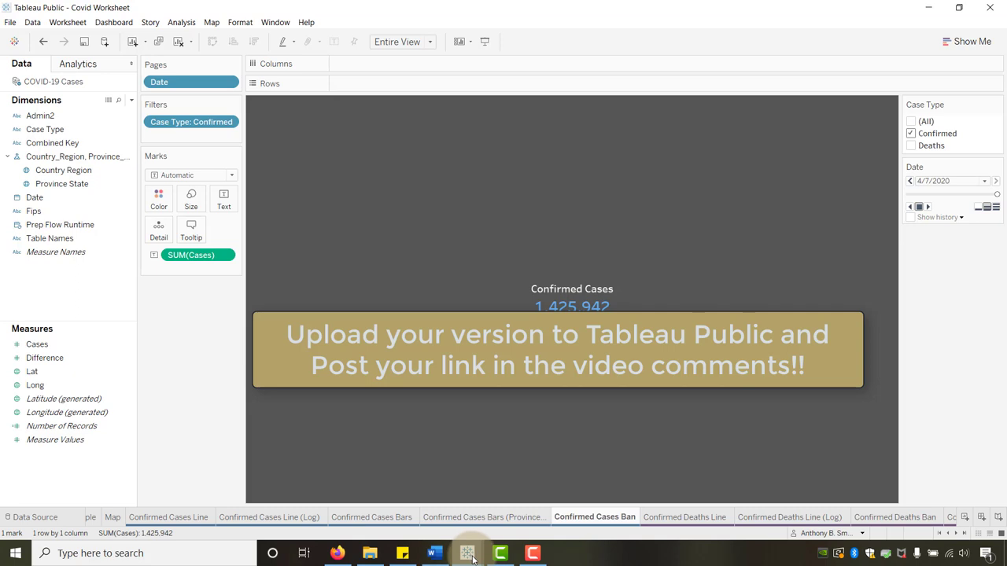
pyautogui.click(252, 518)
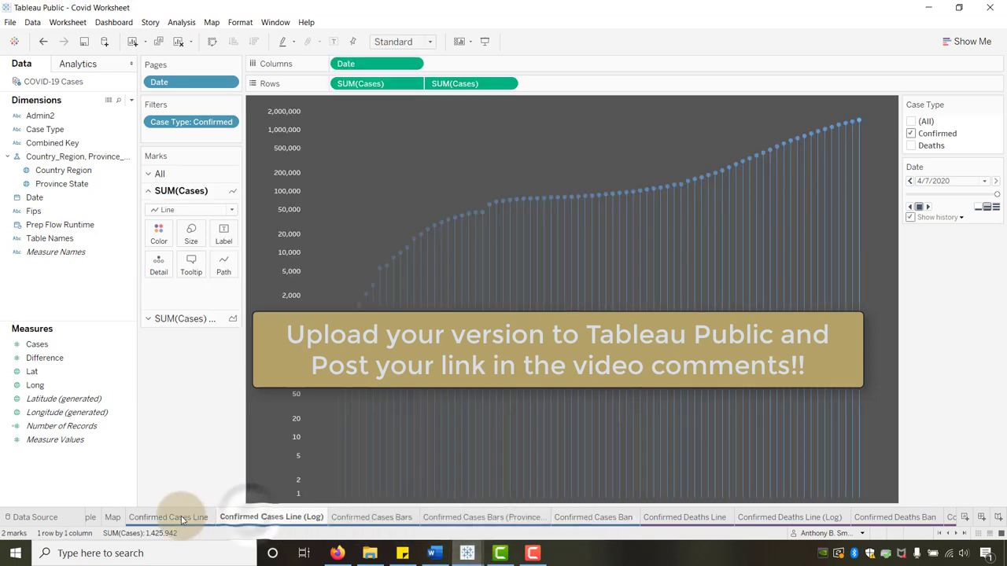
pyautogui.click(180, 516)
pyautogui.click(250, 518)
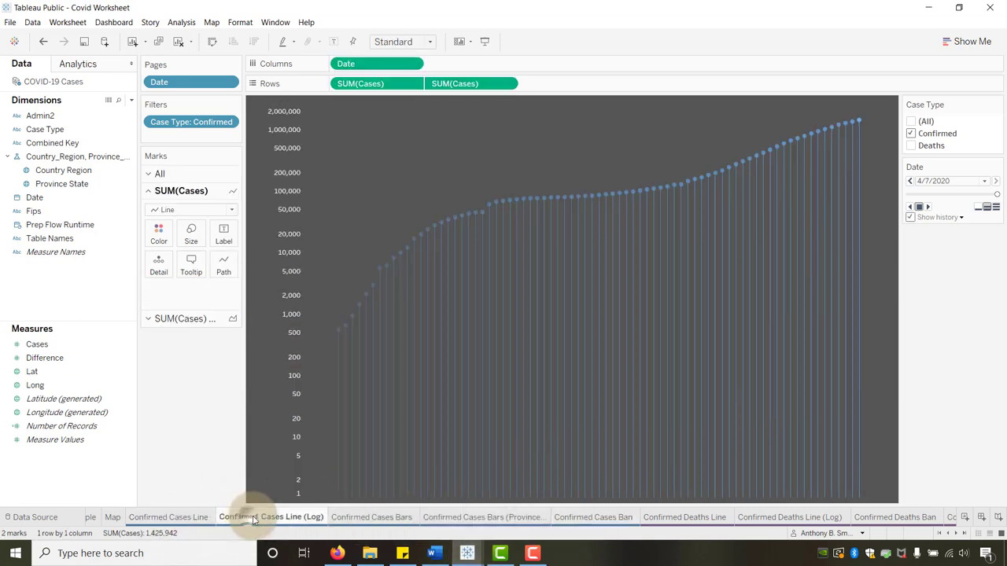
pyautogui.click(360, 516)
pyautogui.click(472, 517)
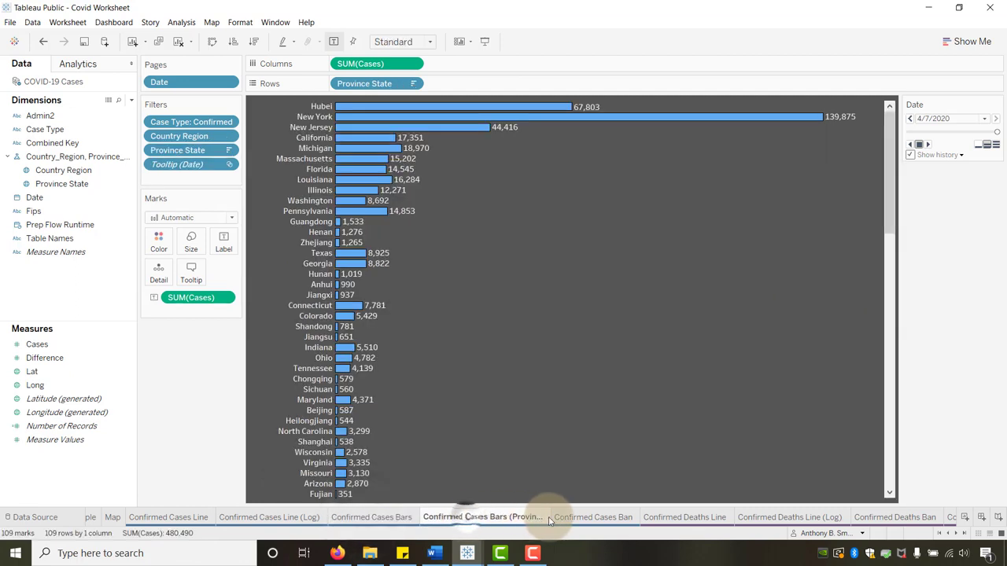
pyautogui.click(598, 519)
pyautogui.click(677, 517)
pyautogui.click(822, 520)
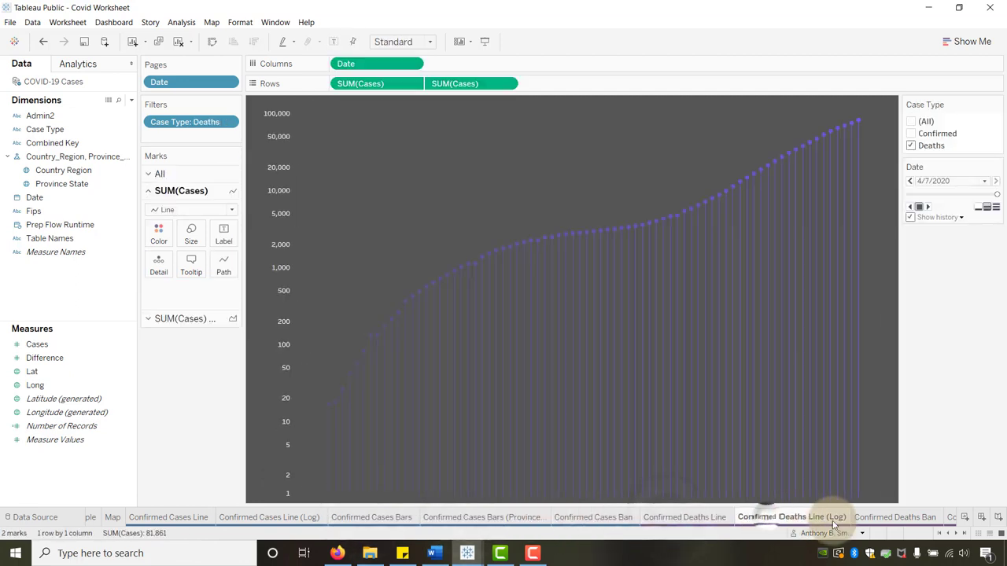
pyautogui.click(889, 517)
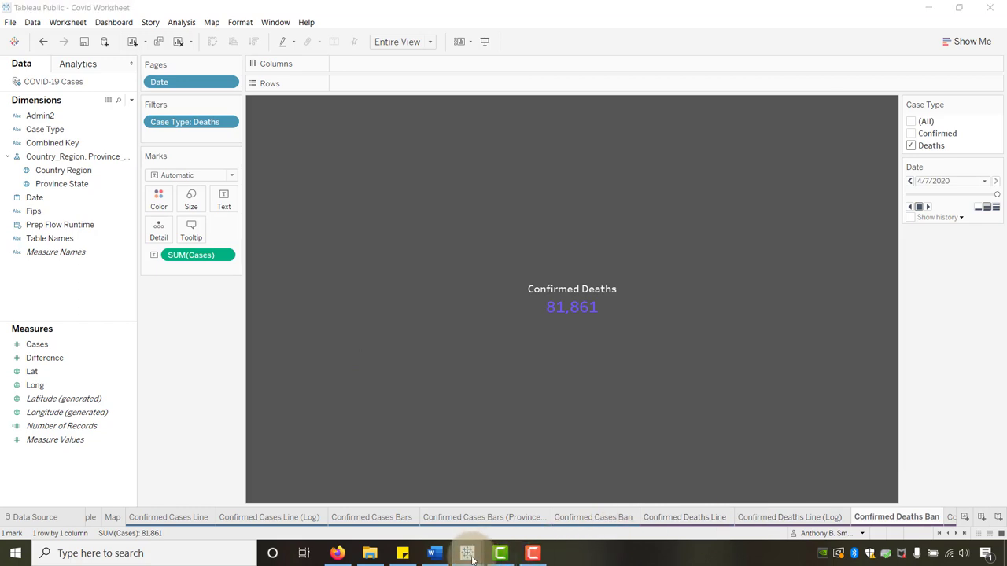
# - Switch to the Coronavirus COVID-19 Tracker (Time Lapse) workbook, present its dashboard full screen and play the date animation forward
pyautogui.moveTo(480, 558)
pyautogui.click(512, 511)
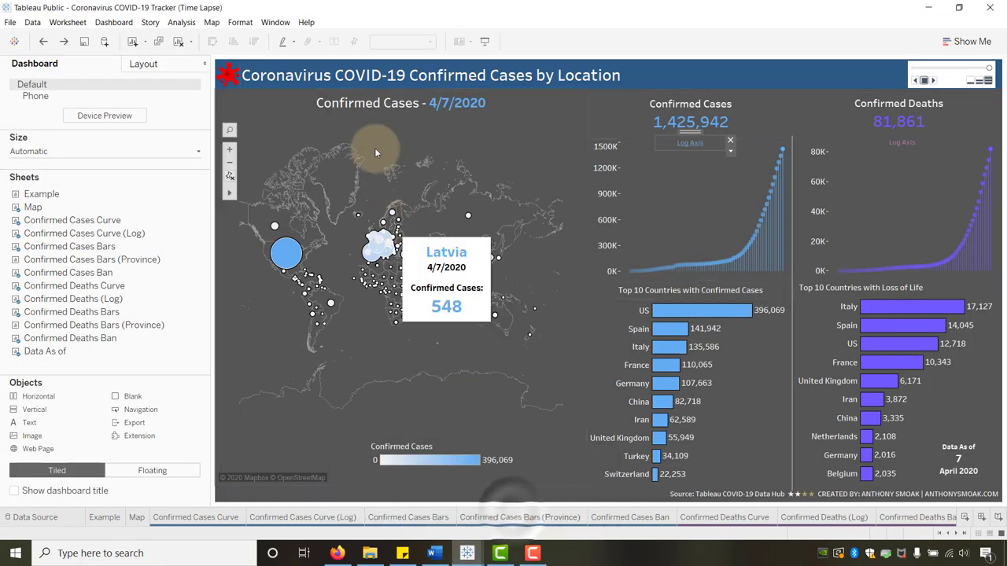
pyautogui.click(484, 40)
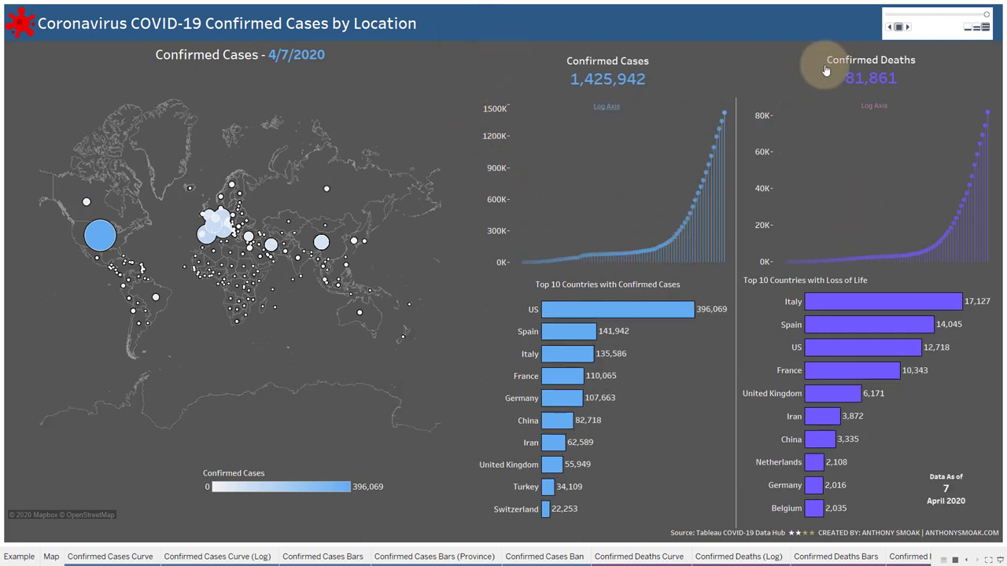
pyautogui.moveTo(986, 17); pyautogui.dragTo(903, 27)
pyautogui.click(909, 29)
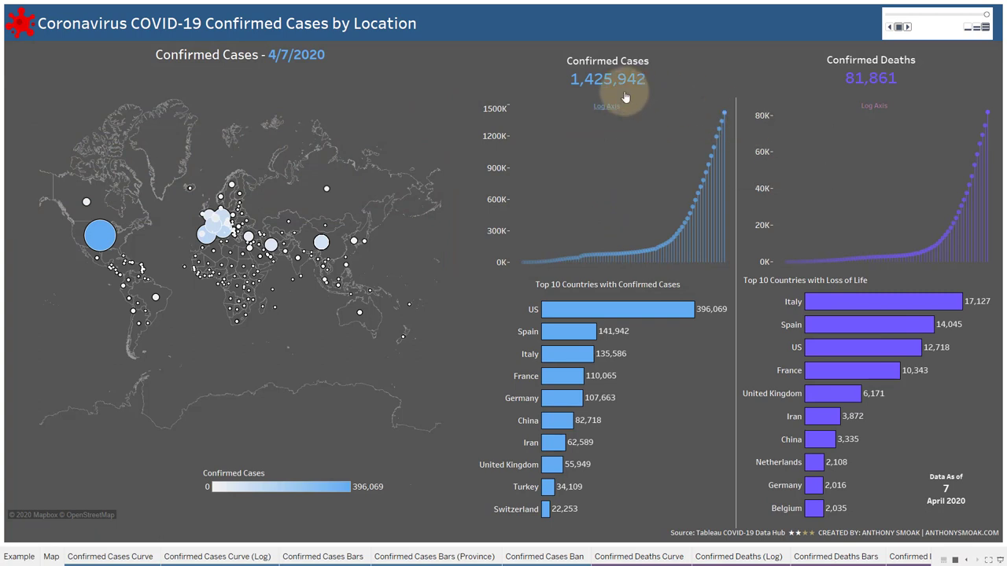
# - Toggle the dashboard's Confirmed Cases curve repeatedly between the log axis and the default axis
pyautogui.click(604, 108)
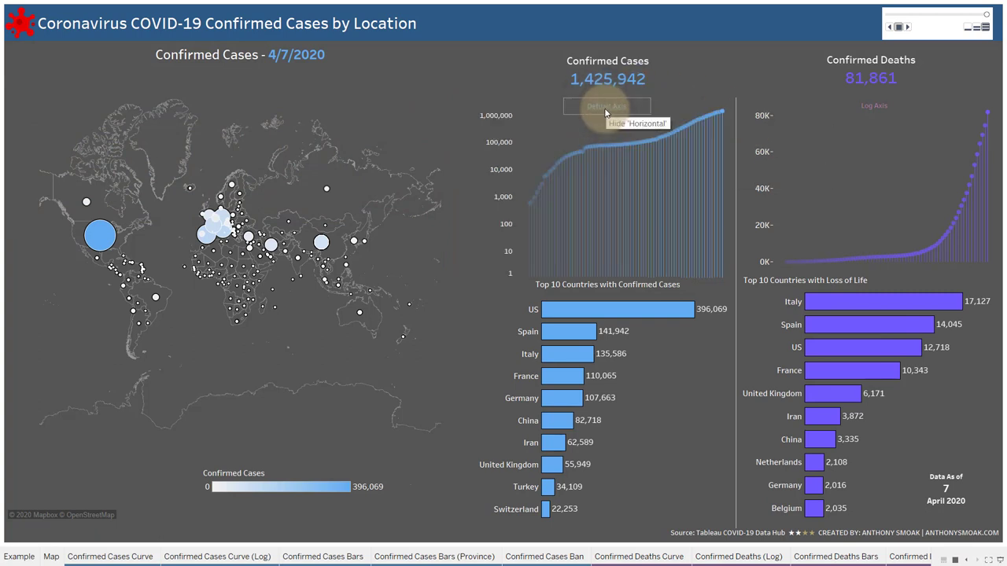
pyautogui.click(604, 108)
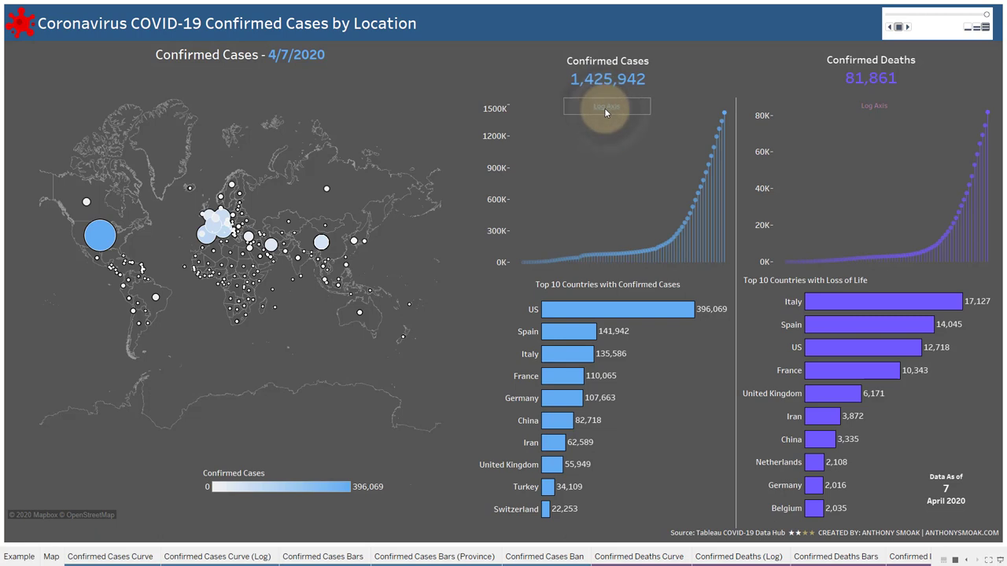
pyautogui.click(605, 108)
pyautogui.click(604, 108)
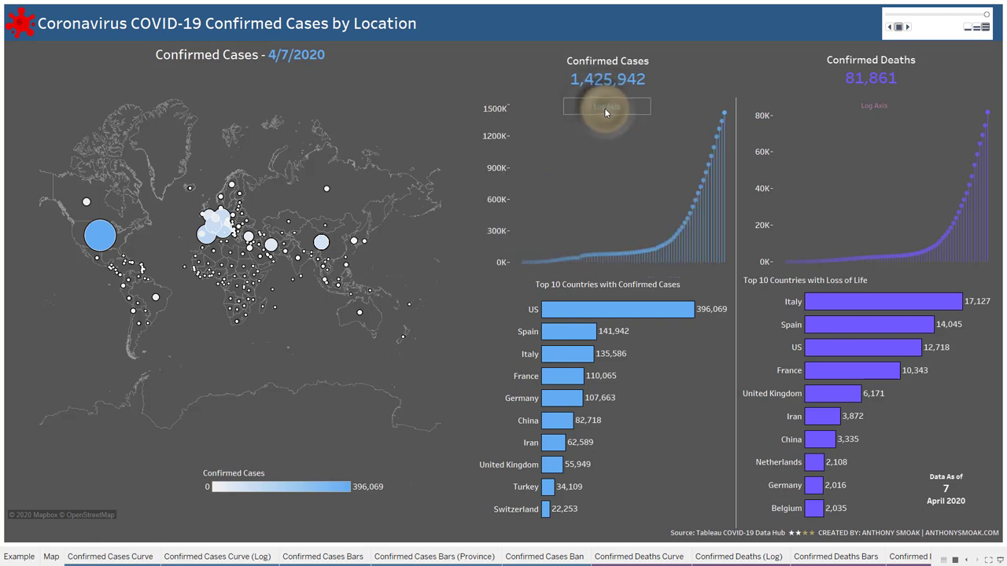
pyautogui.click(604, 107)
pyautogui.click(604, 108)
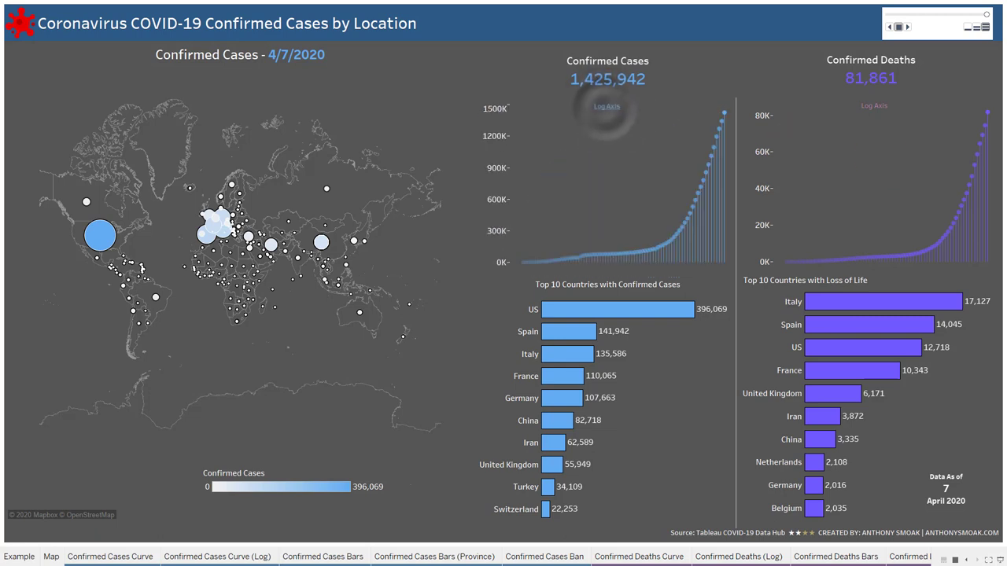